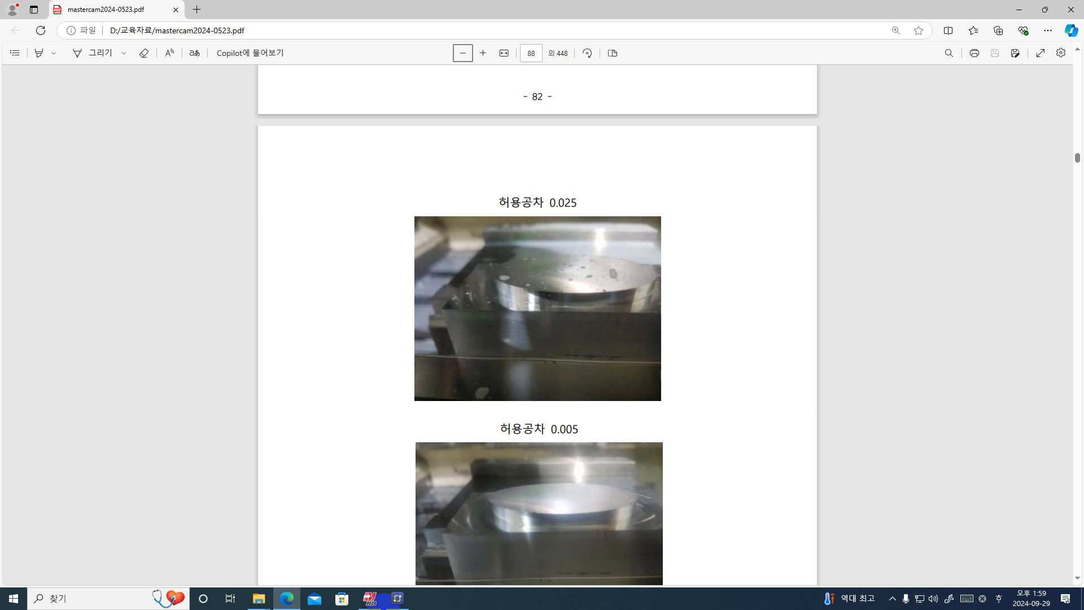
- Switch to Mastercam and review the arc filter/tolerance settings of contour operation 8, leaving them unmodified
click(370, 598)
click(282, 242)
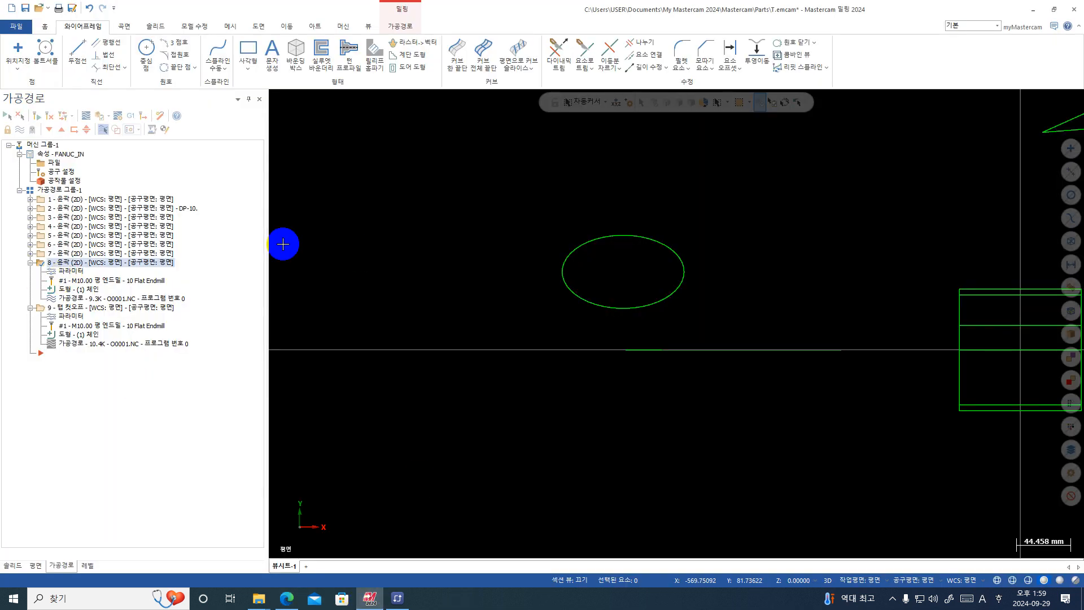
click(399, 26)
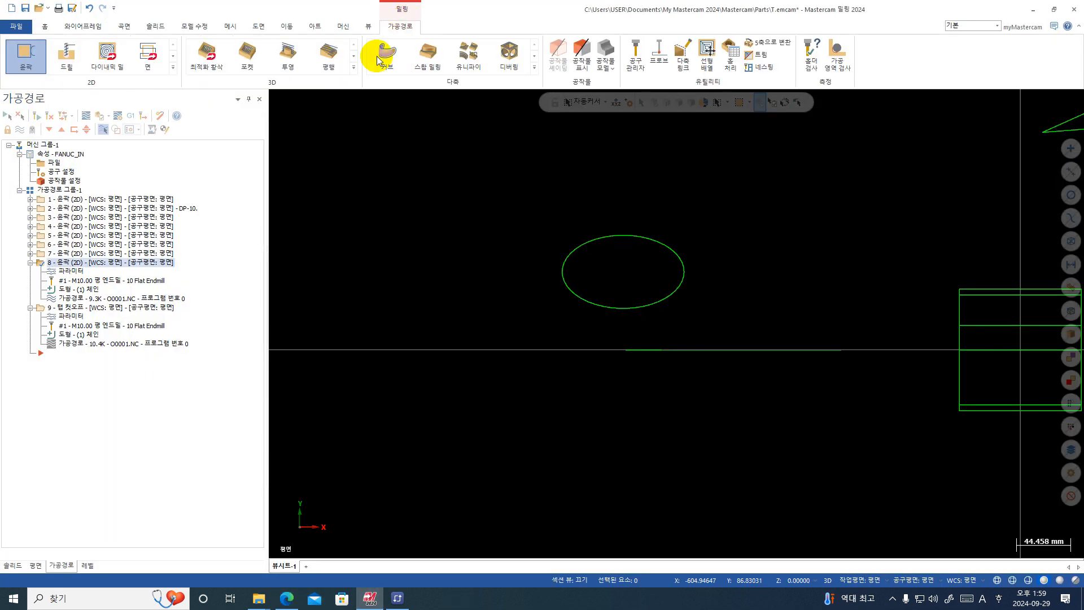
click(68, 271)
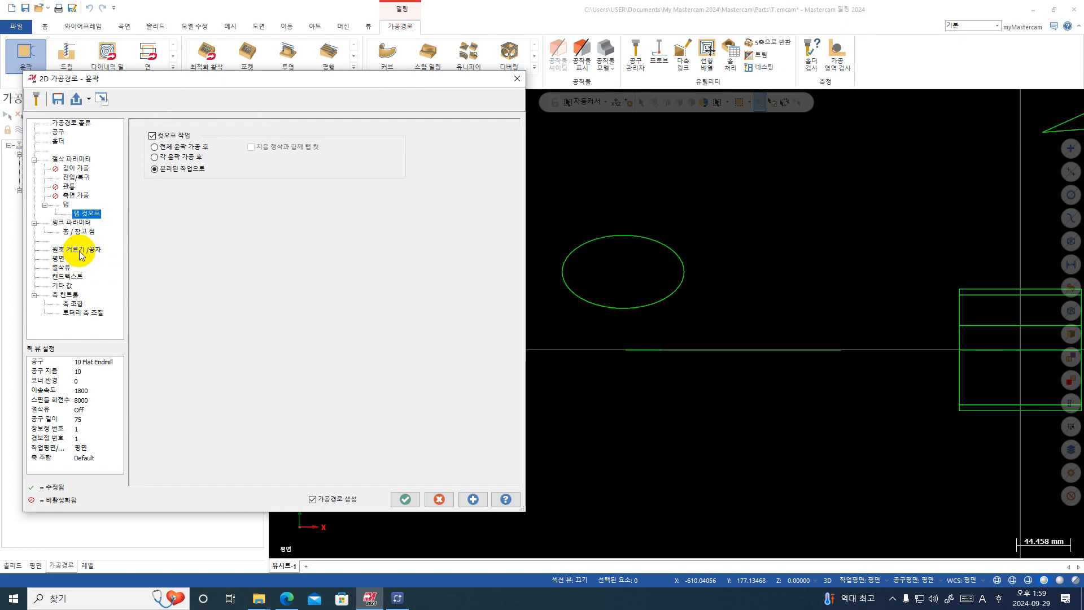
click(75, 249)
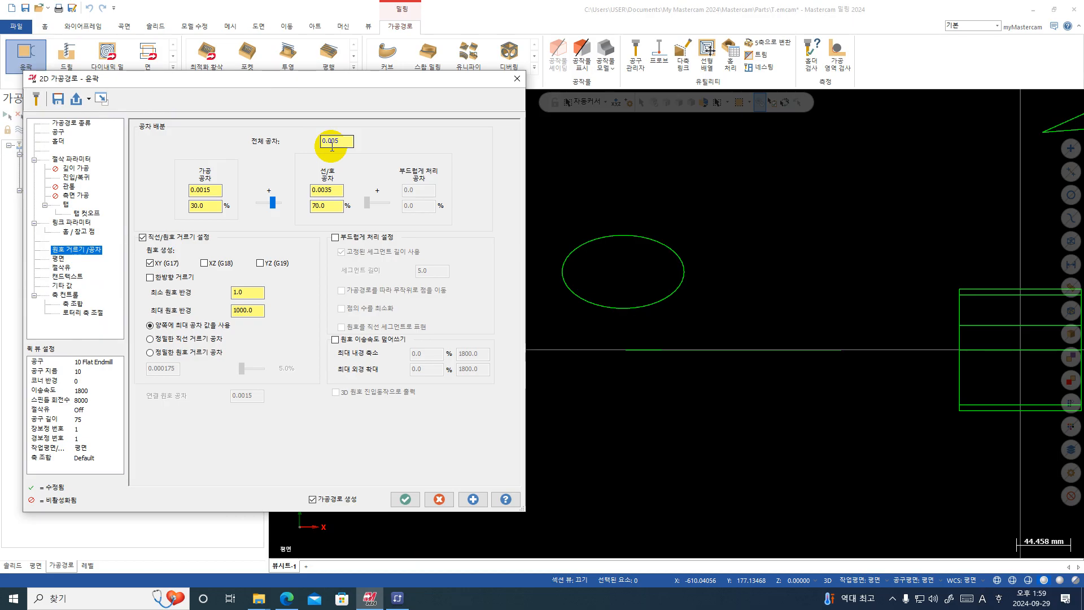
click(516, 79)
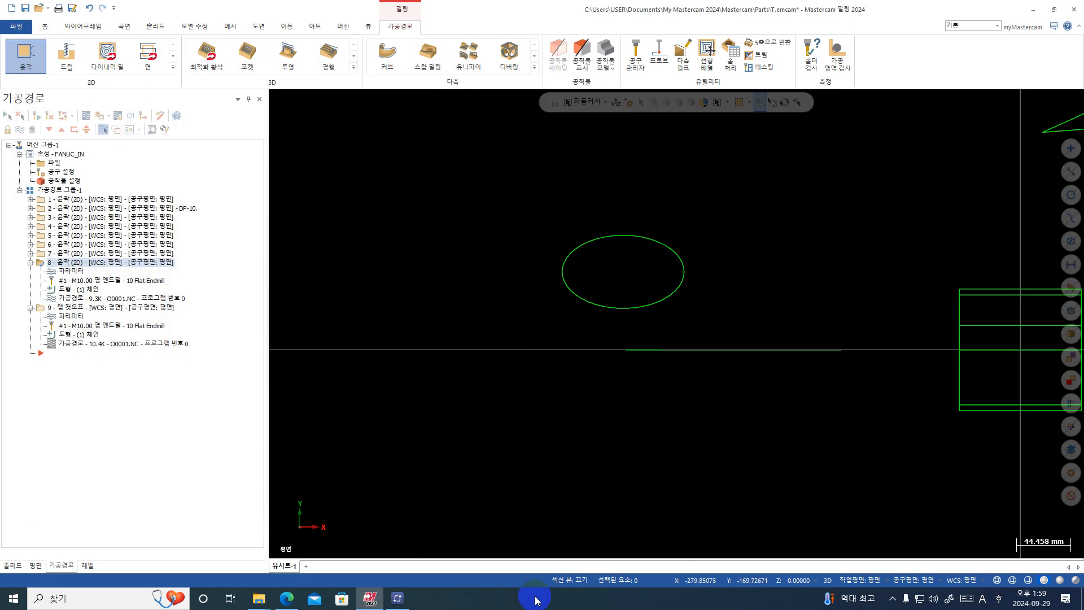
- Switch to the mastercam2024-0523.pdf manual and read the contour arc filter/tolerance section through the total tolerance (전체 공차) explanation
click(287, 598)
scroll(489, 351, up, 10)
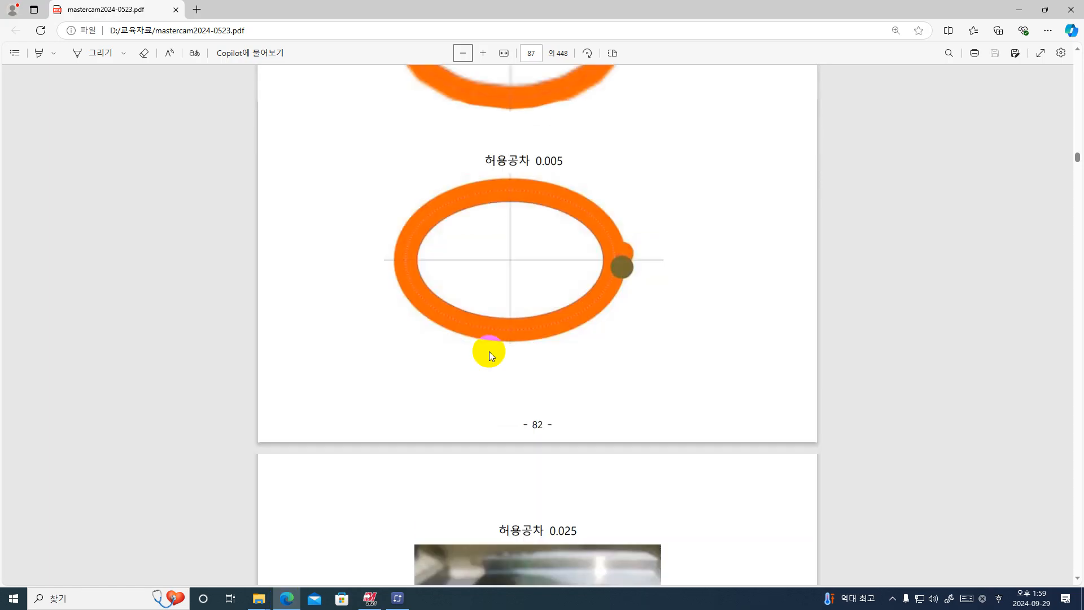
scroll(489, 351, up, 15)
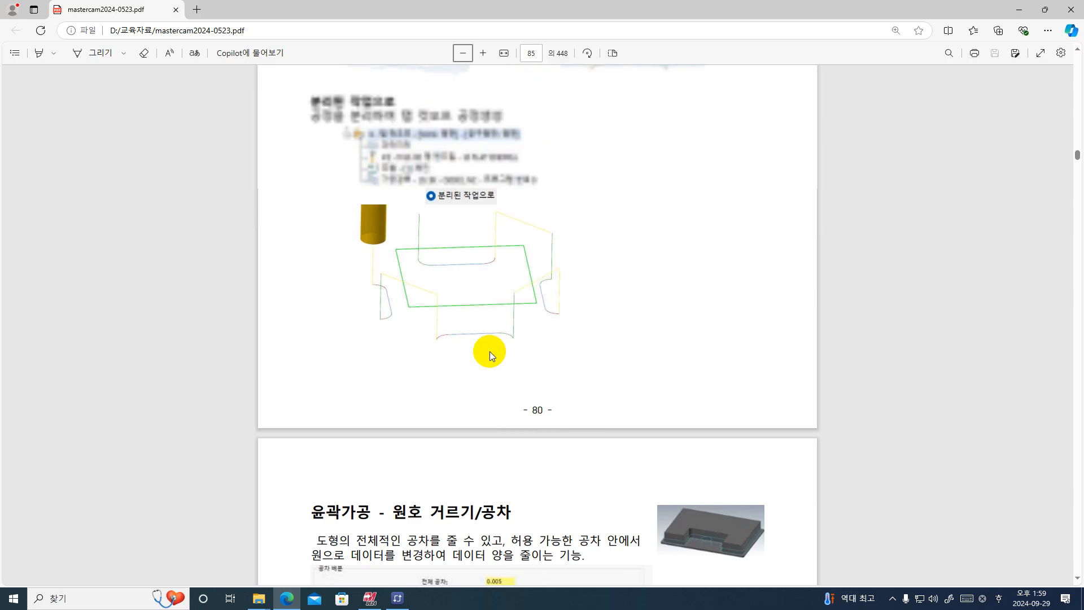
scroll(490, 352, down, 3)
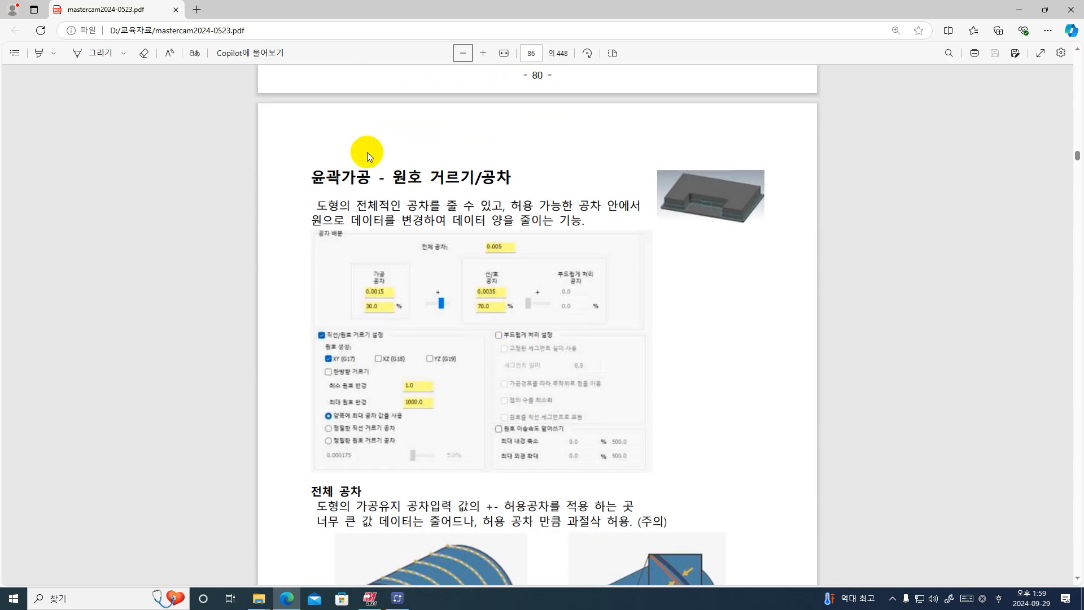
click(485, 53)
scroll(508, 152, down, 6)
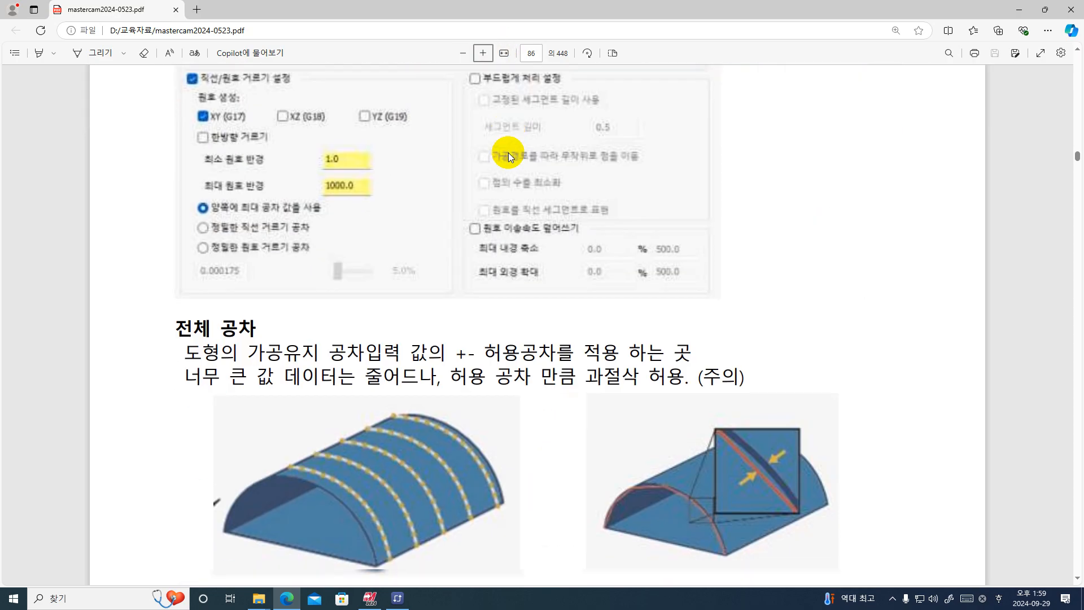
scroll(508, 152, down, 2)
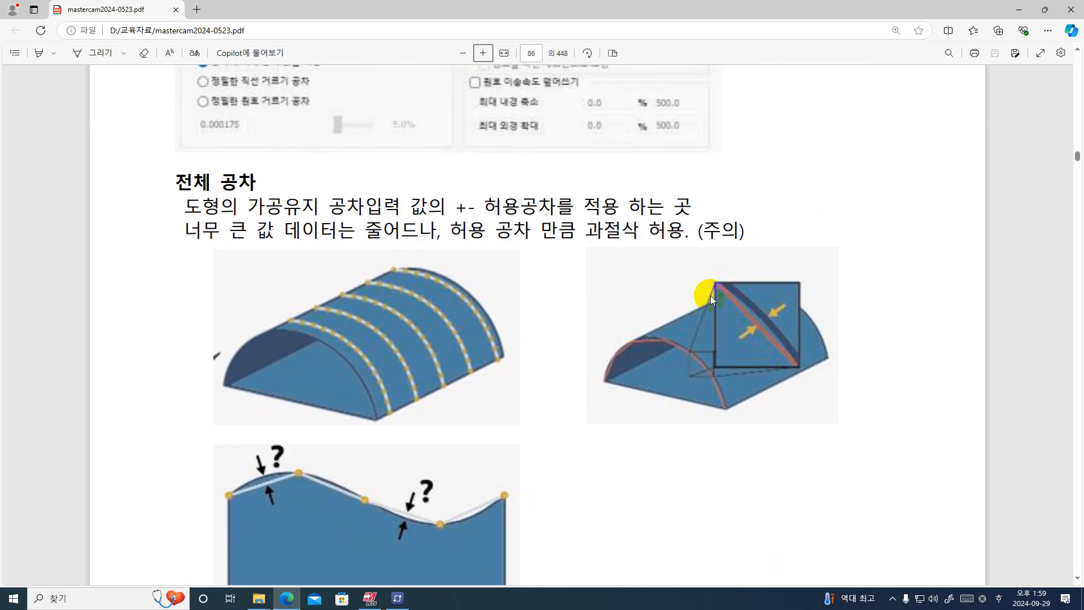
scroll(449, 336, down, 1)
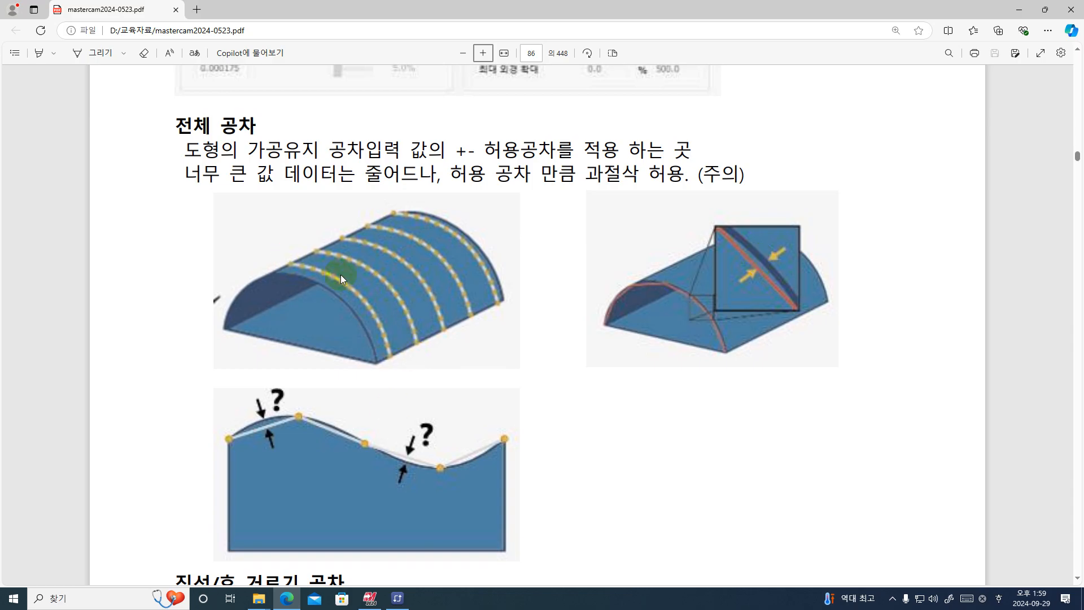
- Magnify the total tolerance diagrams and sketch temporary red curves and marks over them, clearing the markup at the end
key(ctrl+1)
click(392, 365)
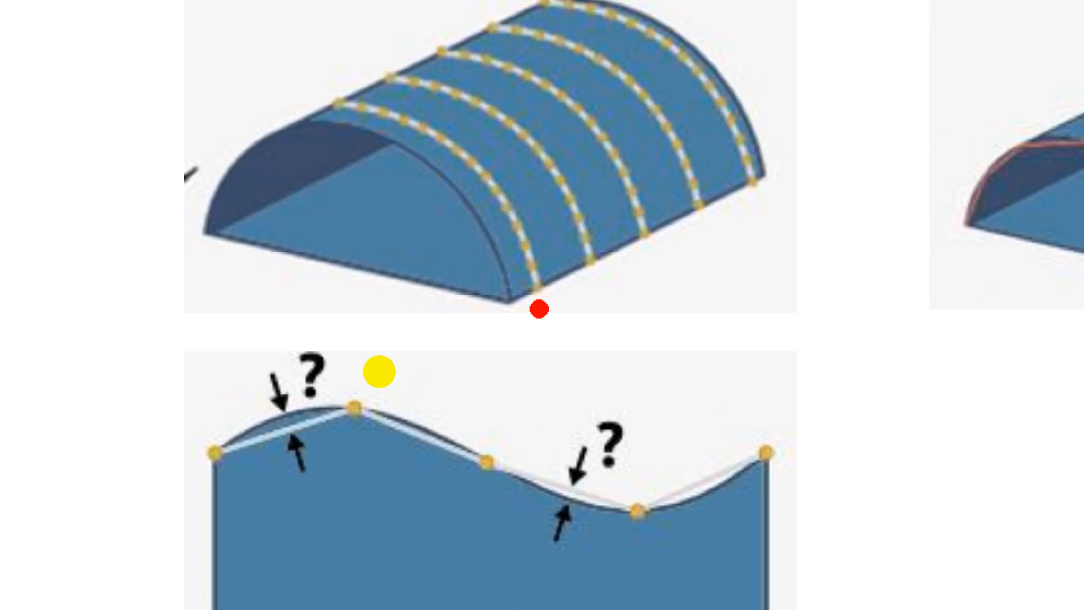
mouse_move(285, 388)
mouse_down()
mouse_move(346, 323)
mouse_move(507, 304)
mouse_up()
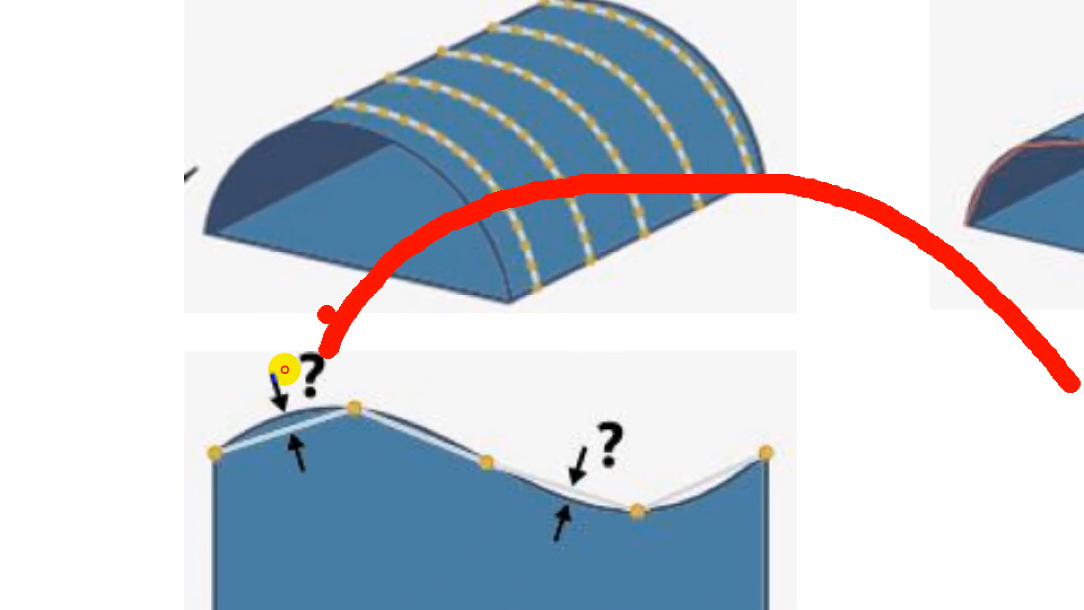
mouse_move(326, 313)
mouse_down()
mouse_move(317, 327)
mouse_move(347, 320)
mouse_up()
drag(249, 296, 352, 262)
mouse_move(290, 360)
mouse_down()
mouse_move(434, 292)
mouse_move(484, 290)
mouse_up()
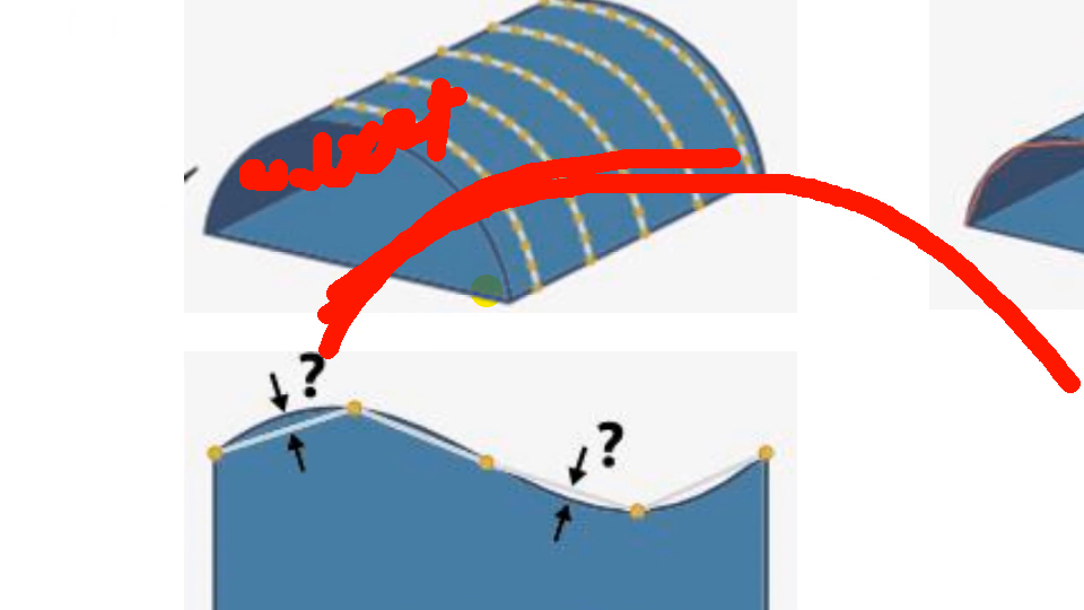
mouse_move(306, 433)
mouse_down()
mouse_move(321, 414)
mouse_move(323, 432)
mouse_up()
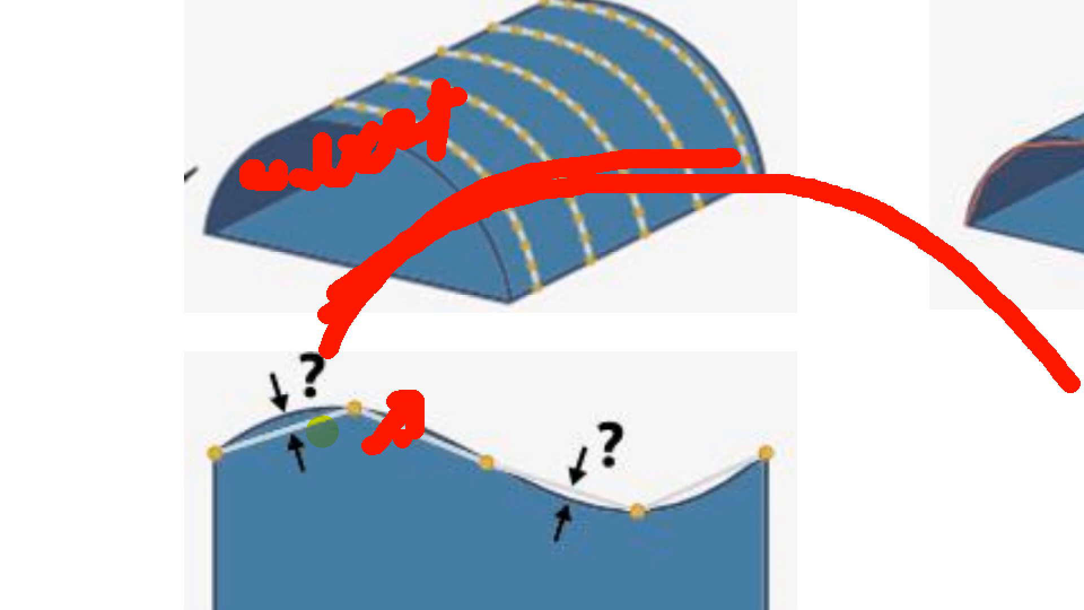
key(Escape)
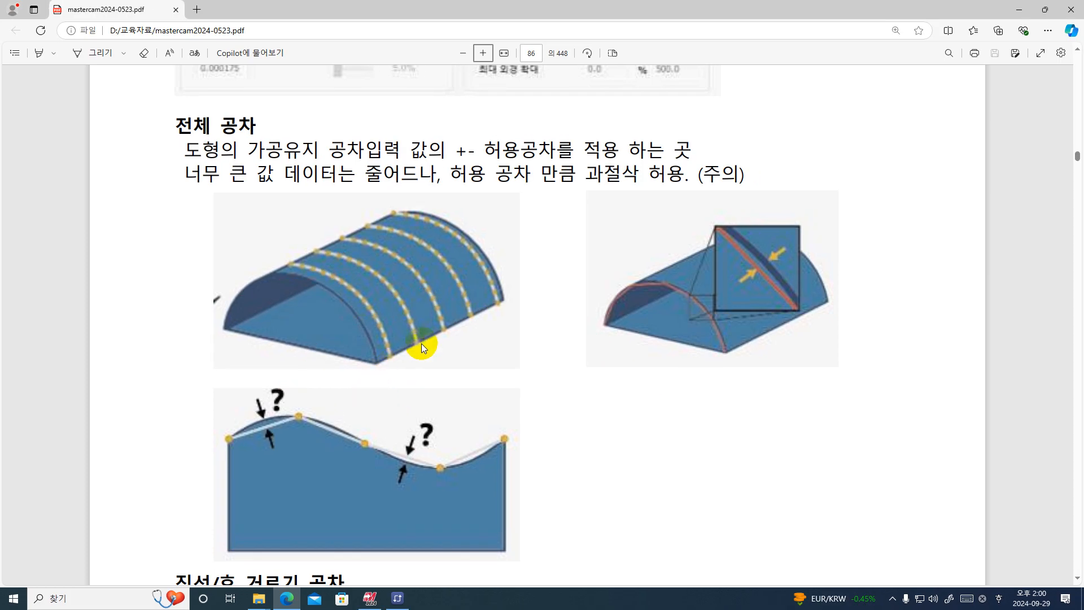
- Examine the manual's line/arc filter tolerance (직선/호 거르기 공차) explanation and the spline ellipse reference shape on the following page
scroll(421, 343, down, 2)
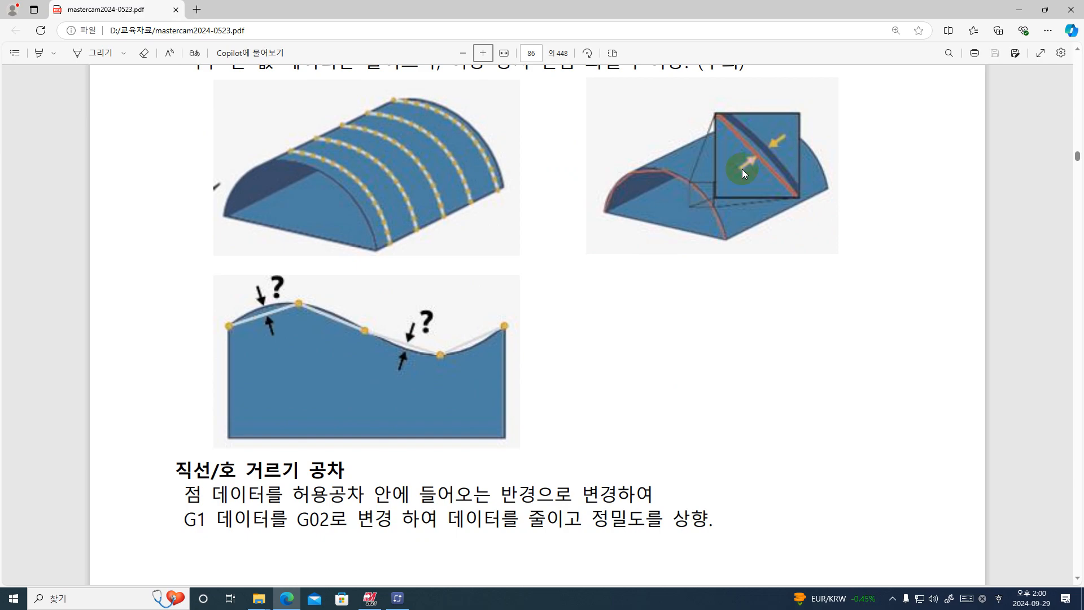
scroll(742, 169, down, 4)
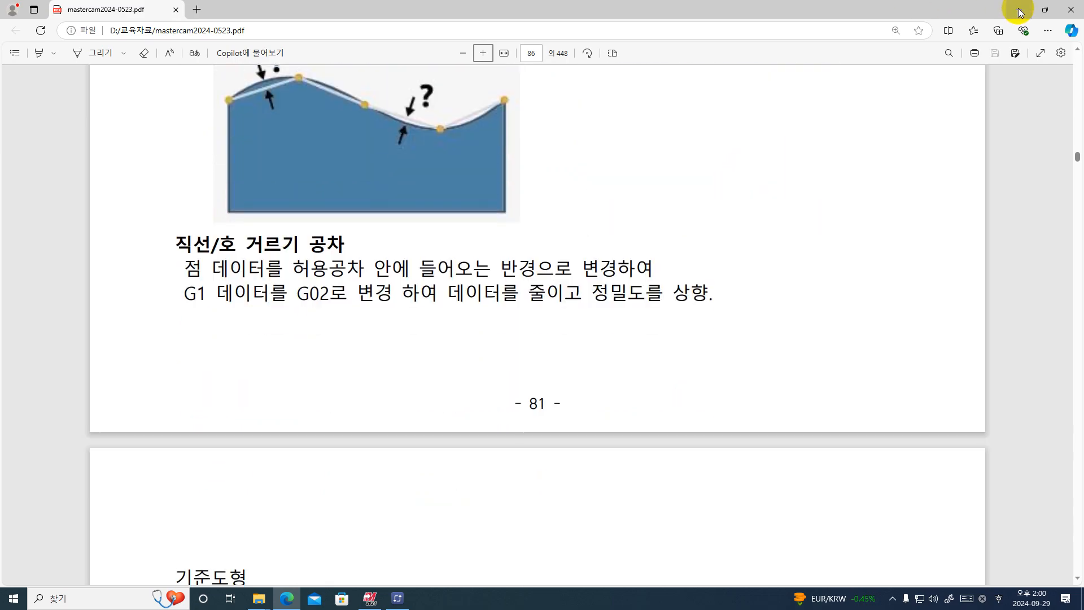
scroll(736, 170, down, 8)
scroll(736, 170, up, 3)
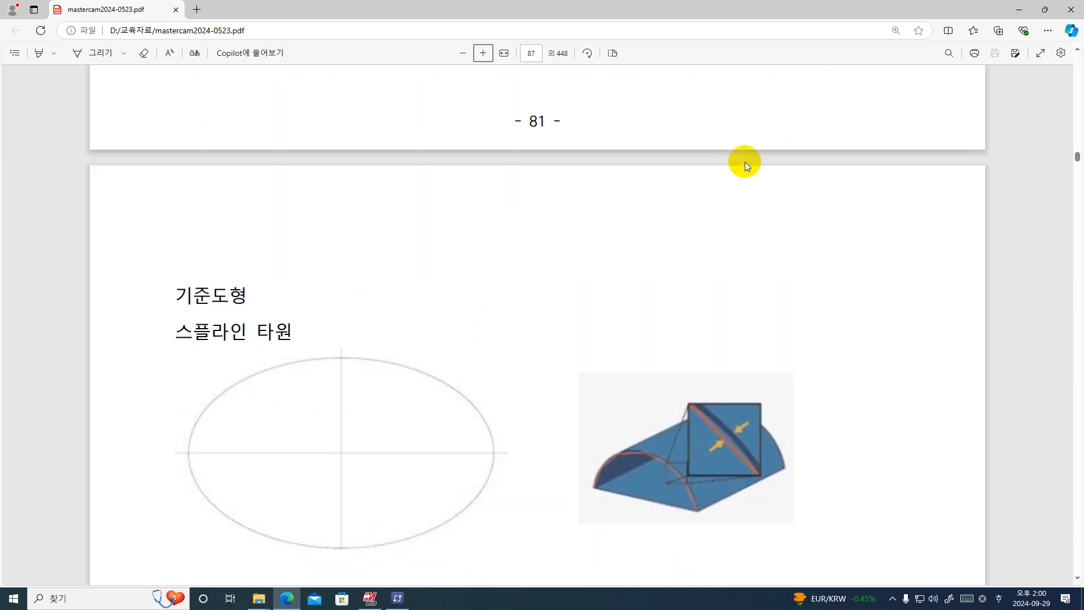
scroll(658, 203, up, 5)
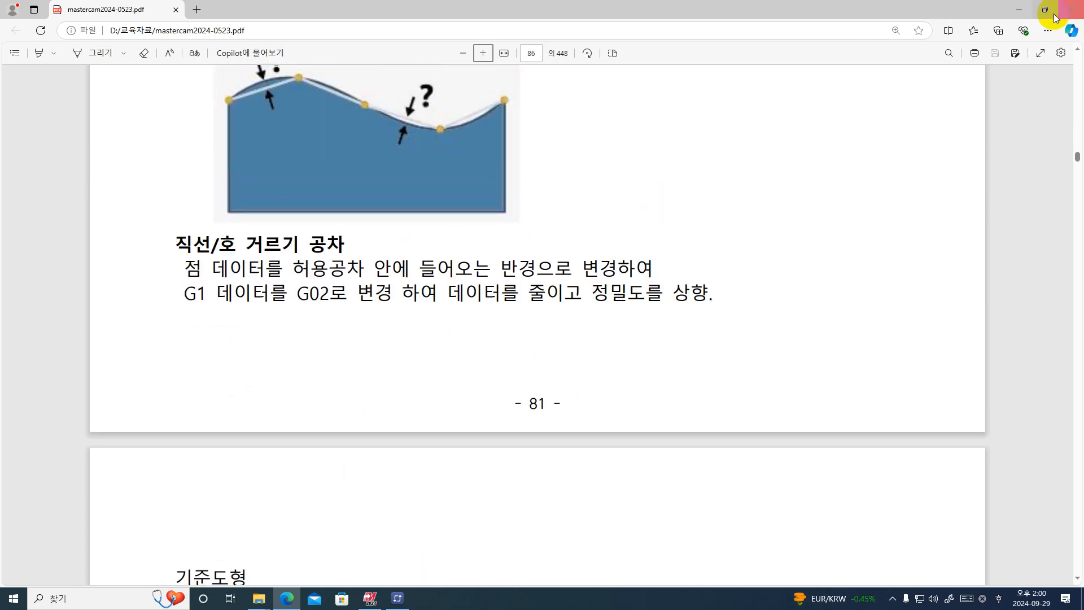
scroll(734, 178, up, 1)
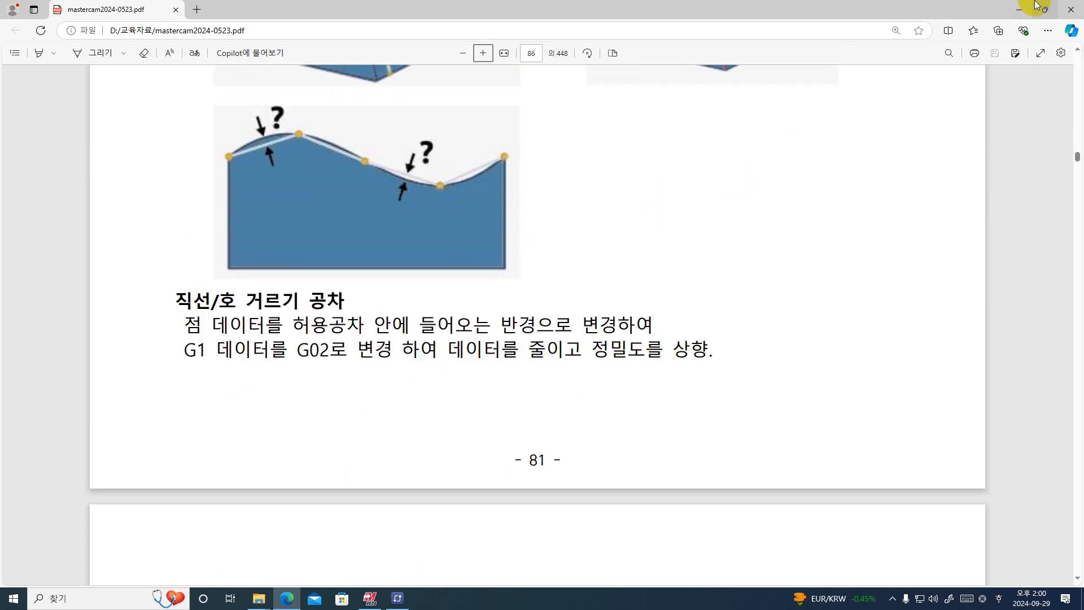
- Switch back to Mastercam, collapse operations 8 and 9, and start a 2D contour toolpath chained on the ellipse
click(1018, 9)
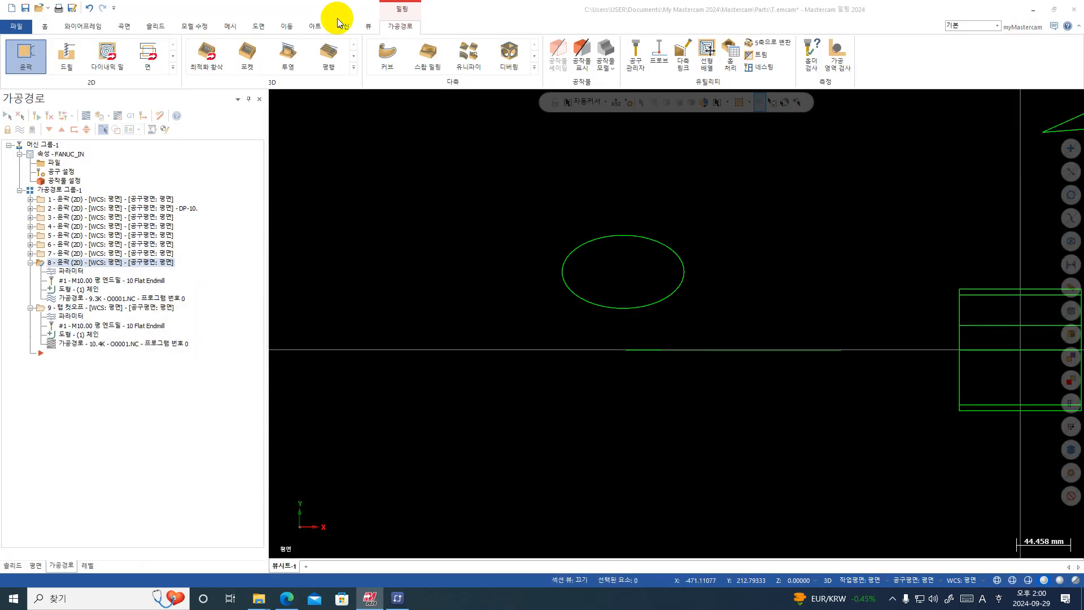
click(31, 263)
click(30, 272)
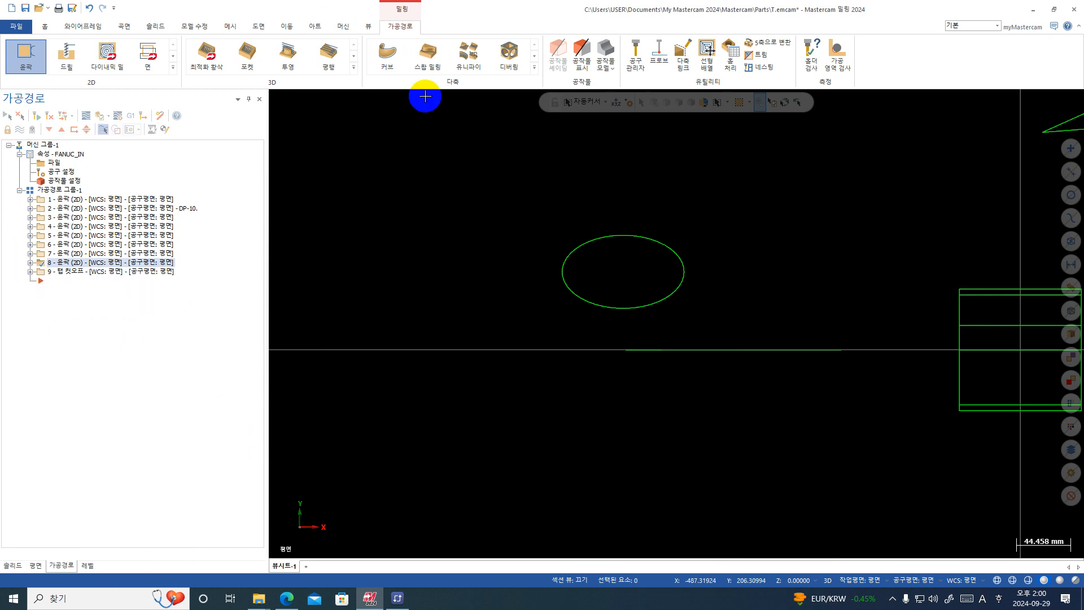
click(24, 53)
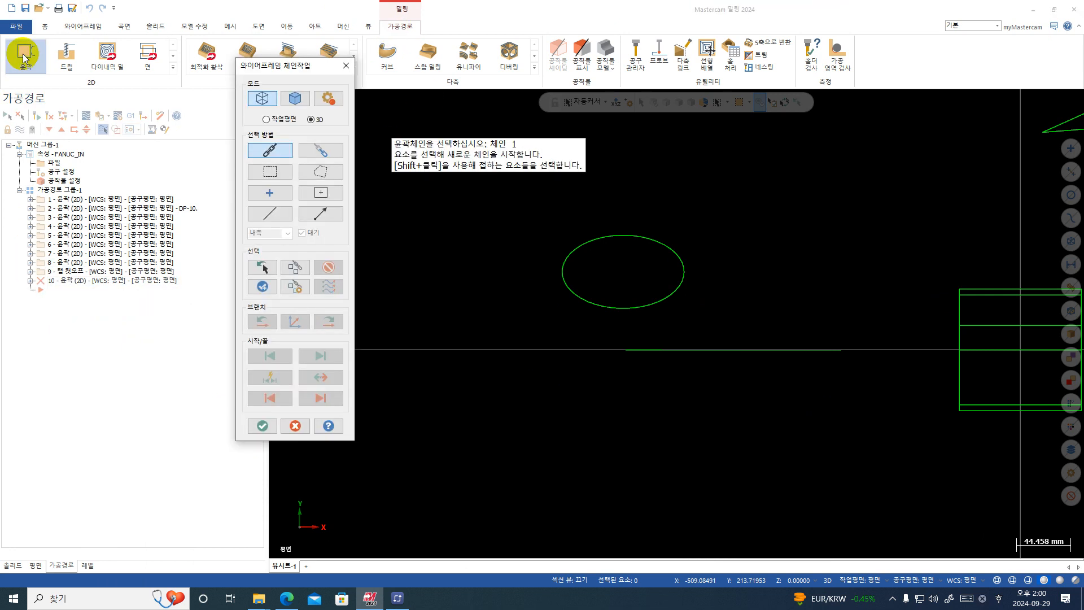
click(665, 299)
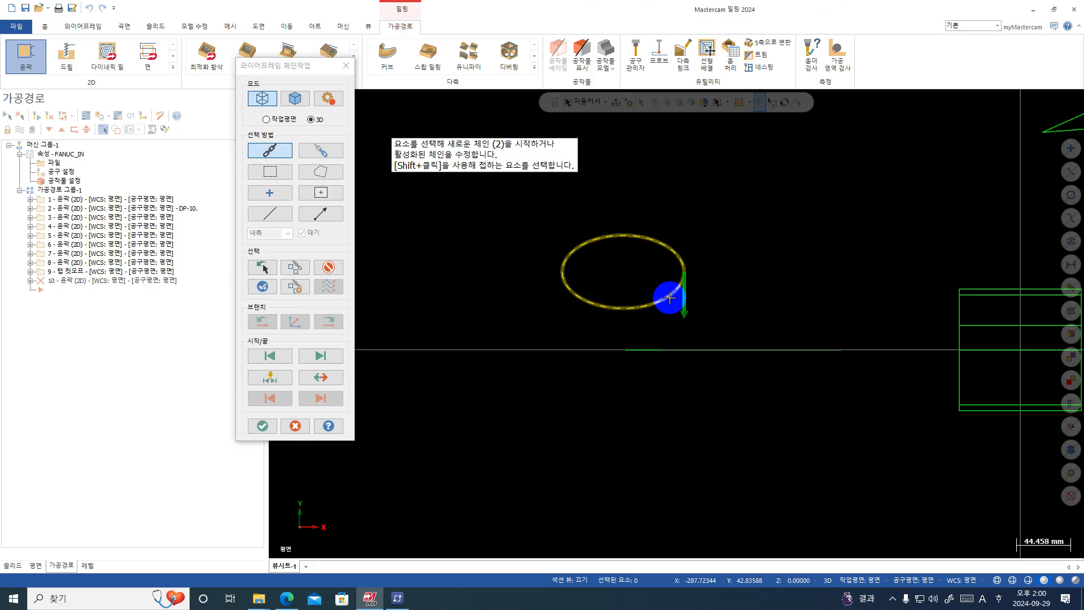
click(262, 425)
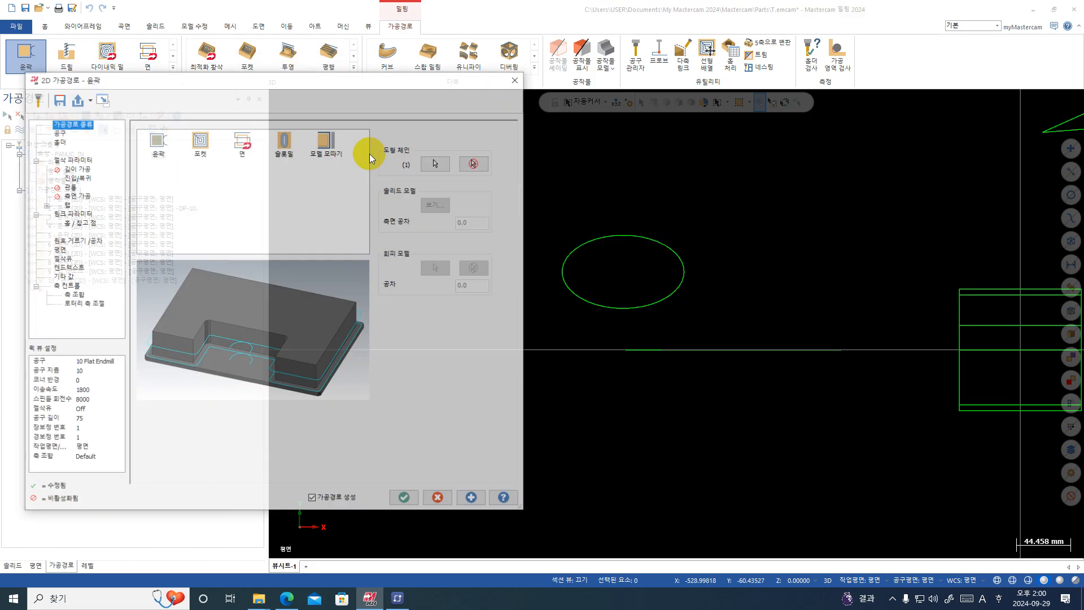
- Choose the 10 Flat Endmill for the ellipse contour and set the stock to leave on walls to 0
click(59, 131)
click(264, 172)
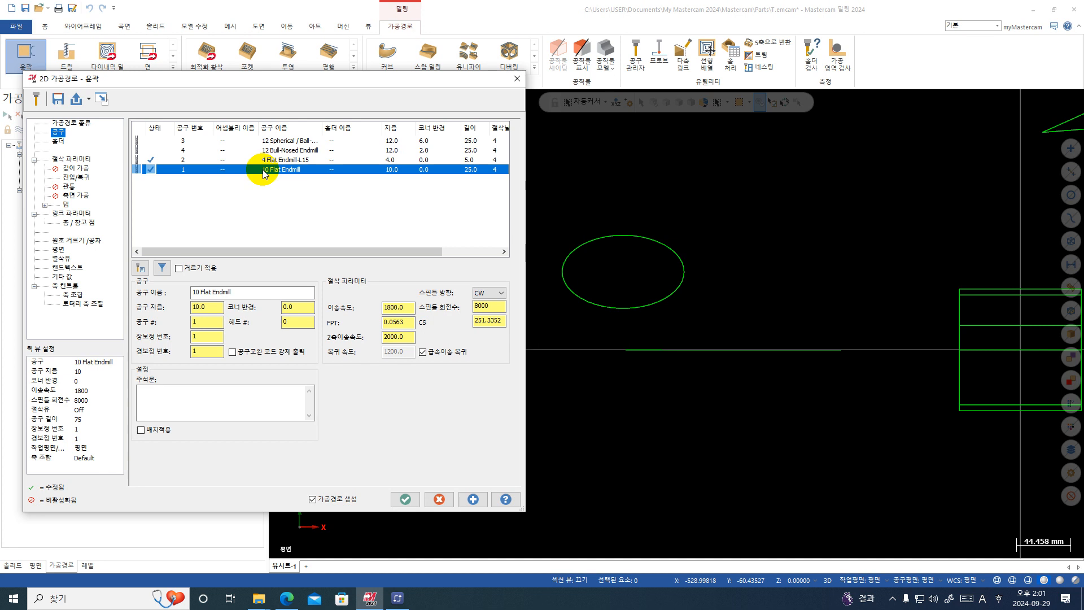
click(80, 160)
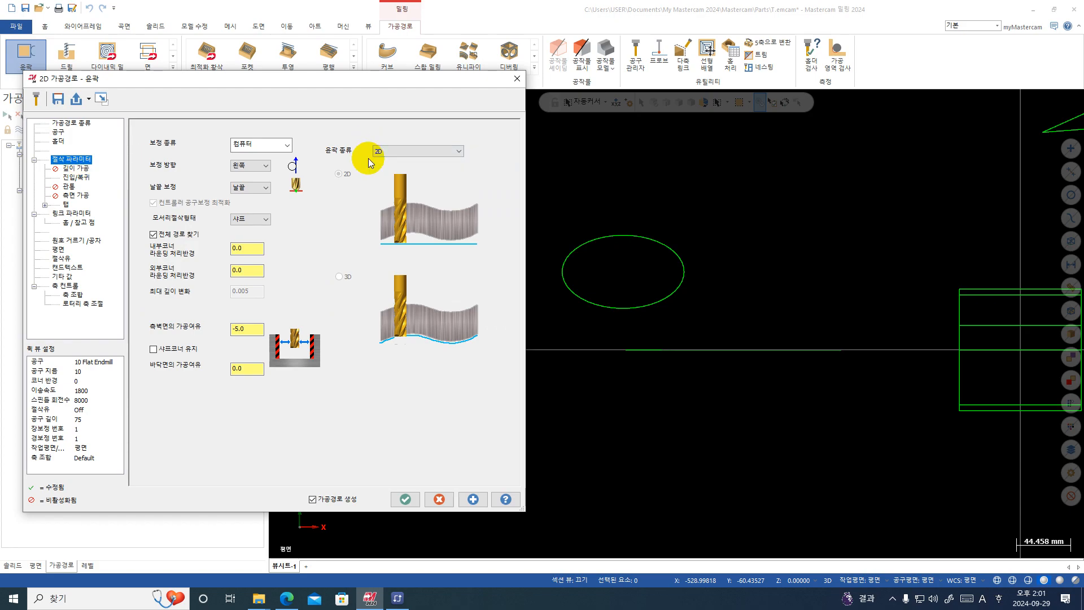
drag(250, 330, 187, 318)
text(0)
key(Return)
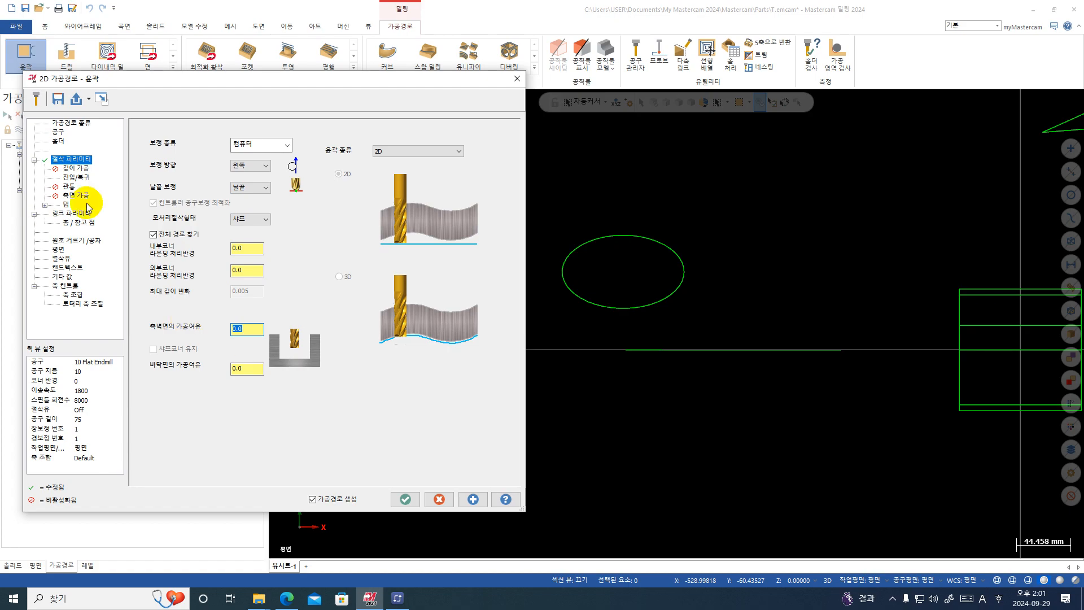
- Set the lead-in line to perpendicular (법선) with length 5 and arc radius 0, and copy these settings to the lead-out
click(76, 177)
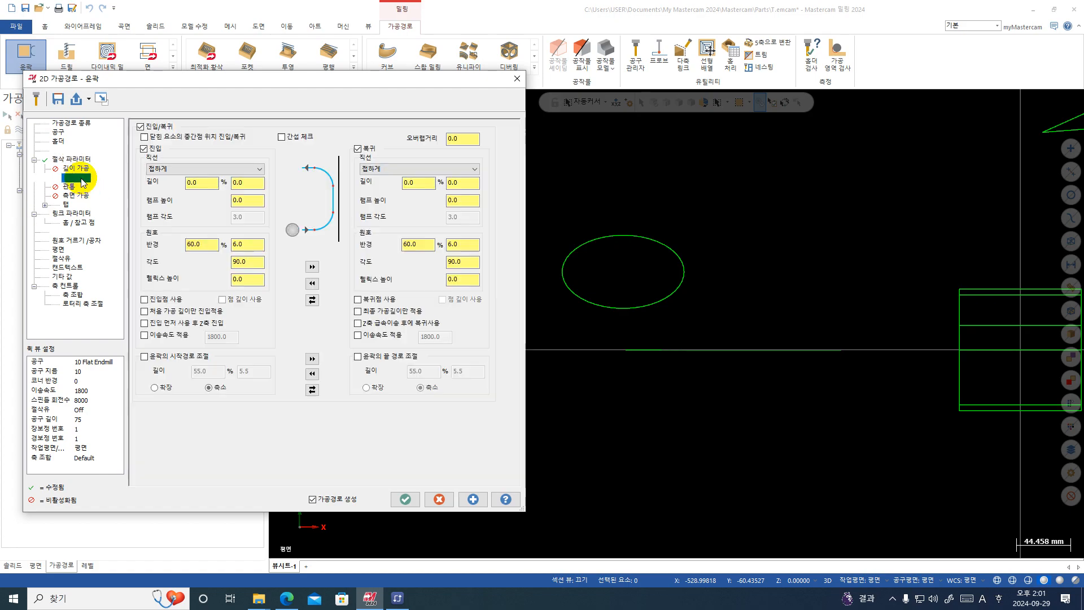
click(246, 244)
click(240, 179)
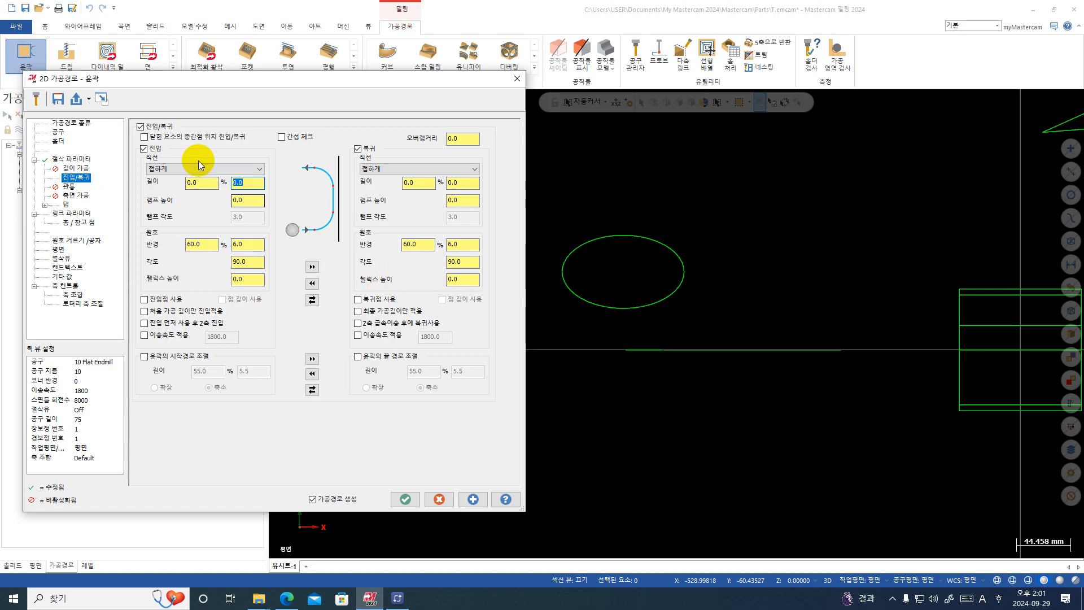
click(251, 171)
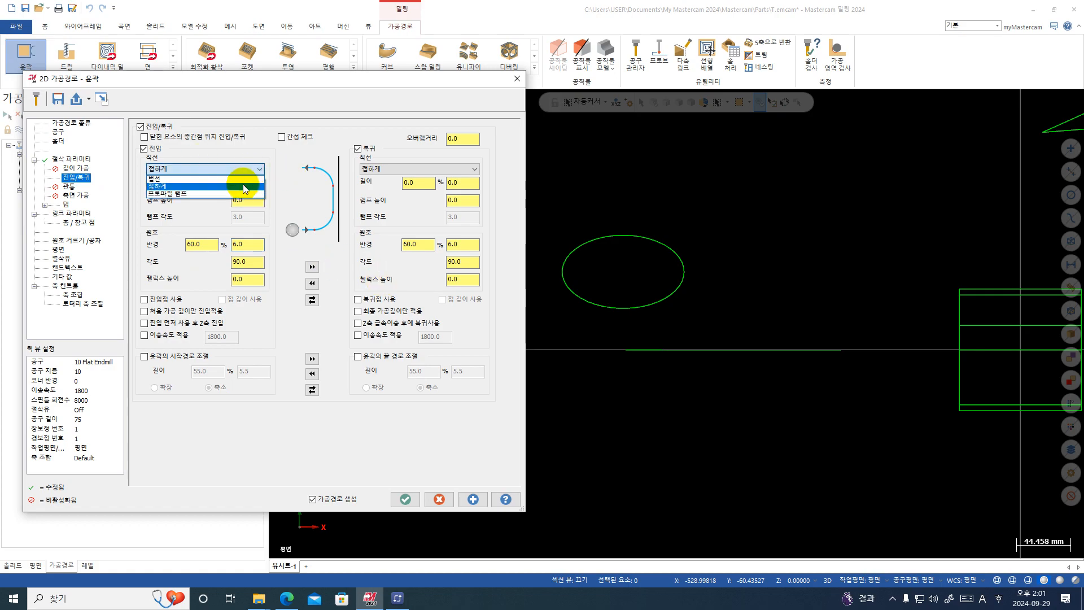
click(240, 187)
click(248, 182)
drag(247, 182, 197, 179)
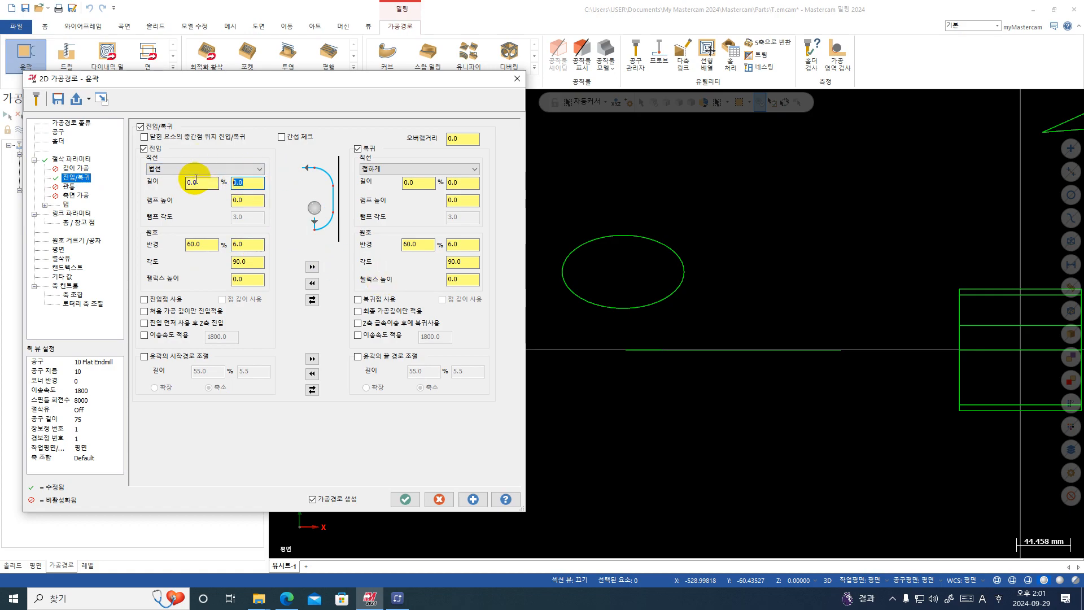
text(5)
drag(247, 244, 196, 247)
text(0)
click(306, 268)
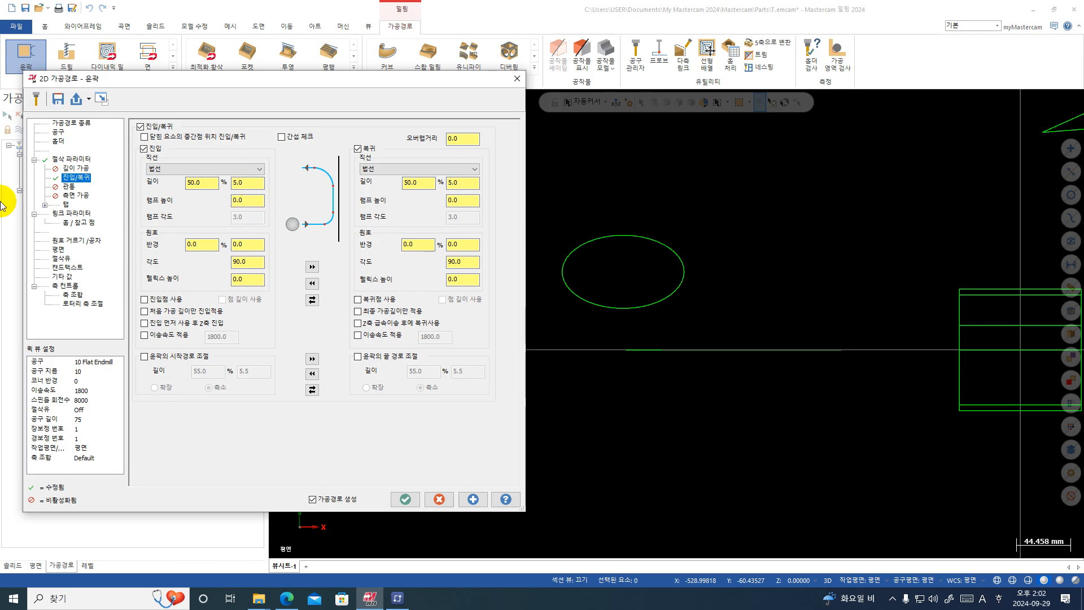
- Set the ellipse contour's machining depth (가공깊이) to -5 in the linking parameters
click(62, 213)
click(348, 360)
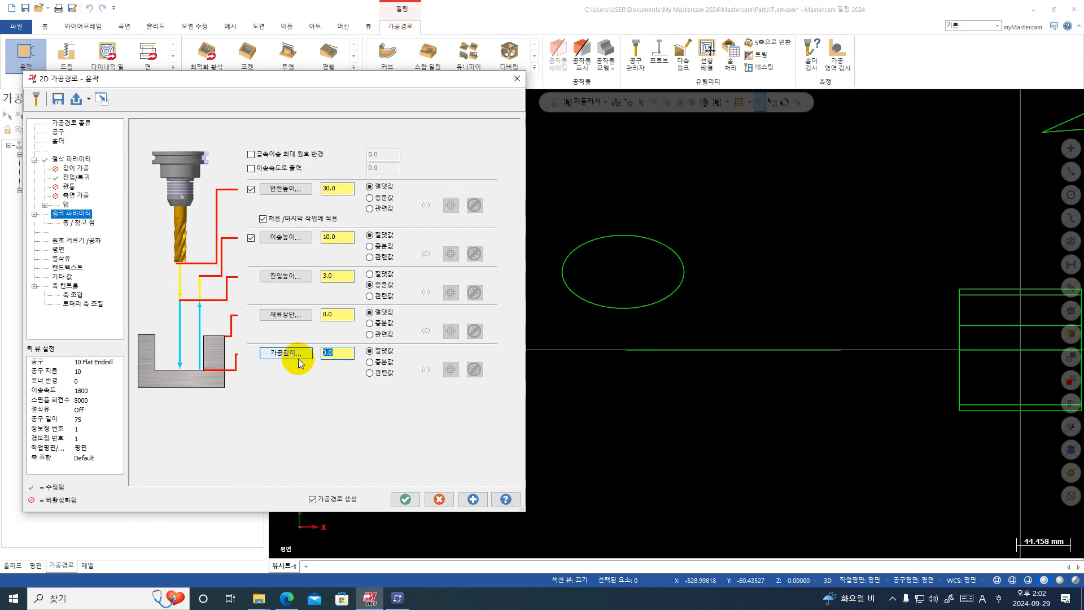
text(-5)
key(Return)
- Disable the line/arc filter in the arc filter/tolerance settings and set the total tolerance (전체 공차) to 0.1
click(72, 239)
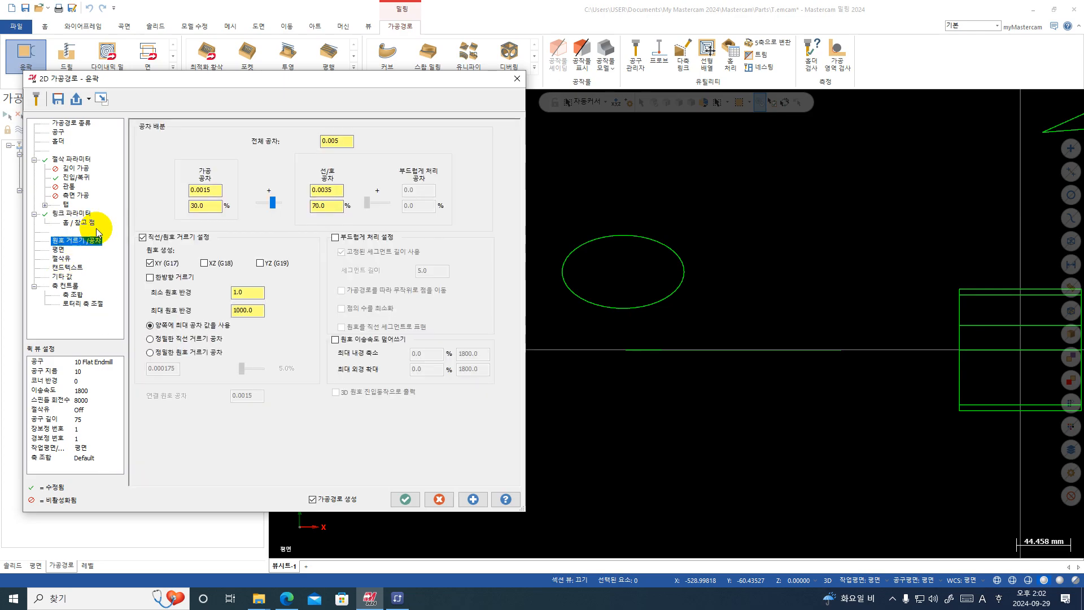
click(143, 238)
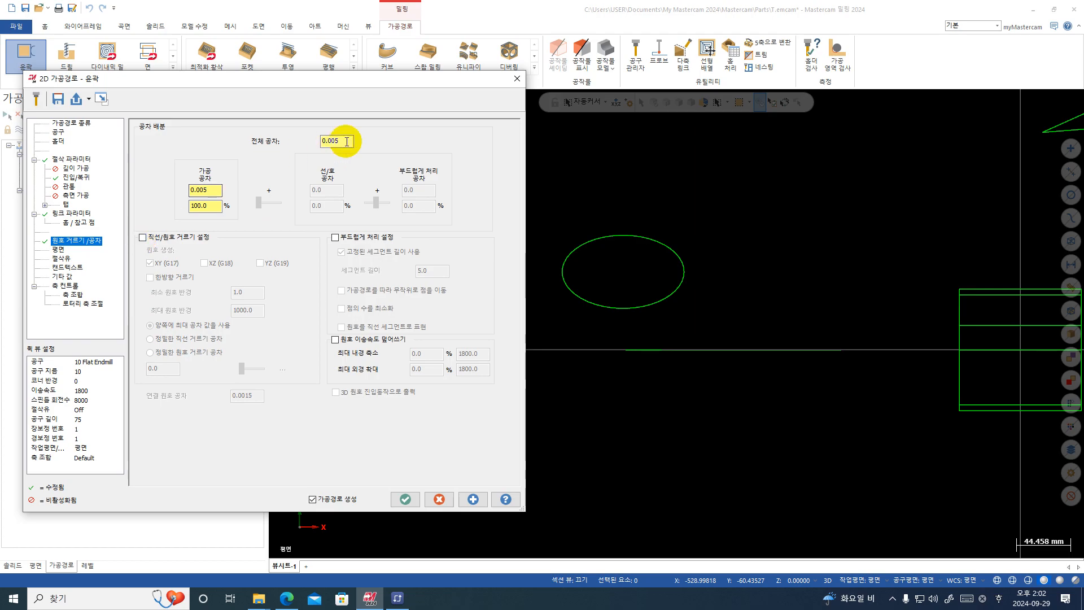
drag(339, 141, 247, 141)
text(0.1)
key(Return)
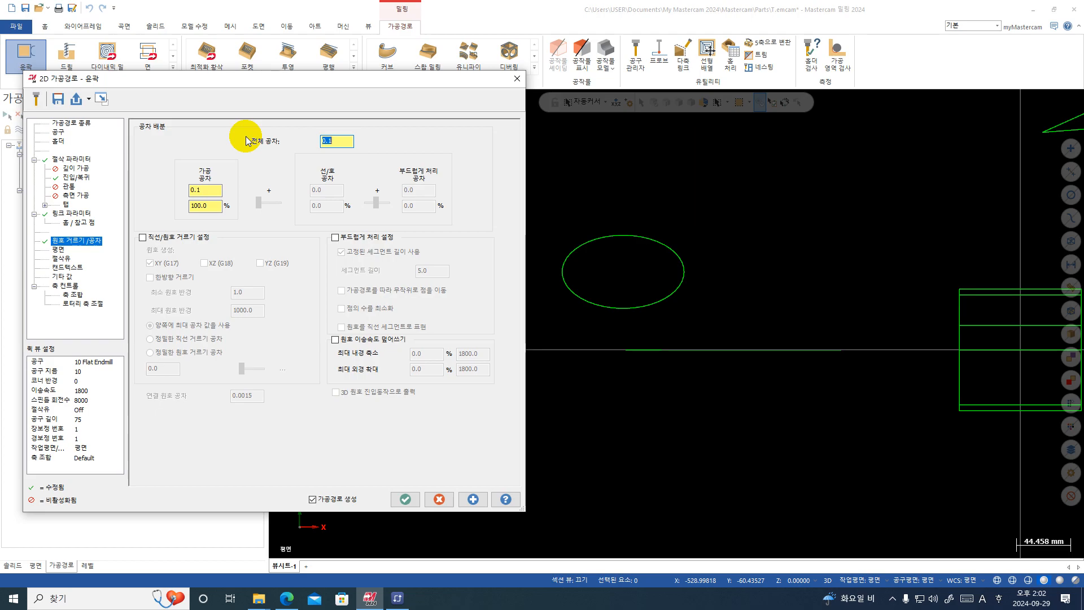
- Toggle the line/arc filter on and off to compare how the total tolerance is distributed
click(164, 237)
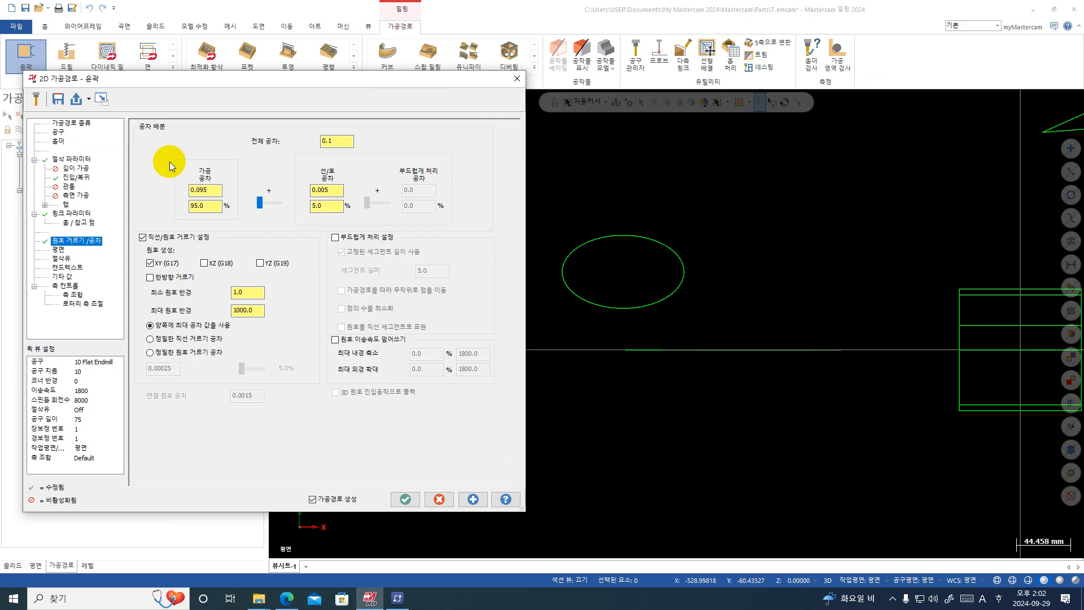
click(153, 238)
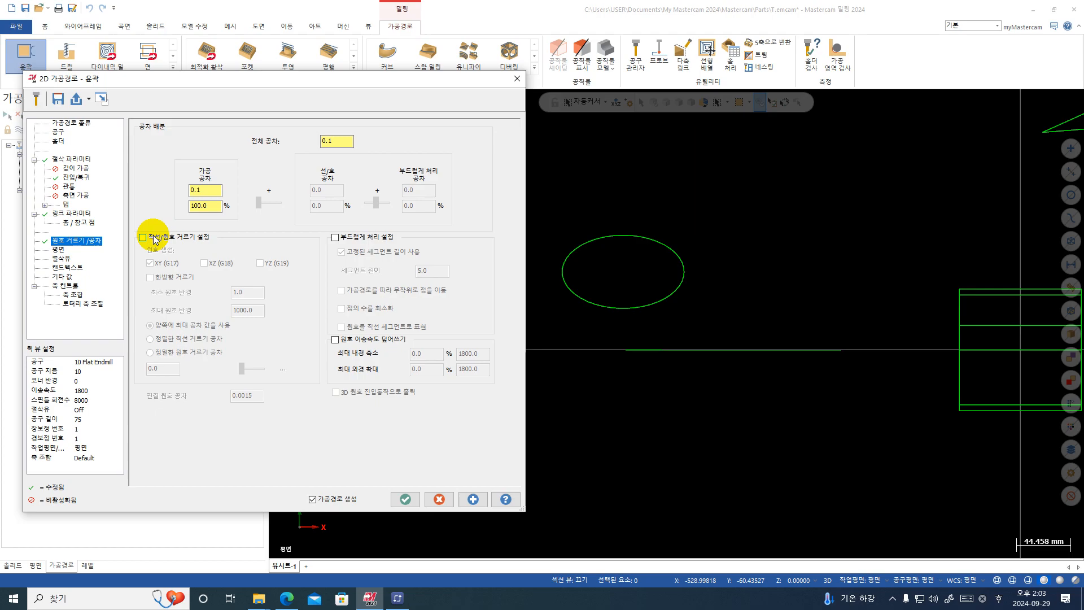
click(143, 237)
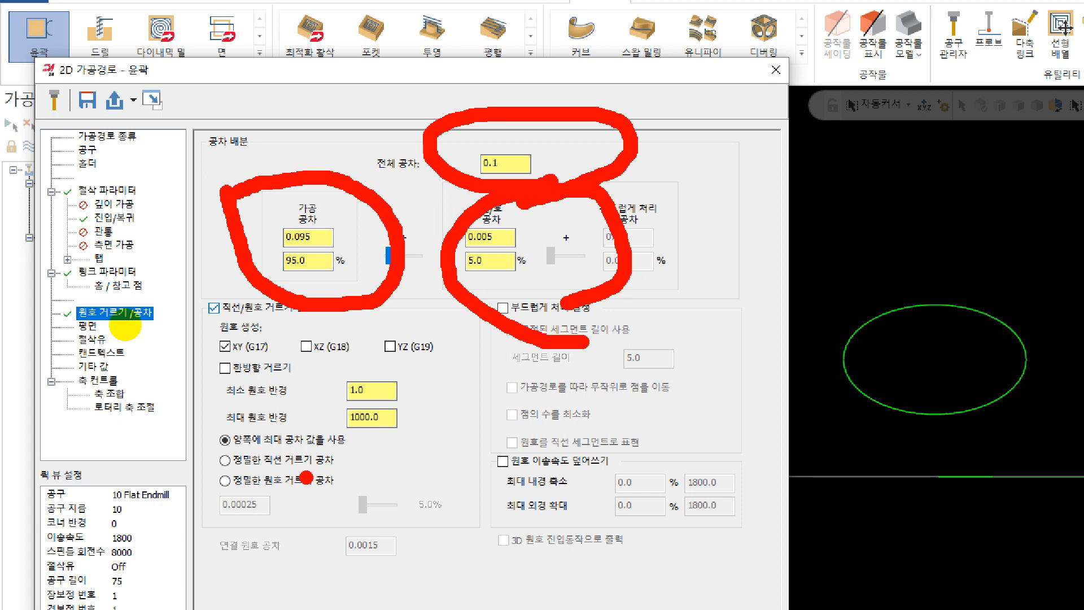
mouse_move(451, 345)
mouse_down()
mouse_move(434, 346)
mouse_move(226, 180)
mouse_move(389, 200)
mouse_up()
drag(259, 168, 266, 221)
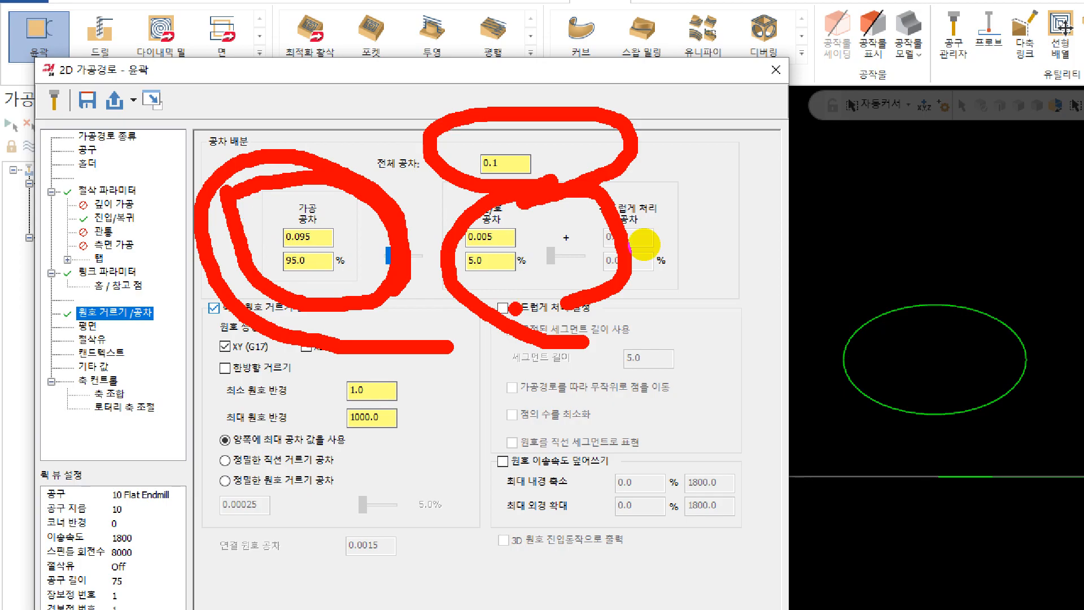
mouse_move(311, 246)
mouse_down()
mouse_move(298, 268)
mouse_move(311, 315)
mouse_up()
drag(204, 245, 201, 249)
mouse_move(243, 210)
mouse_down()
mouse_move(251, 224)
mouse_move(220, 223)
mouse_up()
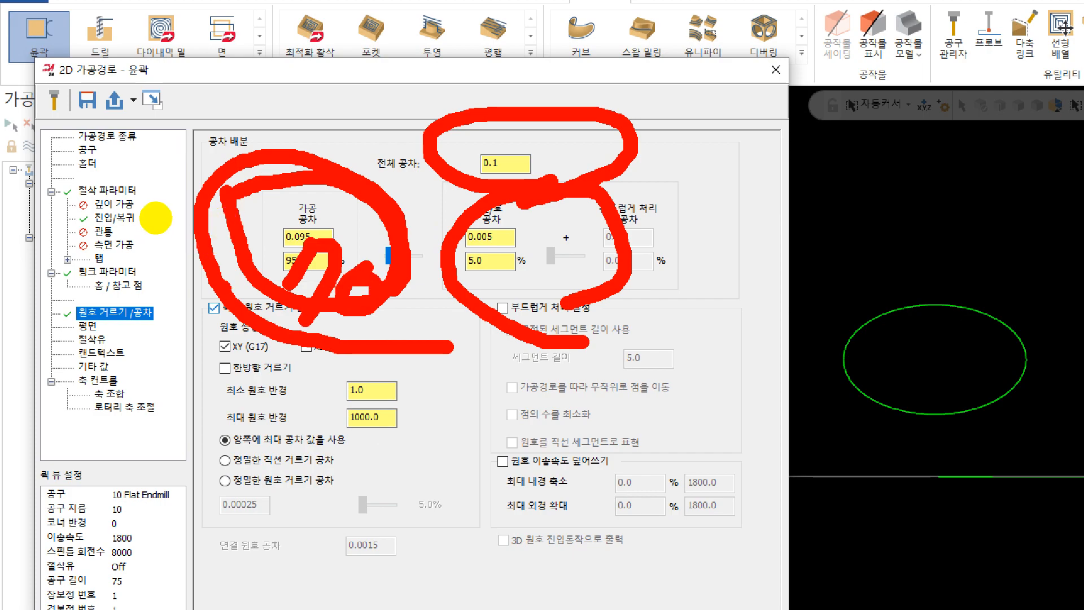
drag(215, 180, 183, 199)
click(236, 169)
drag(233, 161, 207, 161)
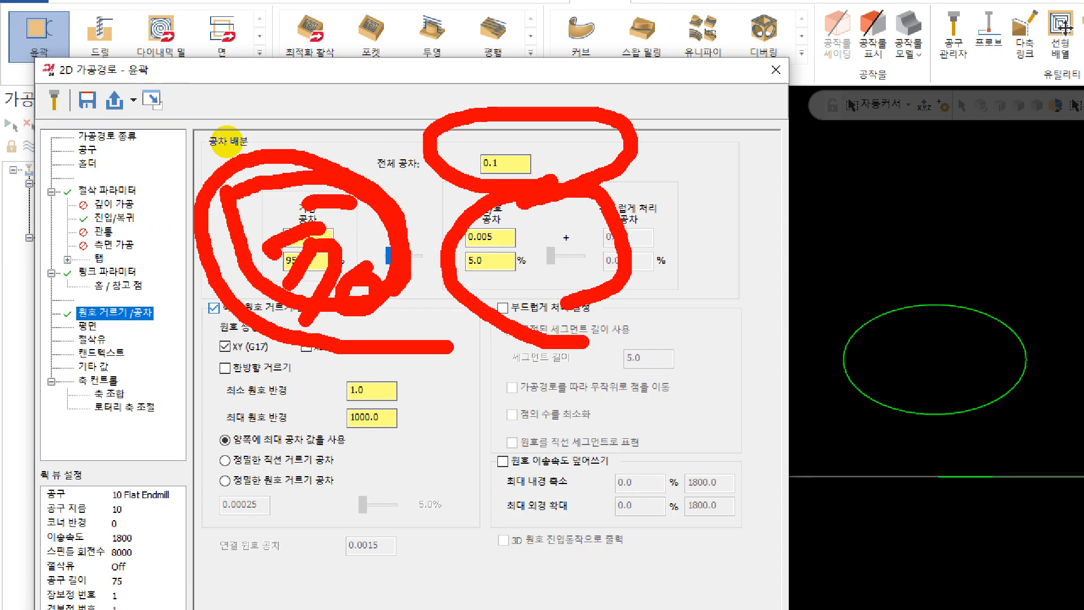
mouse_move(228, 120)
mouse_down()
mouse_move(198, 161)
mouse_move(212, 160)
mouse_up()
mouse_move(370, 225)
mouse_down()
mouse_move(343, 240)
mouse_move(334, 157)
mouse_move(371, 222)
mouse_move(353, 220)
mouse_up()
click(343, 213)
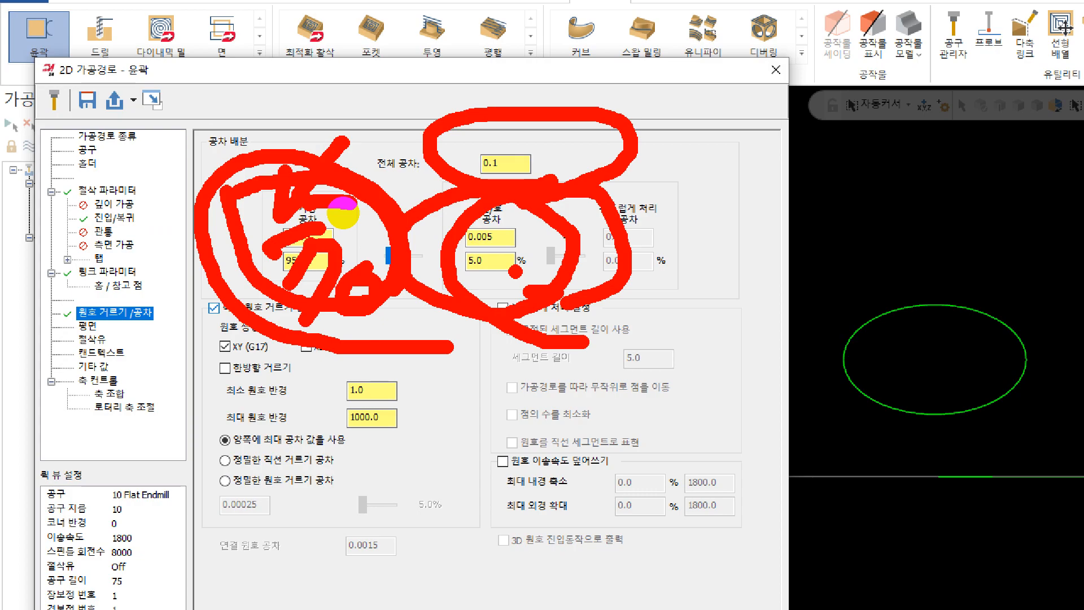
key(Escape)
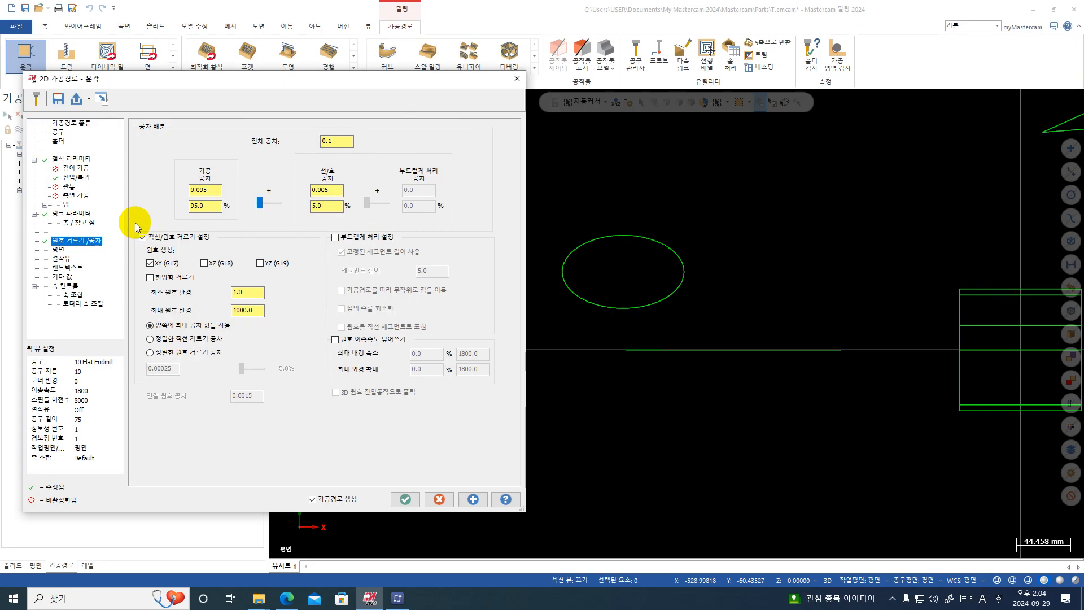
- Turn off the line/arc filter and generate the ellipse contour toolpath
click(190, 239)
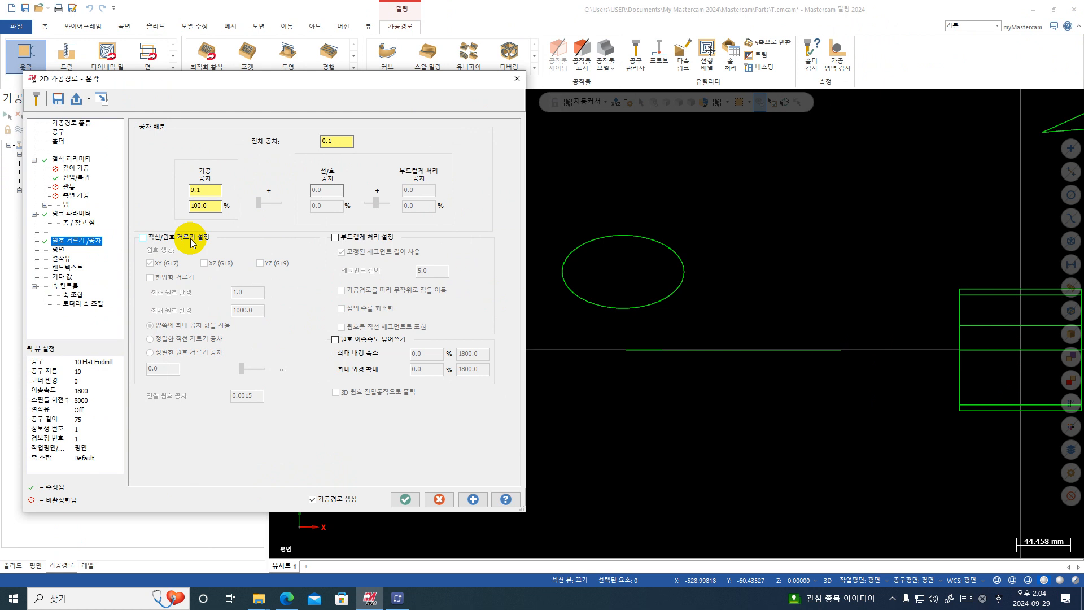
click(401, 498)
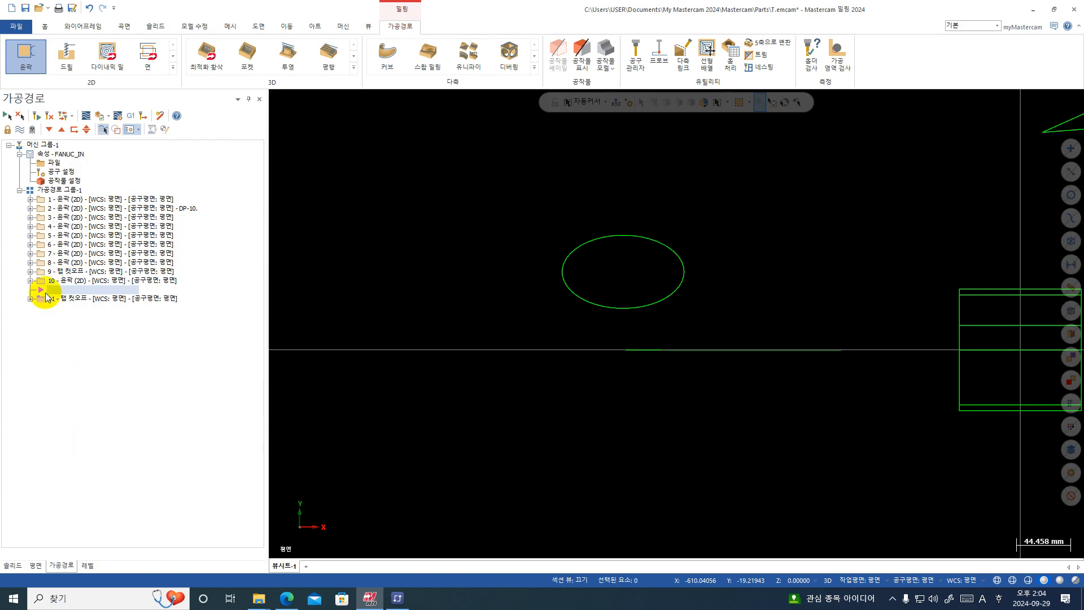
- Move the new ellipse contour operation after the last tab cutoff and place the insertion point at the end of the toolpath group
right_drag(57, 280, 63, 299)
click(87, 330)
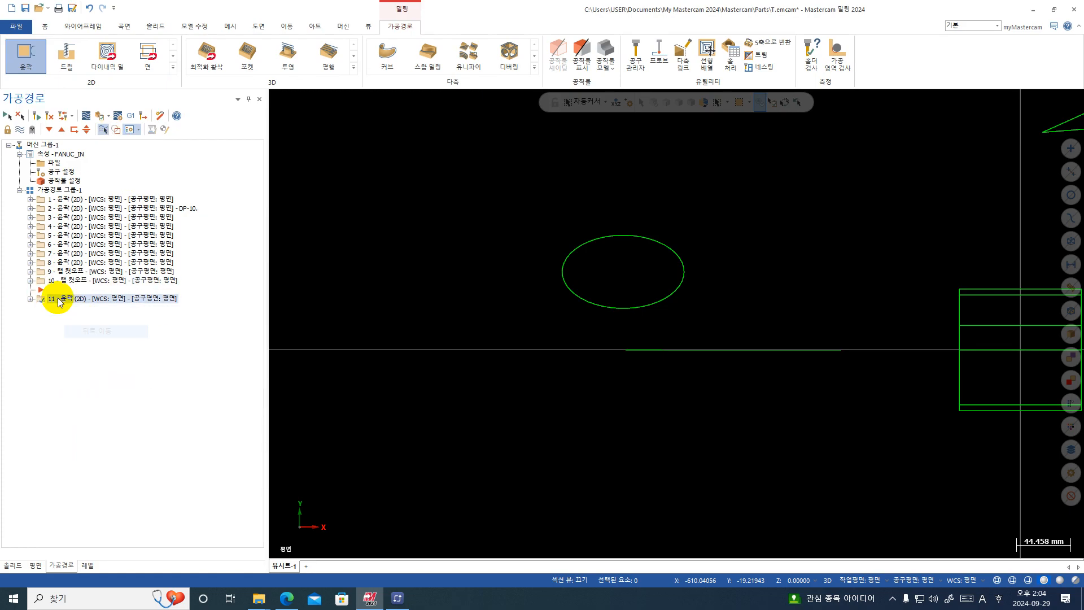
drag(39, 289, 41, 304)
- Backplot the ellipse contour without the tool's swept display and examine the path segments near the lead-in closely
click(86, 117)
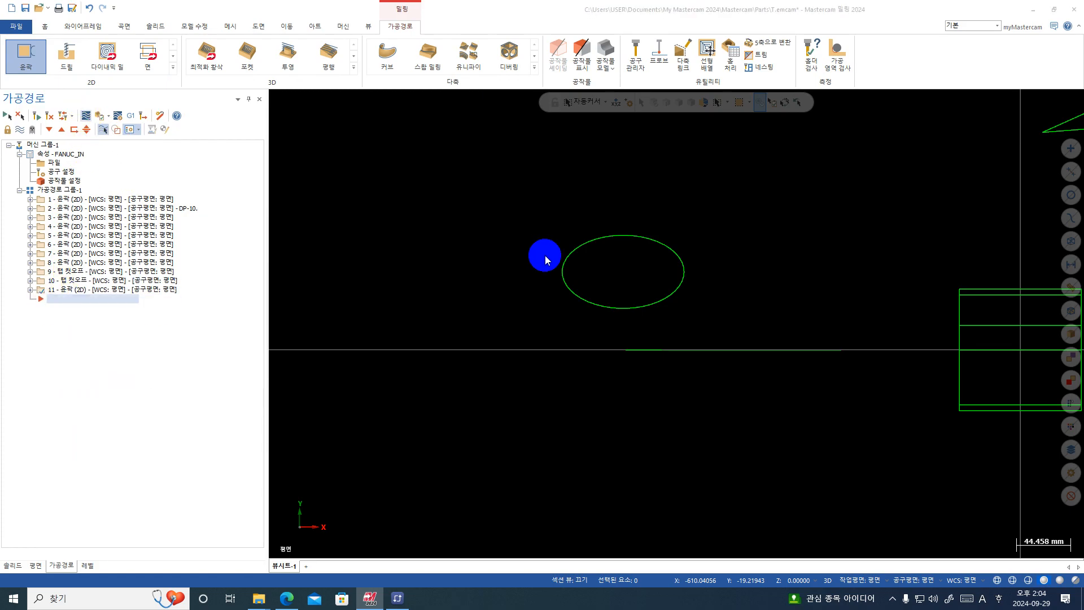
scroll(684, 275, up, 4)
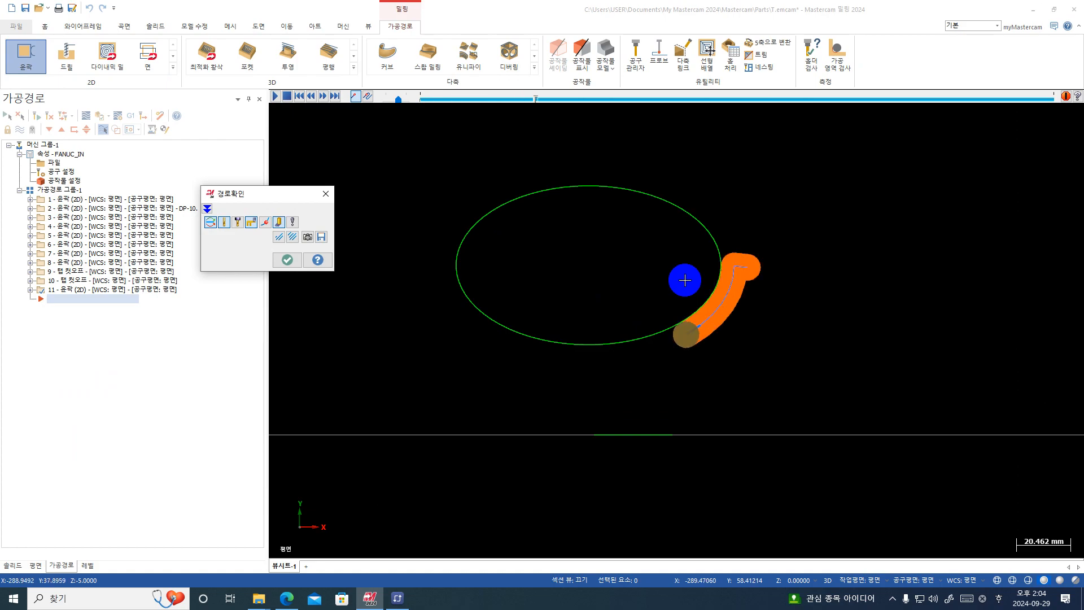
key(s)
click(278, 222)
scroll(776, 337, up, 1)
key(s)
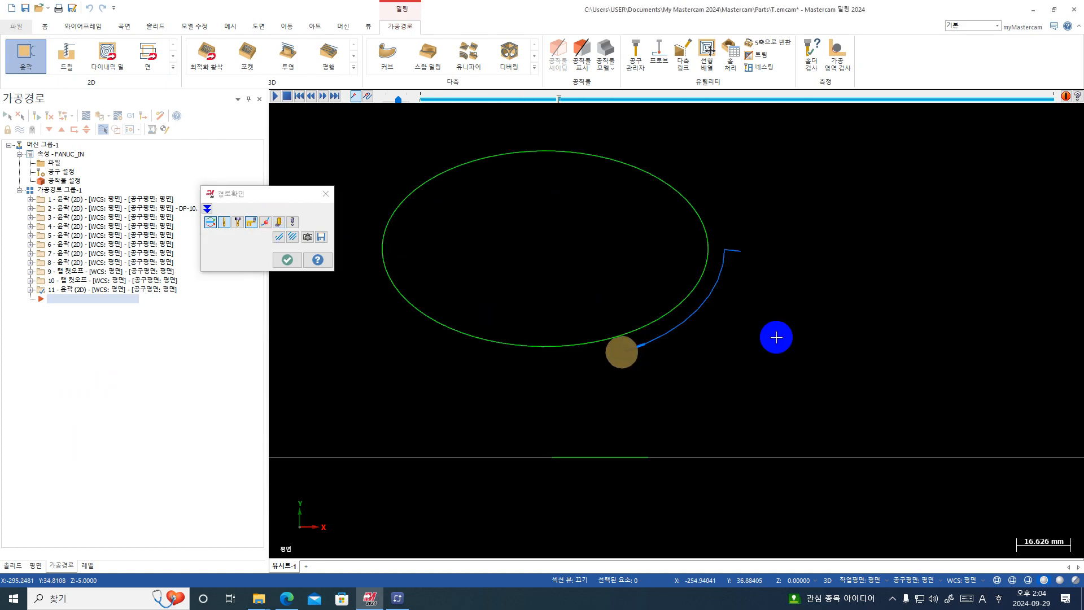
key(s)
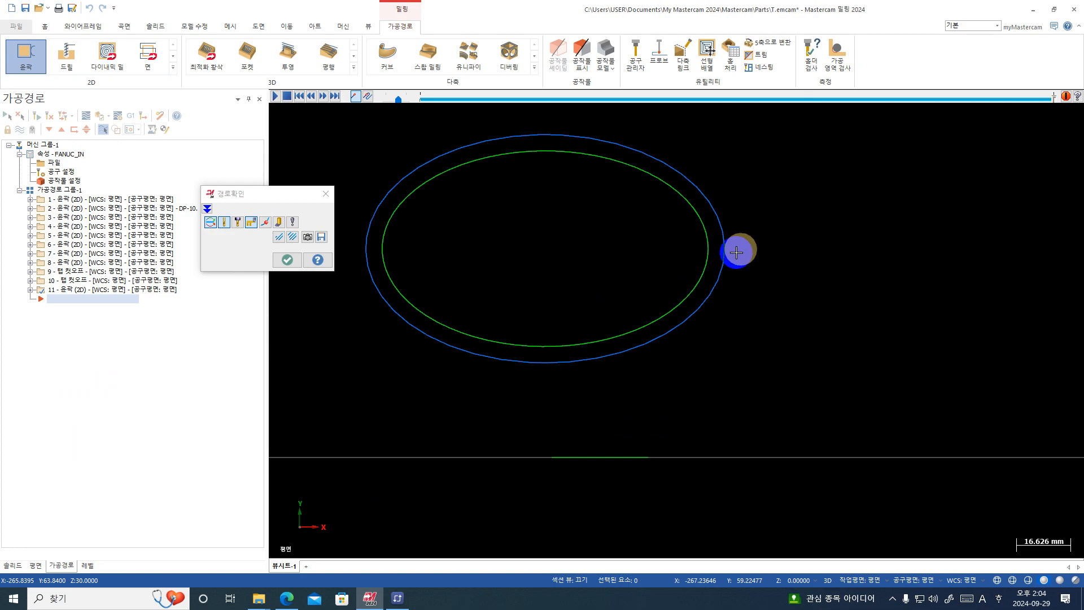
scroll(677, 345, up, 5)
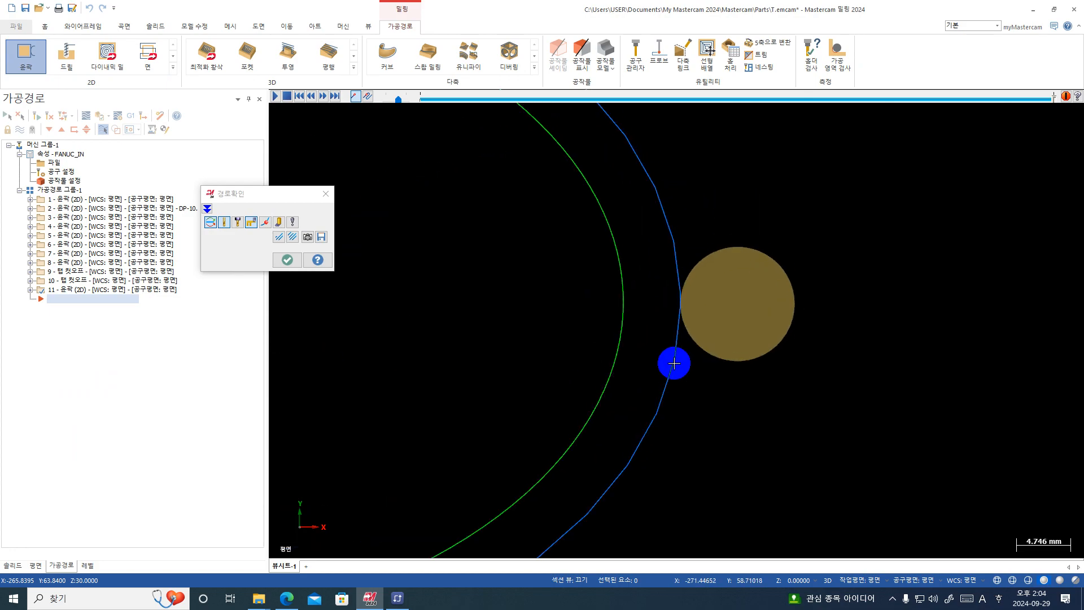
scroll(464, 276, down, 5)
click(287, 259)
- Post-process the ellipse contour operation to O0001.NC, overwriting the existing NC file
click(132, 114)
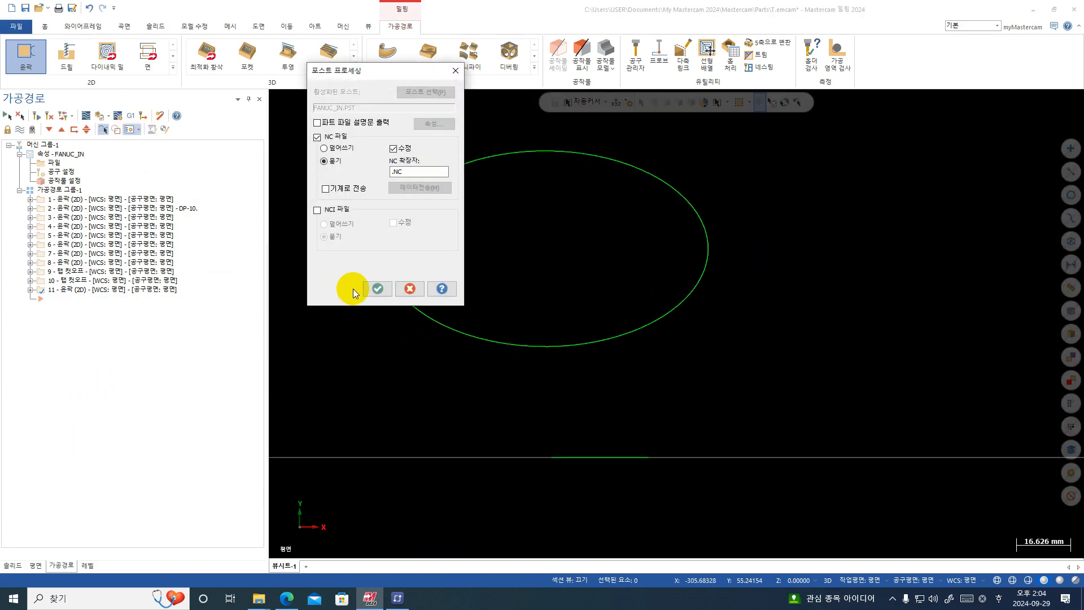
click(377, 288)
click(574, 323)
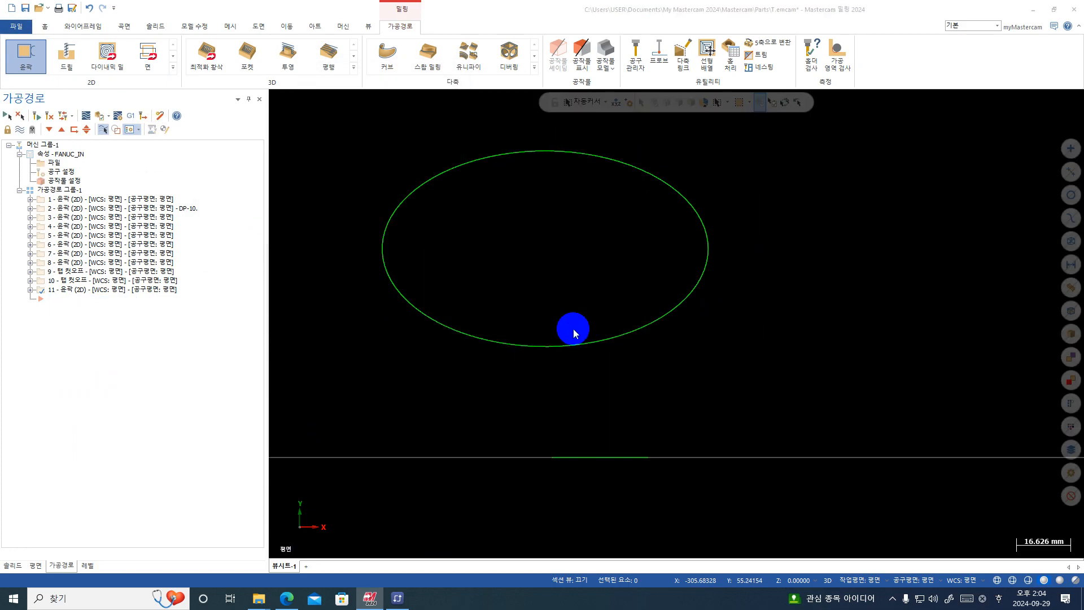
key(Return)
click(557, 300)
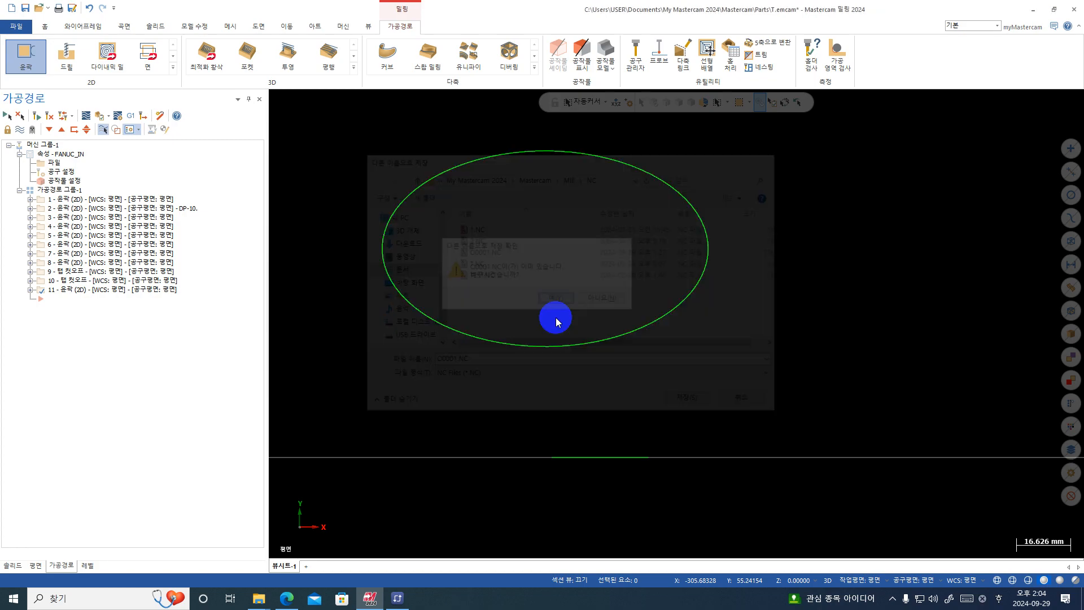
click(585, 315)
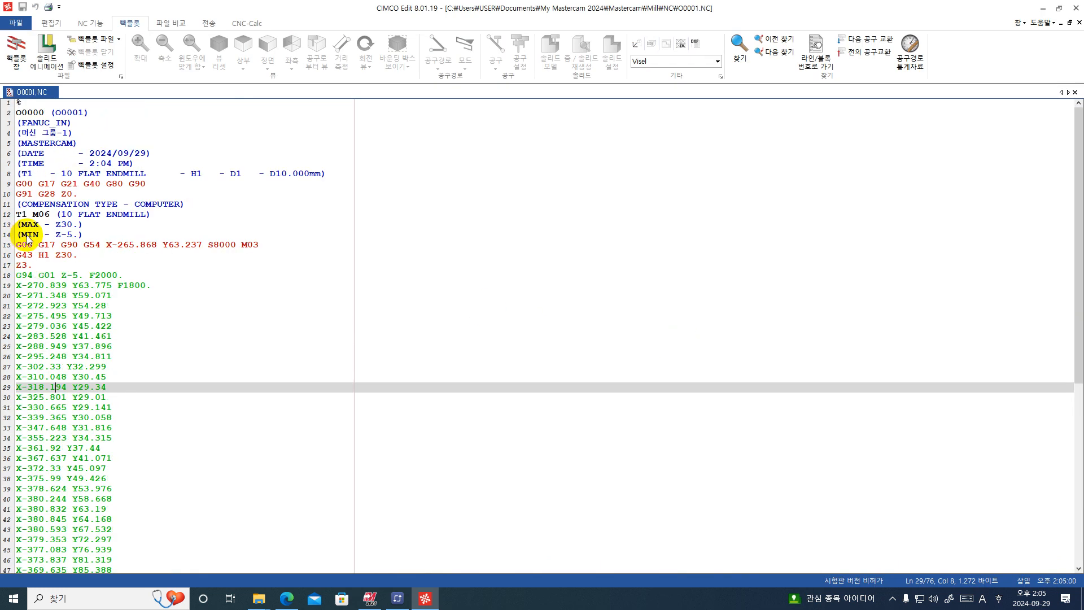
- Review the posted NC code from the program header to the end in CIMCO Edit
scroll(62, 291, down, 9)
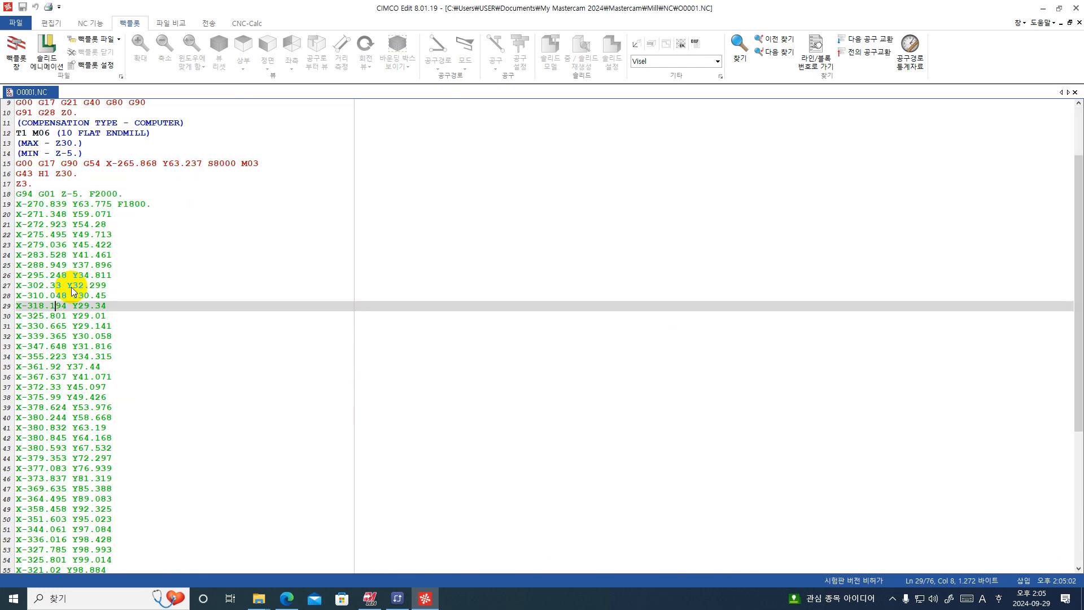
scroll(74, 292, down, 1)
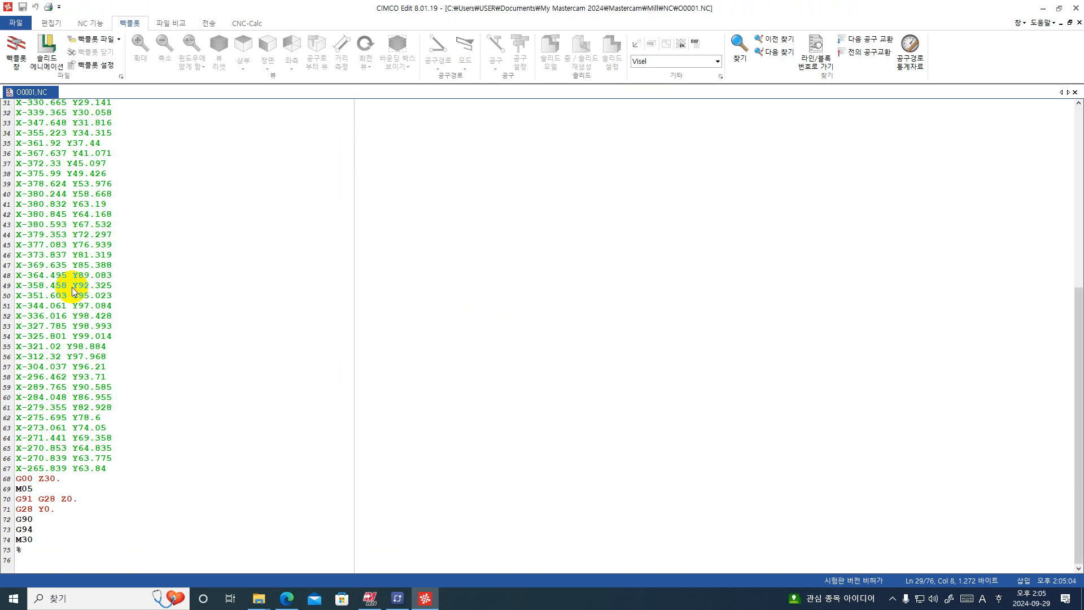
scroll(73, 292, up, 10)
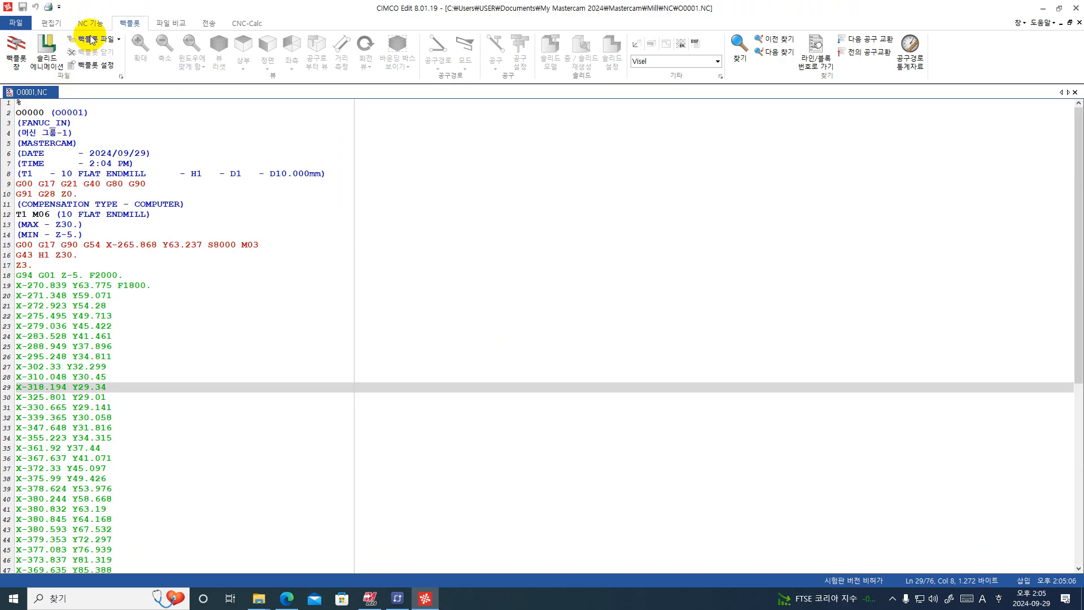
- Backplot O0001.NC beside its code, step through the blocks to the program end, inspect the elliptical path, and close CIMCO Edit
click(19, 52)
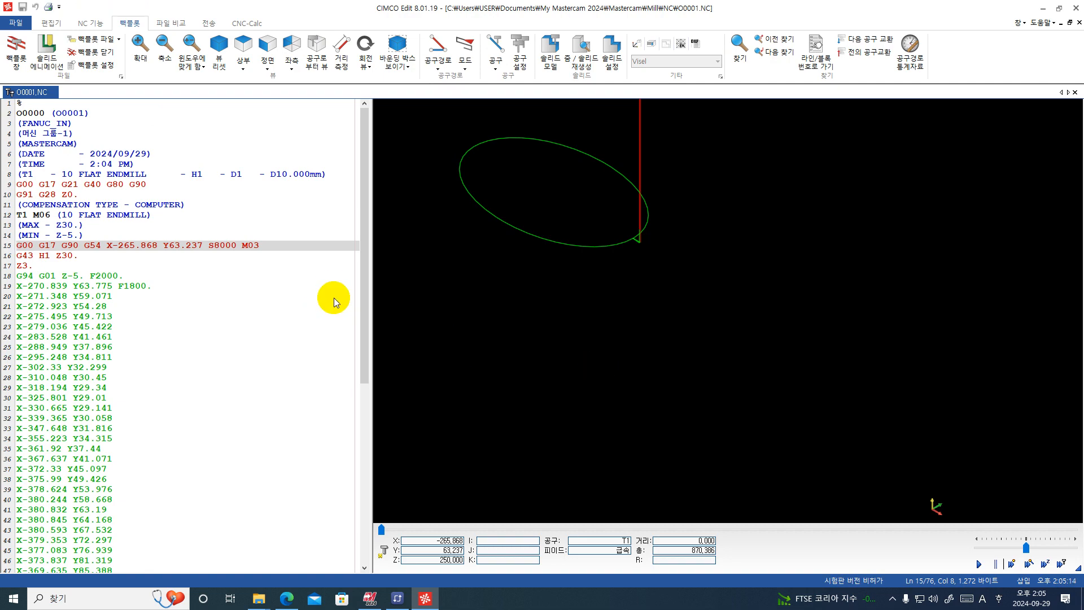
key(Down)
key(Down)
key(Down)
key(Down)
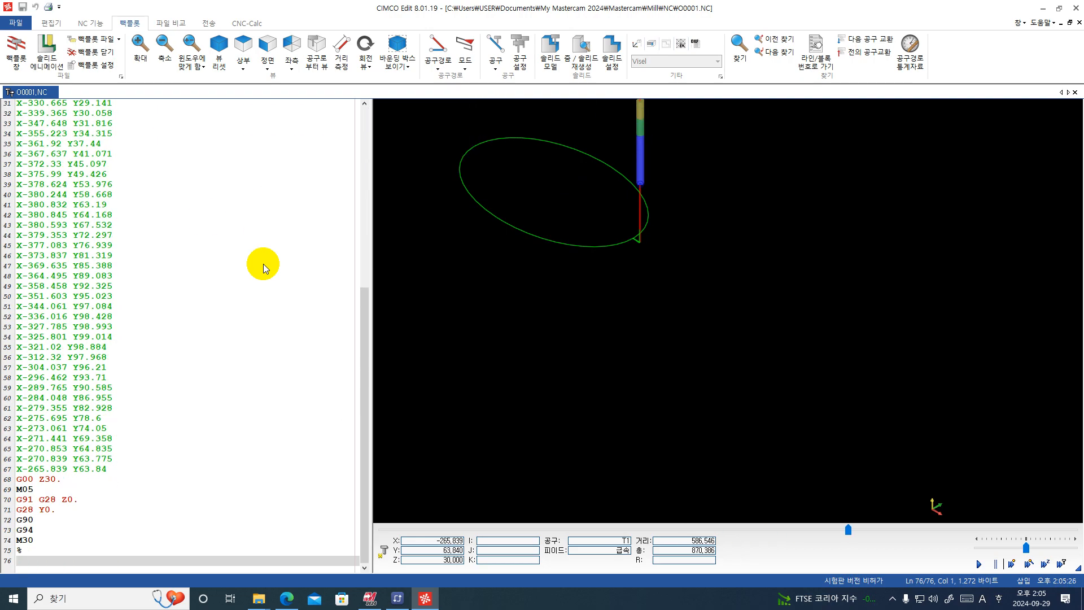
scroll(551, 134, up, 5)
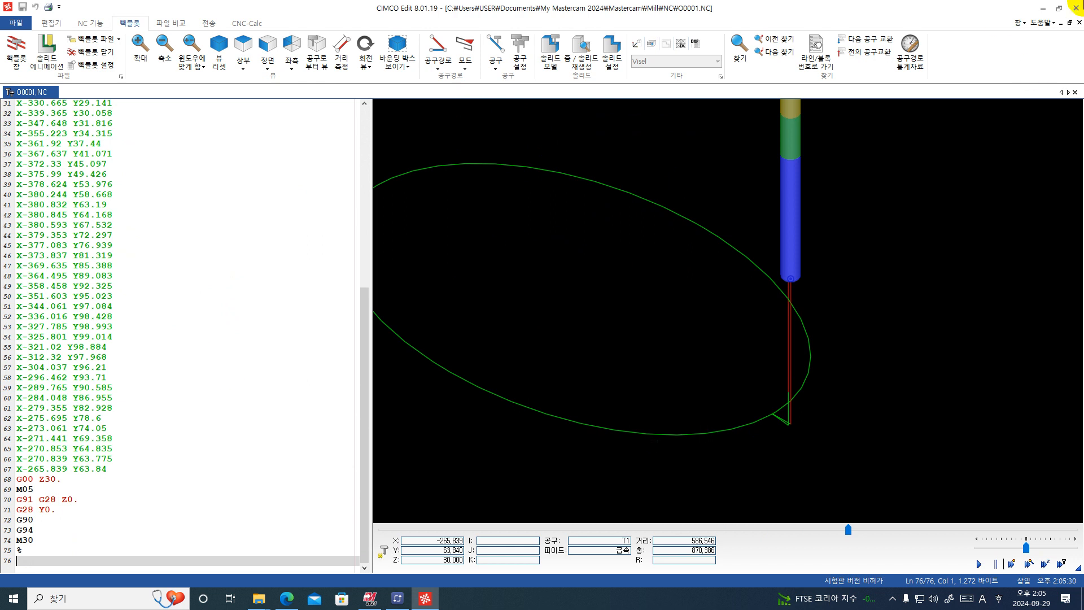
click(1075, 8)
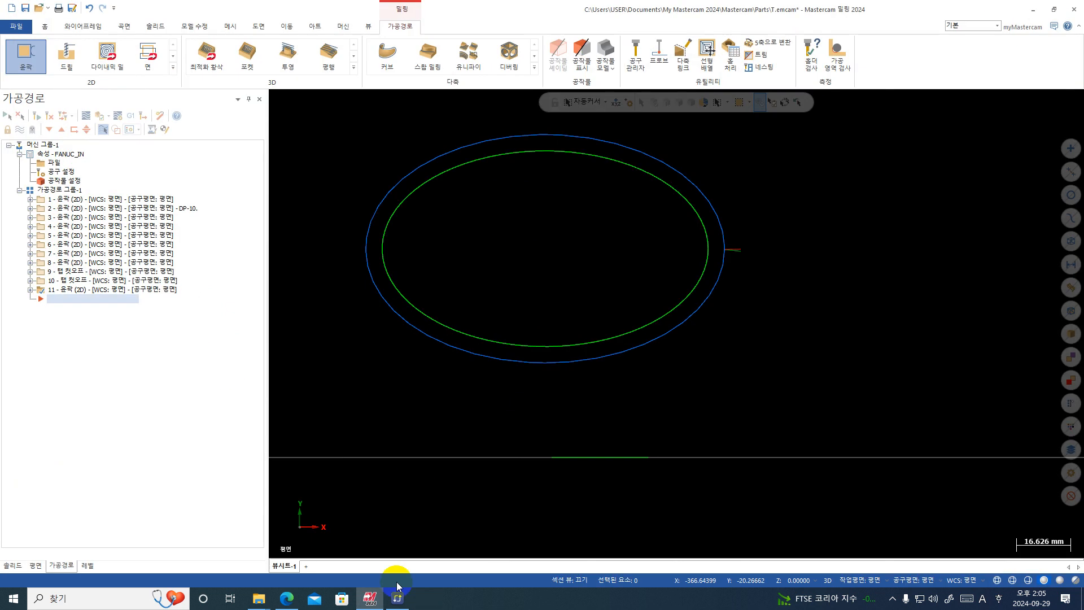
- Switch to the PDF manual, examine the machined ellipse photos for different tolerances, and return to Mastercam
click(287, 598)
scroll(591, 363, down, 10)
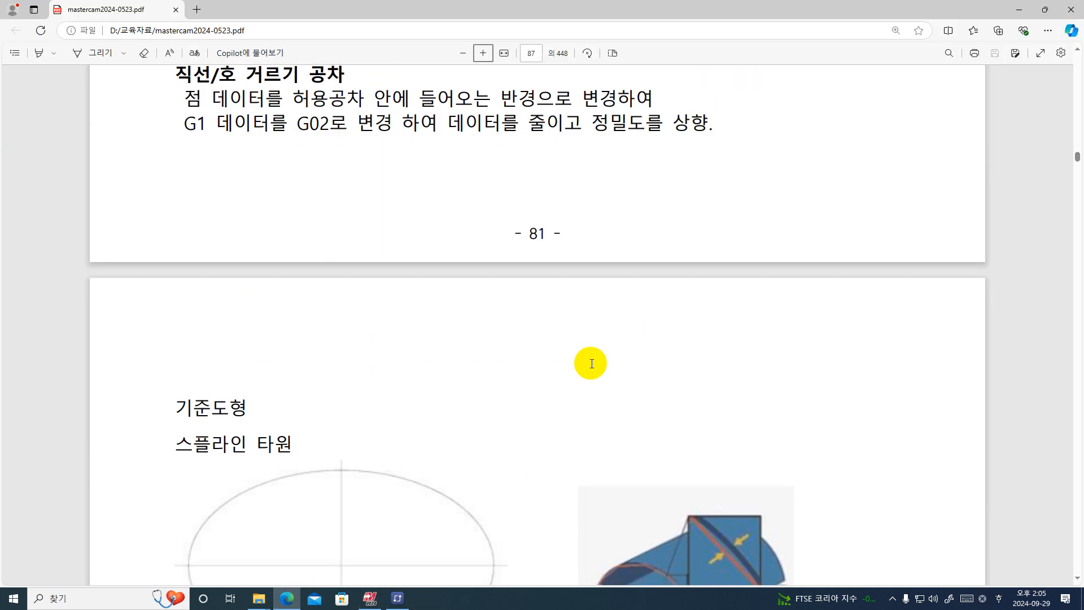
scroll(511, 310, down, 15)
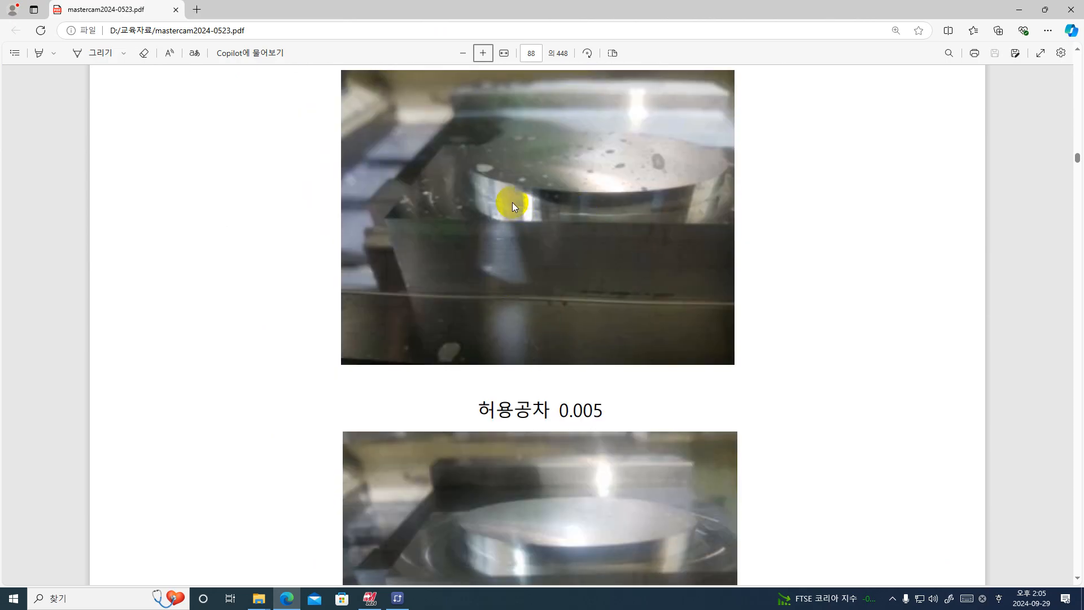
scroll(544, 231, up, 3)
click(1019, 10)
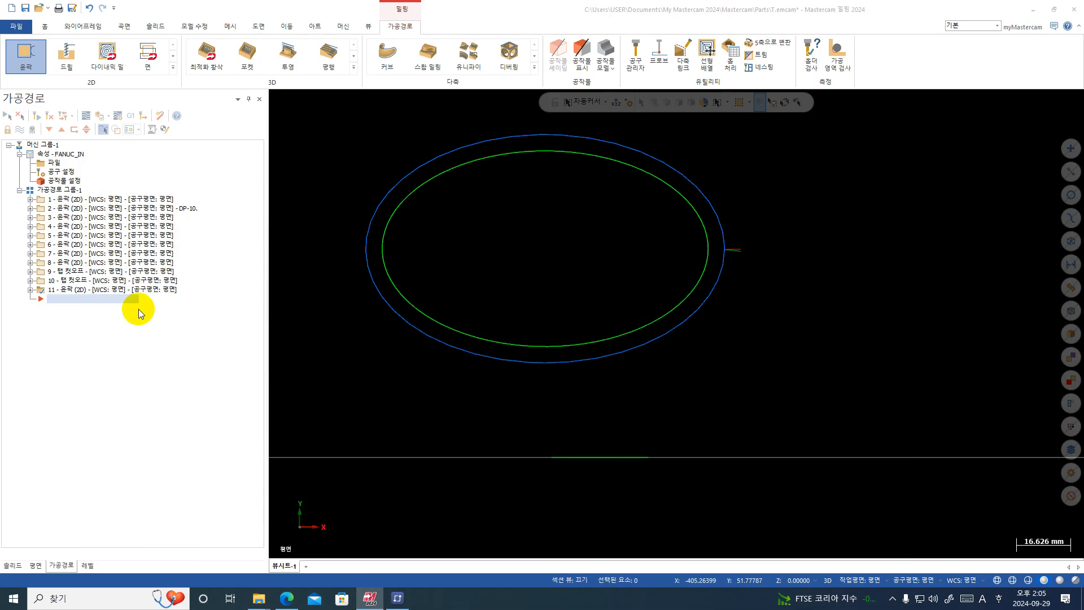
- Set the total tolerance of ellipse contour operation 11 to 0.005 in its arc filter/tolerance parameters and regenerate the toolpath
click(31, 289)
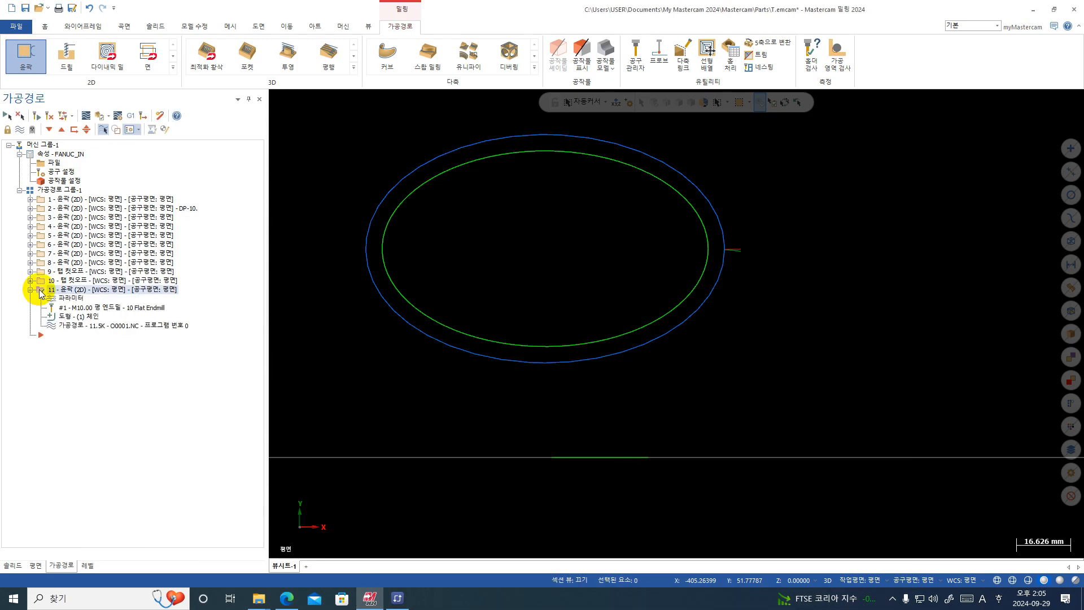
click(66, 299)
double_click(333, 141)
text(0.005)
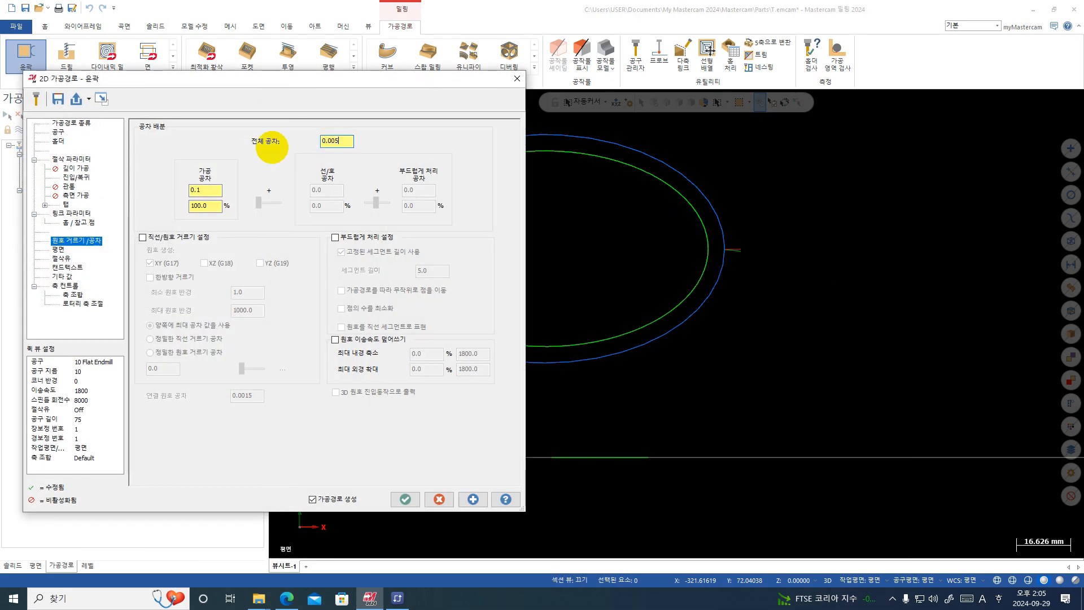
key(Return)
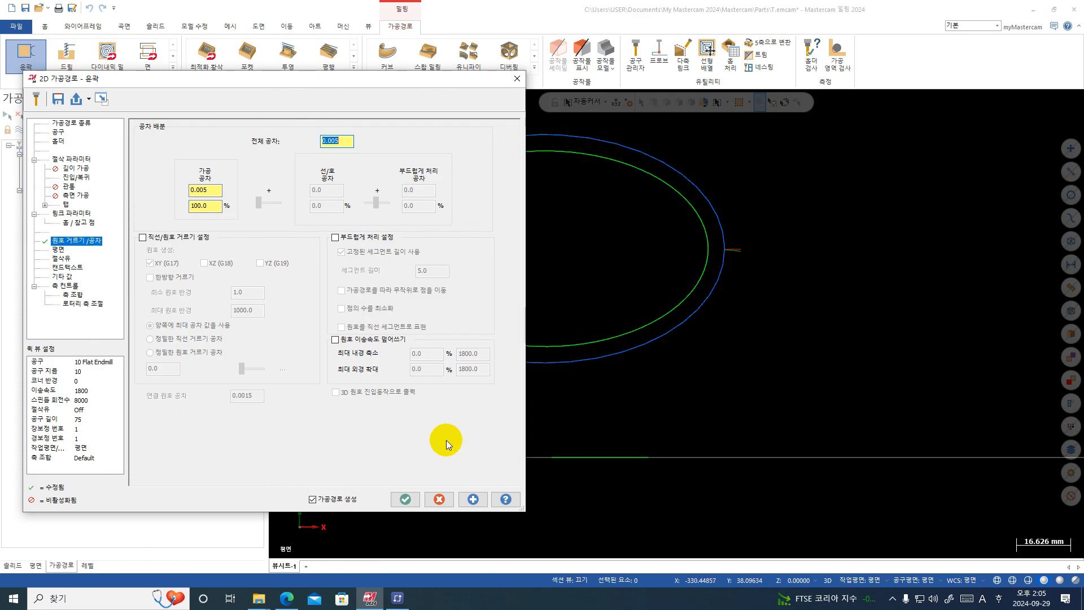
click(405, 499)
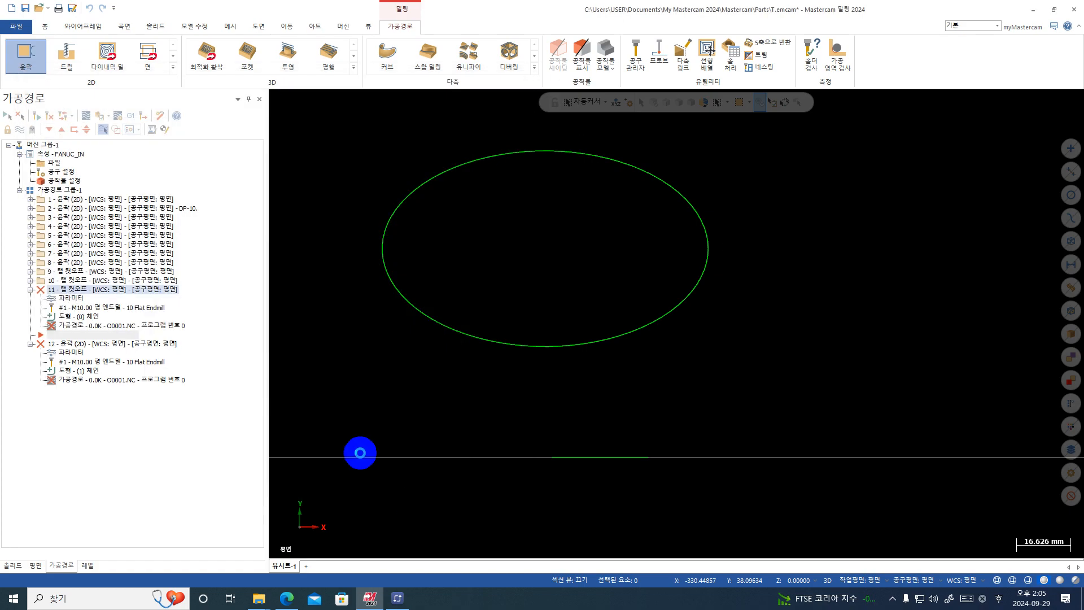
- Backplot the regenerated contour operation and examine the path around the ellipse's lower-right curve up close
click(86, 117)
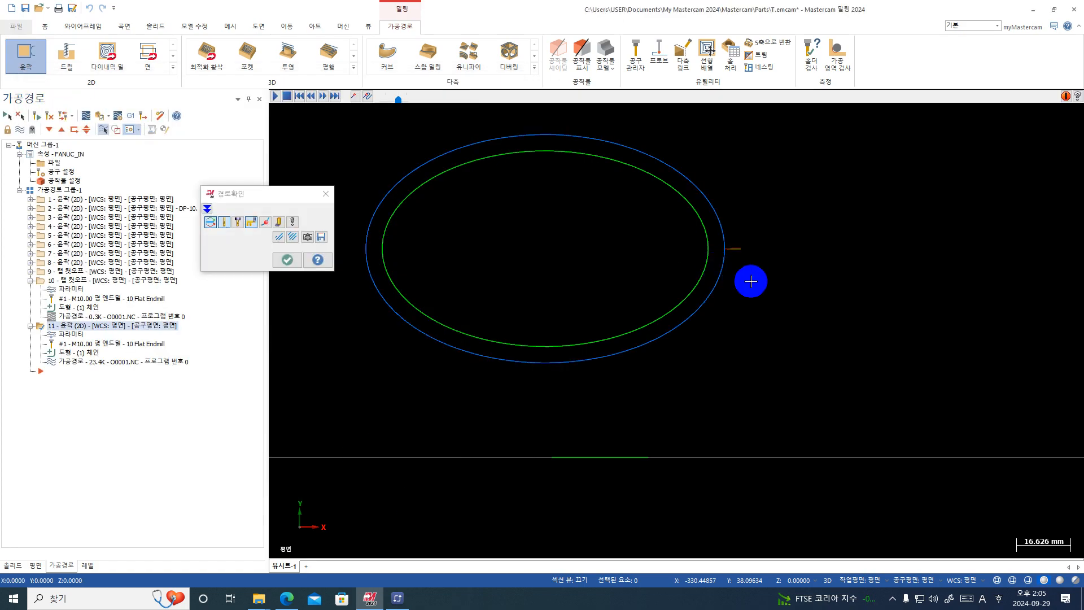
scroll(750, 281, up, 2)
key(s)
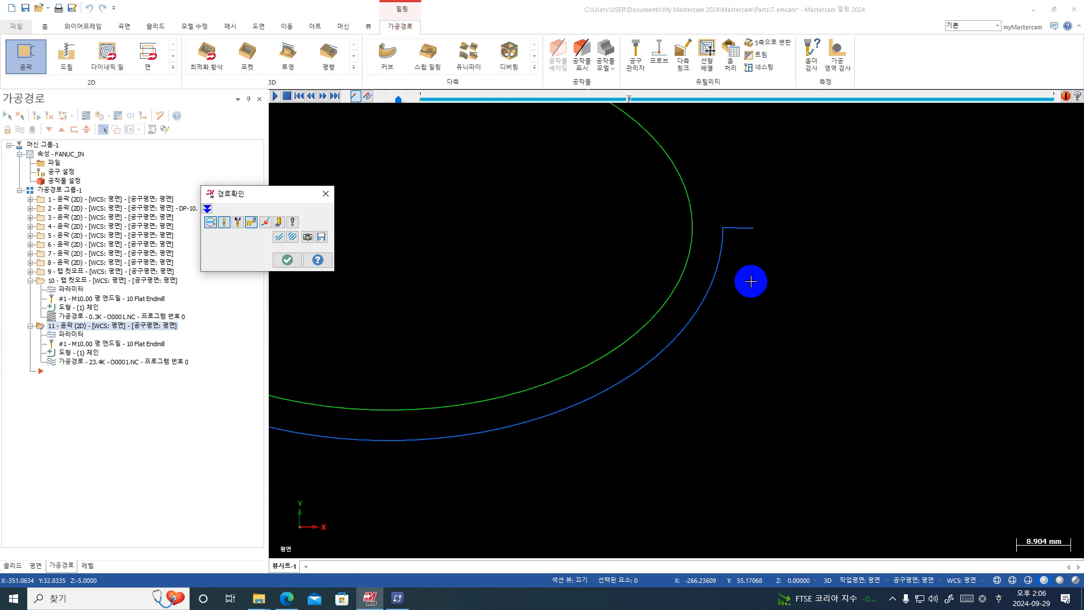
click(286, 259)
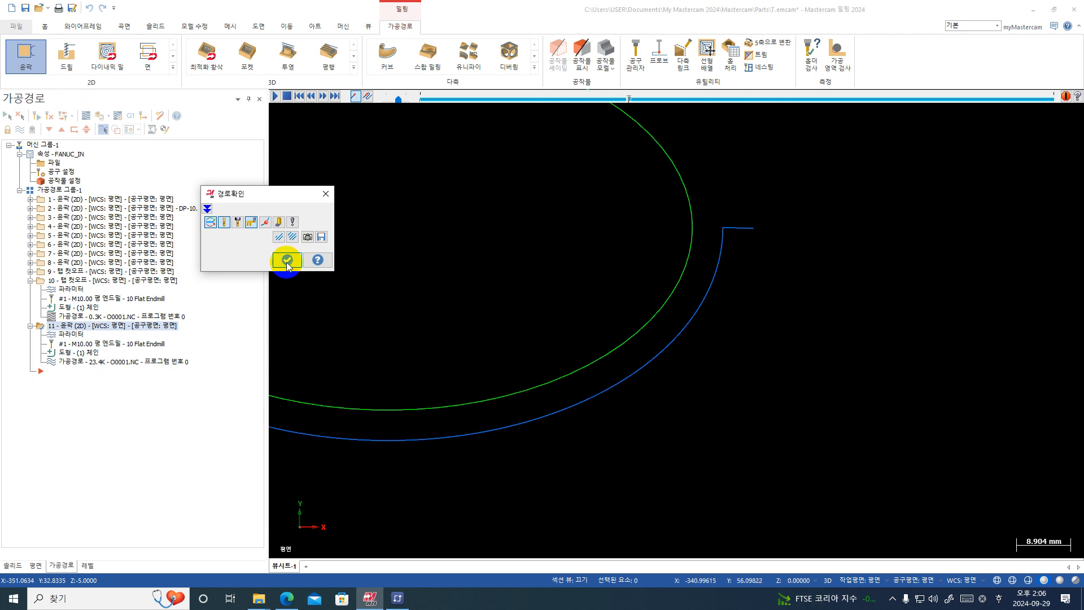
- Change the ellipse contour operation's total tolerance to 0.5 and regenerate the toolpath
click(58, 328)
click(61, 334)
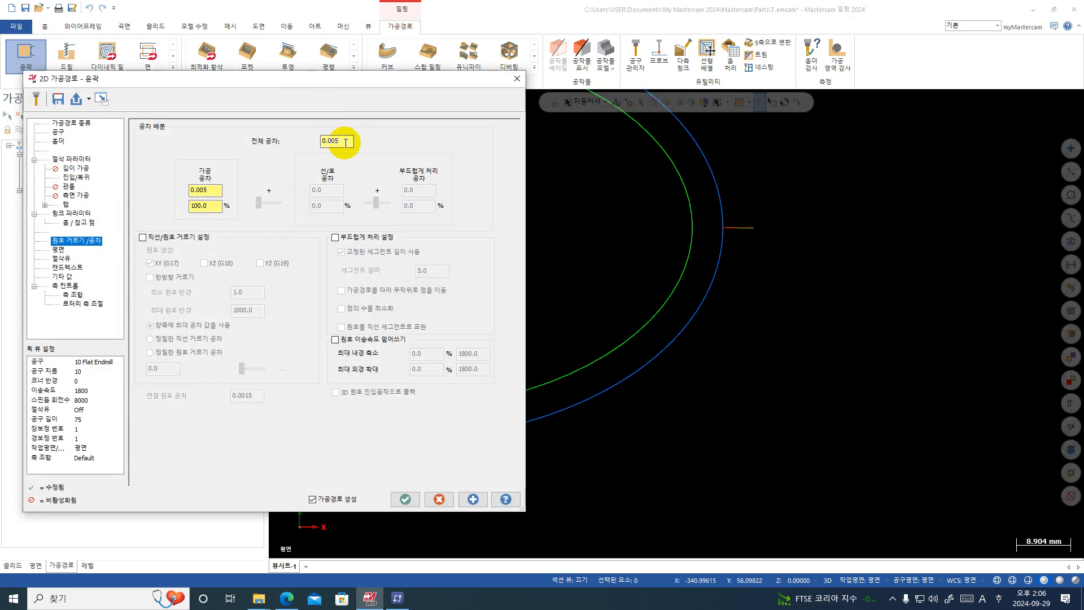
text(0.5)
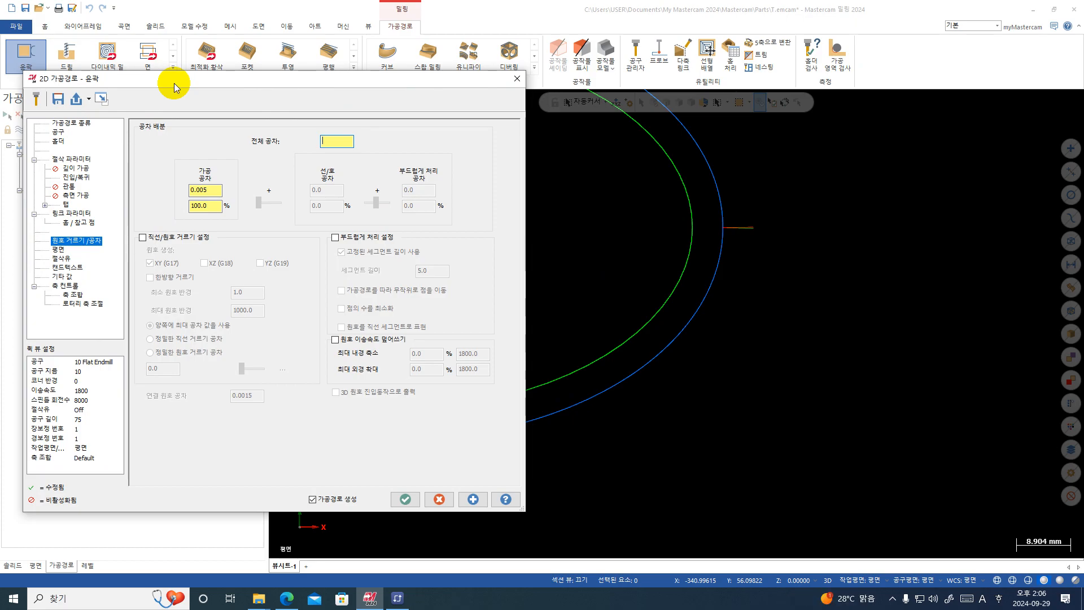
key(Return)
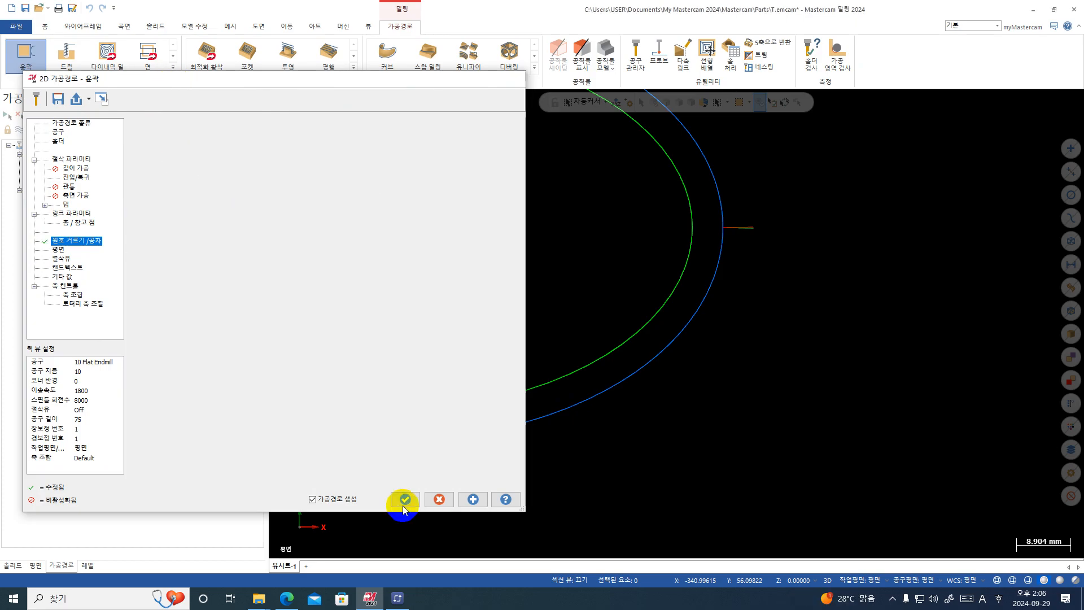
click(404, 499)
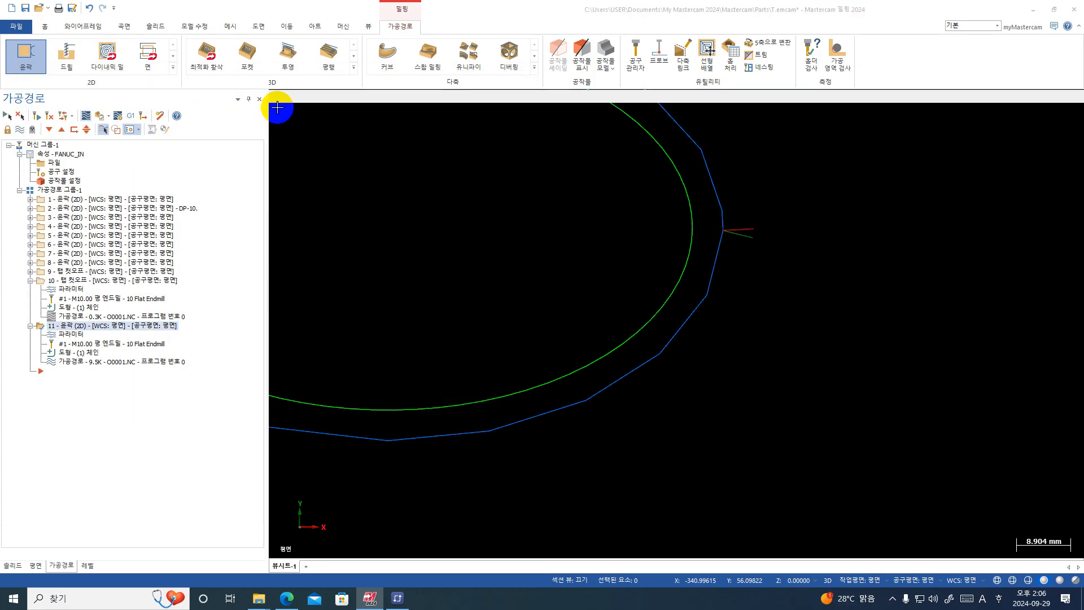
- Backplot the coarse-tolerance contour to its end with the cut area shaded, and compare the cut edge with the ellipse
click(336, 97)
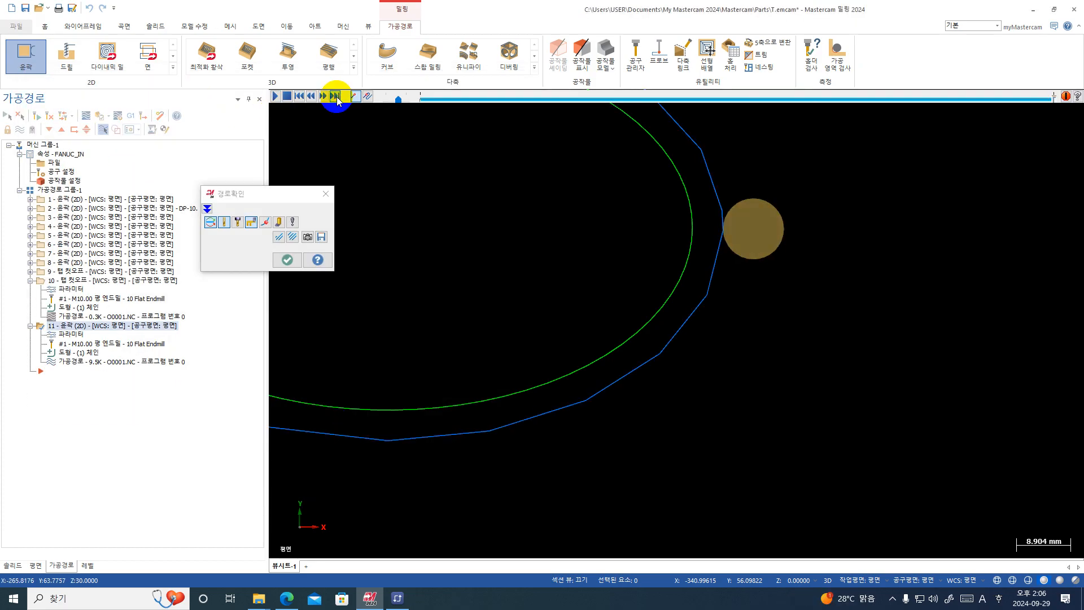
click(279, 222)
scroll(675, 319, up, 1)
scroll(643, 291, up, 2)
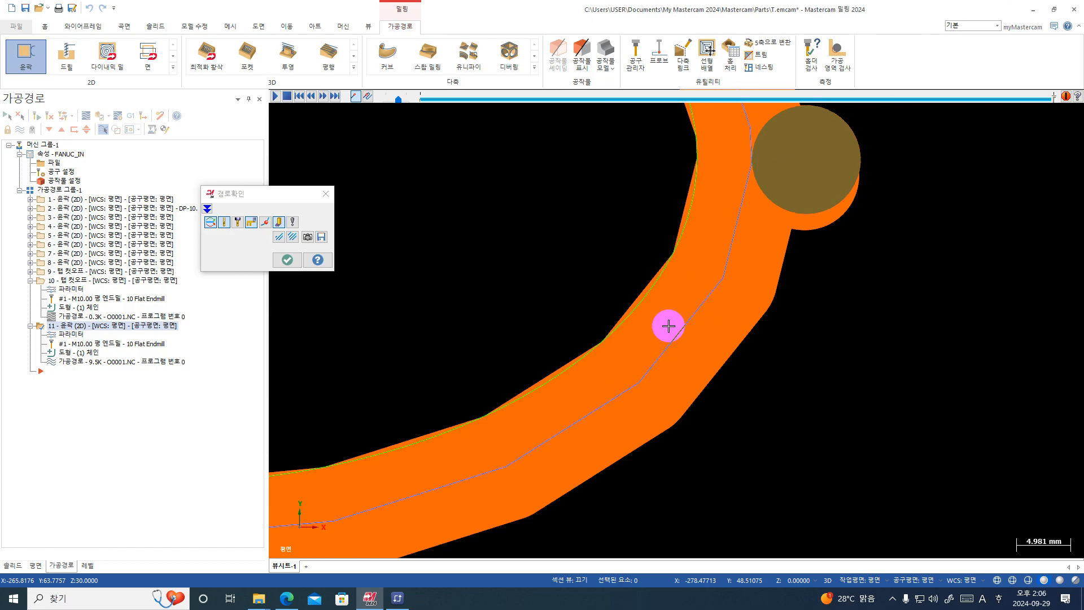
click(287, 260)
- Tighten the contour operation's total tolerance to 0.005 and regenerate the ellipse toolpath
click(52, 336)
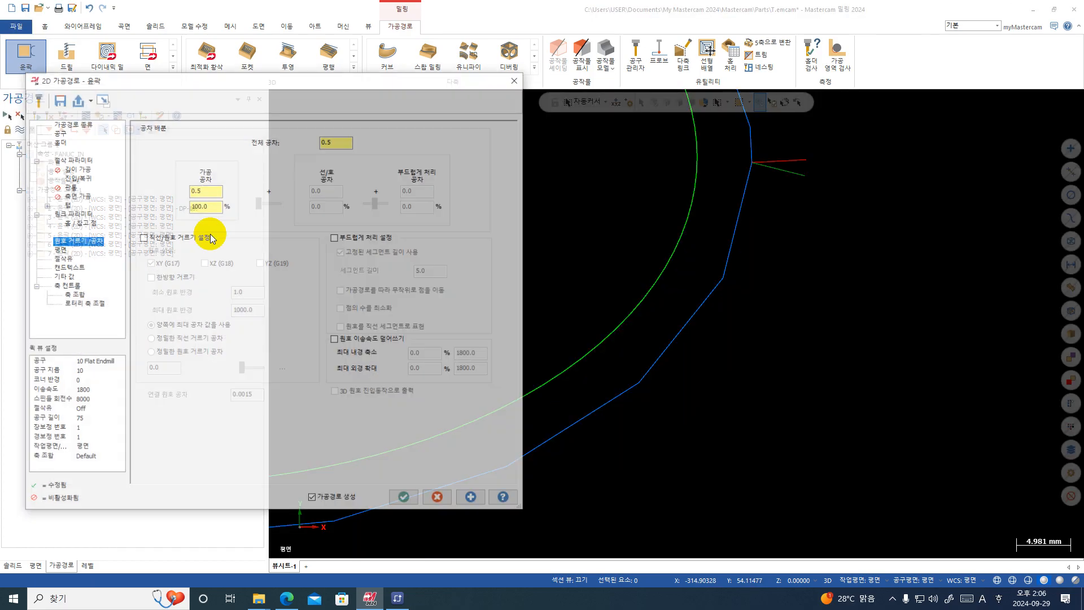
text(0)
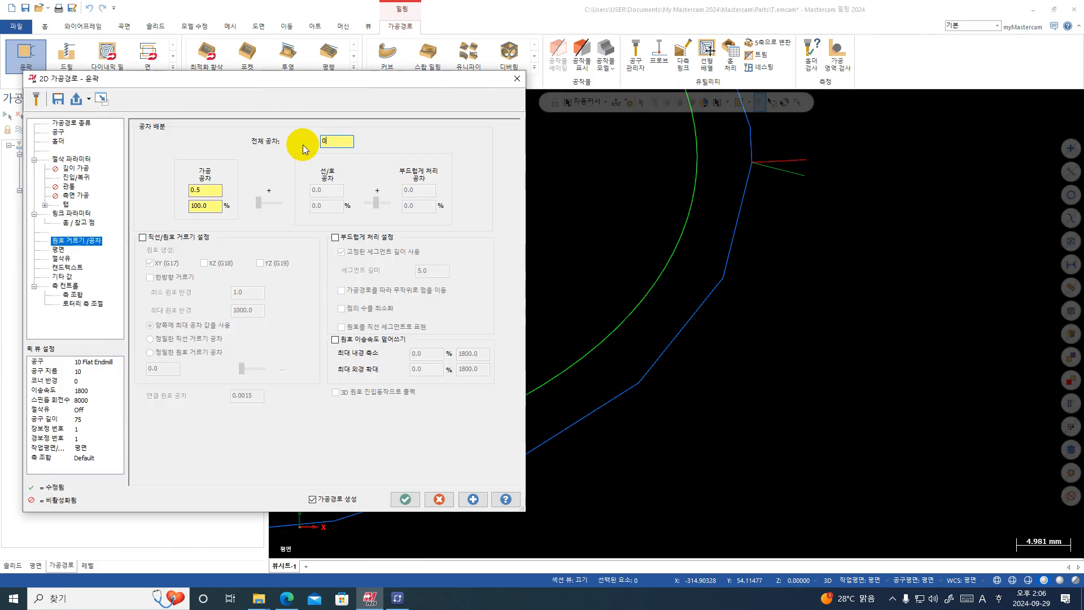
text(.025)
key(Return)
text(0.005)
key(Return)
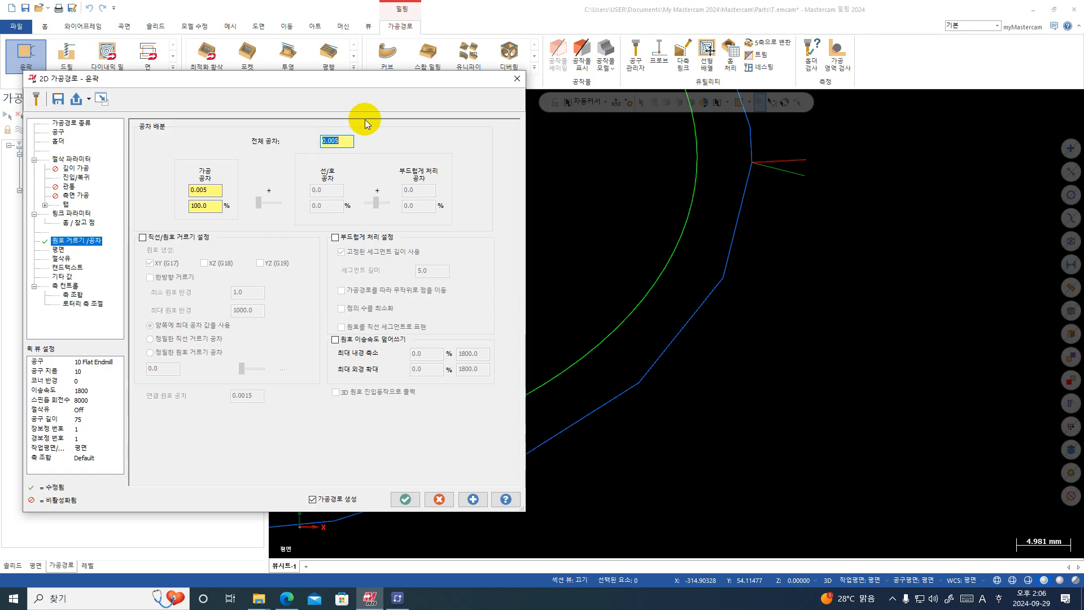
click(402, 499)
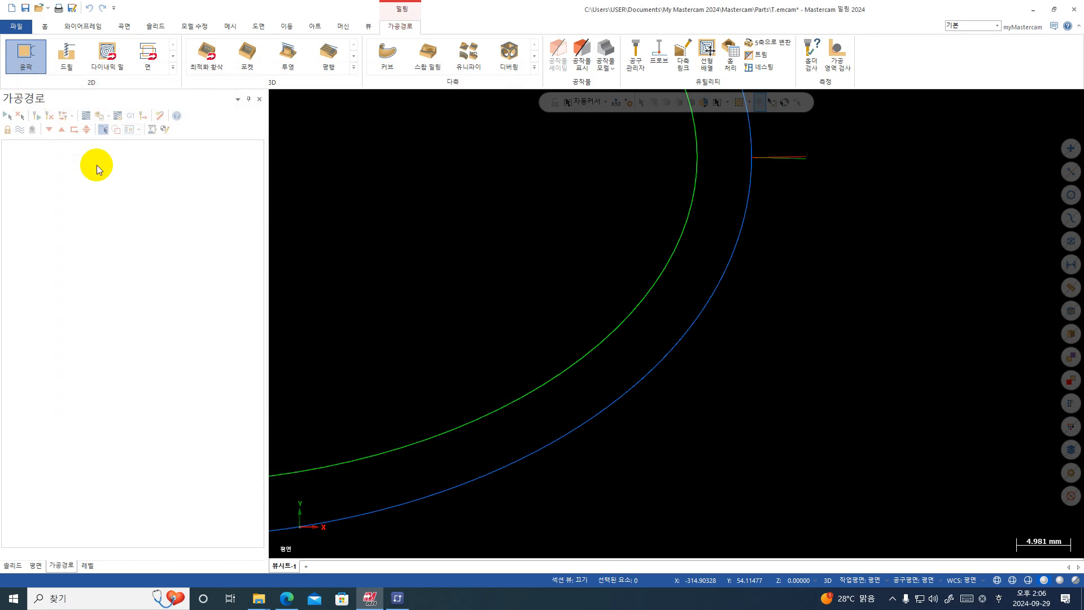
- Backplot the fine-tolerance contour to its end and inspect how closely the shaded cut follows the ellipse
click(87, 117)
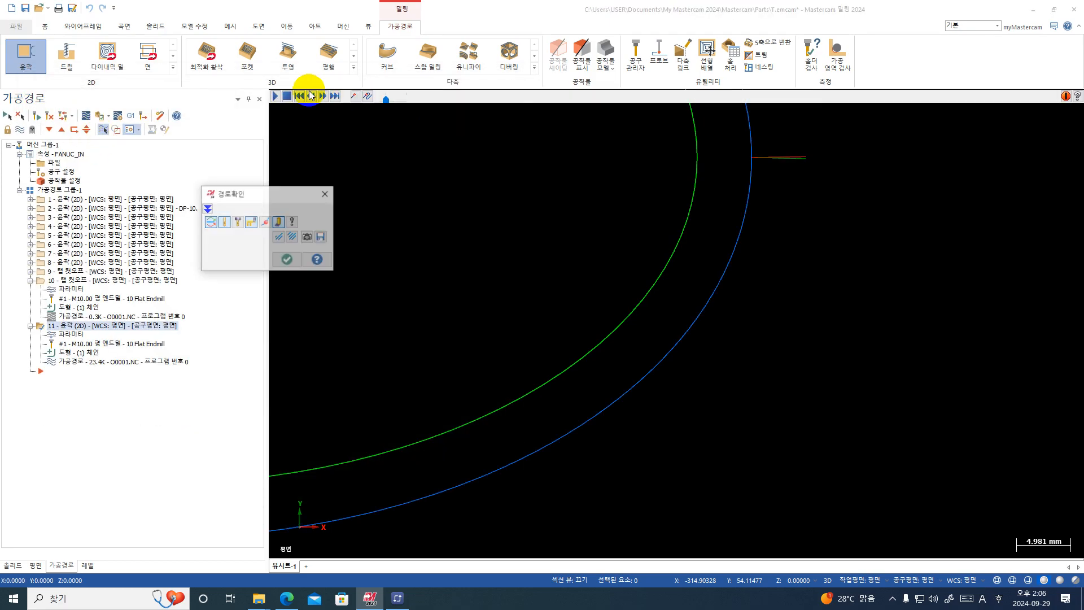
click(353, 98)
scroll(708, 271, up, 4)
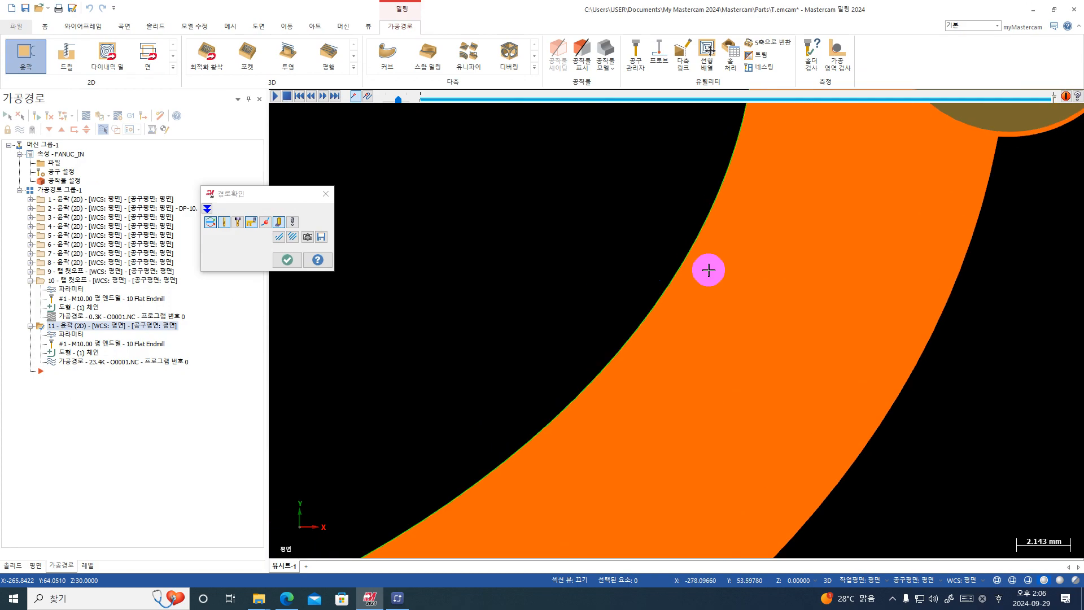
scroll(709, 272, down, 3)
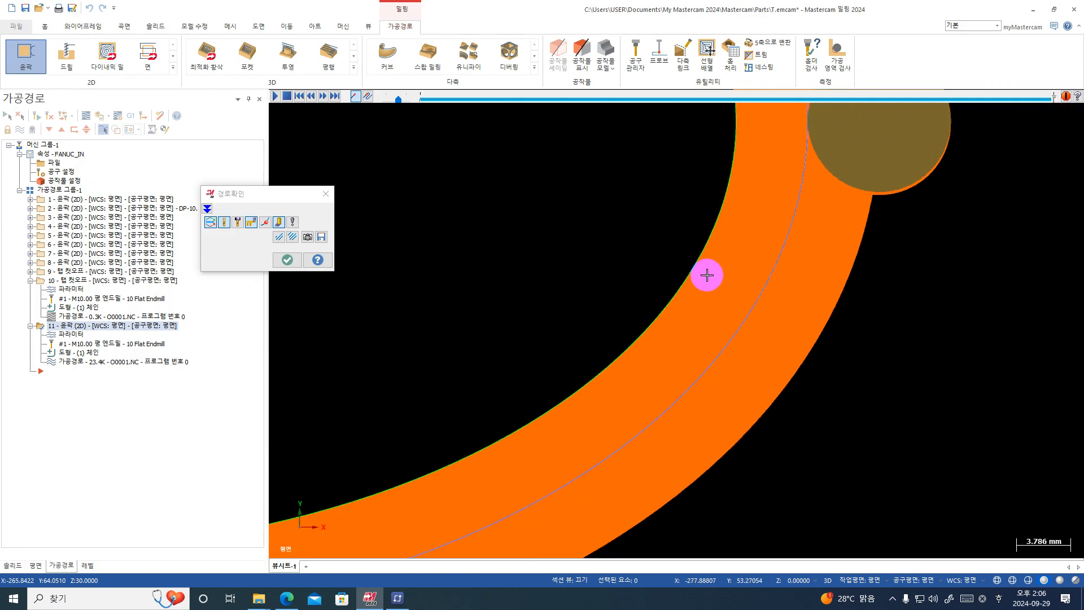
click(284, 258)
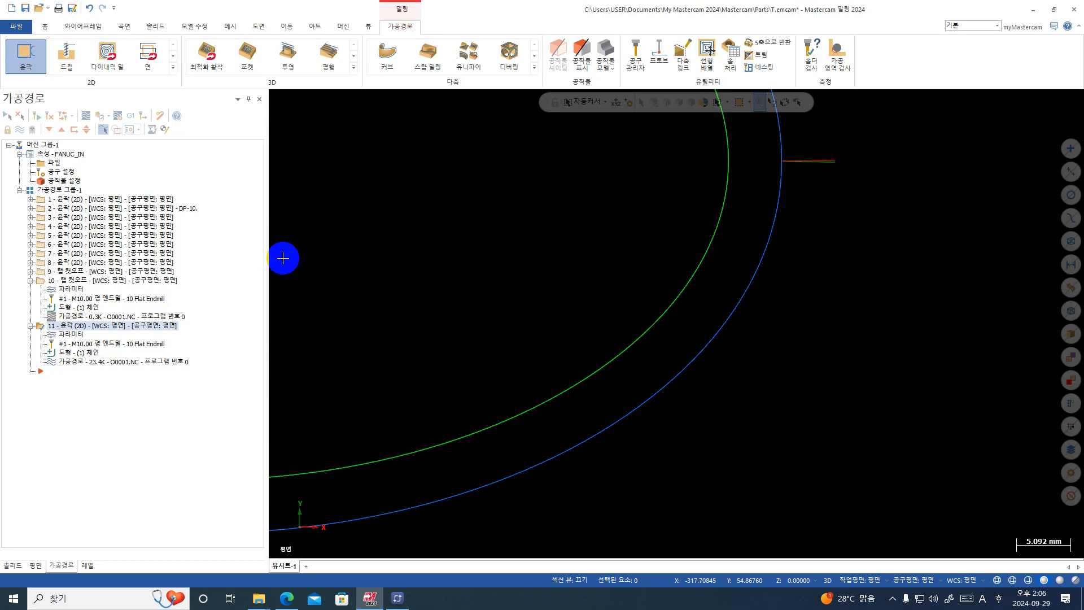
- Enable line/arc filtering with XY (G17) arcs for the ellipse contour, regenerate it, and briefly backplot the result
click(69, 337)
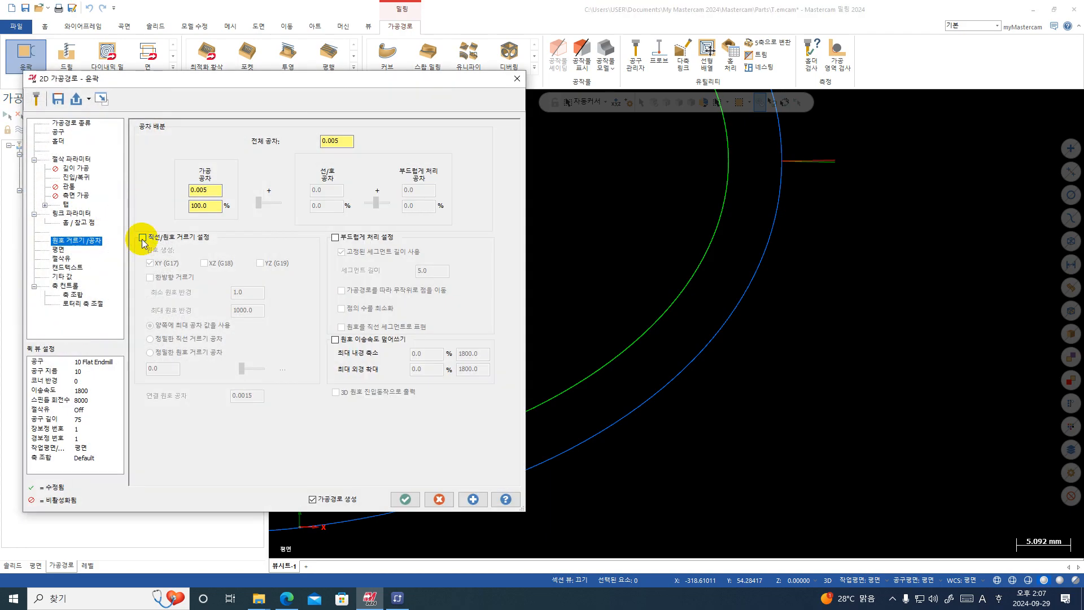
click(142, 238)
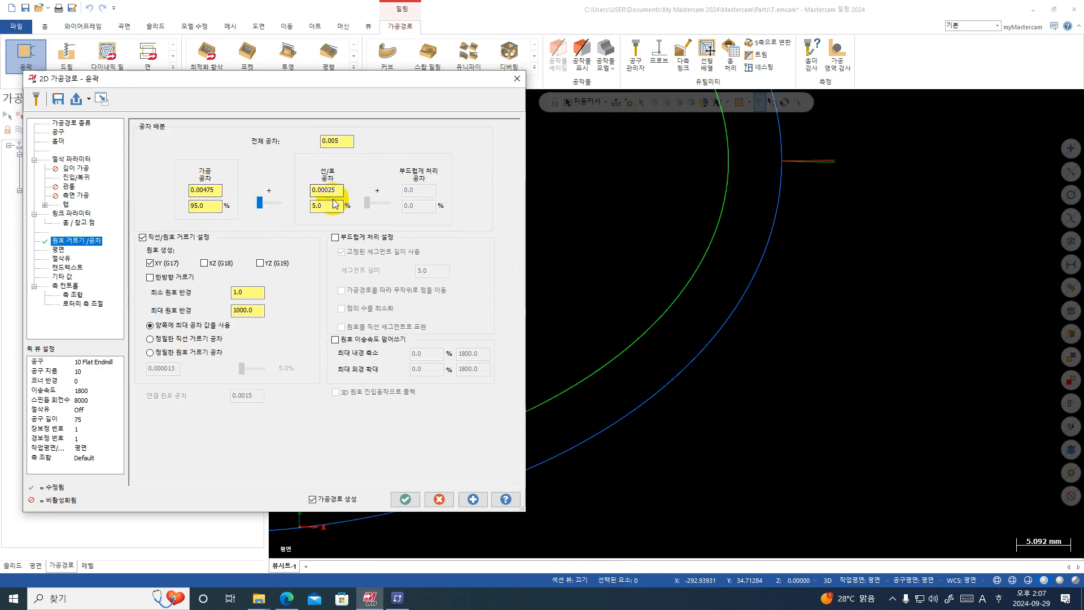
click(404, 498)
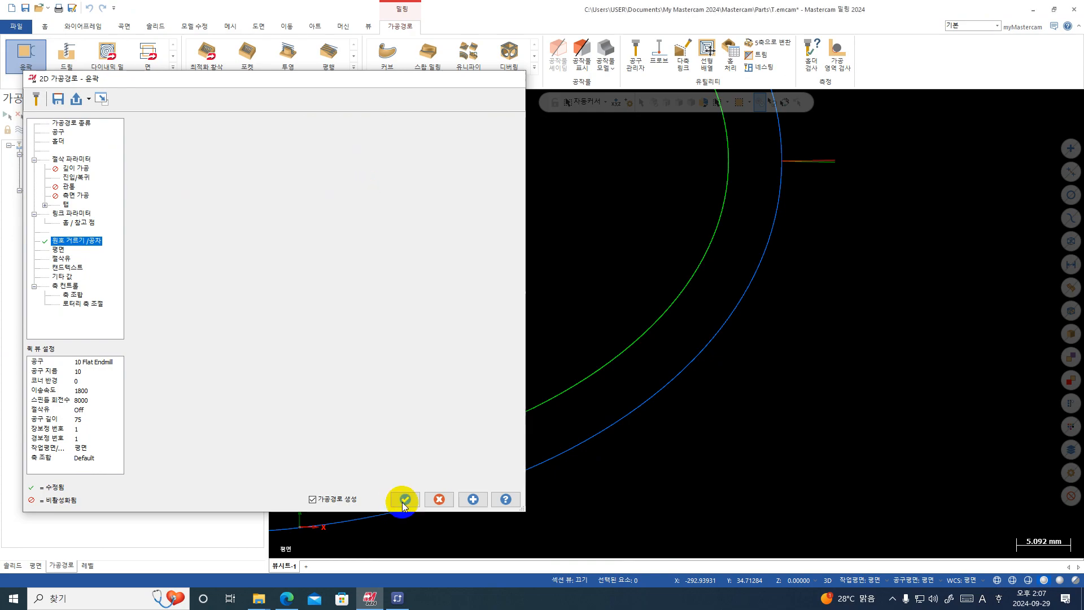
scroll(501, 411, down, 1)
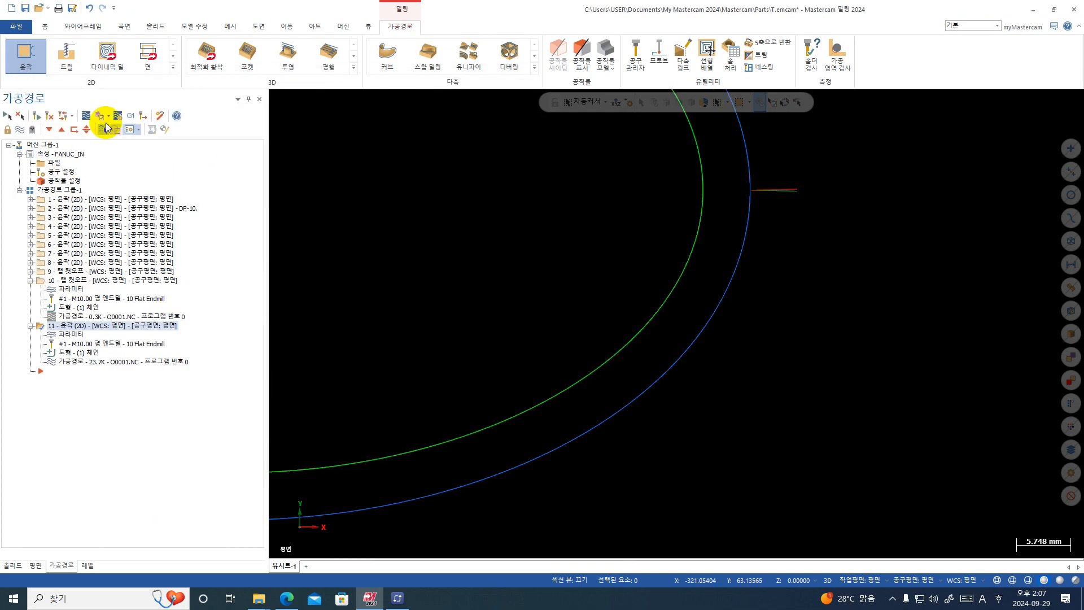
click(86, 116)
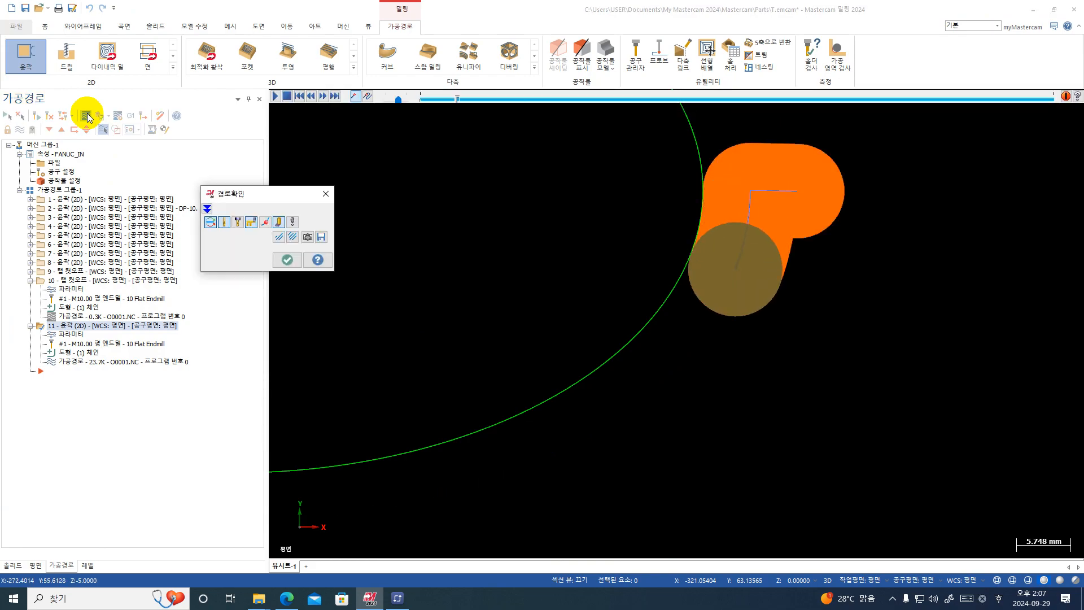
key(Escape)
- Set the filtered contour operation's total tolerance to 0.05 and regenerate the toolpath
click(67, 336)
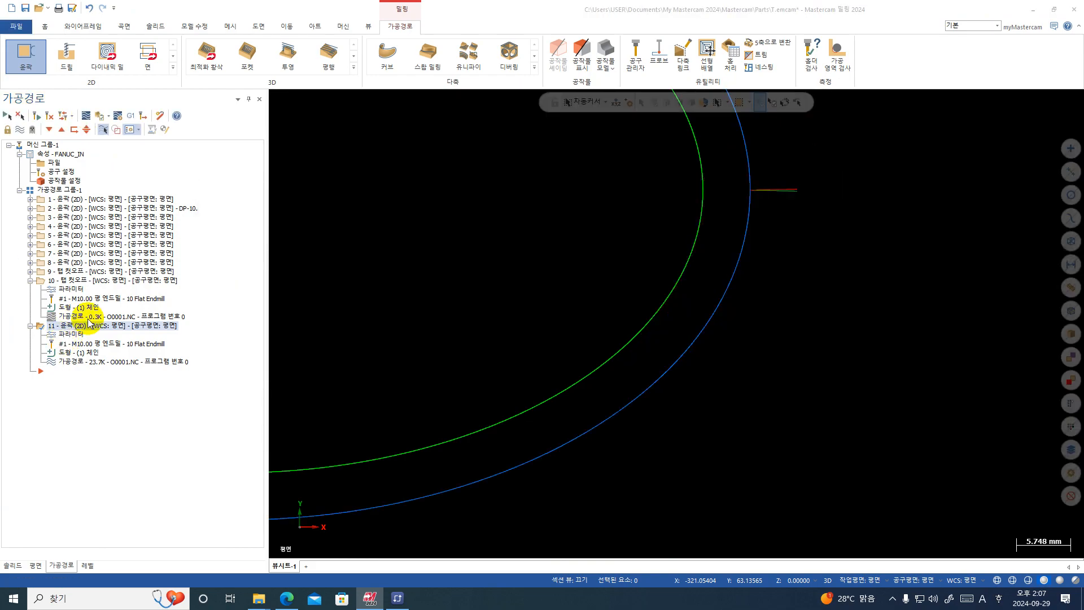
click(348, 146)
text(0.25)
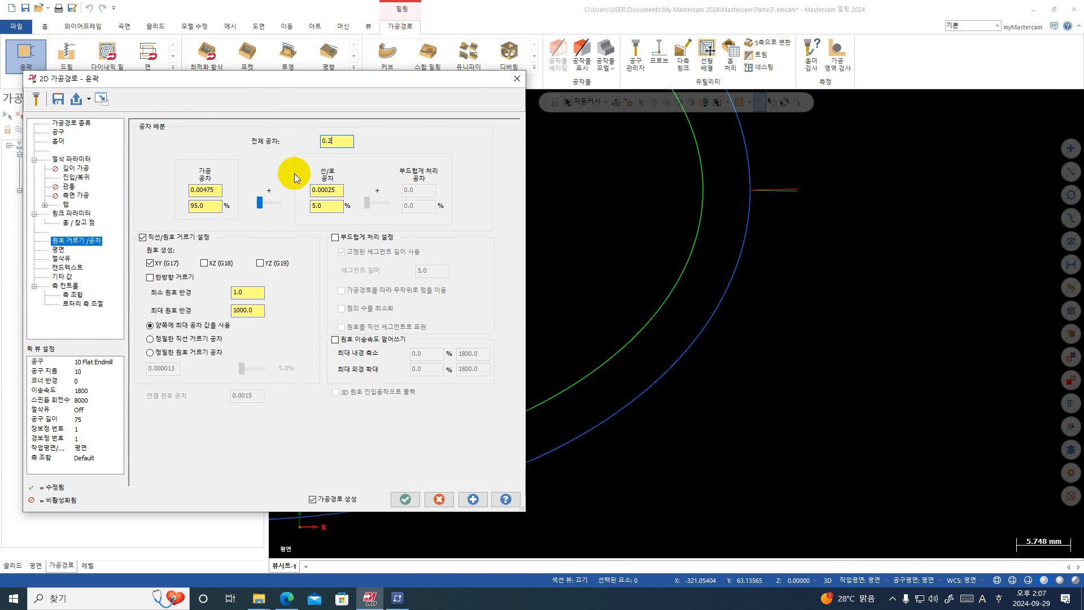
key(Return)
text(0.05)
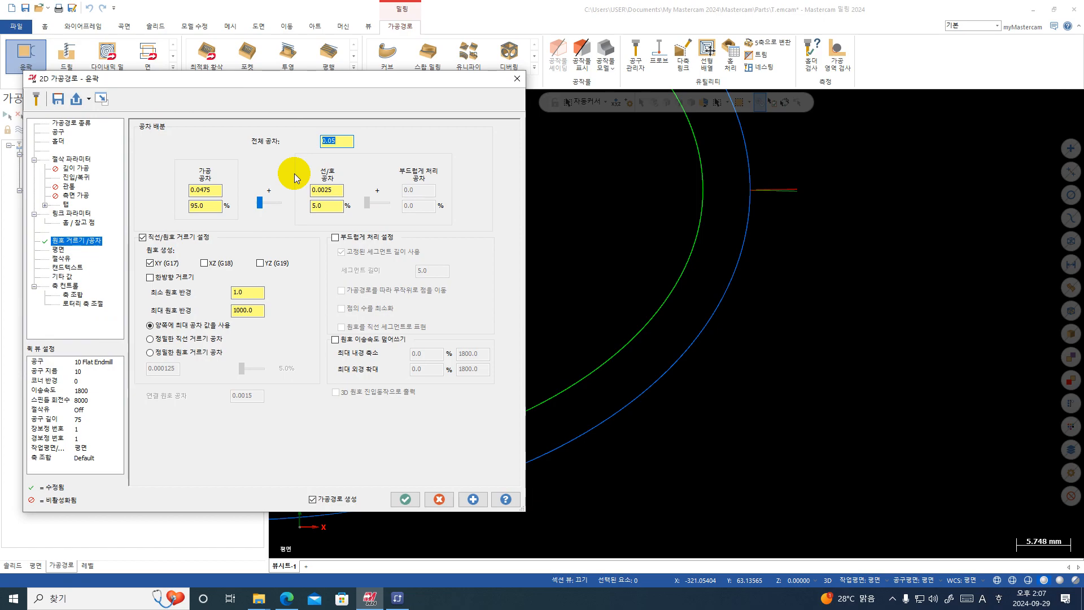
click(405, 499)
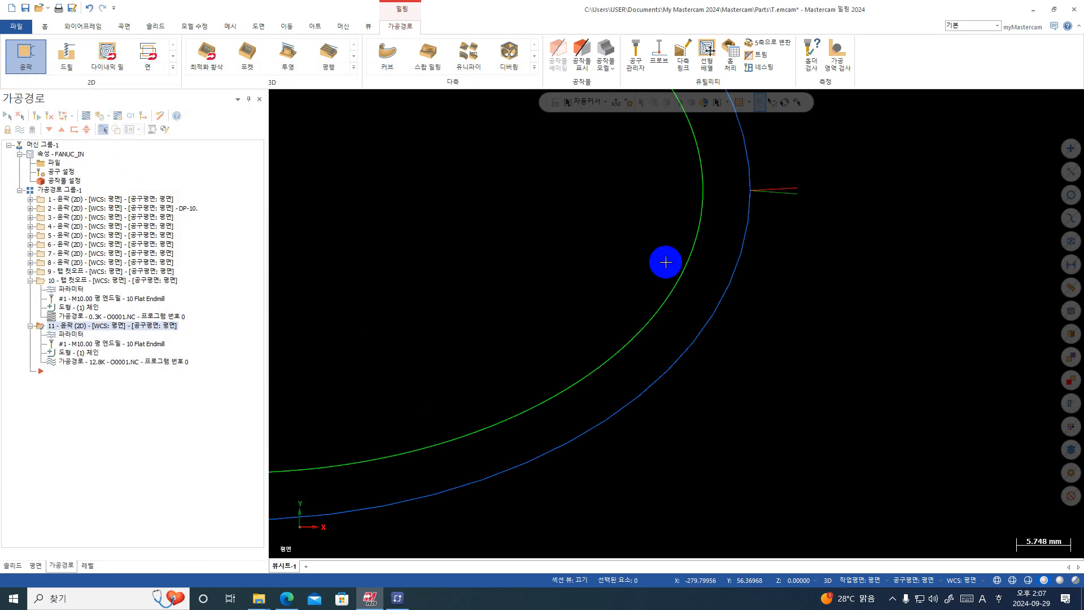
- Examine the filtered ellipse path up close and play its backplot
scroll(665, 262, up, 2)
click(85, 115)
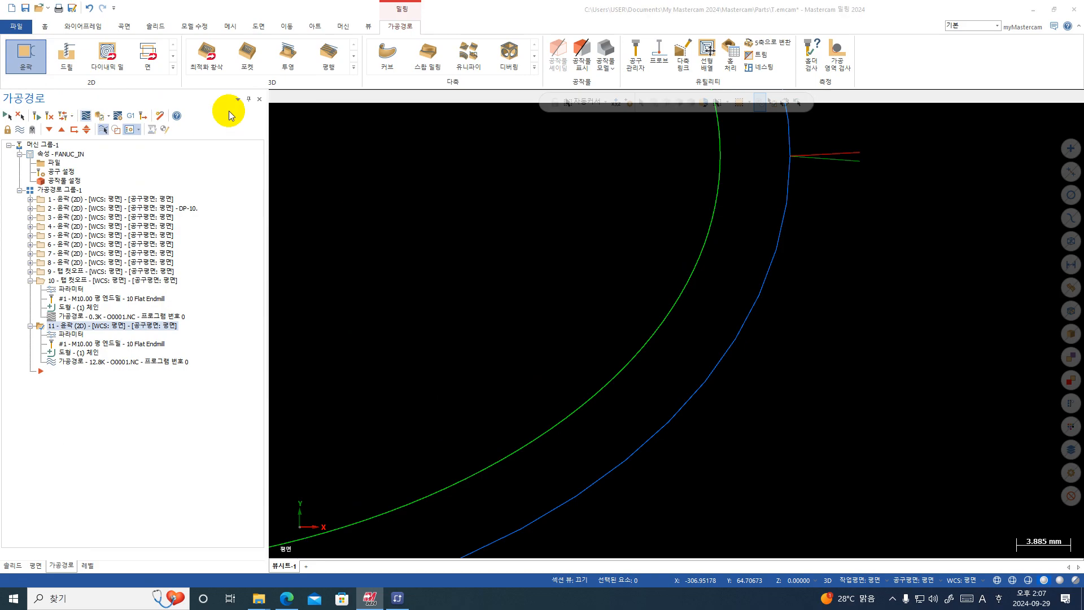
click(276, 97)
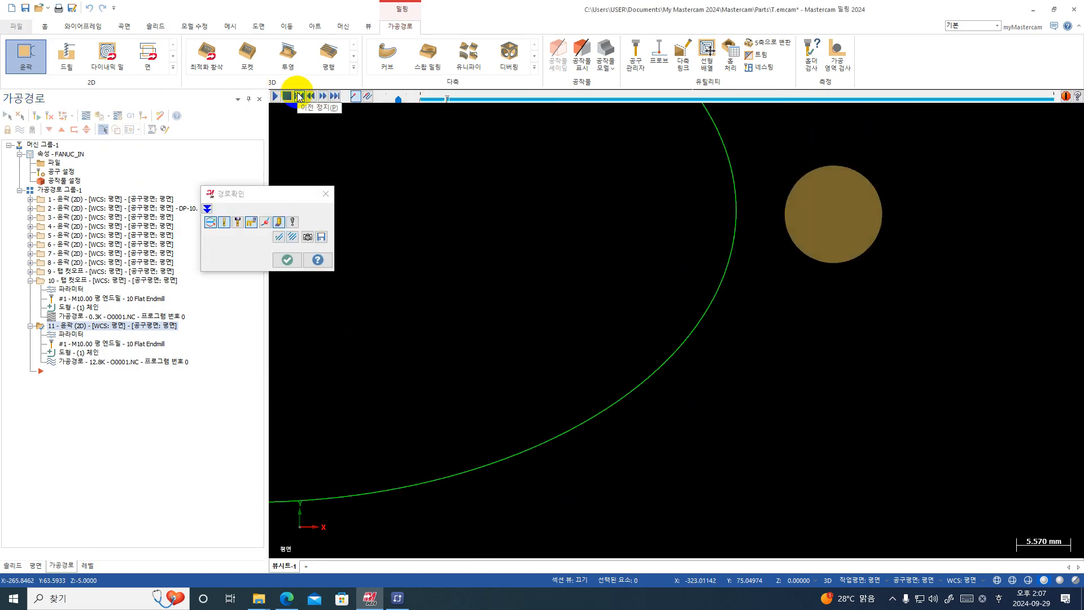
- Close the backplot and post only the selected ellipse contour operation, replacing the existing O0001.NC
click(132, 116)
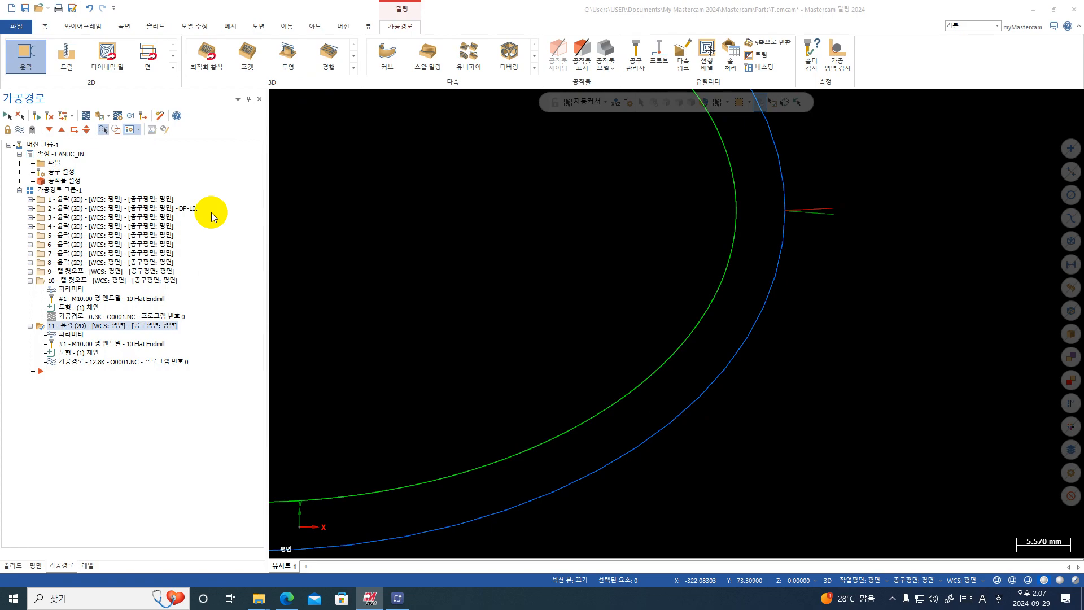
click(377, 289)
click(589, 320)
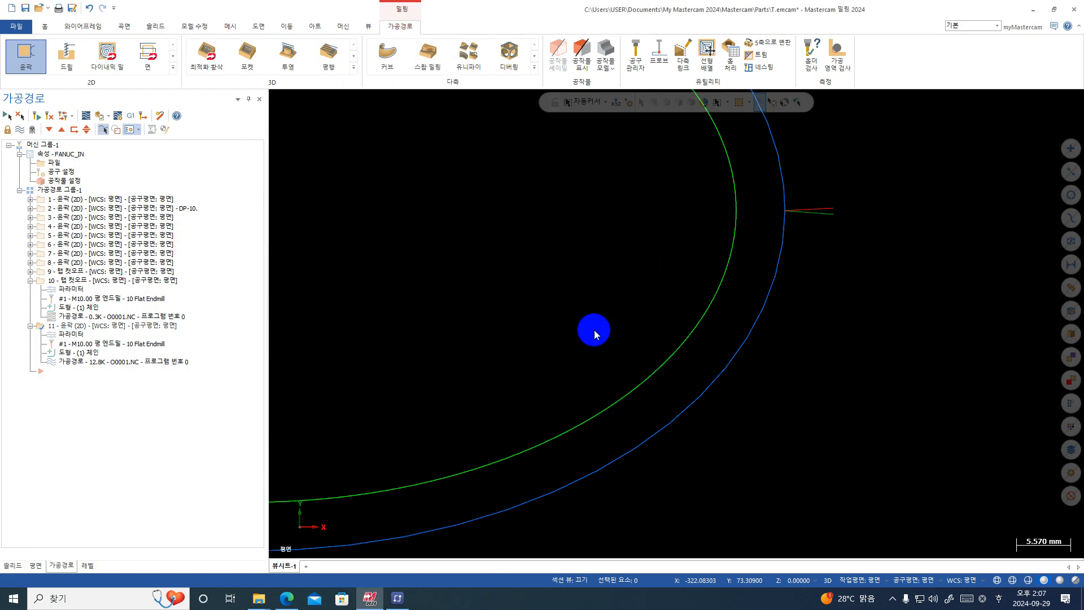
key(Return)
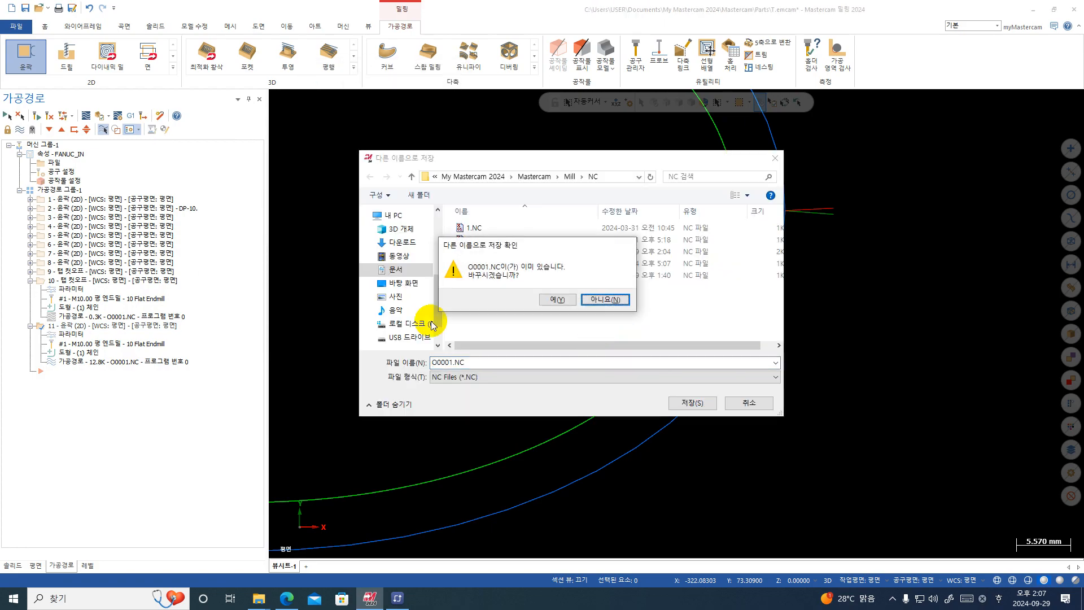
click(557, 299)
click(596, 309)
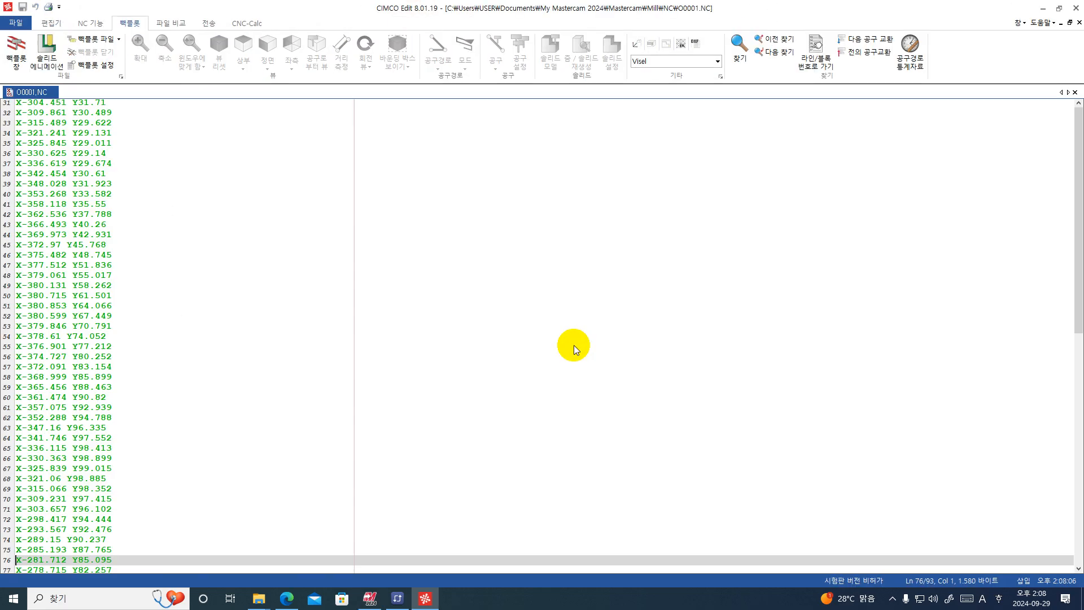
- Read through the posted ellipse code for linear and arc moves, and close the NC editor
scroll(519, 373, up, 8)
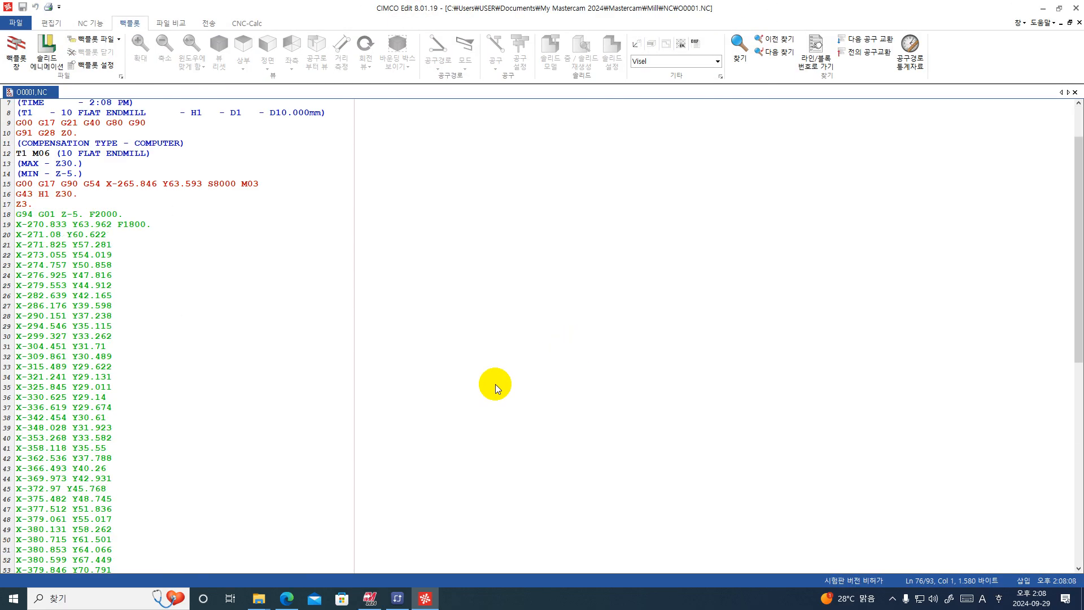
scroll(494, 386, down, 14)
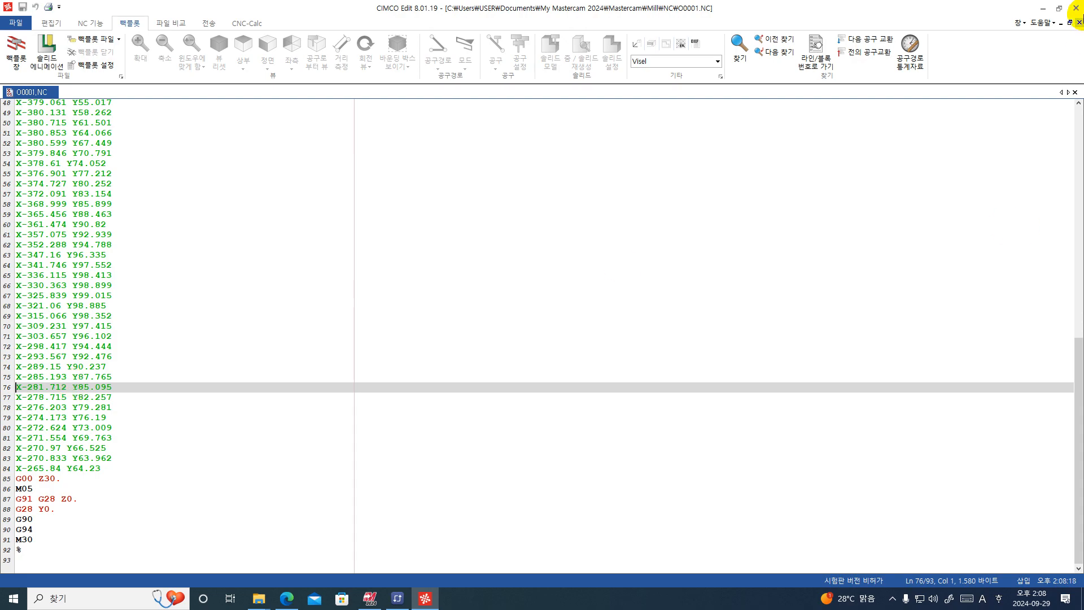
click(1075, 8)
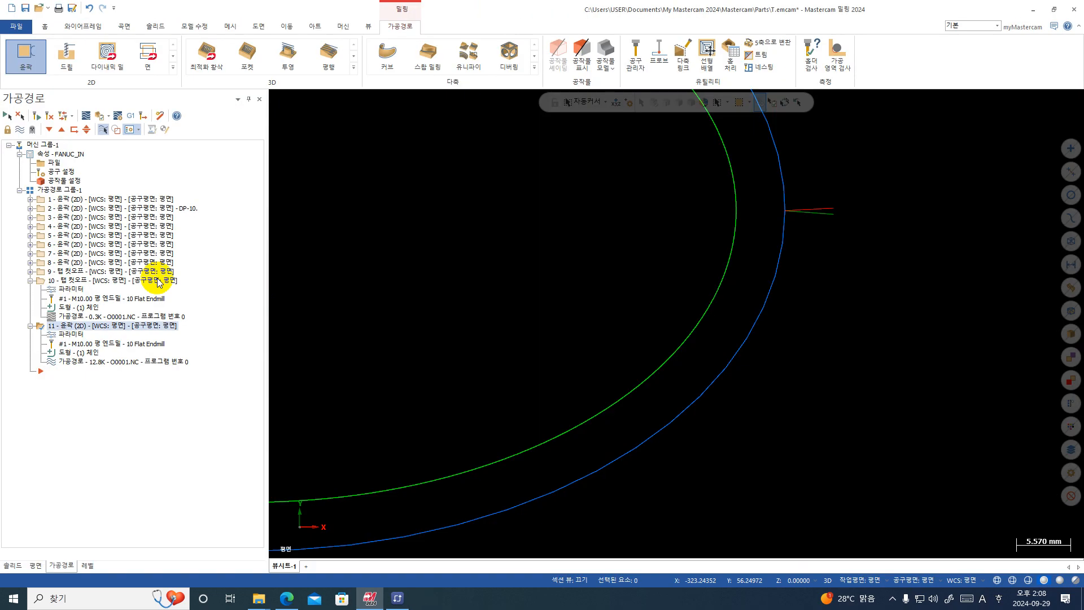
- Set the ellipse contour's line/arc tolerance share to 70% of the total tolerance and regenerate the toolpath
click(82, 337)
drag(333, 212, 298, 210)
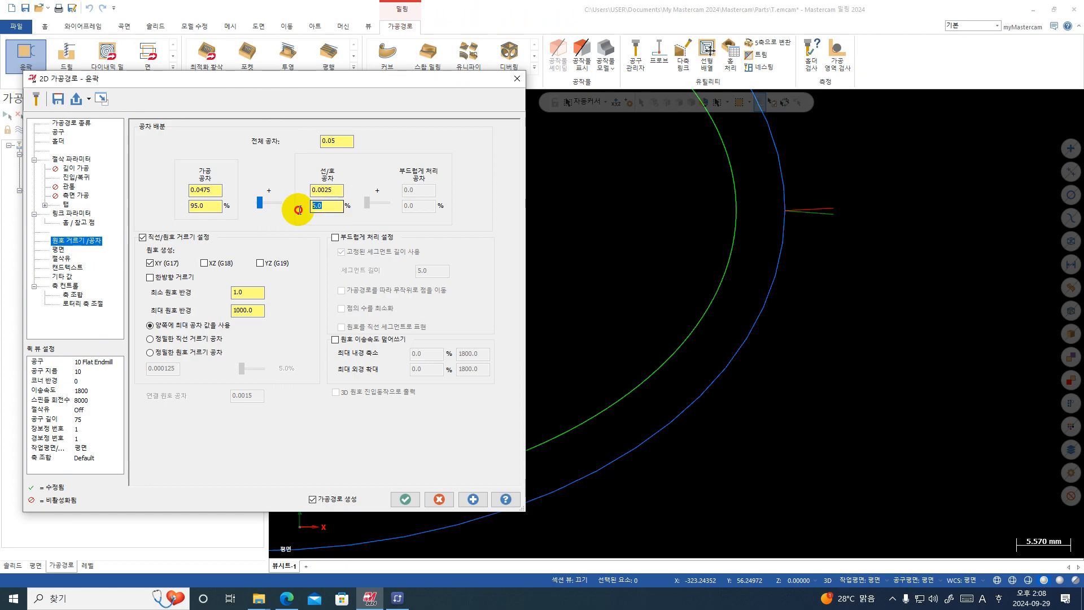
text(70)
key(Return)
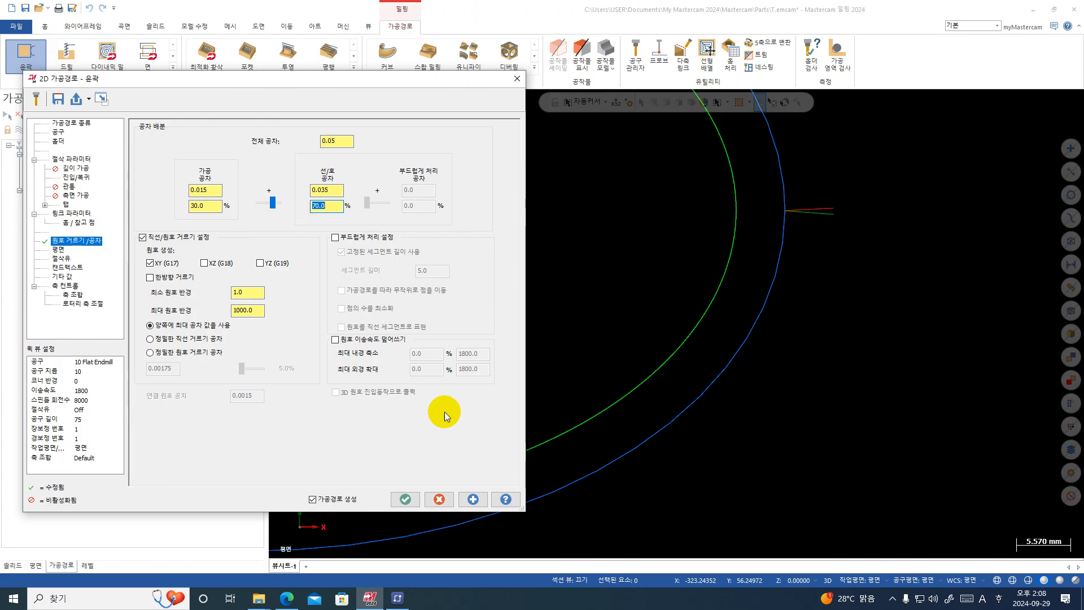
click(405, 499)
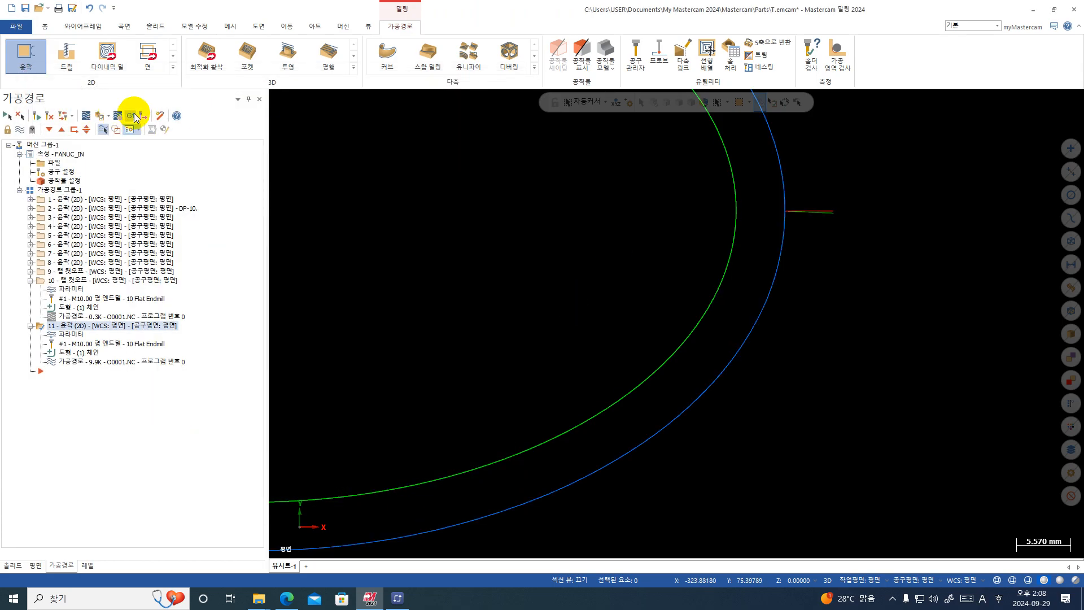
- Post the contour operation alone with its 70% line/arc tolerance share, overwriting O0001.NC and acknowledging the coolant notice
click(134, 115)
click(370, 290)
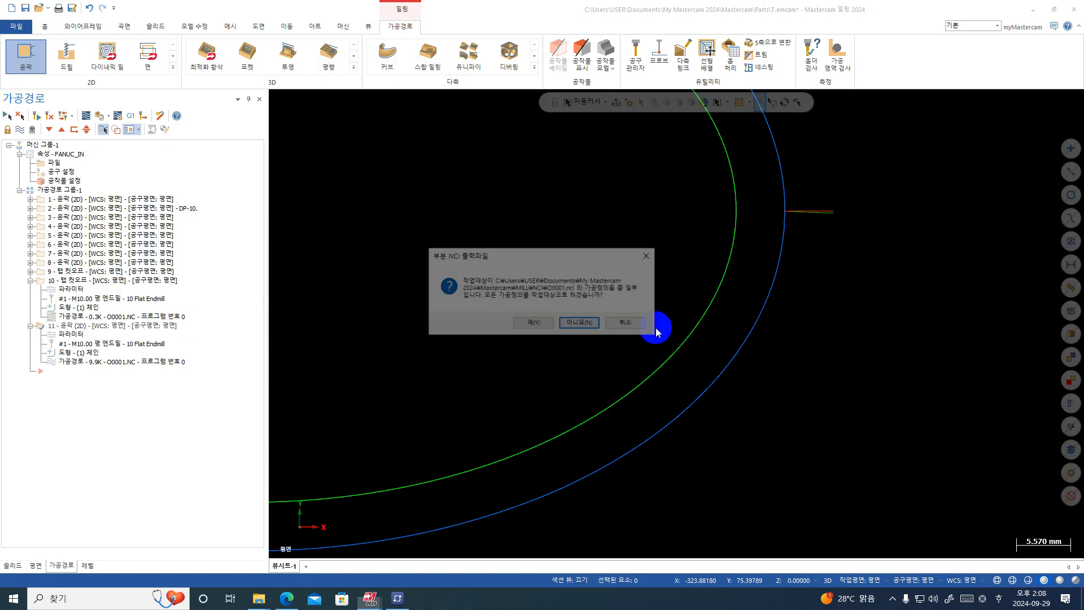
click(574, 322)
key(Return)
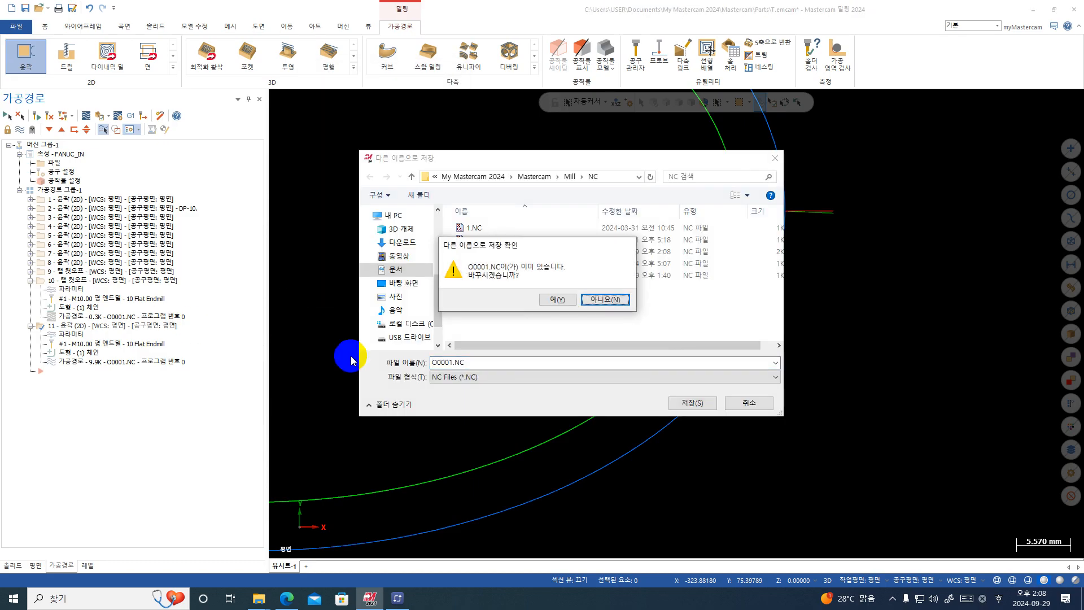
click(553, 299)
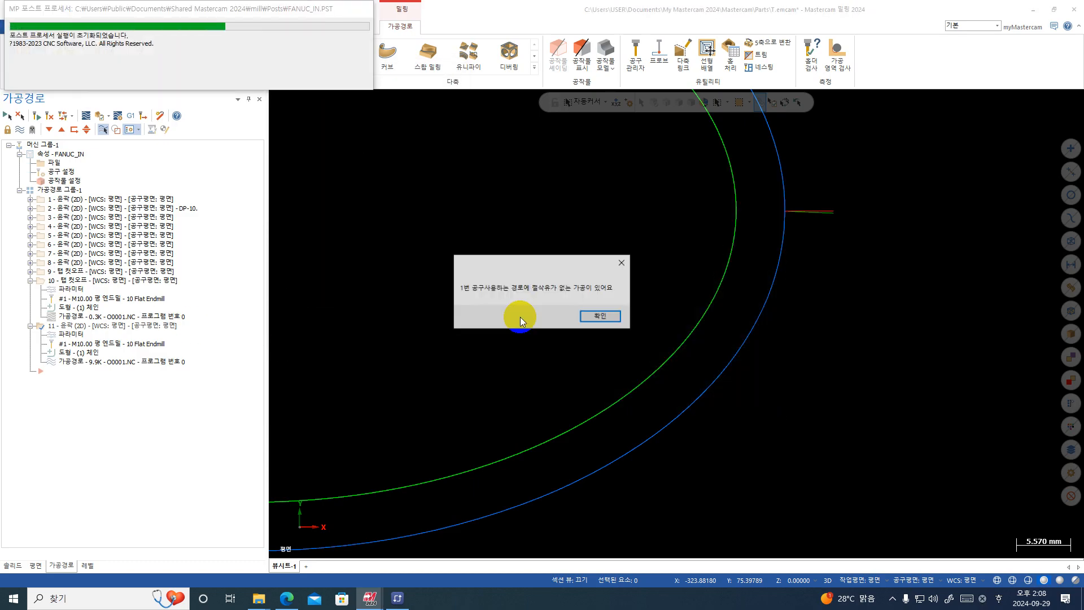
click(596, 317)
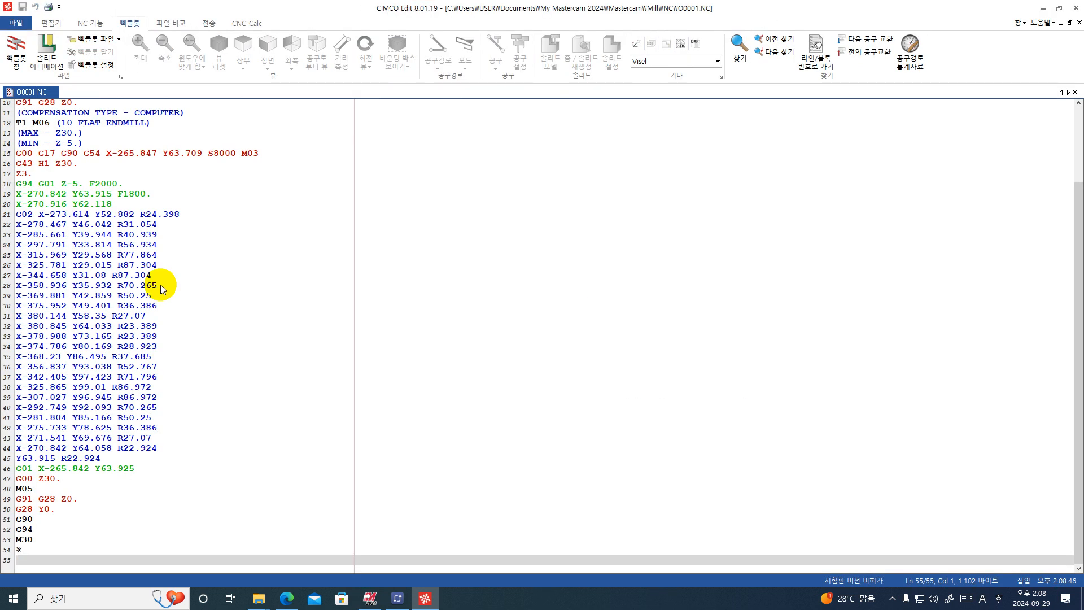
- Examine the G02 arc moves and their radii in the posted code, and close the NC editor
click(38, 214)
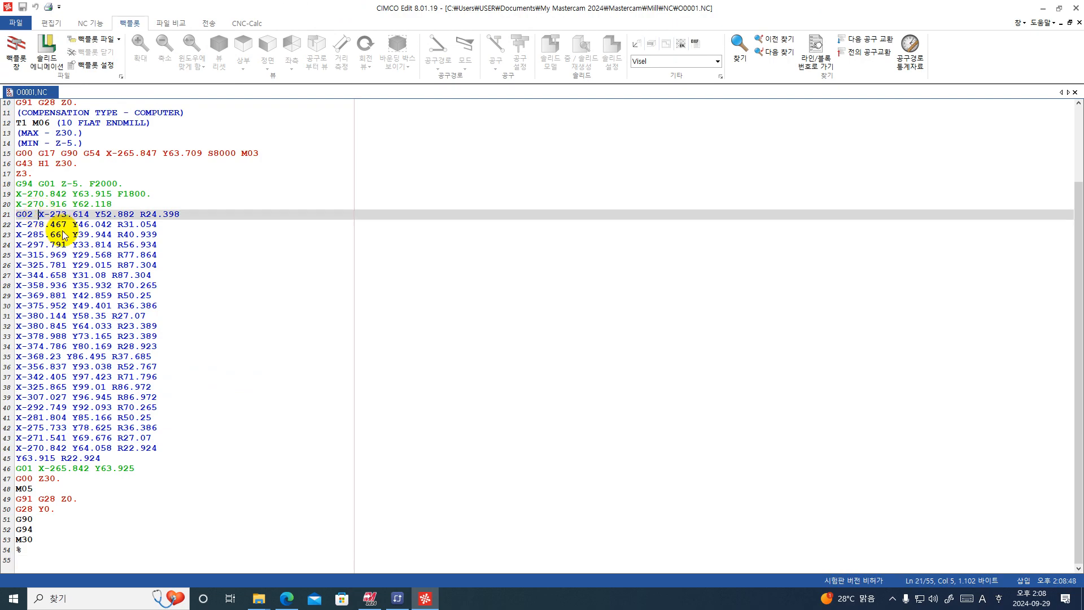
click(63, 235)
click(67, 276)
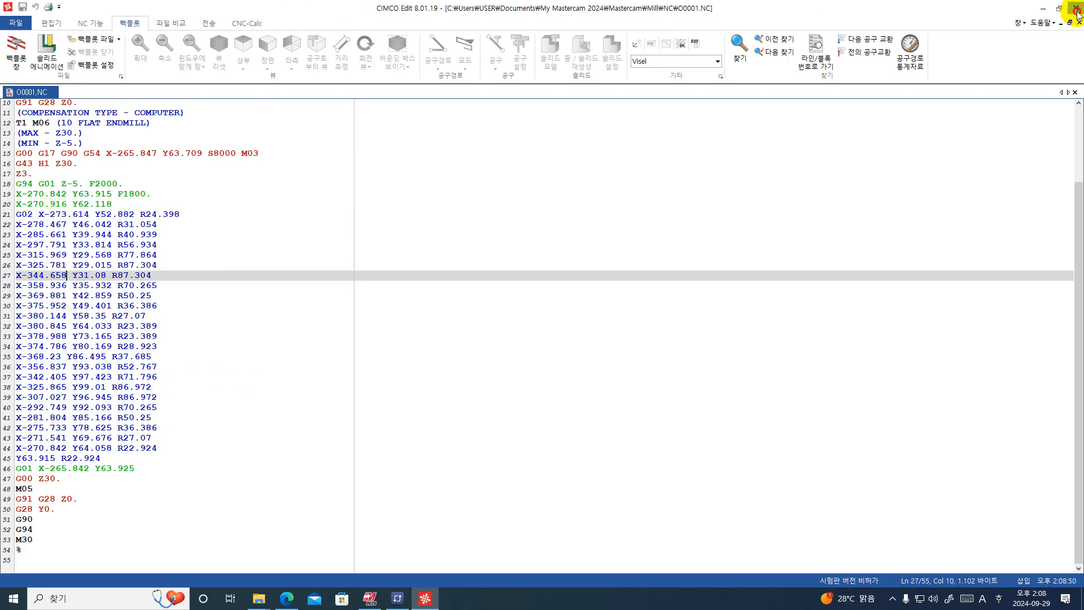
click(1076, 11)
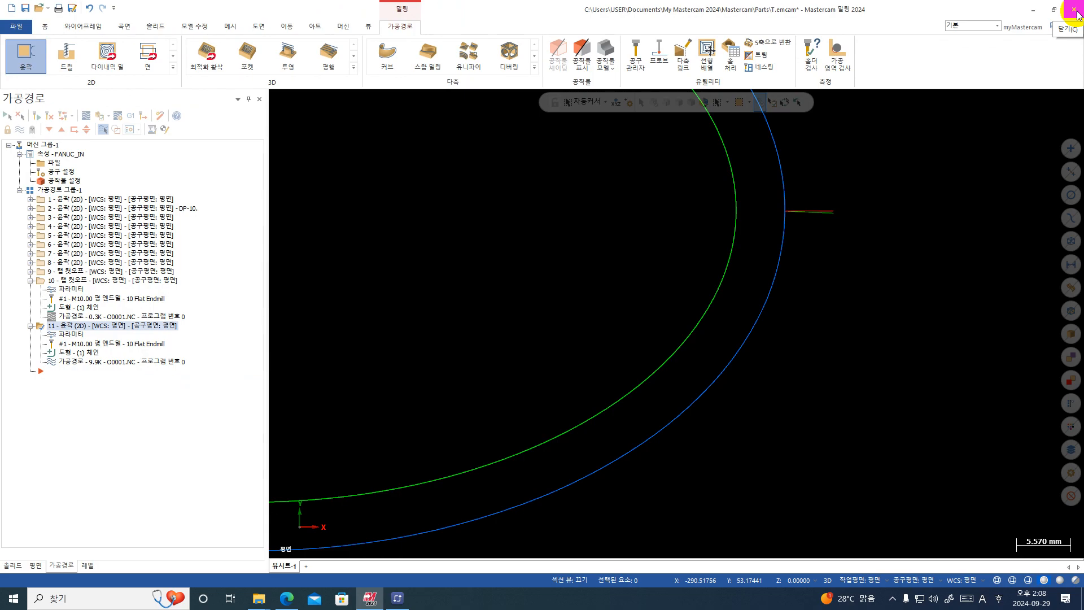
- Review the contour's arc filter/tolerance parameters and step through the backplot of the arc-filtered ellipse path
click(66, 335)
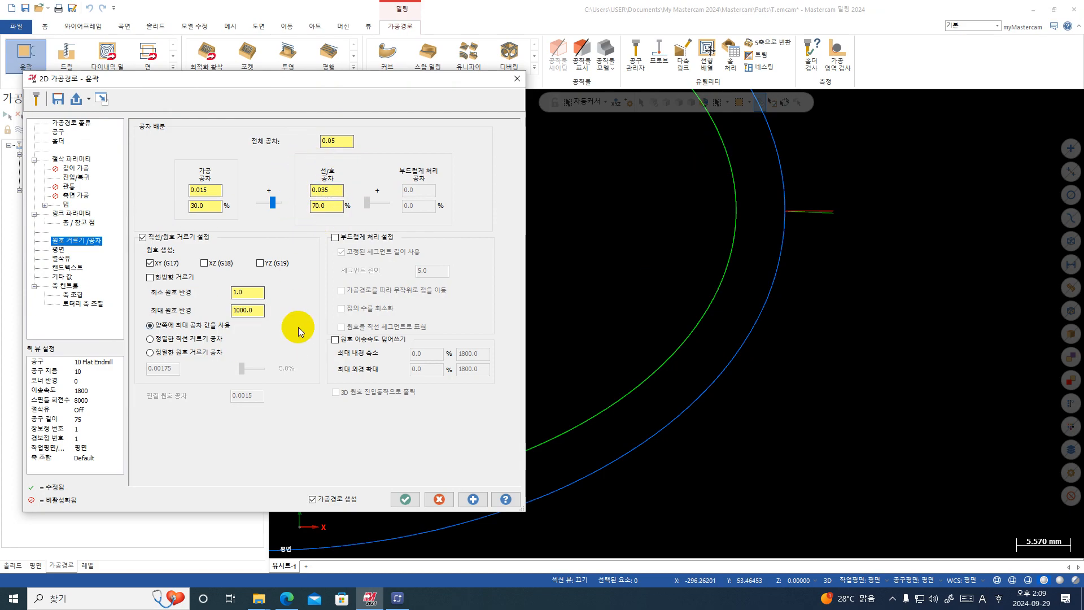
click(405, 498)
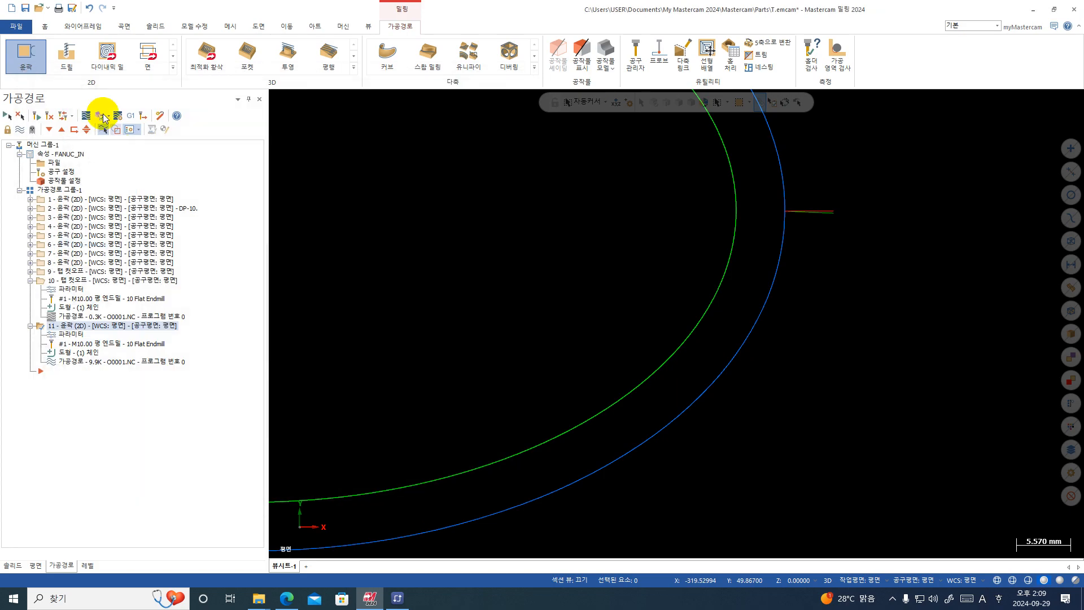
click(87, 116)
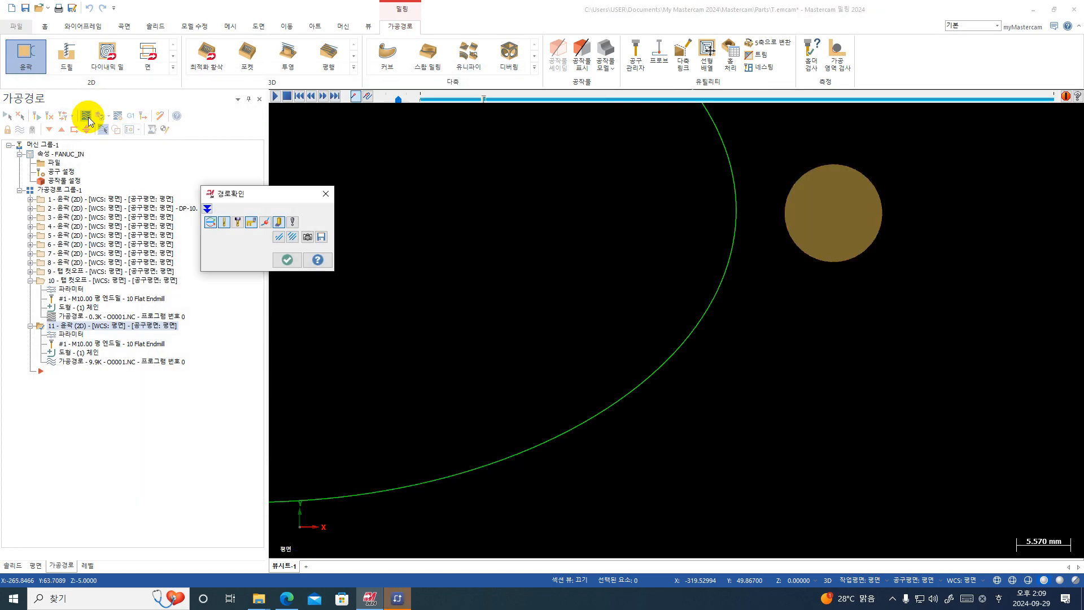
key(s)
key(s)
key(s)
key(s)
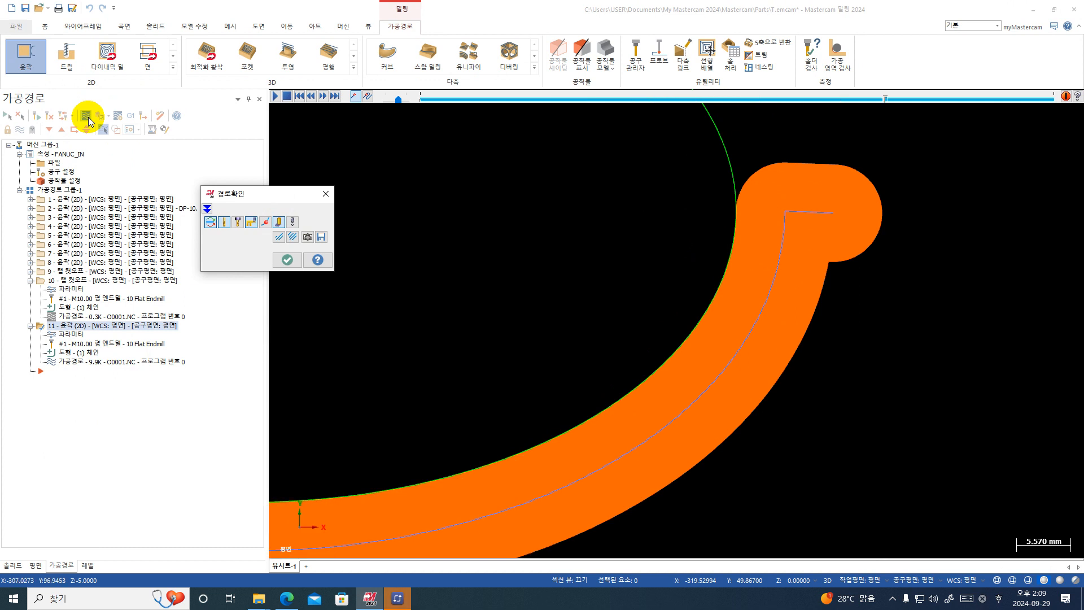
click(88, 118)
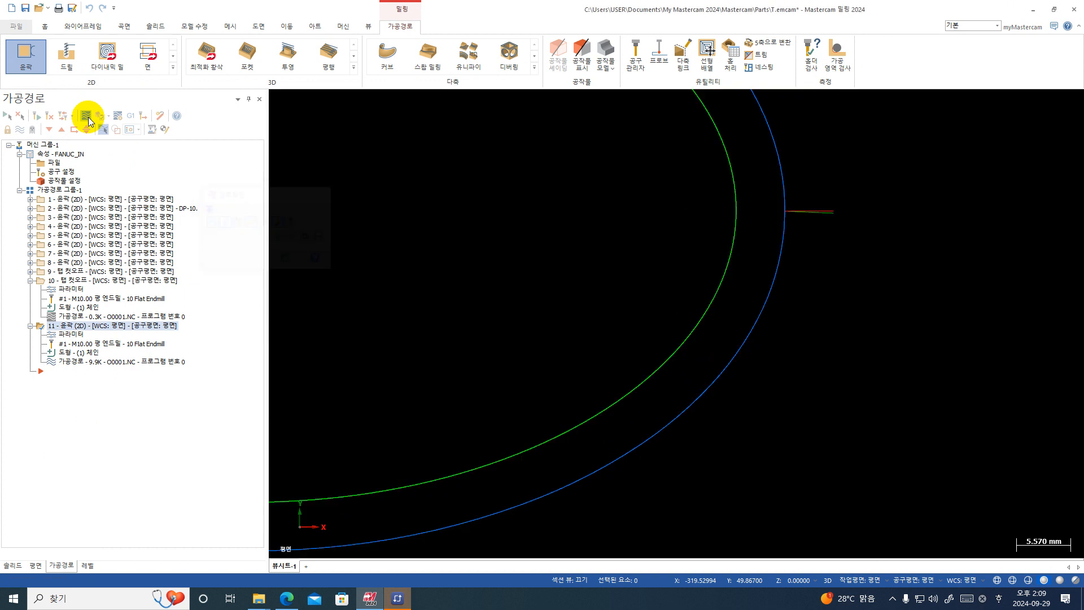
- Set the ellipse contour's total tolerance to 0.005 in its arc filter/tolerance parameters
click(72, 337)
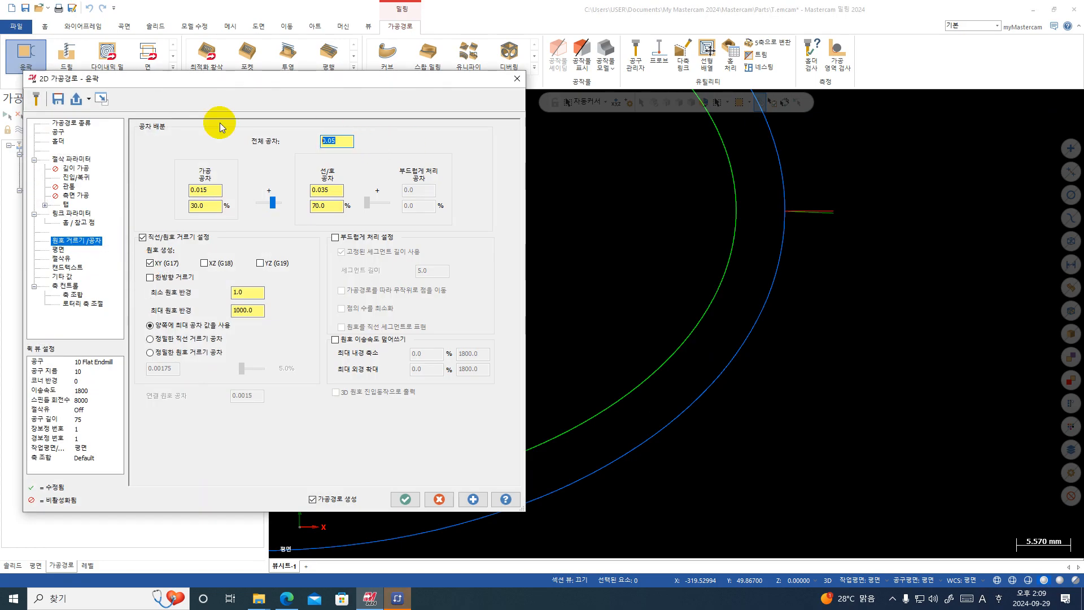
text(0.005)
key(Return)
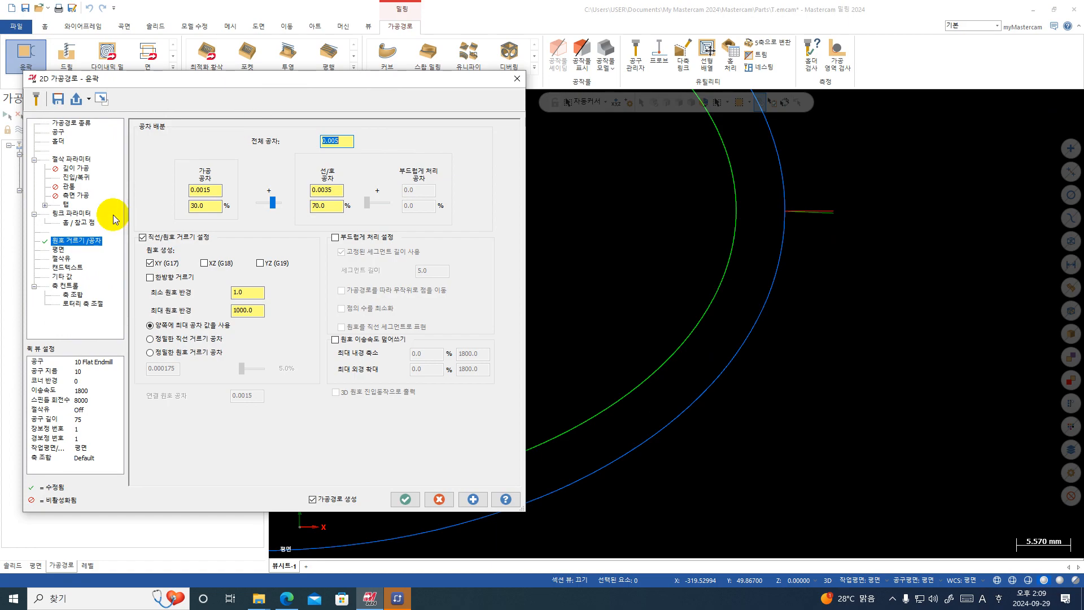
key(ctrl+1)
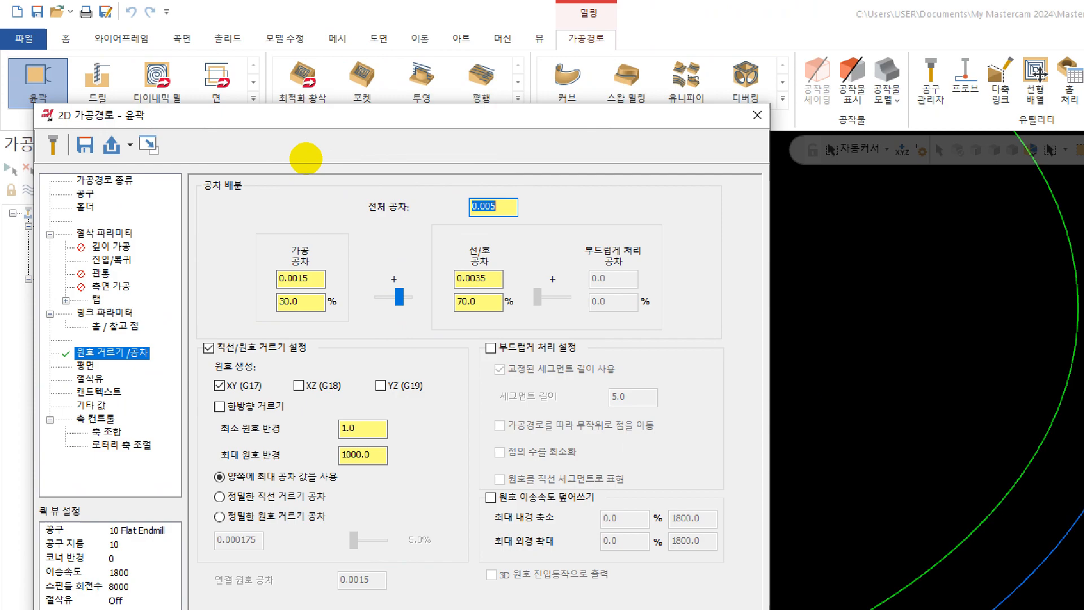
click(306, 158)
mouse_move(349, 230)
mouse_down()
mouse_move(132, 210)
mouse_move(343, 109)
mouse_move(387, 222)
mouse_move(334, 237)
mouse_up()
drag(342, 162, 404, 105)
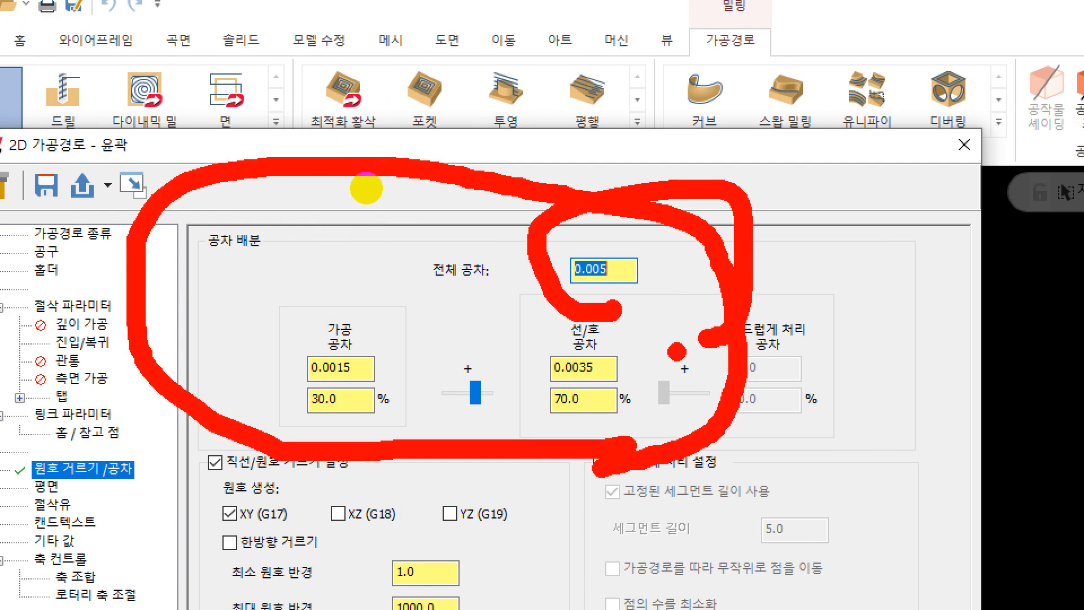
key(Escape)
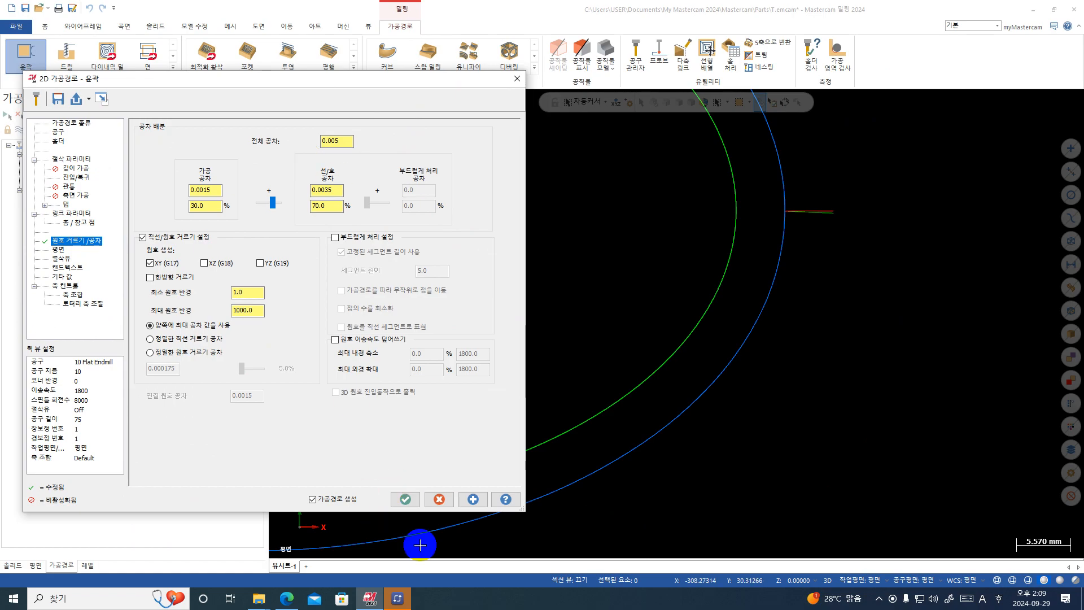
- Apply the contour parameters, regenerate the toolpath, and post only that operation over the existing O0001.NC
click(406, 498)
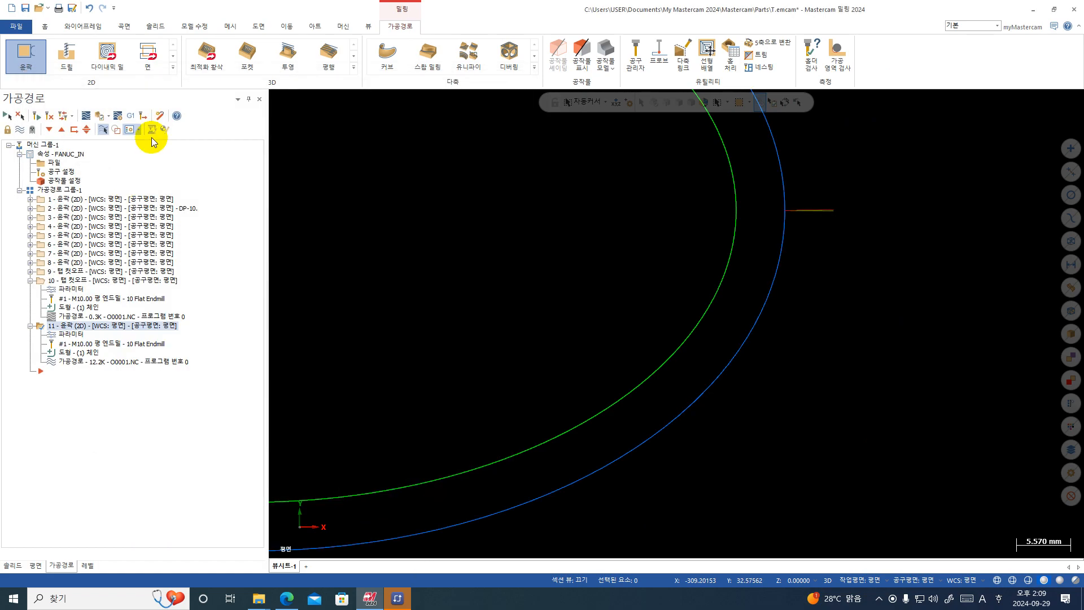
click(133, 117)
click(368, 287)
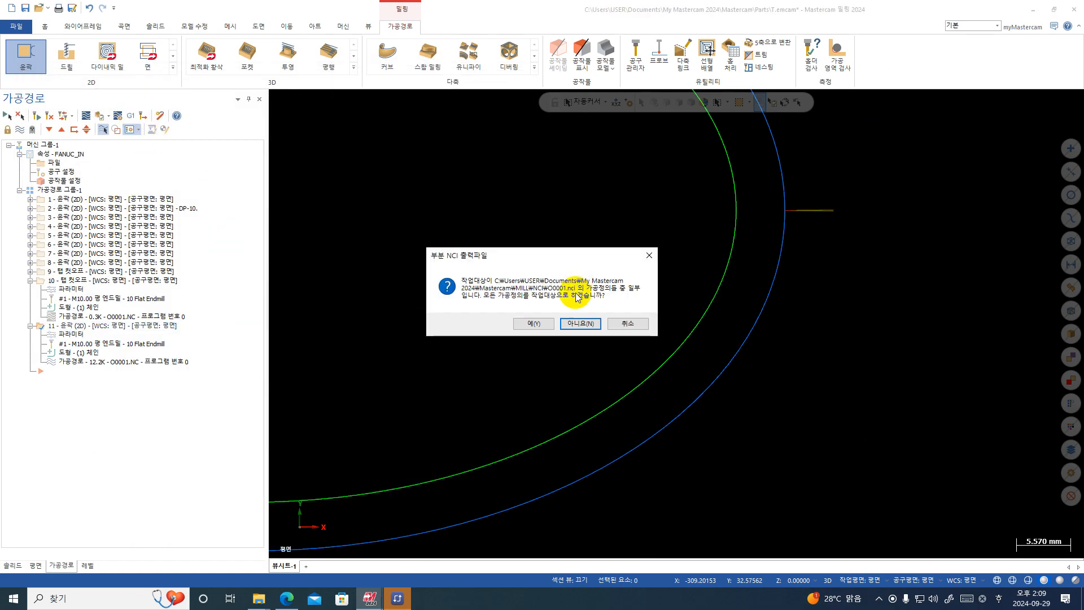
click(576, 322)
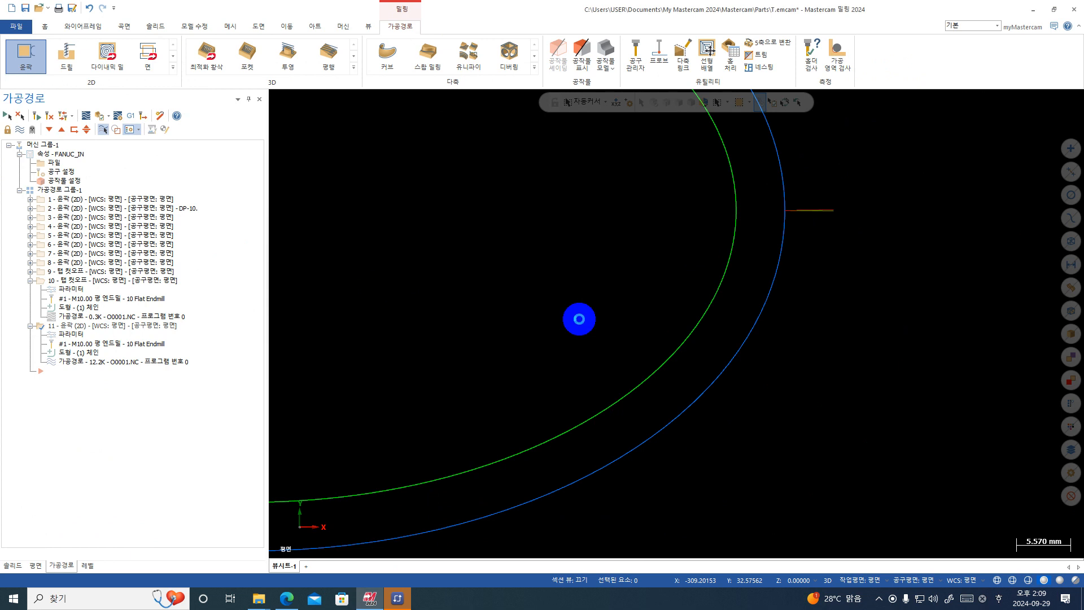
key(Return)
click(551, 300)
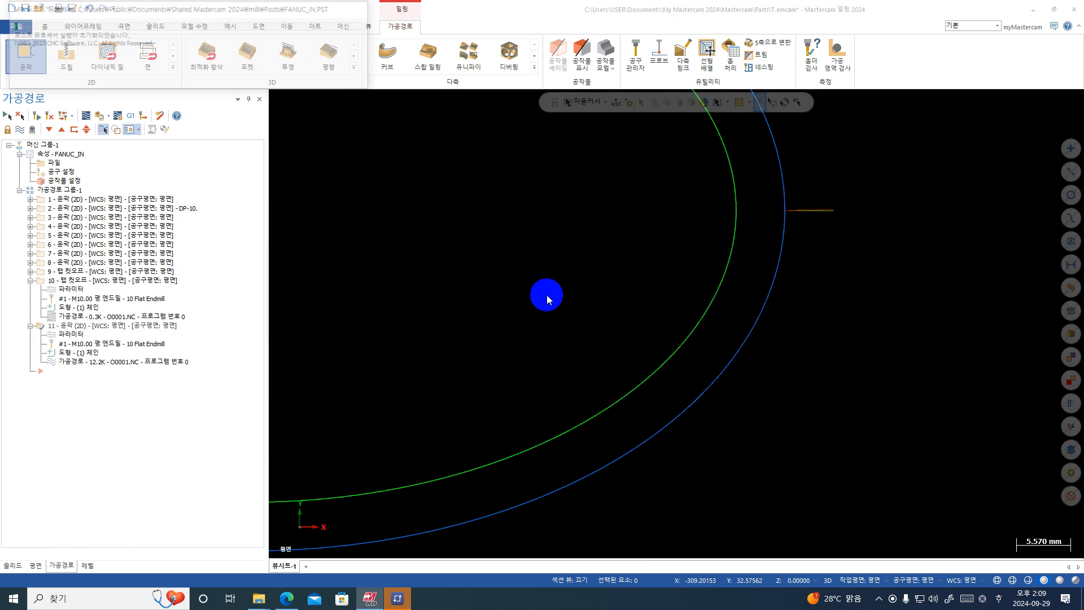
click(583, 316)
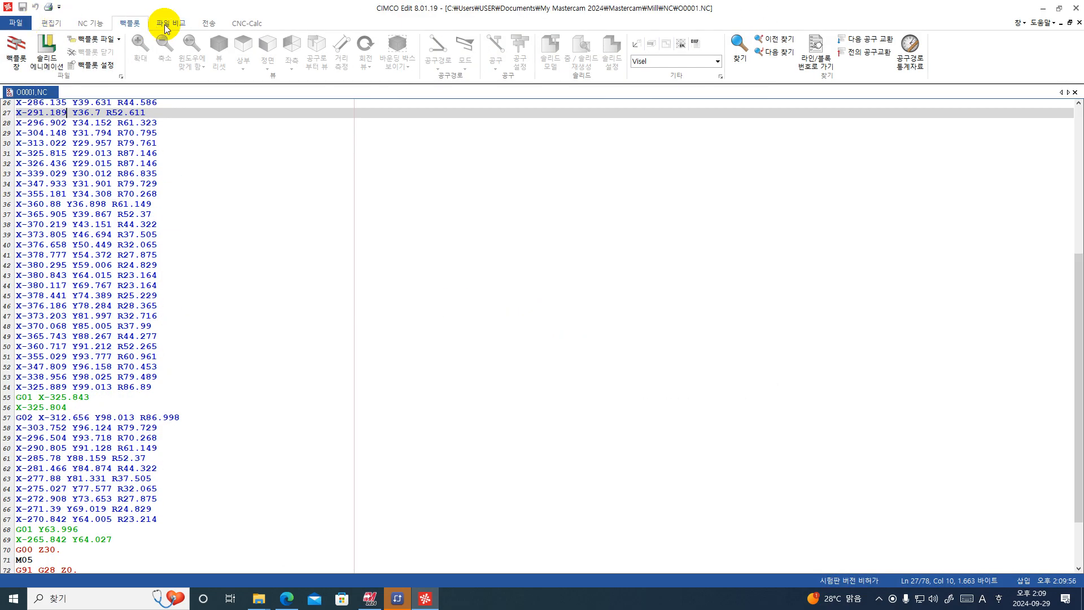
- Backplot the posted ellipse code in CIMCO Edit, and switch to mastercam2024-0523.pdf in Microsoft Edge
click(21, 47)
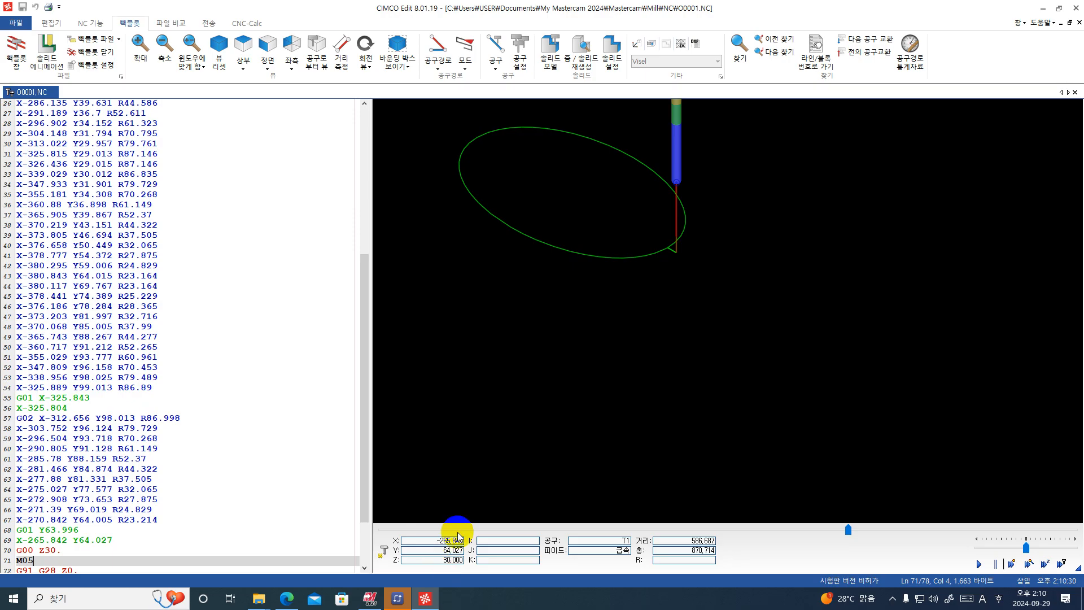
mouse_move(283, 602)
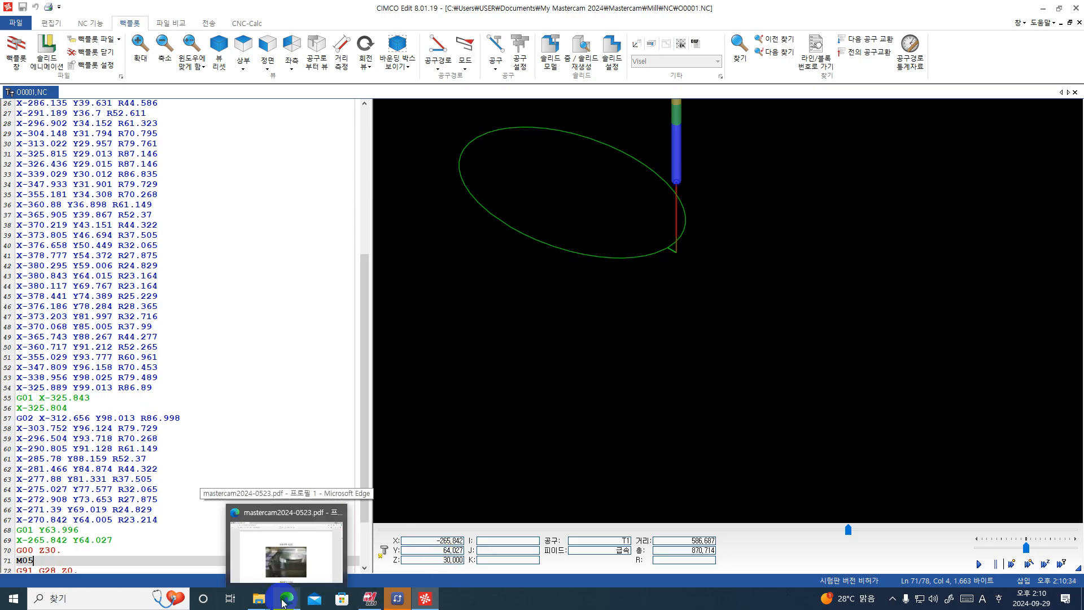
click(279, 602)
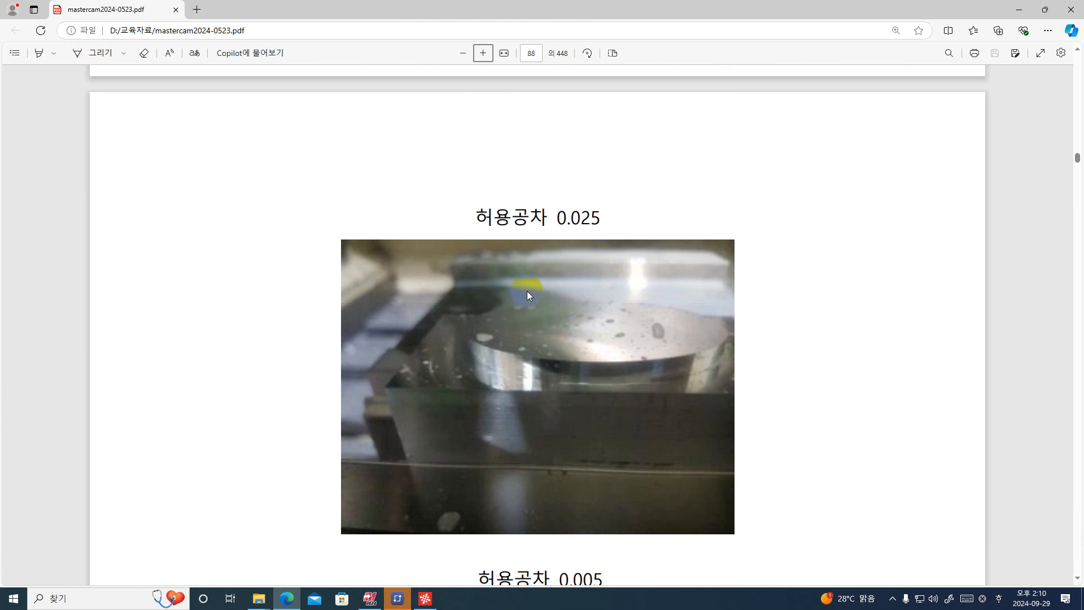
- Compare the PDF photos of the ellipse machined at tolerances 0.025, 0.005 and 0.0025
scroll(602, 265, down, 3)
scroll(675, 367, down, 3)
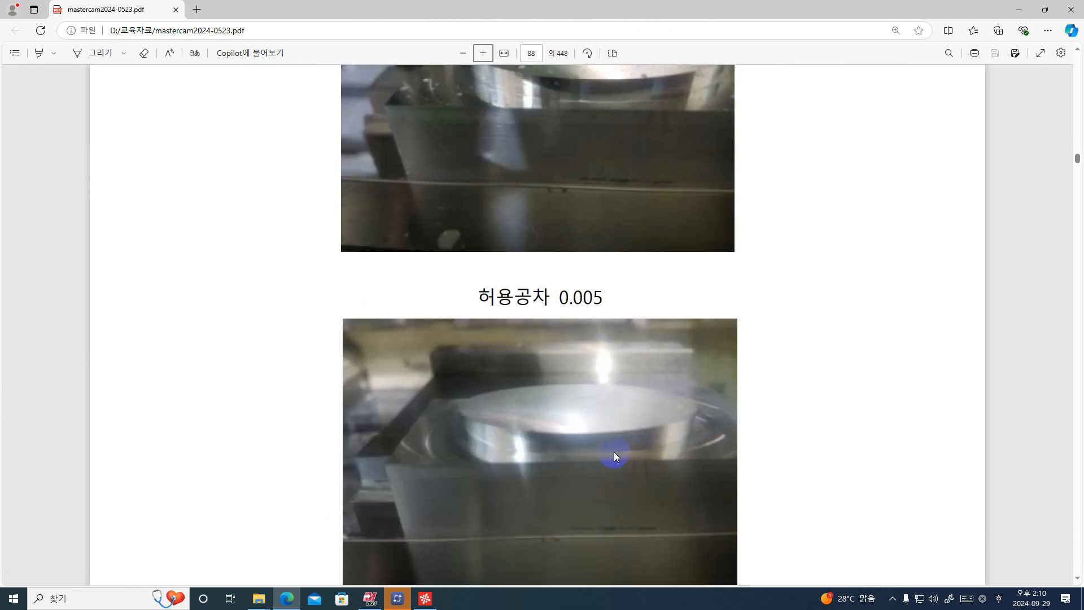
scroll(620, 333, up, 4)
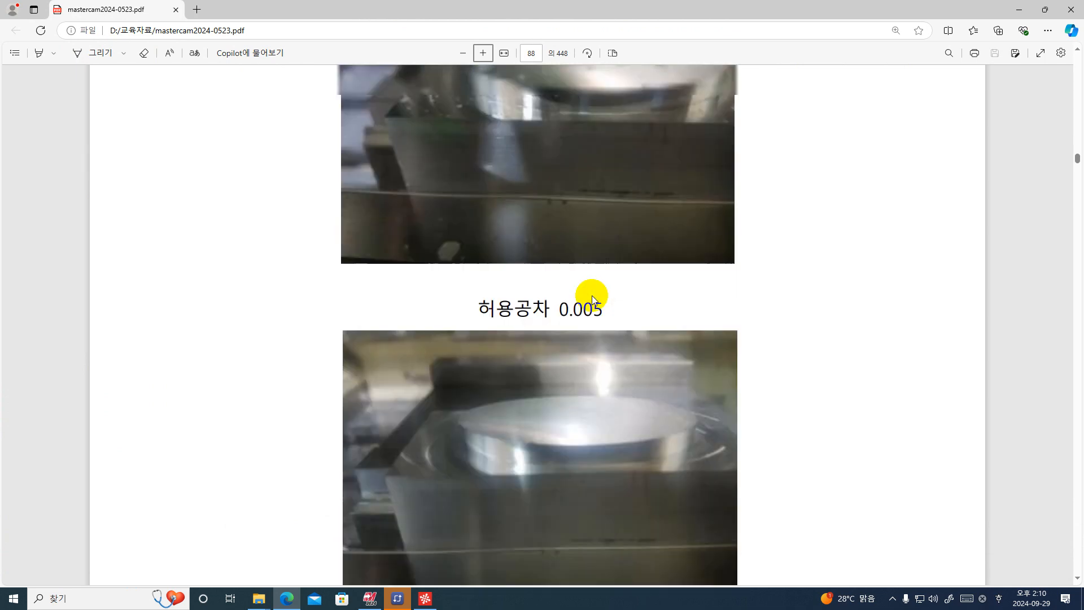
scroll(621, 469, down, 3)
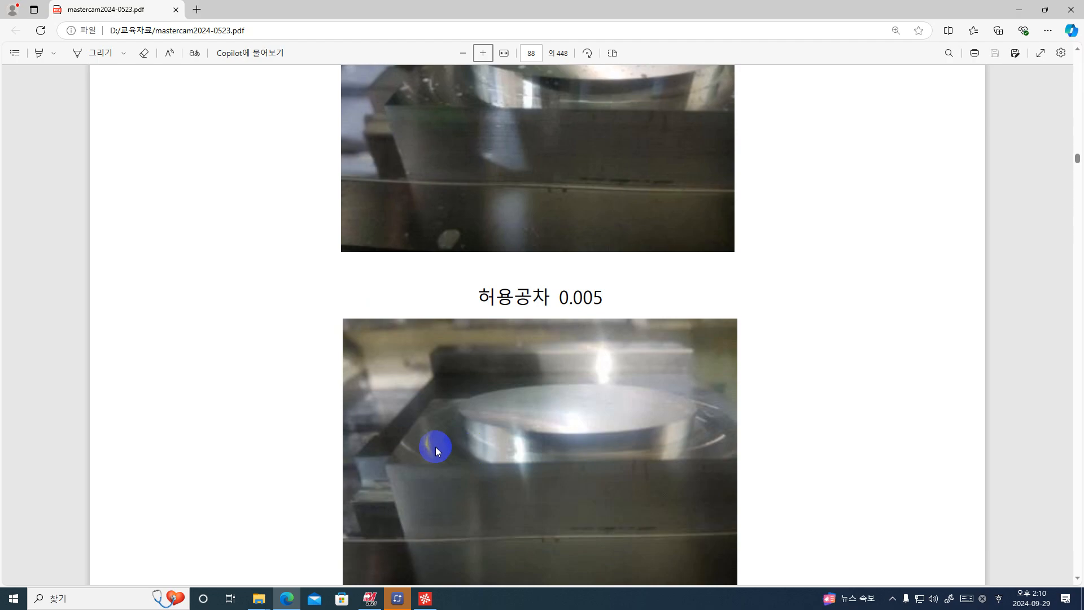
scroll(544, 444, down, 8)
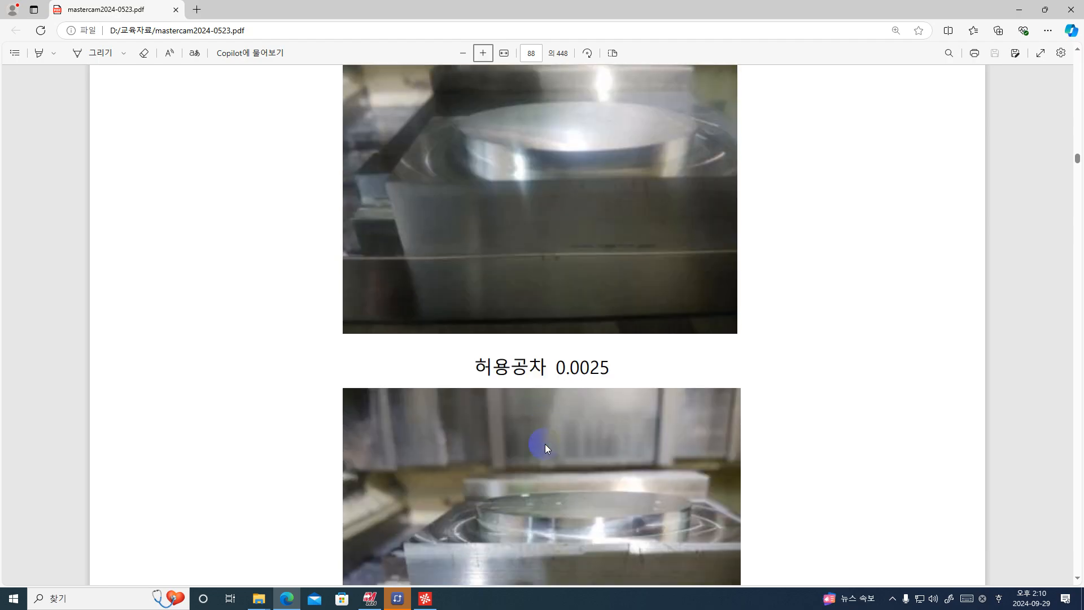
scroll(544, 444, down, 4)
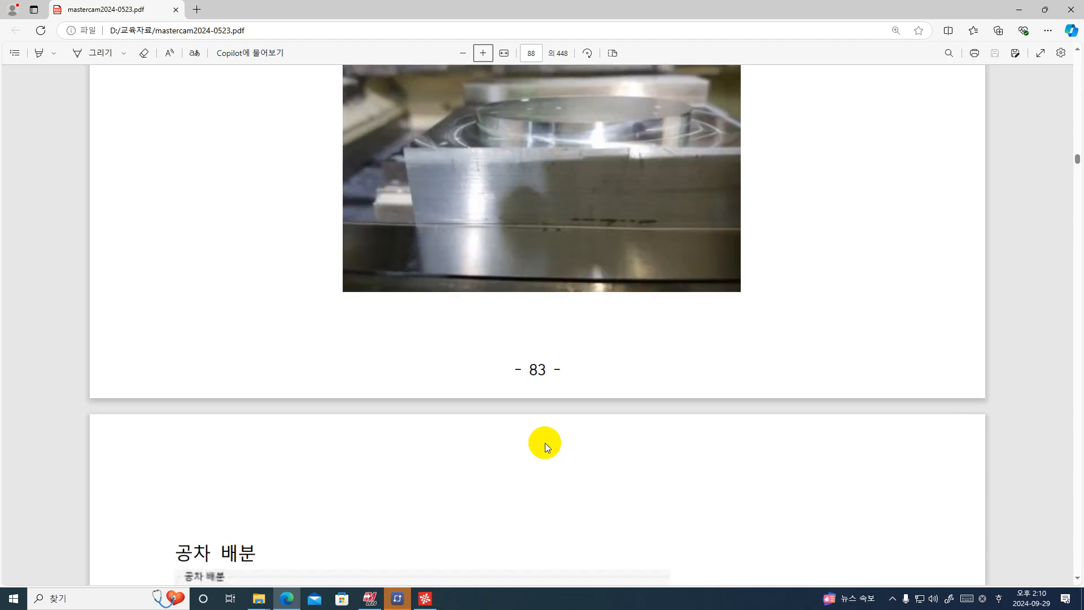
scroll(544, 442, up, 2)
scroll(548, 446, up, 20)
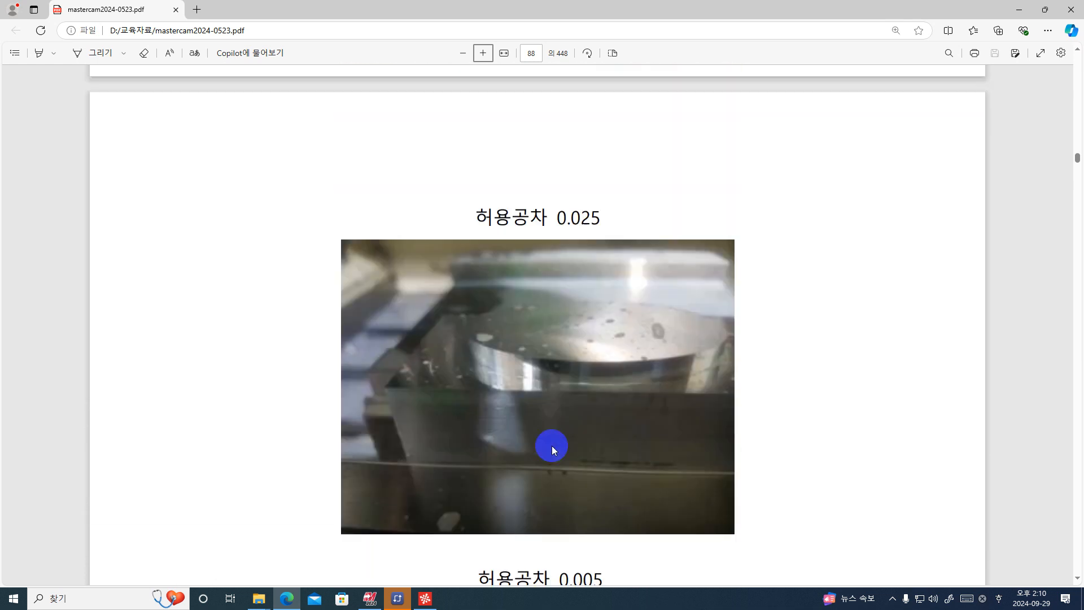
scroll(551, 445, down, 20)
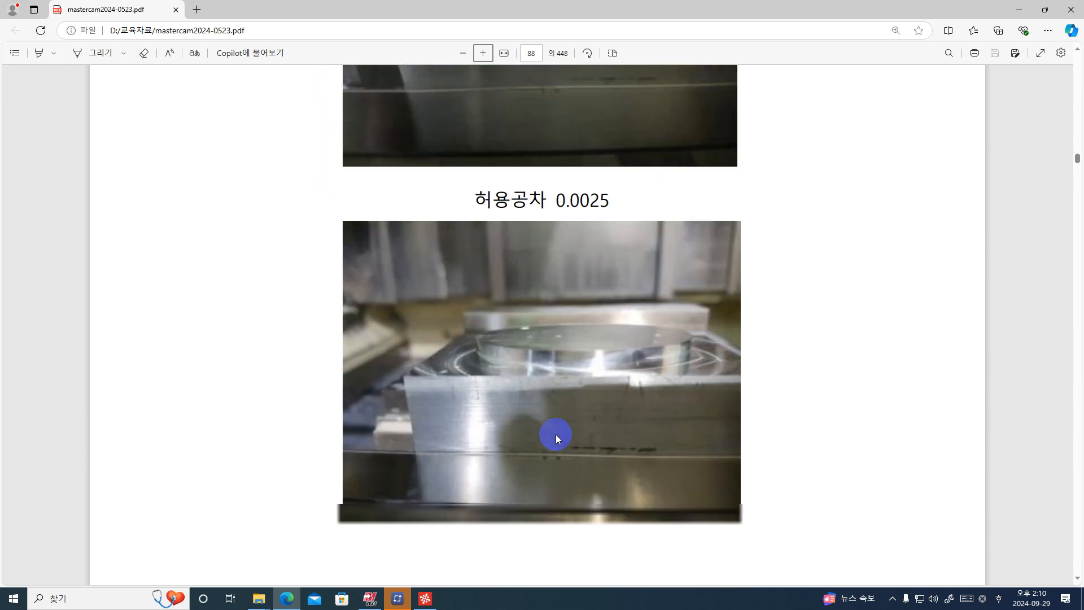
- Read the PDF pages explaining tolerance distribution, line/arc filter settings, arc radius limits and precise filter tolerances
scroll(555, 434, down, 7)
scroll(555, 435, down, 2)
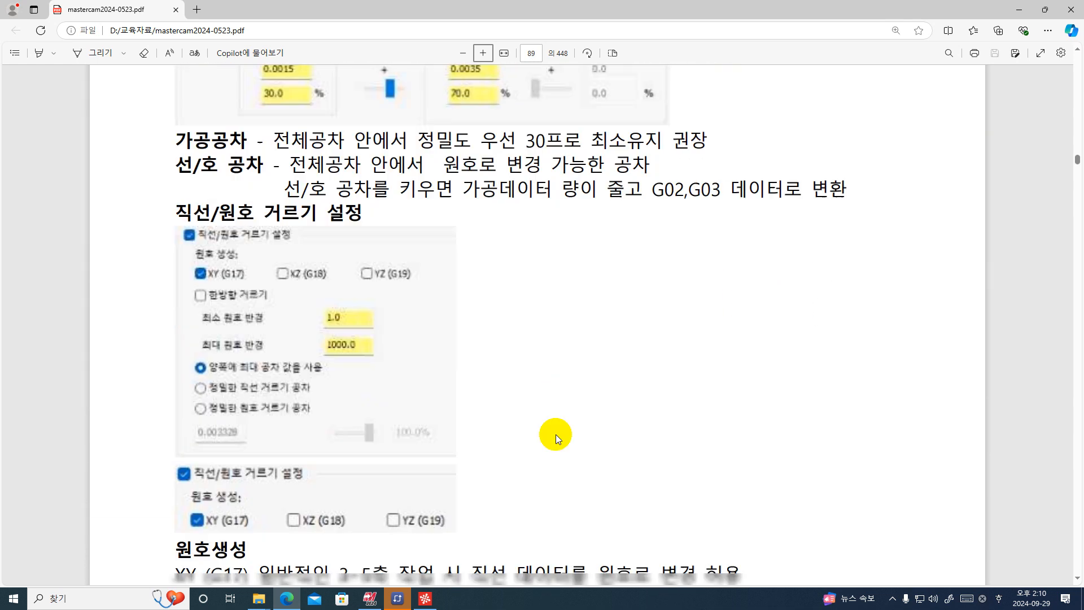
scroll(555, 435, up, 3)
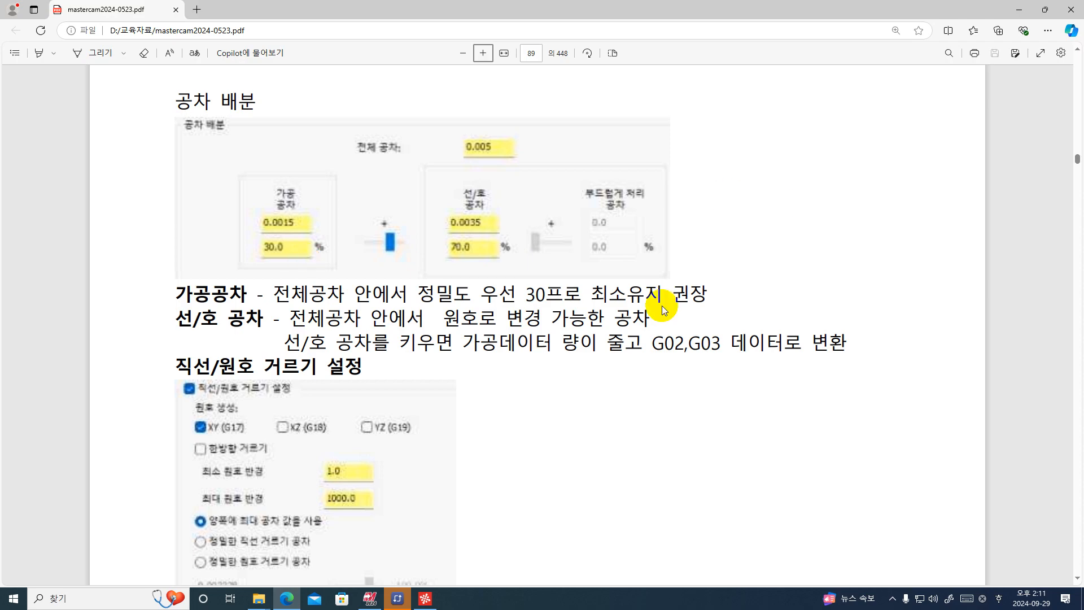
scroll(418, 249, down, 2)
scroll(417, 249, down, 5)
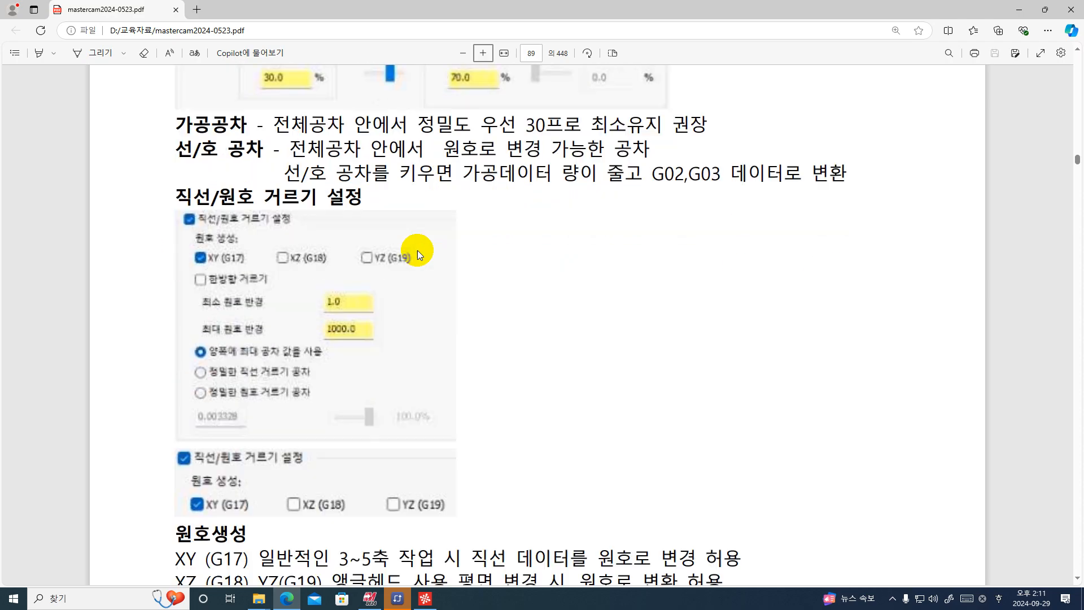
scroll(418, 250, down, 8)
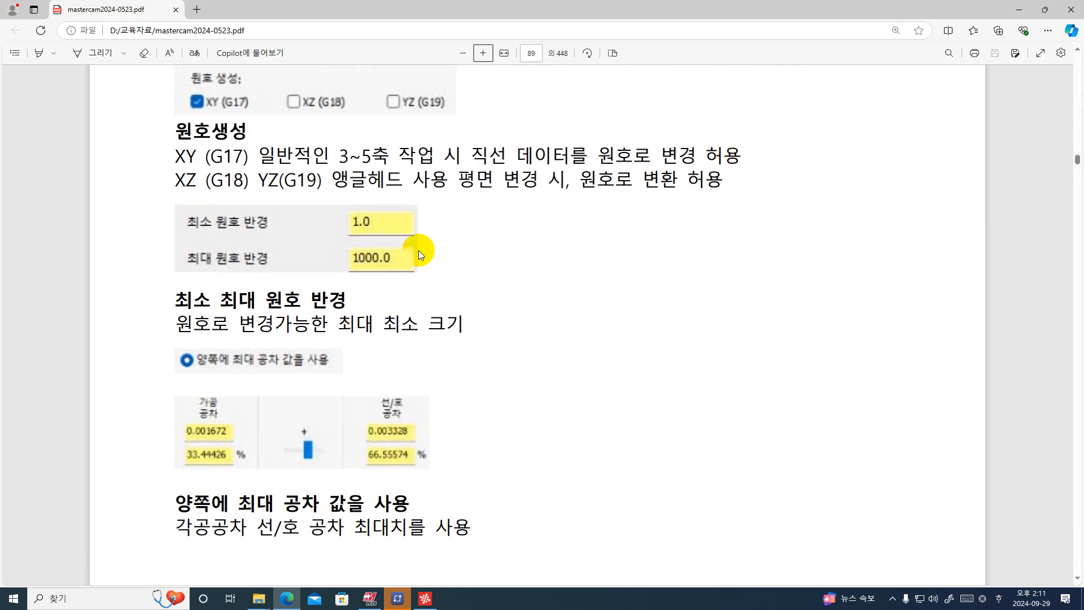
scroll(599, 166, down, 7)
scroll(599, 166, down, 6)
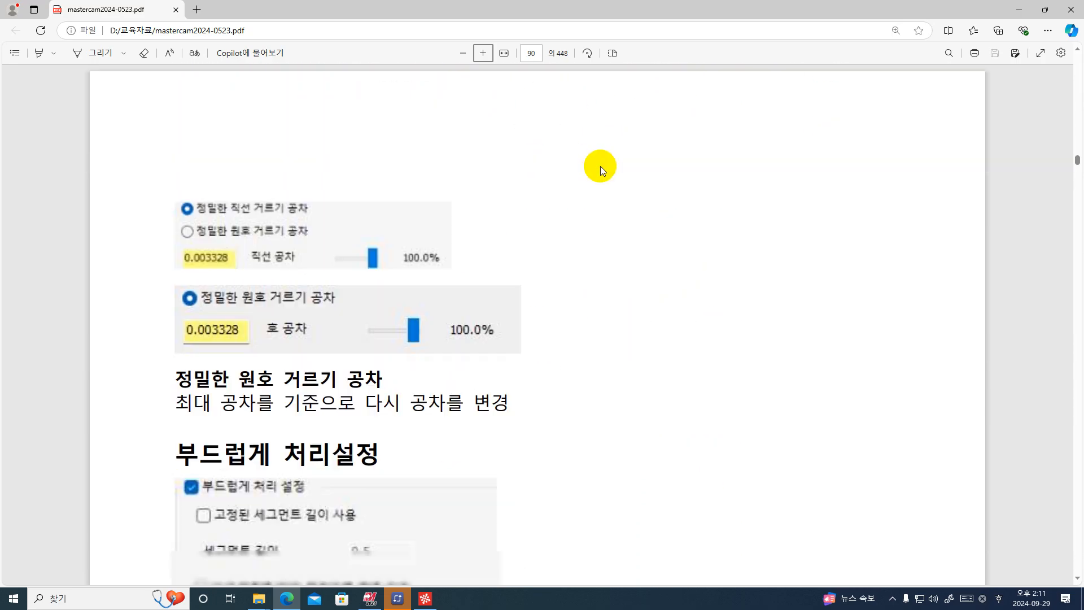
- Close CIMCO Edit to return to Mastercam, and enable the smoothing settings in the ellipse contour's arc filter/tolerance parameters
click(1015, 10)
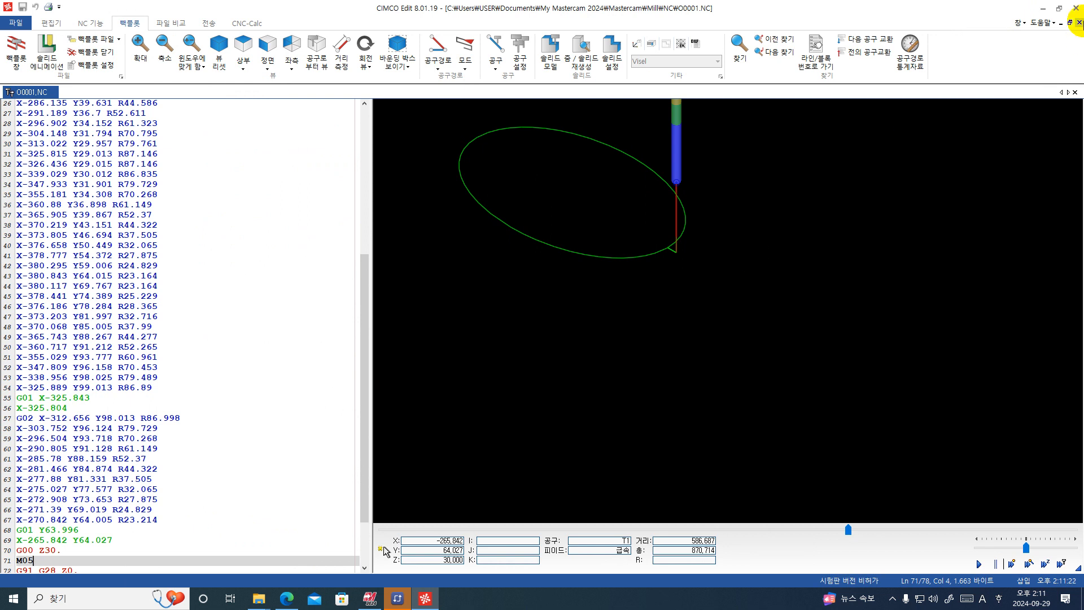
click(1075, 8)
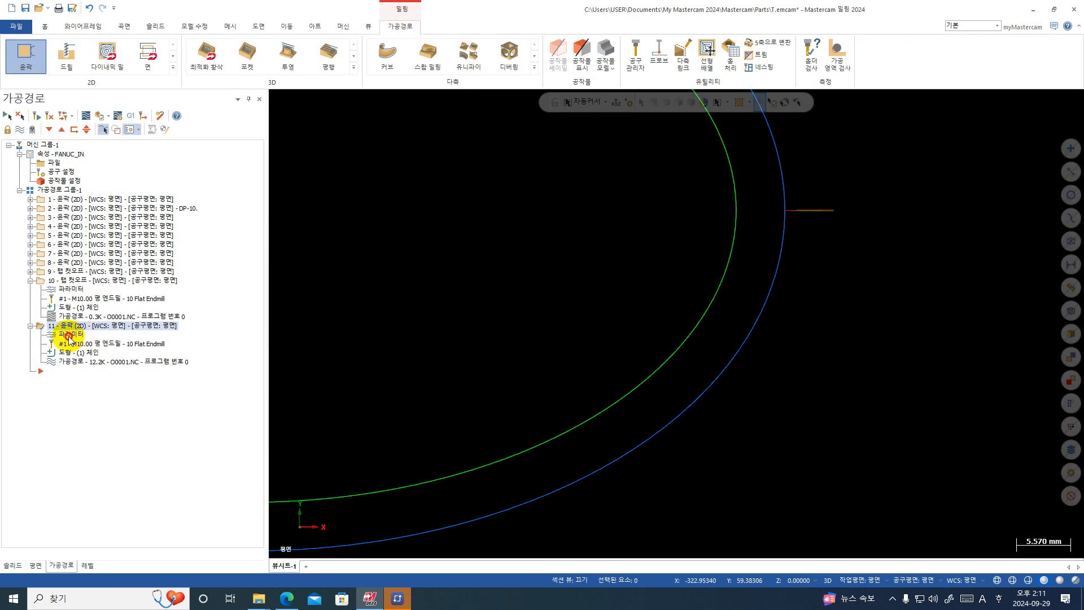
double_click(69, 335)
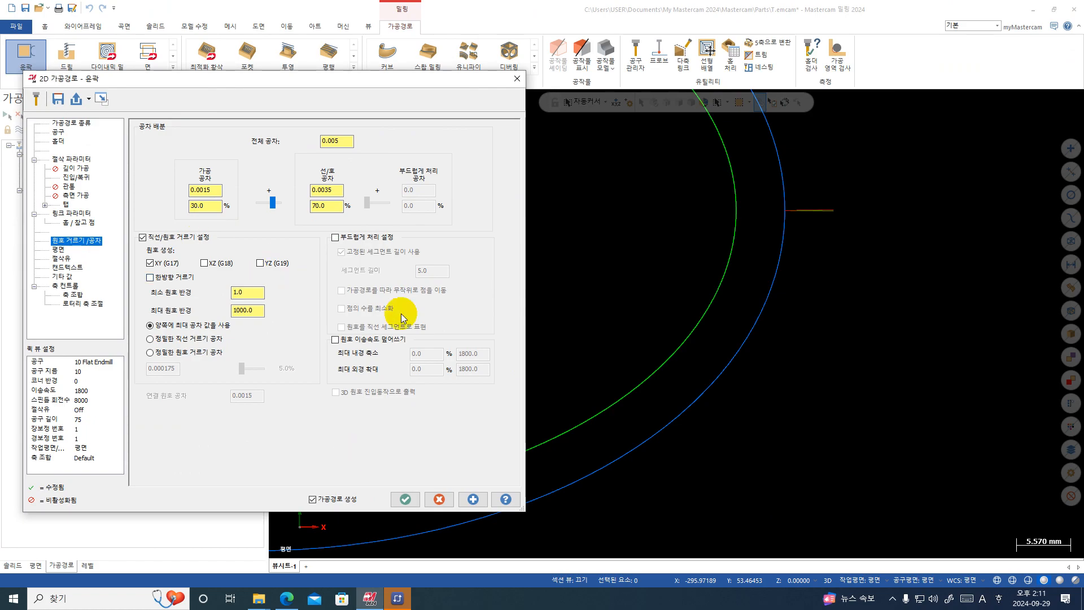
click(336, 238)
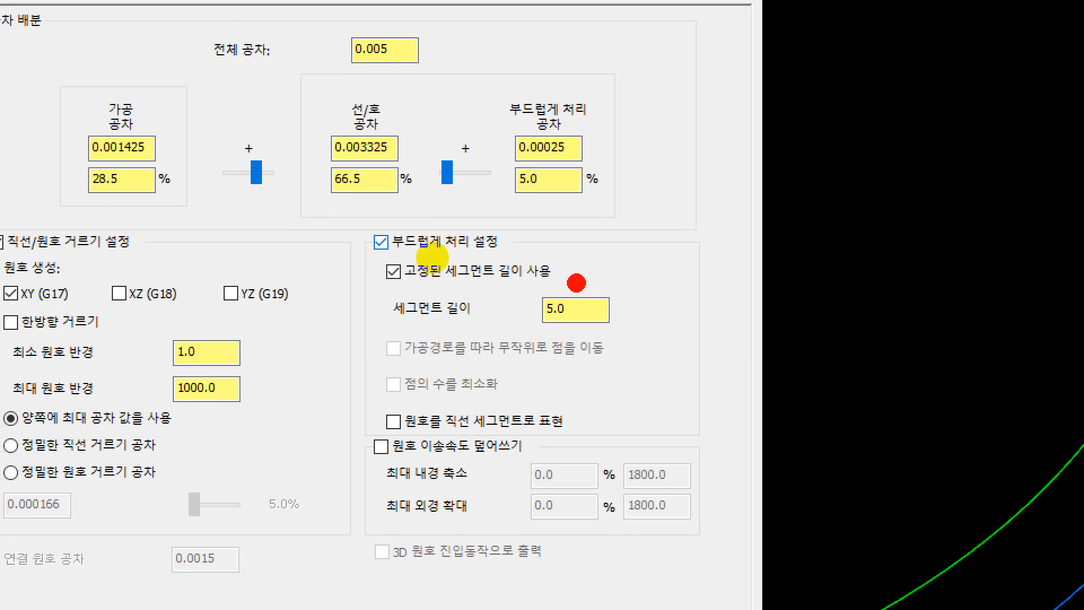
mouse_move(580, 255)
mouse_down()
mouse_move(579, 305)
mouse_move(399, 290)
mouse_move(375, 223)
mouse_move(567, 248)
mouse_up()
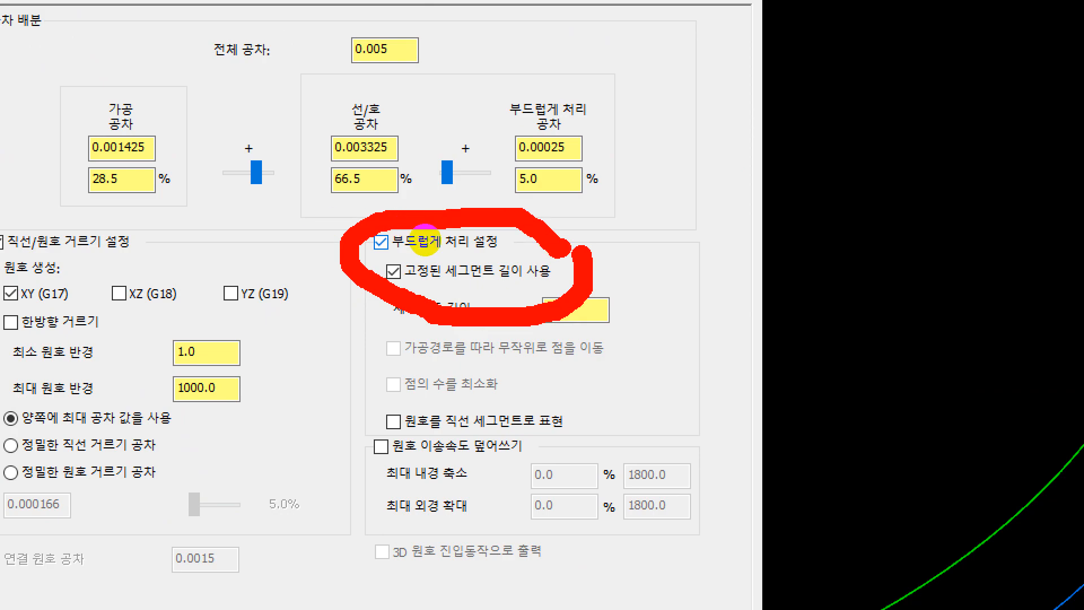
key(Escape)
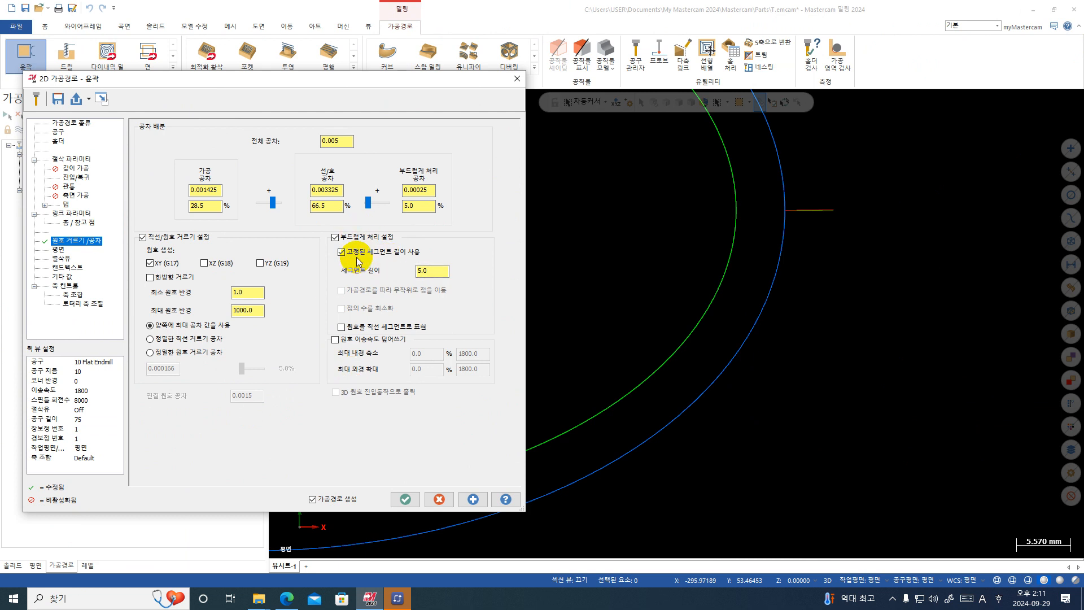
key(ctrl+1)
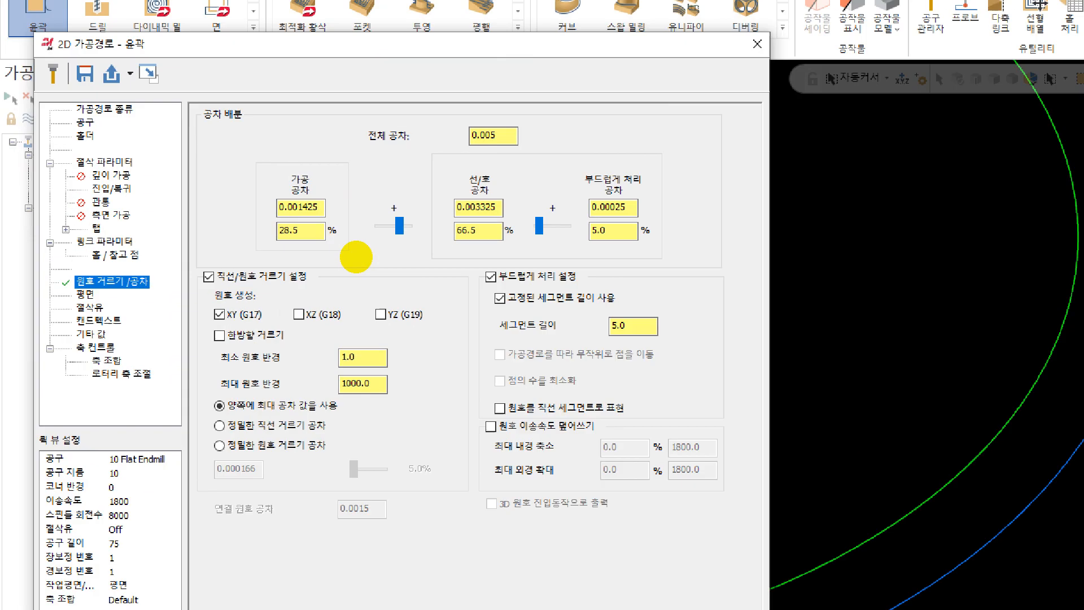
click(419, 241)
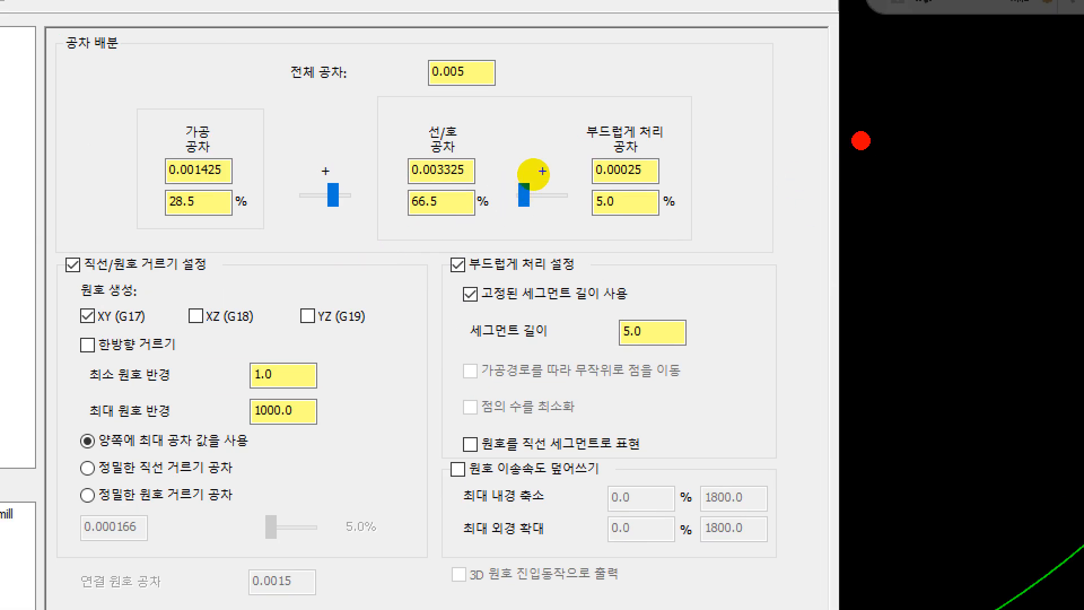
mouse_move(791, 134)
mouse_down()
mouse_move(831, 137)
mouse_move(891, 227)
mouse_up()
drag(787, 174, 870, 210)
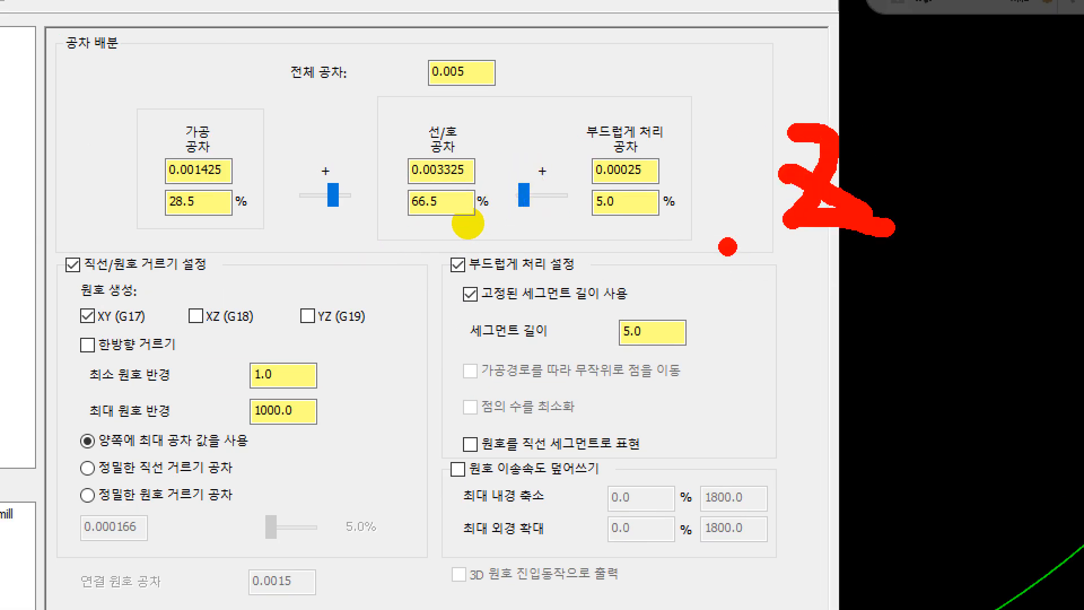
mouse_move(452, 255)
mouse_down()
mouse_move(80, 177)
mouse_move(552, 190)
mouse_move(492, 242)
mouse_move(448, 250)
mouse_up()
mouse_move(882, 277)
mouse_down()
mouse_move(872, 305)
mouse_move(762, 316)
mouse_move(623, 310)
mouse_up()
mouse_move(1010, 268)
mouse_down()
mouse_move(987, 291)
mouse_move(949, 458)
mouse_up()
mouse_move(883, 292)
mouse_down()
mouse_move(854, 327)
mouse_move(732, 335)
mouse_up()
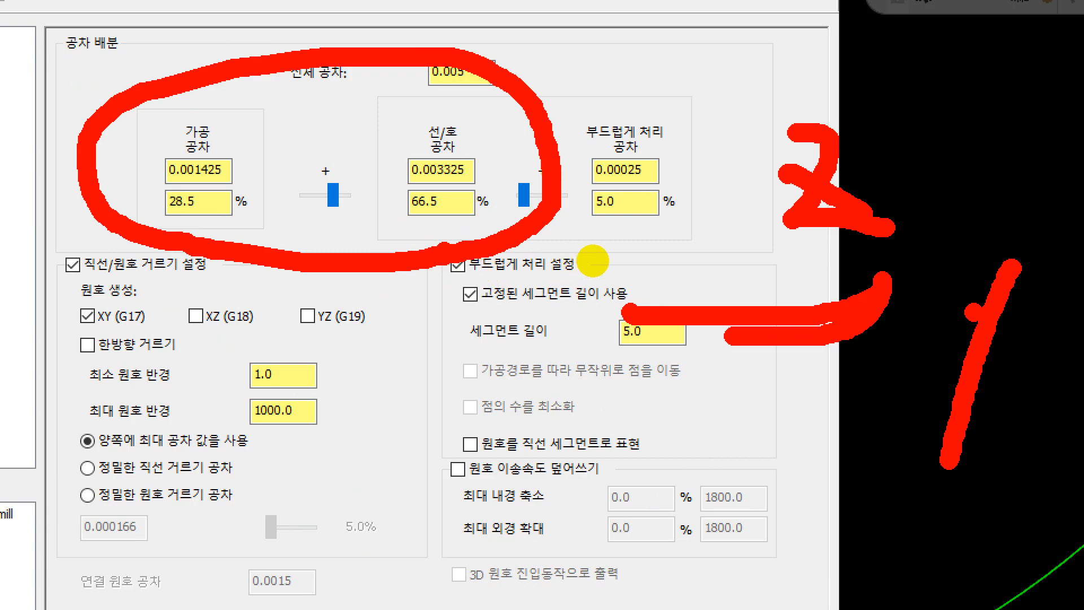
drag(977, 299, 956, 345)
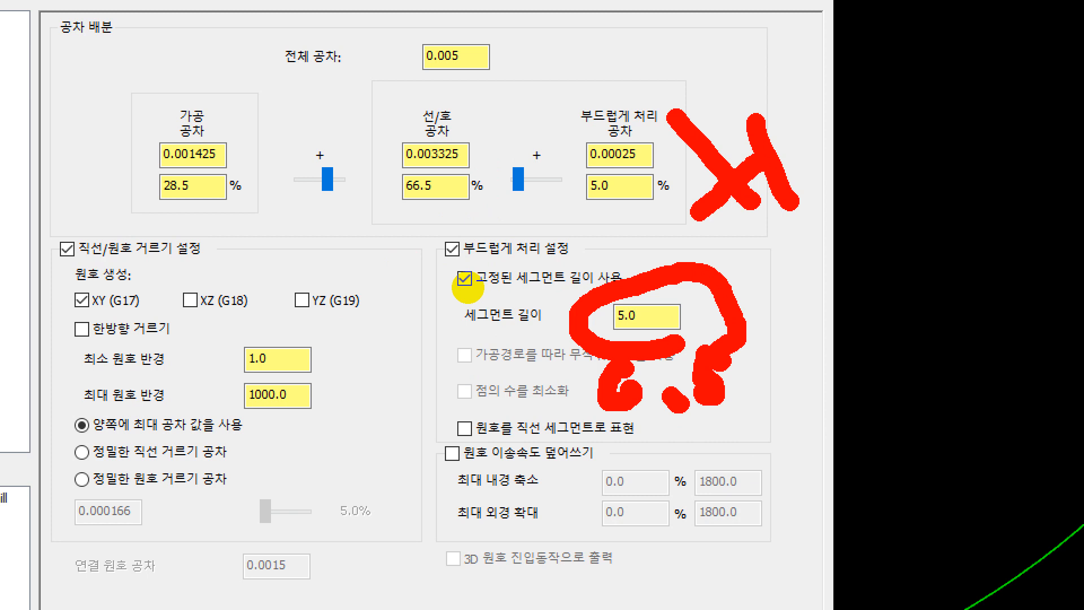
key(Escape)
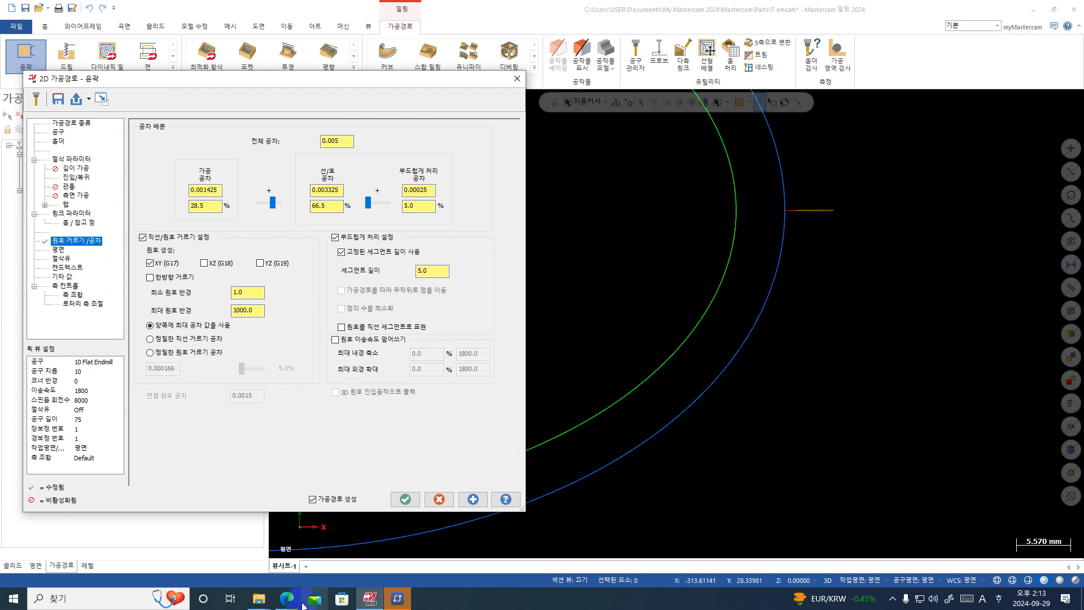
- Switch to mastercam2024-0523.pdf in Microsoft Edge and read the explanations of the smoothing options
click(289, 598)
scroll(496, 380, down, 10)
scroll(496, 381, up, 4)
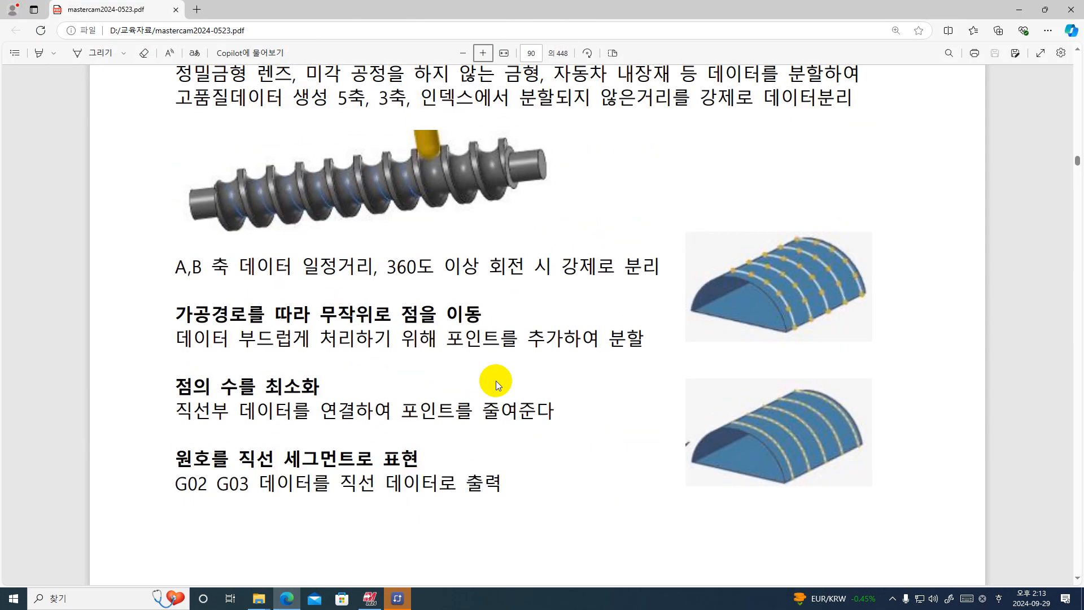
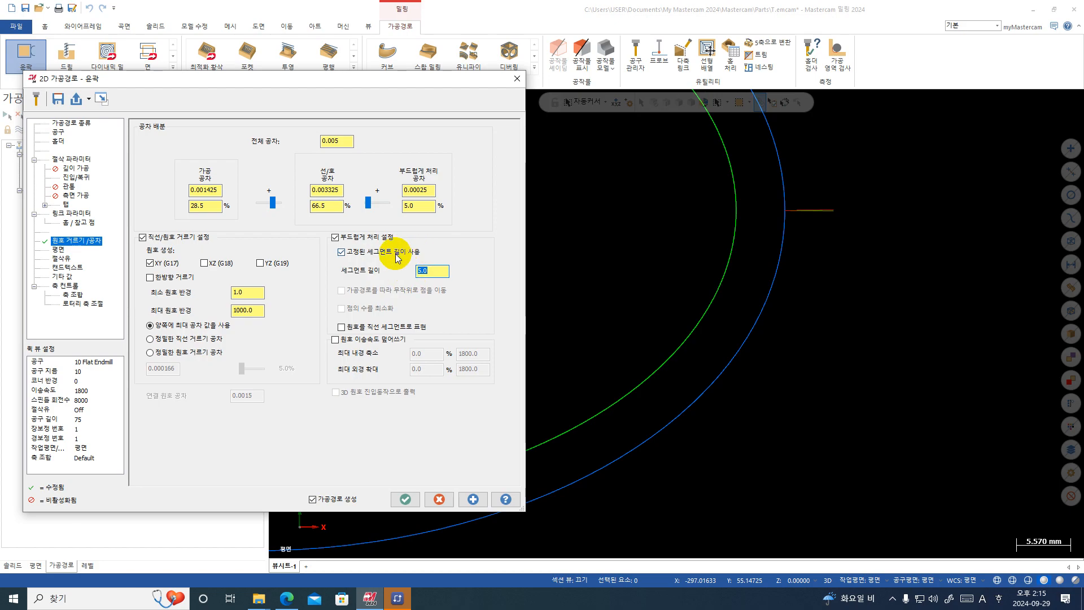
- Turn off the fixed segment length option in the contour's smoothing settings in Mastercam
click(396, 255)
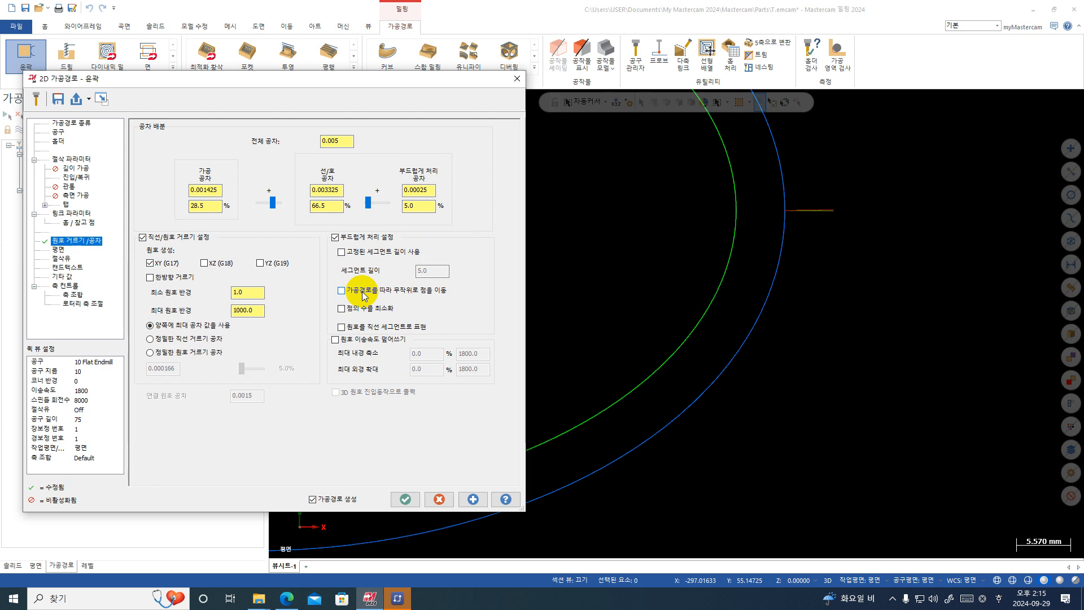
click(350, 241)
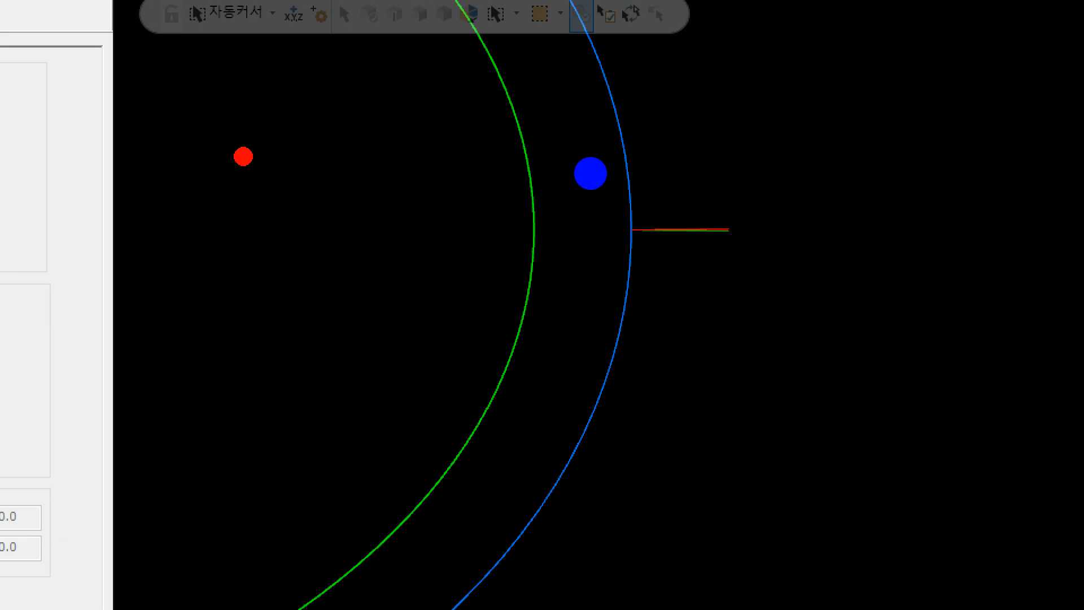
mouse_move(590, 187)
mouse_down()
mouse_move(597, 196)
mouse_move(699, 191)
mouse_move(723, 169)
mouse_up()
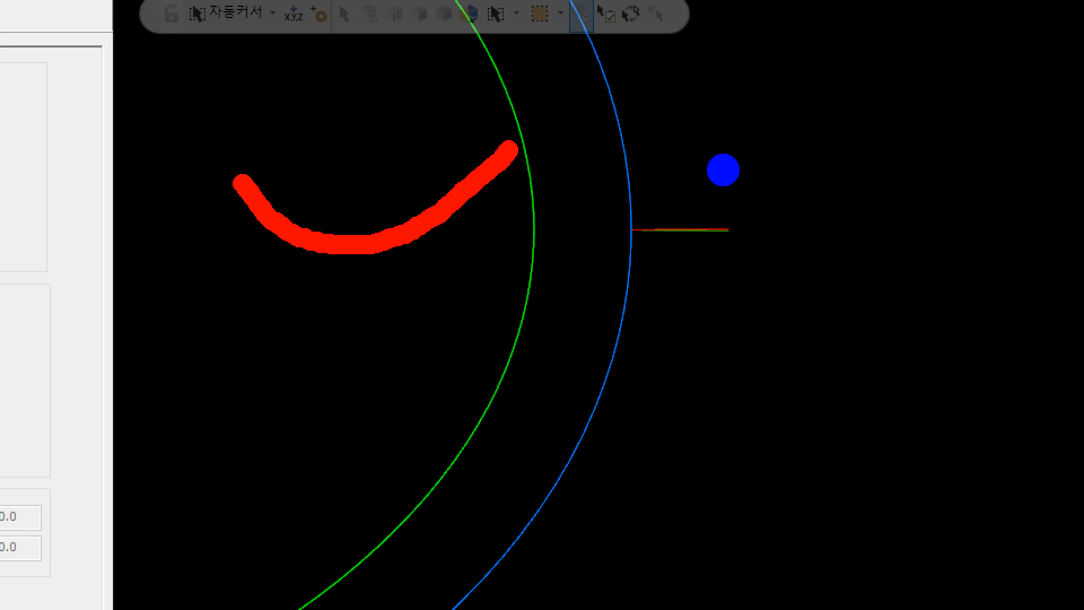
mouse_move(252, 235)
mouse_down()
mouse_move(288, 266)
mouse_move(416, 270)
mouse_up()
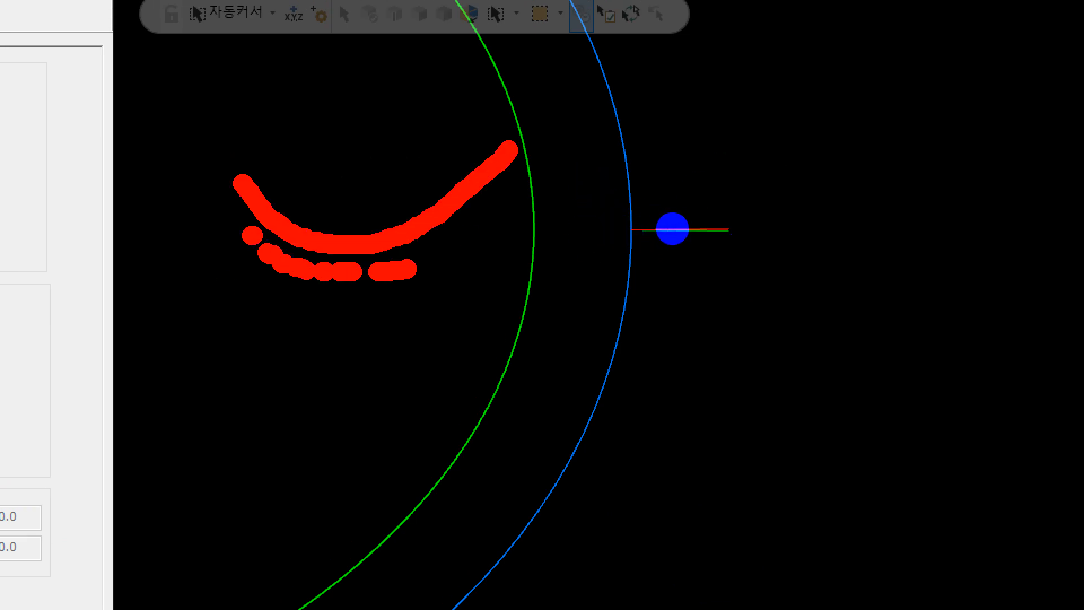
mouse_move(836, 116)
mouse_down()
mouse_move(786, 92)
mouse_move(592, 310)
mouse_up()
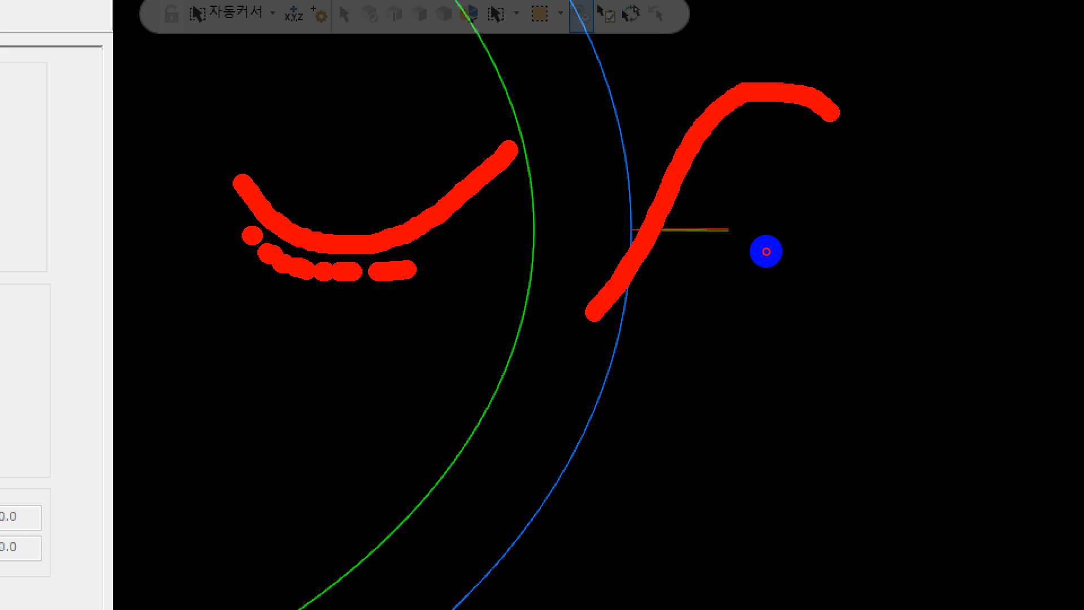
mouse_move(756, 58)
mouse_down()
mouse_move(658, 100)
mouse_move(693, 37)
mouse_move(568, 212)
mouse_up()
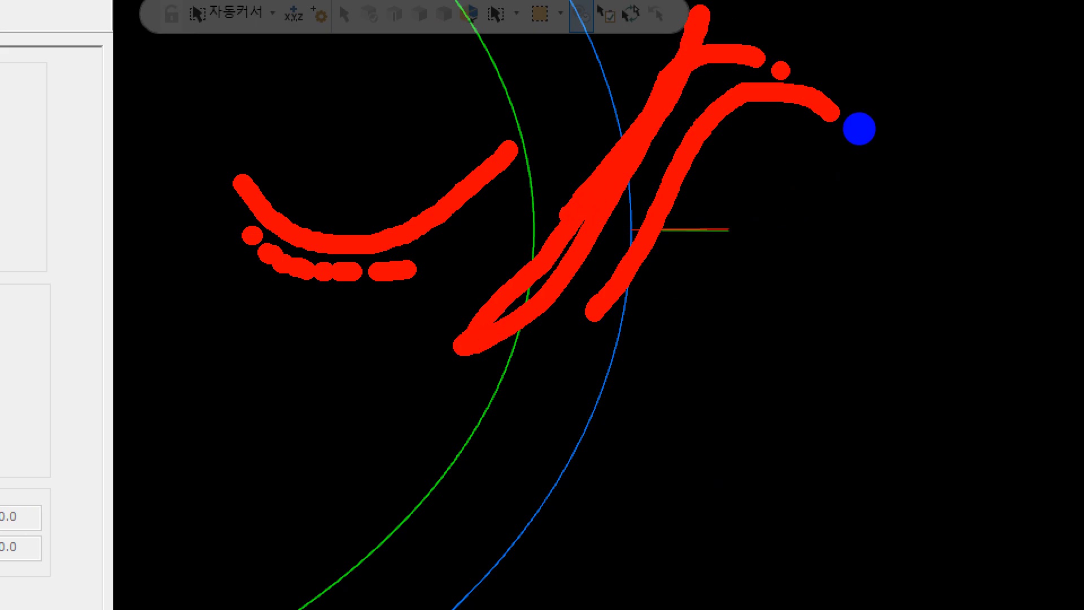
drag(775, 66, 716, 126)
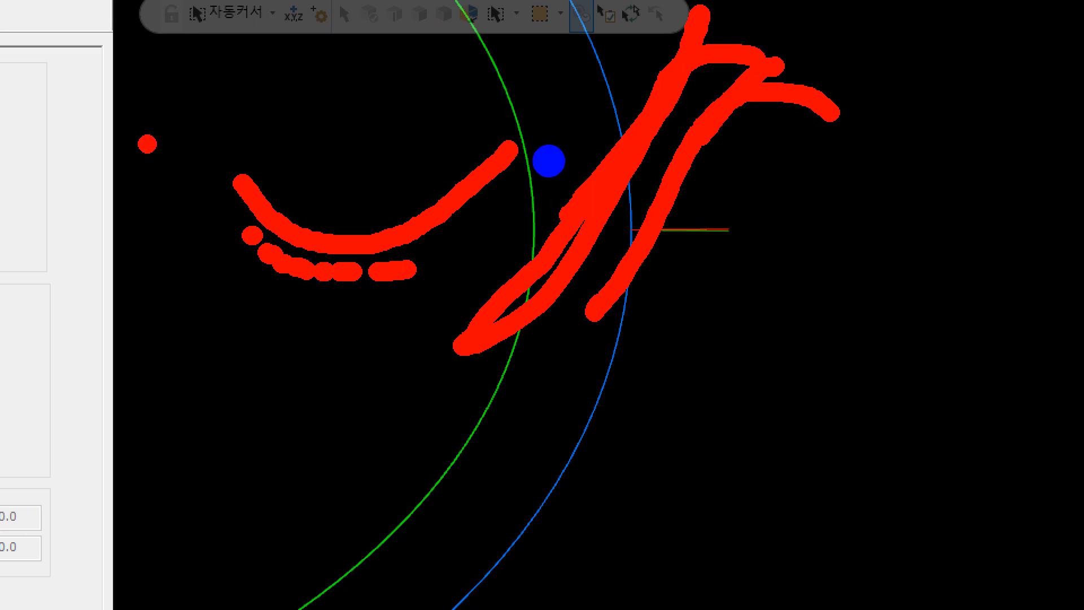
mouse_move(232, 114)
mouse_down()
mouse_move(252, 163)
mouse_move(331, 197)
mouse_move(359, 177)
mouse_up()
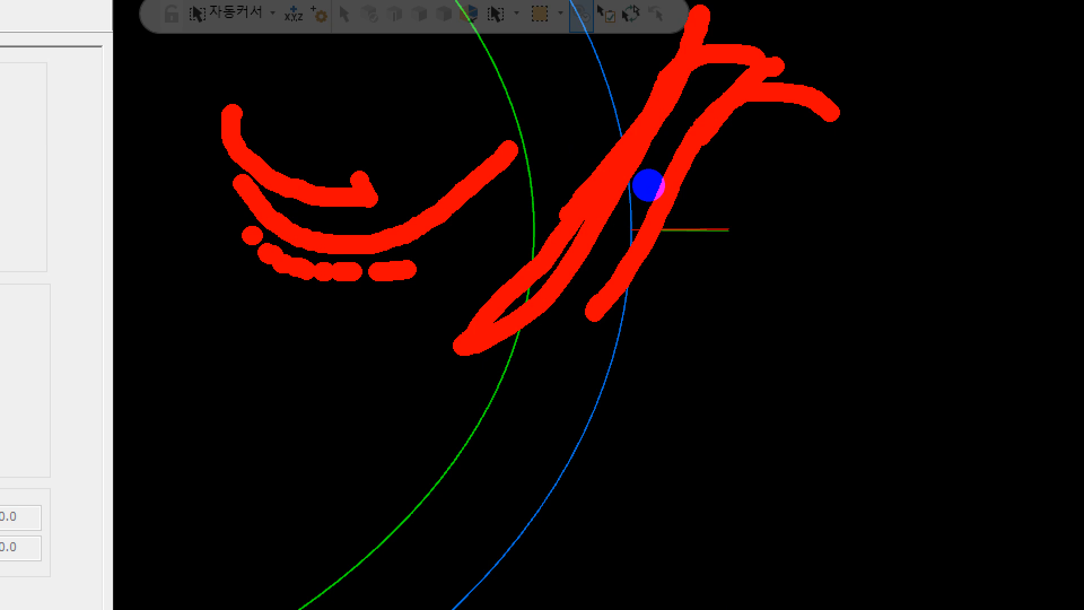
drag(188, 191, 202, 197)
mouse_move(224, 219)
mouse_down()
mouse_move(252, 235)
mouse_move(359, 235)
mouse_up()
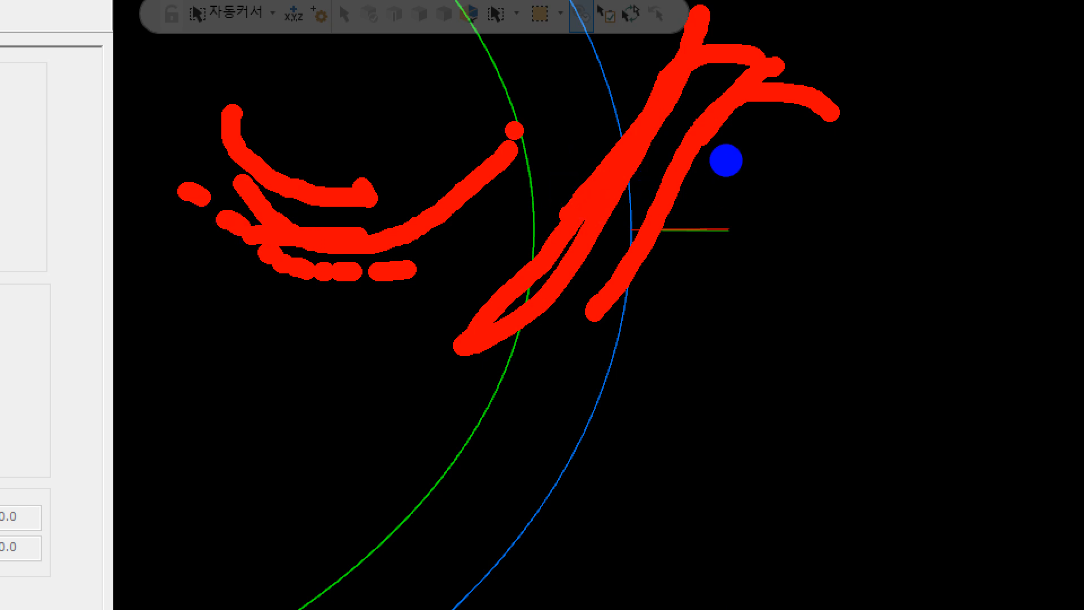
- Review the ellipse contour's tolerance distribution, annotating a 90/10 split between cut and line/arc tolerance, and outline the line/arc filter settings
key(Escape)
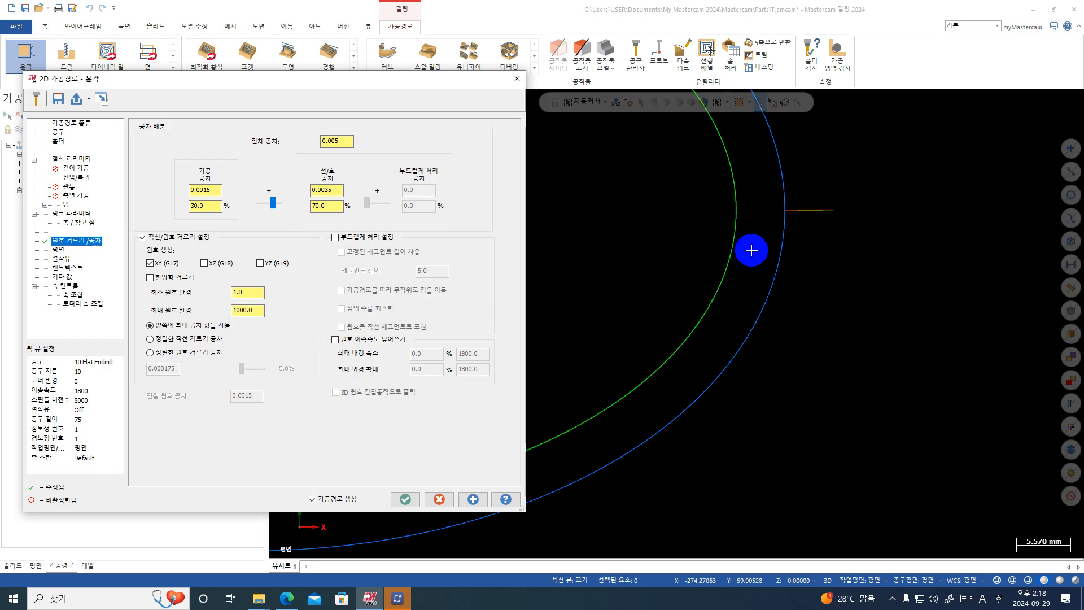
scroll(848, 266, down, 1)
scroll(916, 358, down, 1)
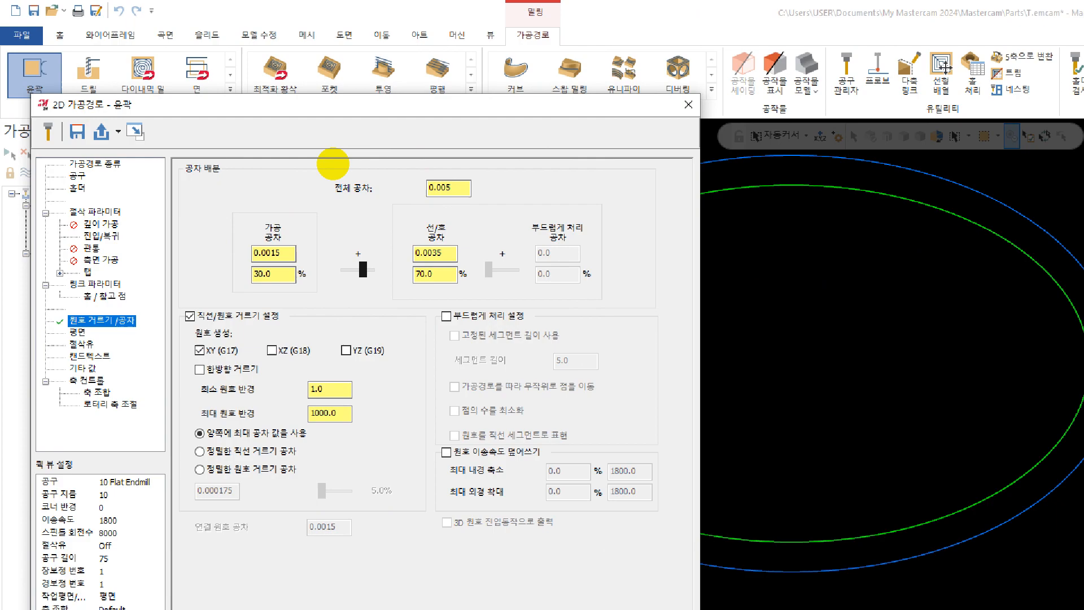
click(410, 224)
mouse_move(504, 168)
mouse_down()
mouse_move(507, 310)
mouse_move(261, 326)
mouse_up()
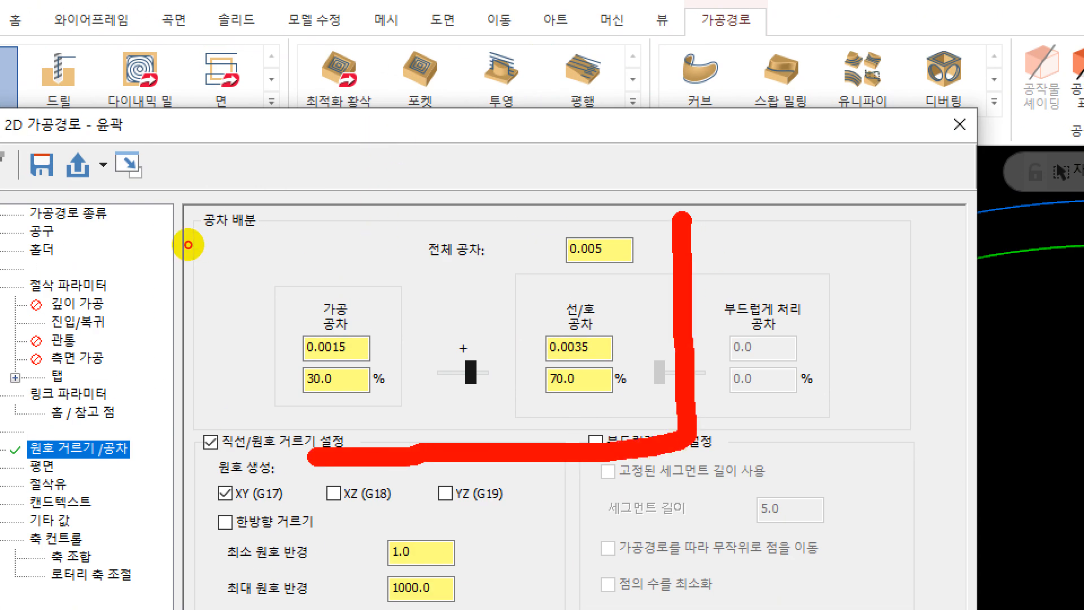
mouse_move(361, 446)
mouse_down()
mouse_move(314, 205)
mouse_move(779, 219)
mouse_up()
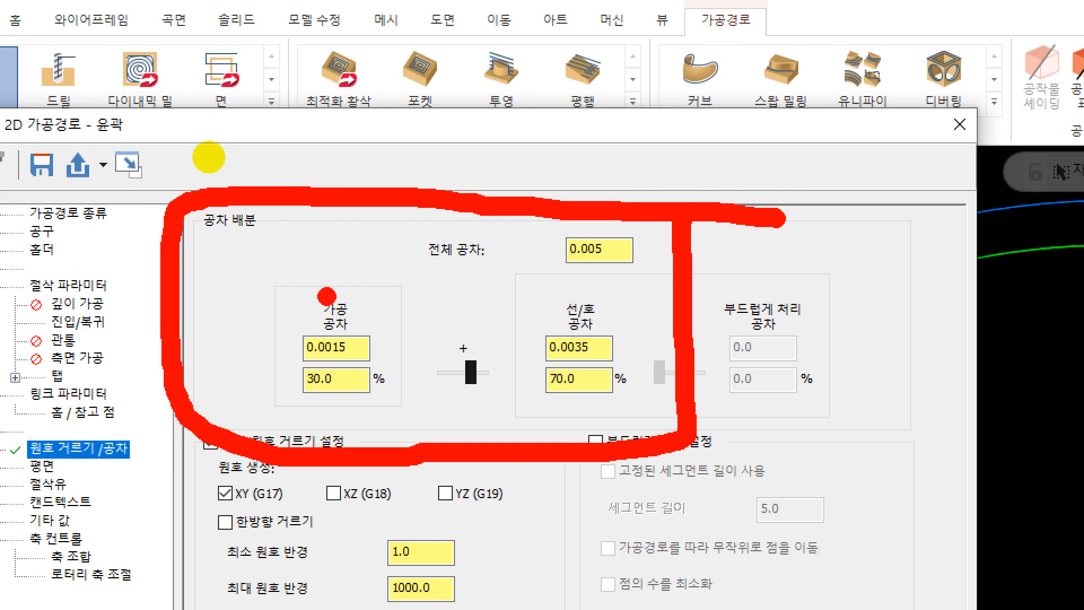
mouse_move(313, 240)
mouse_down()
mouse_move(368, 217)
mouse_move(345, 289)
mouse_up()
drag(389, 213, 433, 230)
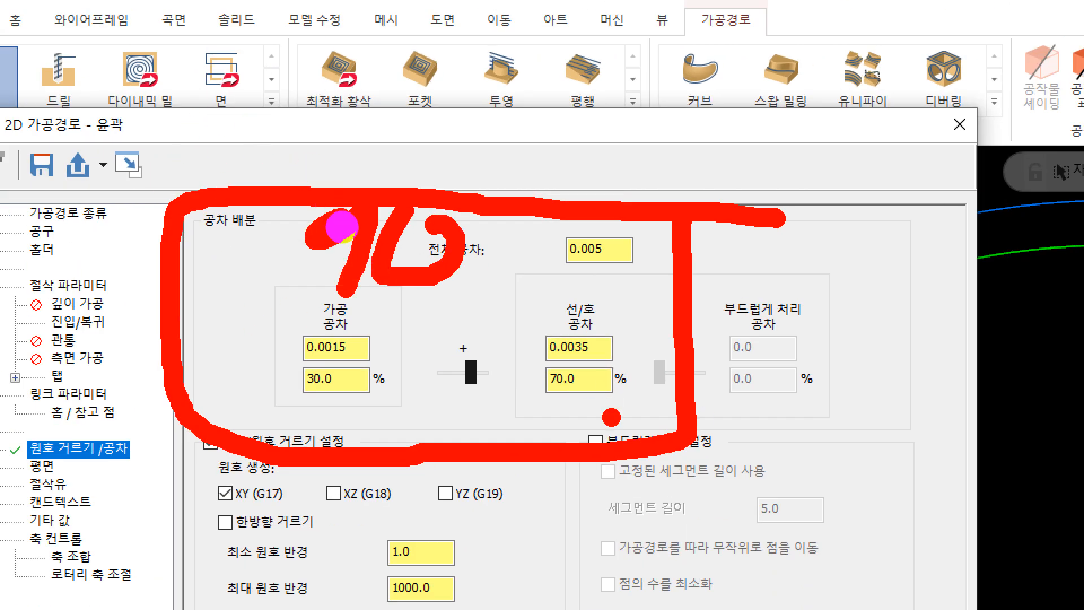
drag(637, 282, 568, 330)
drag(658, 312, 649, 311)
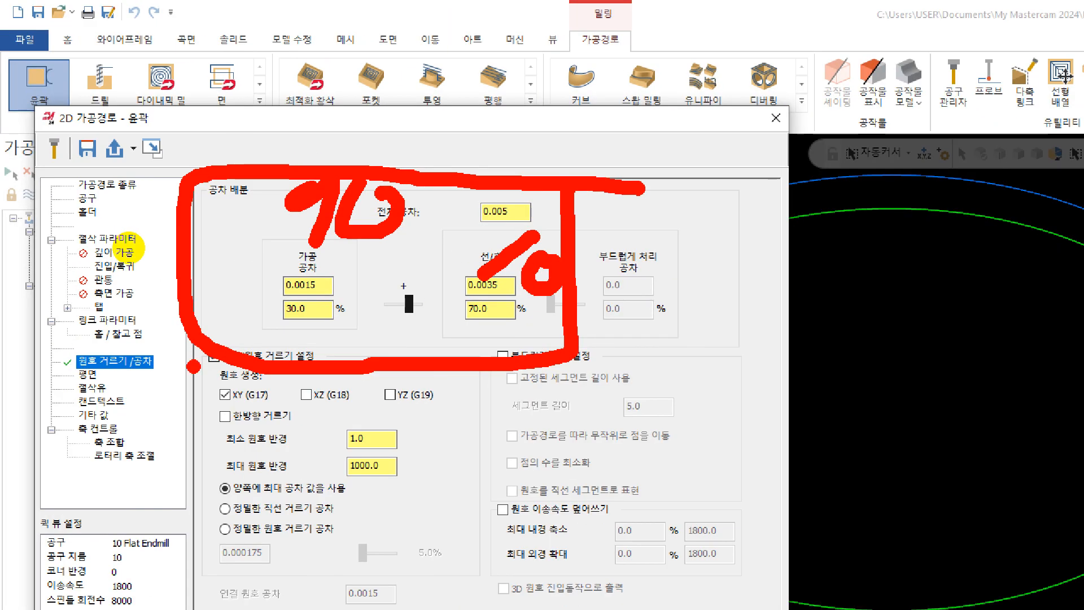
mouse_move(195, 376)
mouse_down()
mouse_move(433, 371)
mouse_move(483, 504)
mouse_move(254, 540)
mouse_move(195, 379)
mouse_up()
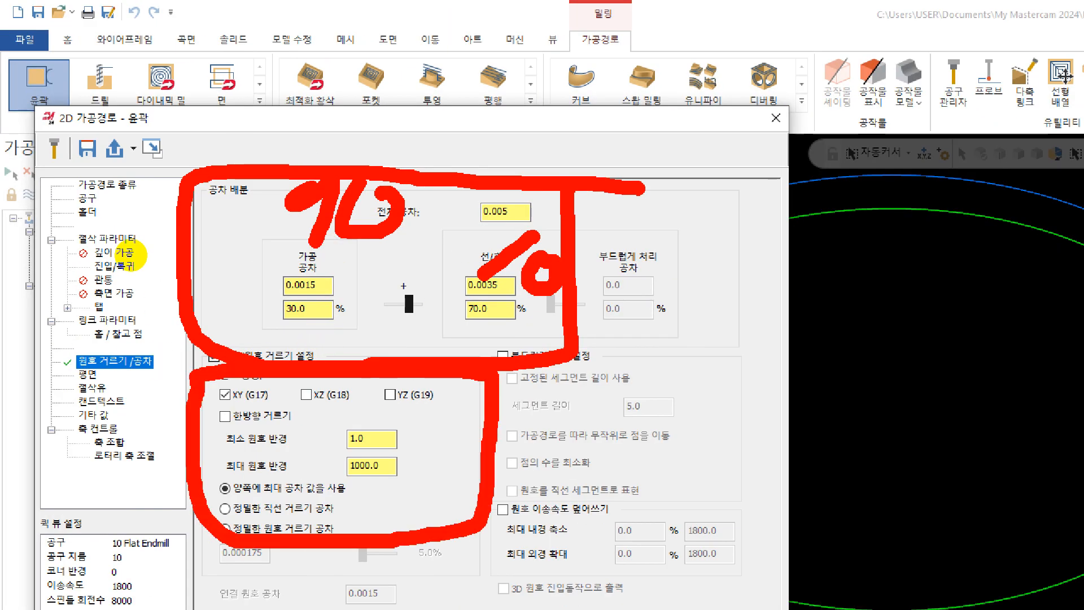
key(Escape)
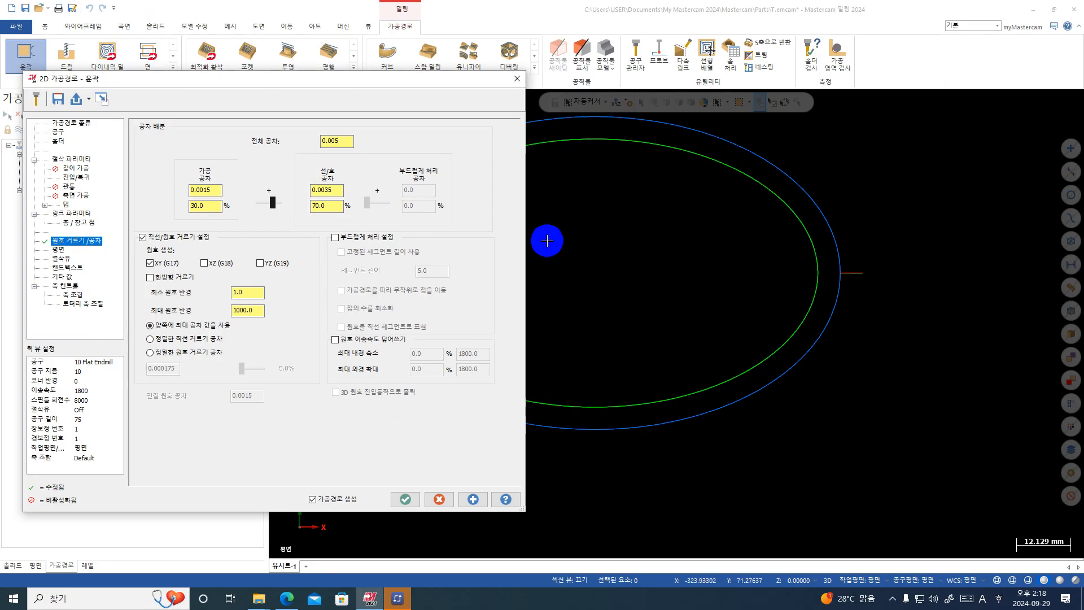
- Close the contour parameters with smoothing left off, and start a new file without saving T.emcam
click(349, 237)
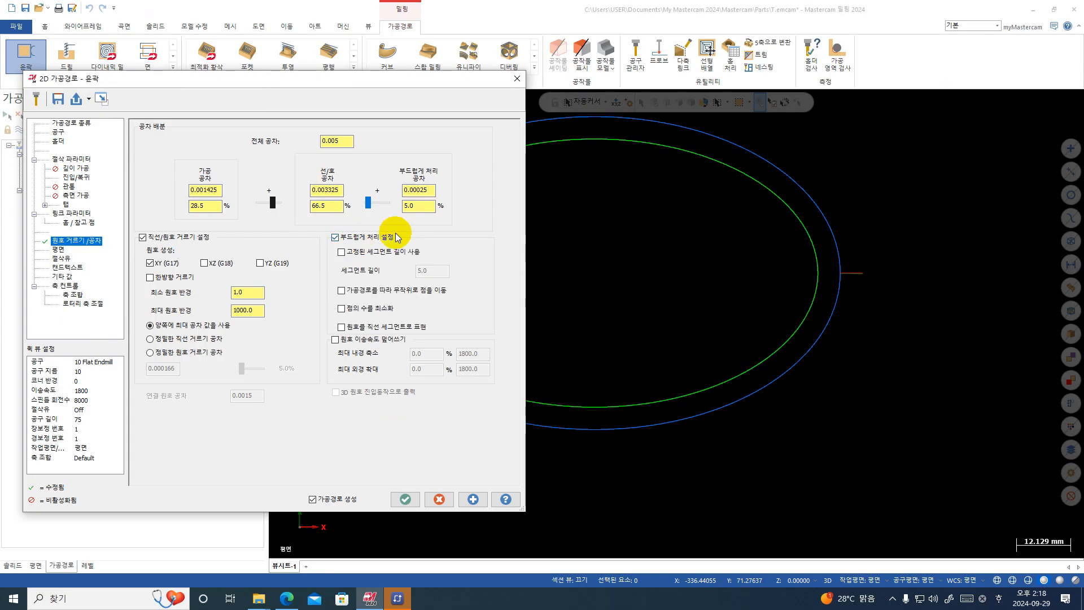
click(379, 240)
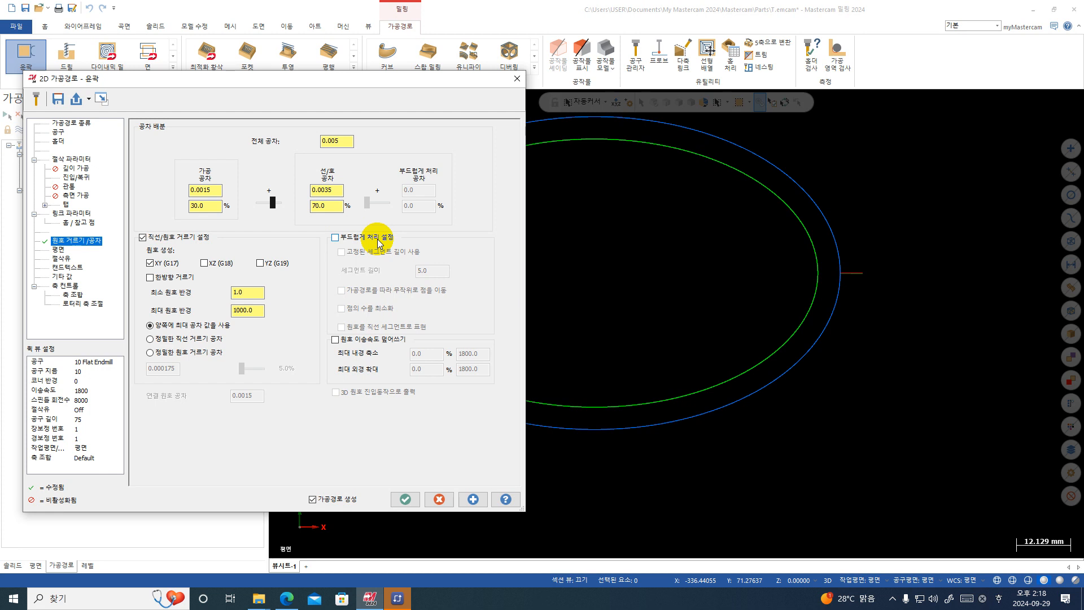
click(516, 79)
scroll(693, 353, down, 2)
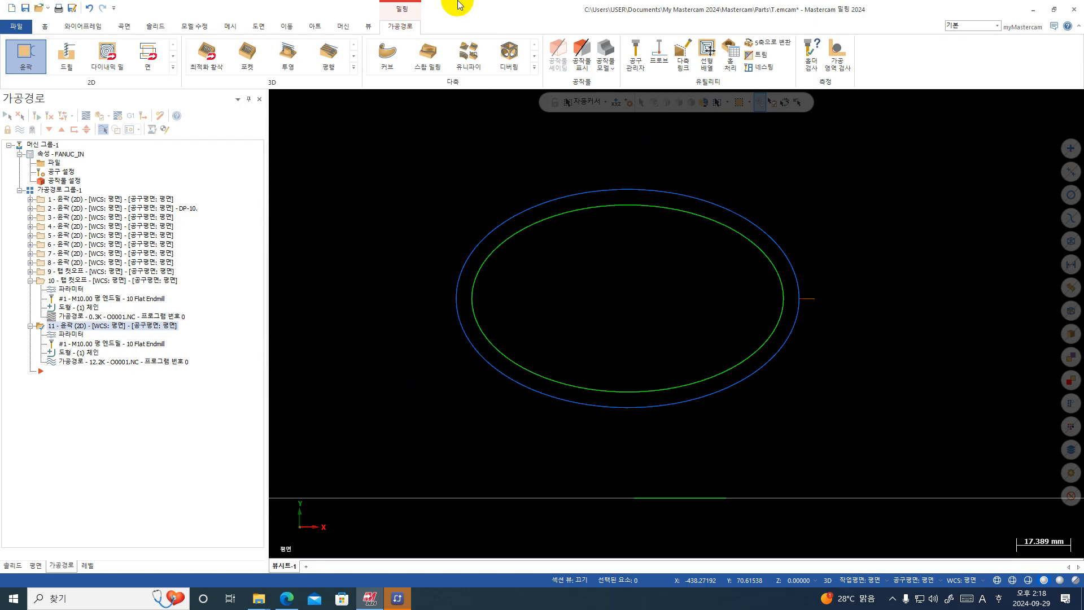
click(11, 8)
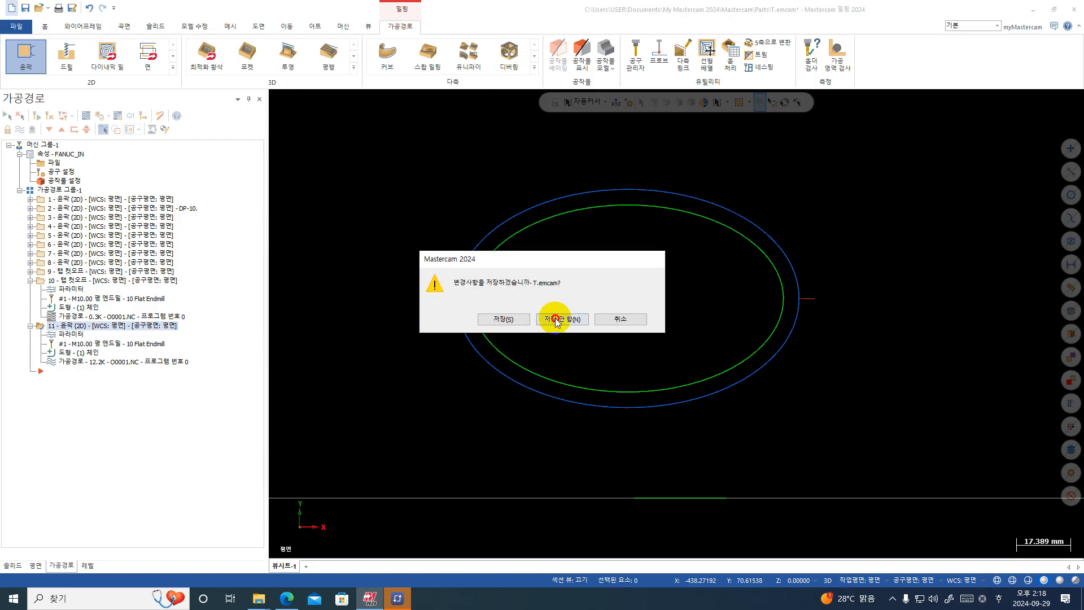
click(555, 319)
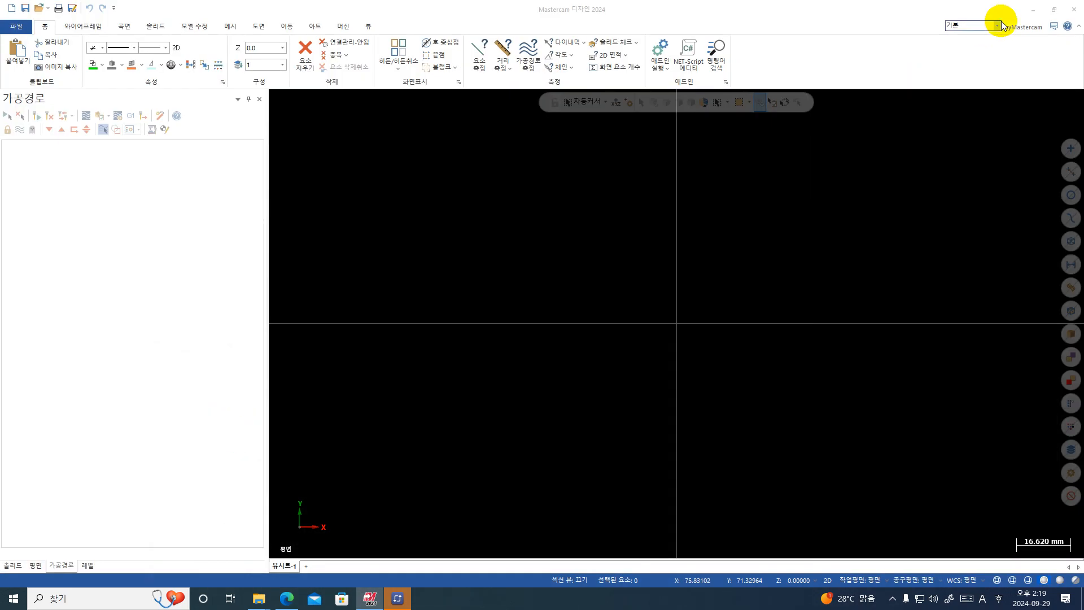
click(1030, 14)
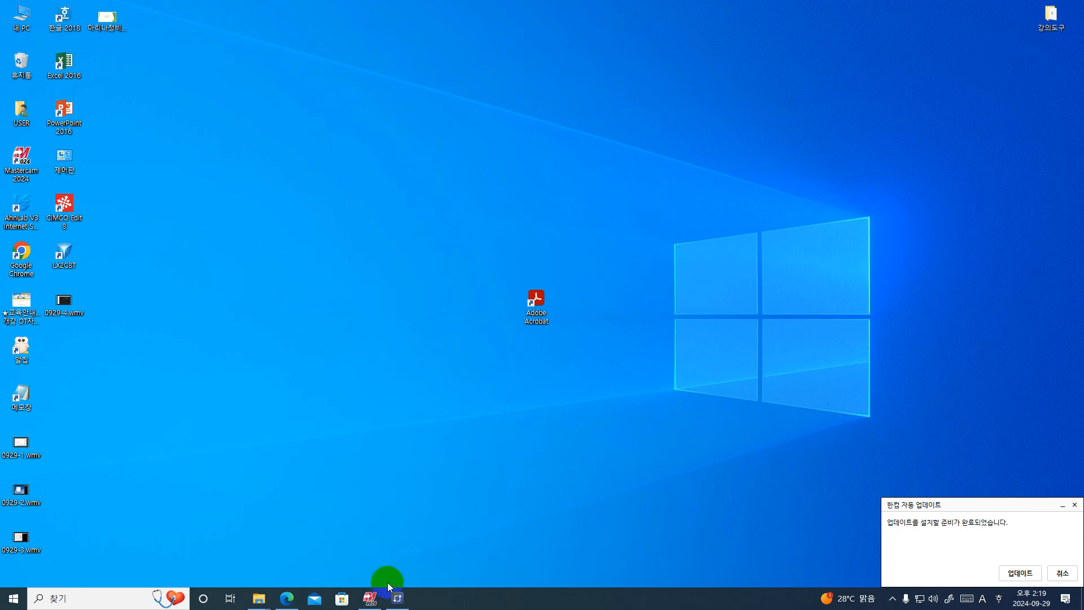
click(270, 596)
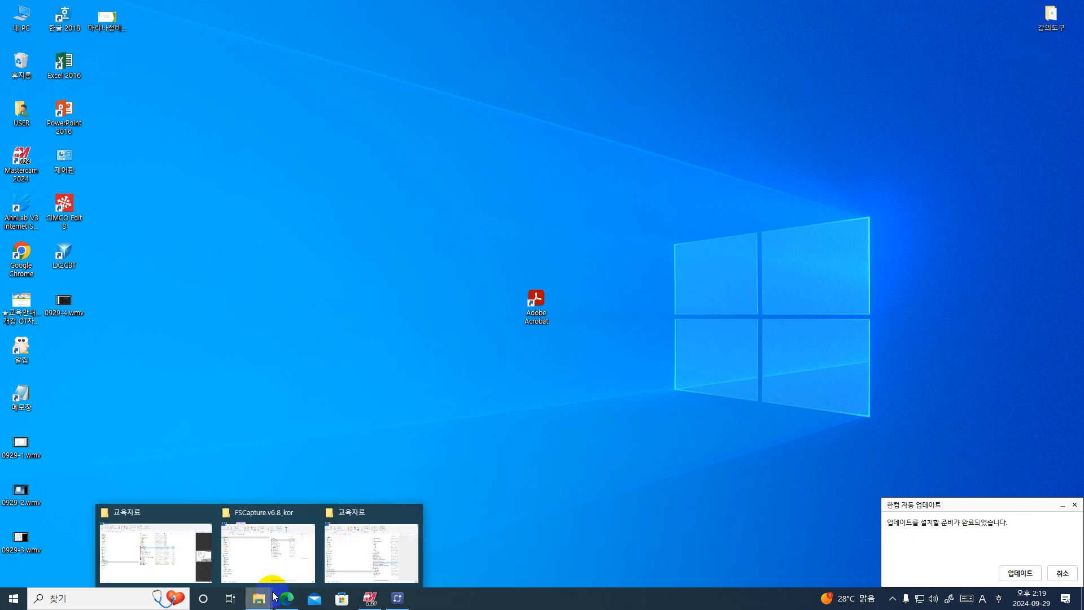
click(371, 551)
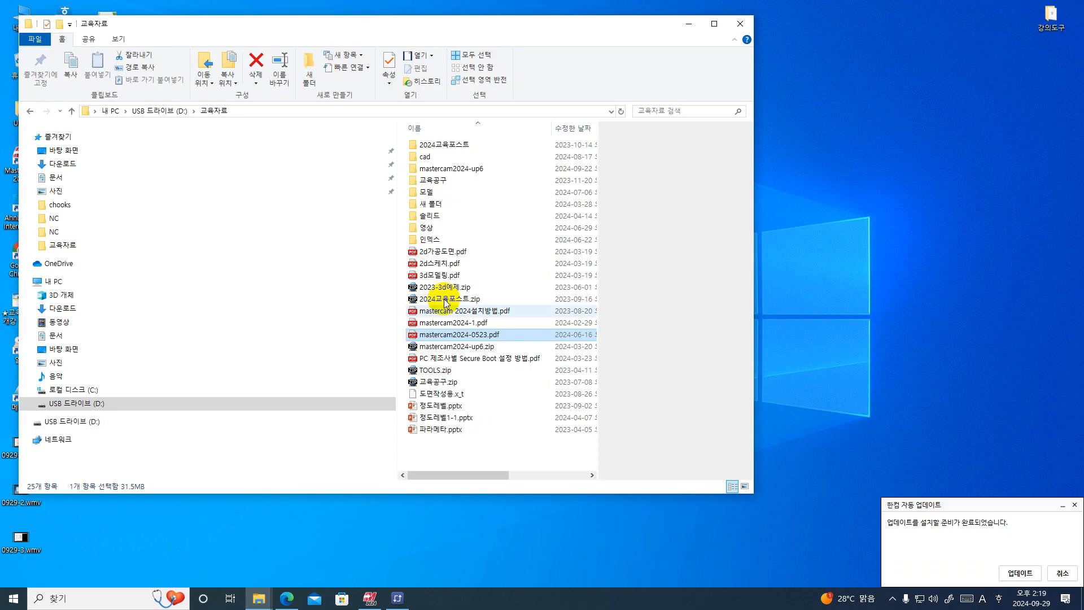
click(441, 252)
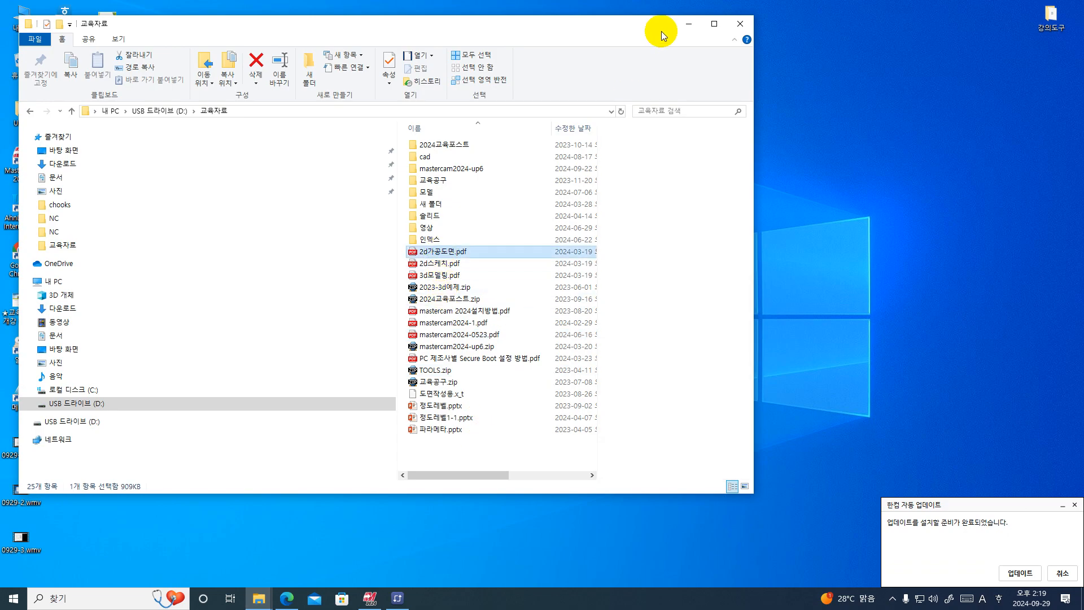
click(688, 24)
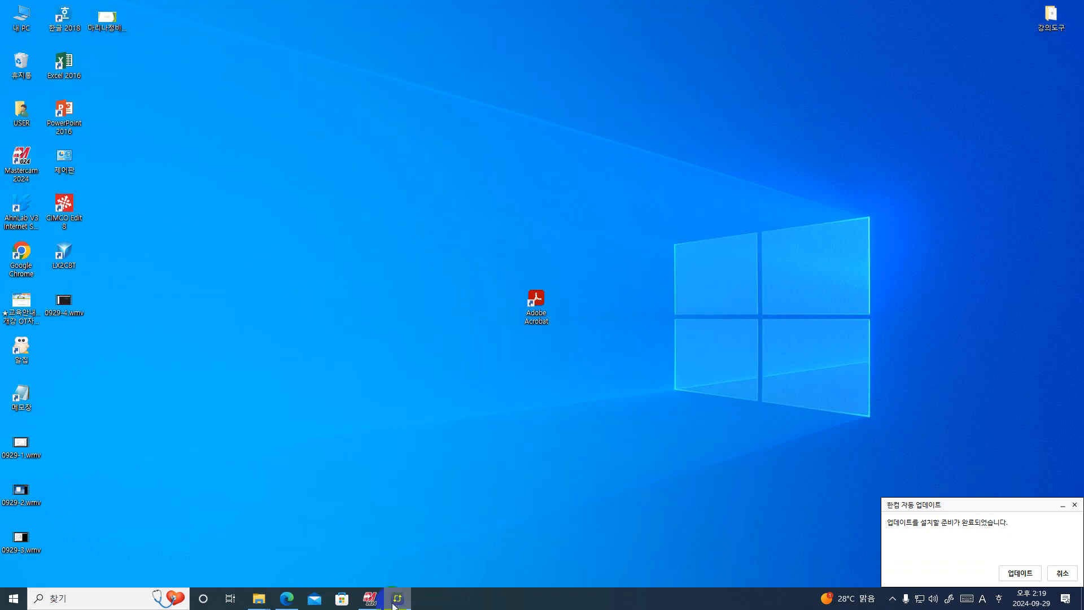
click(364, 606)
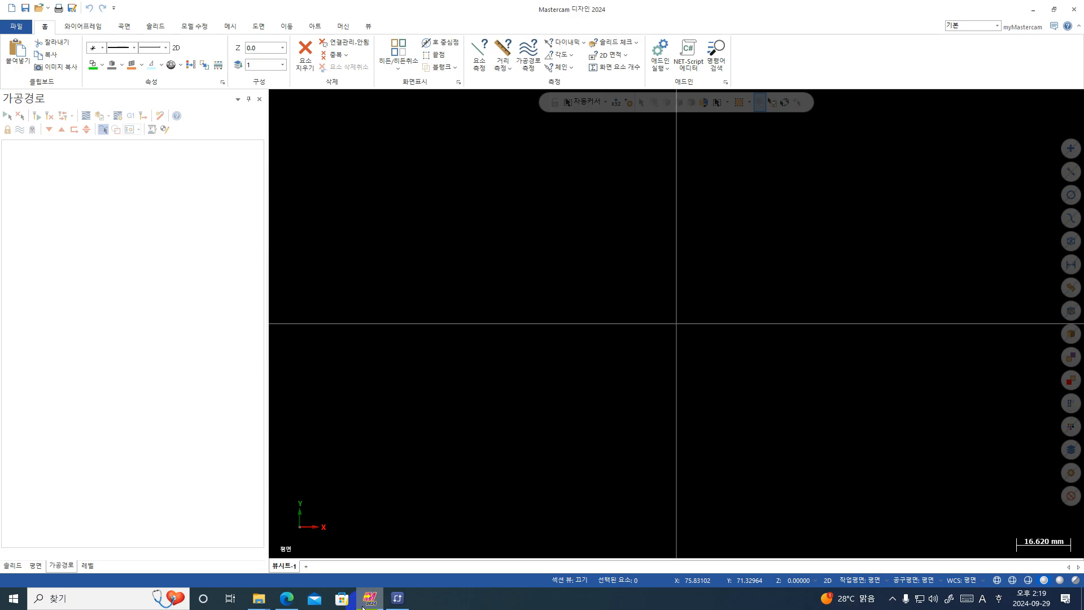
click(364, 606)
click(287, 599)
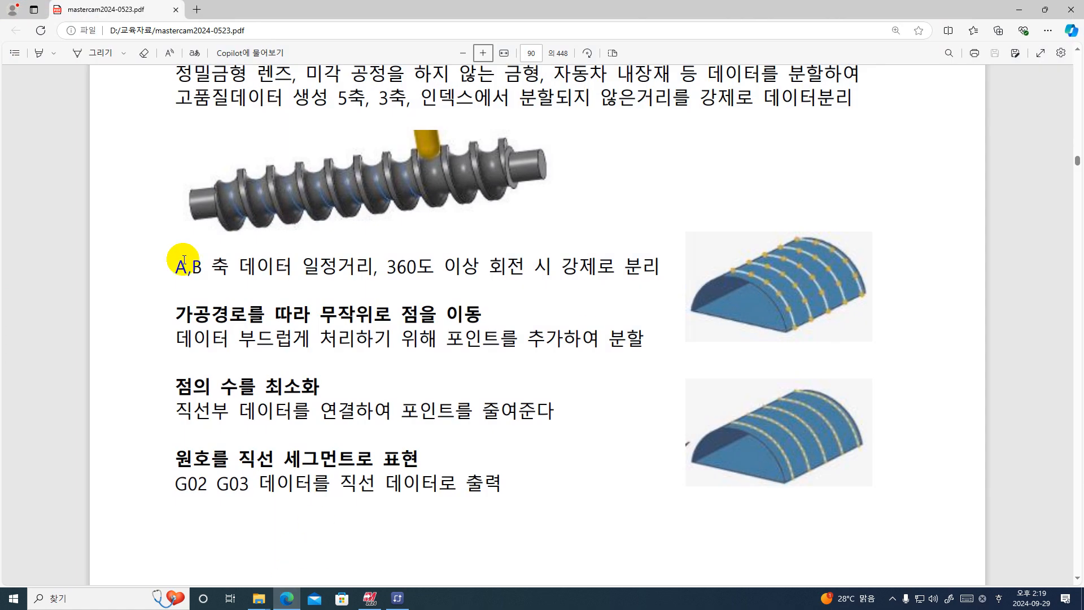
click(1019, 10)
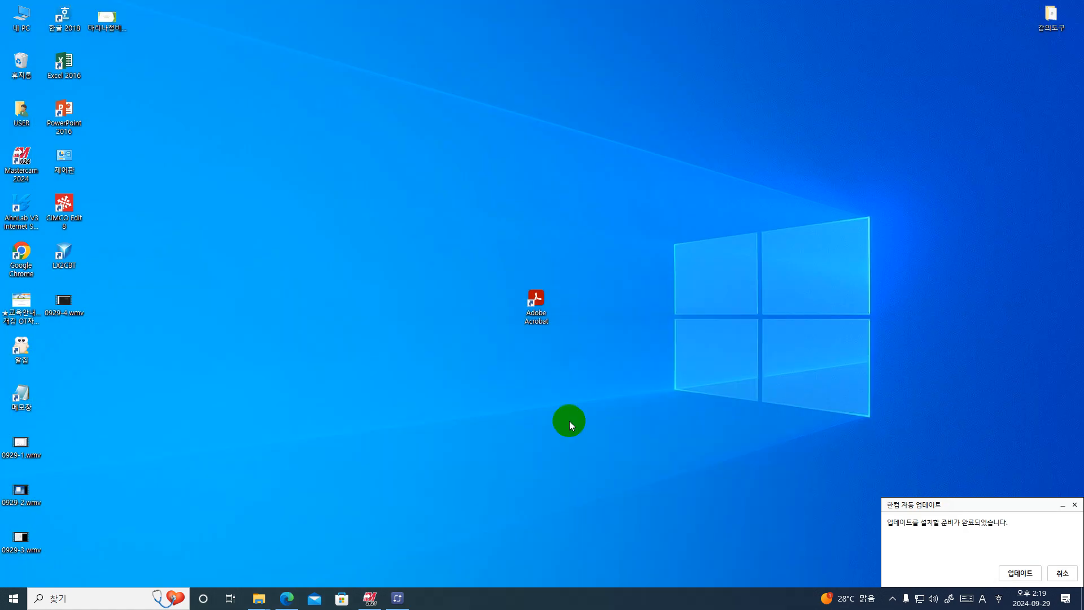
- Open 2d가공도면.pdf from the 교육자료 folder and go to the 2D 가공예제 1 drawing on page 1
click(252, 603)
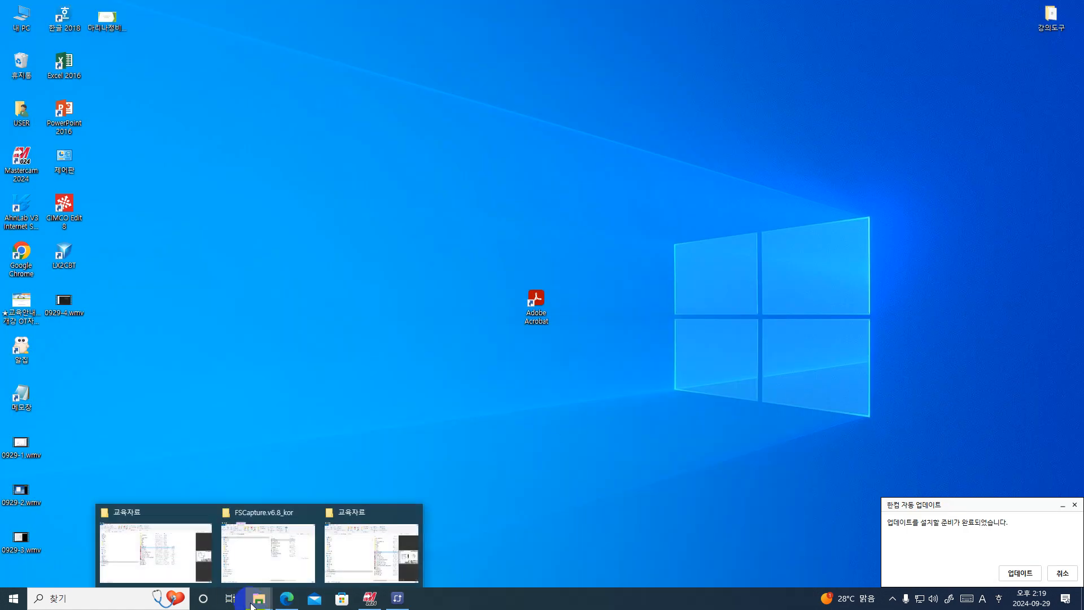
click(377, 555)
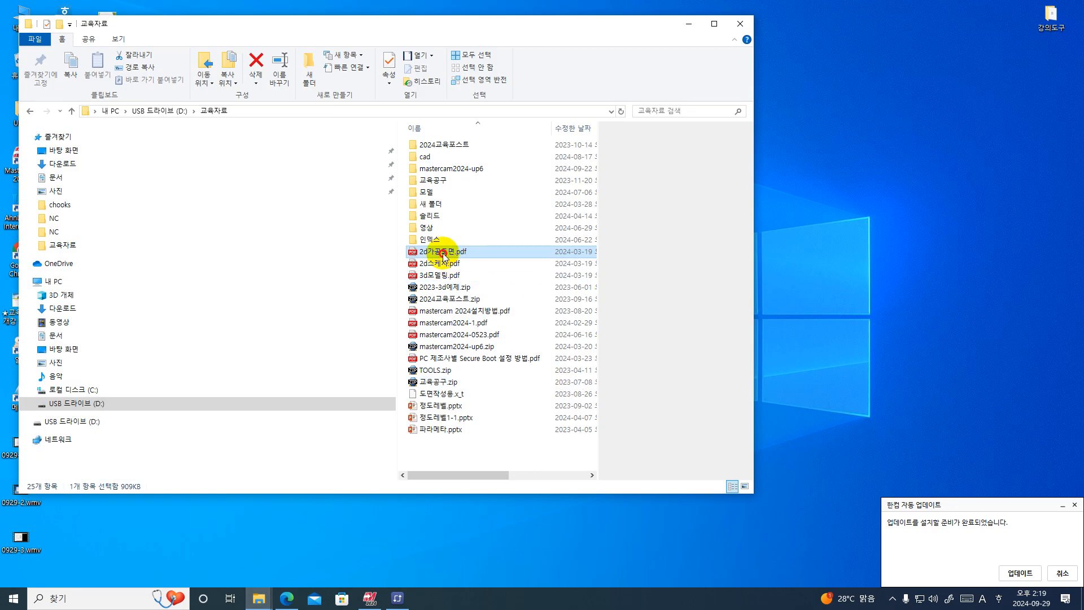
double_click(444, 257)
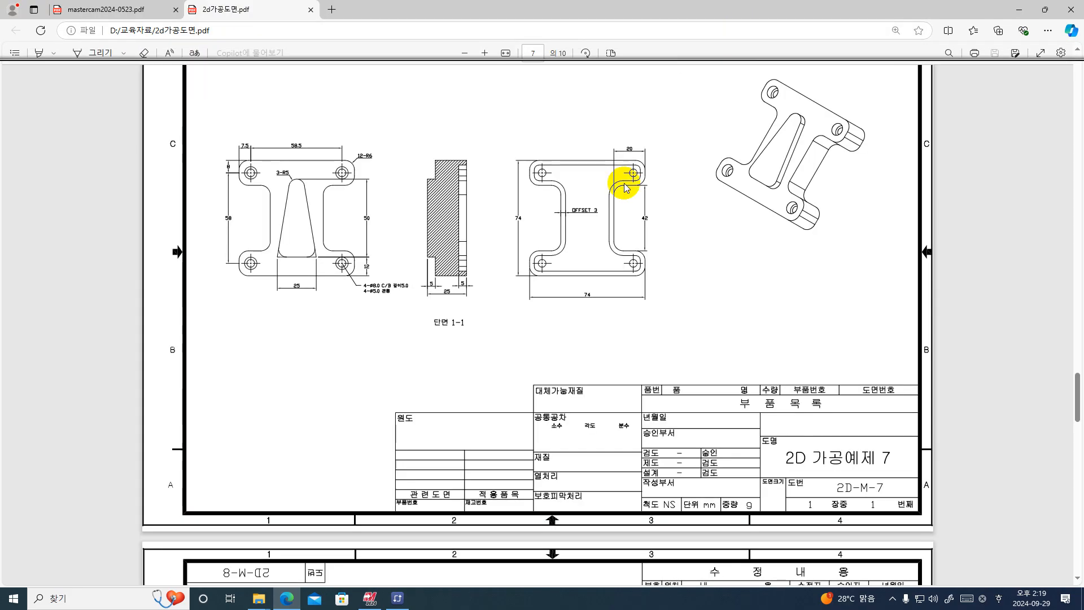
scroll(644, 225, down, 2)
scroll(662, 255, up, 12)
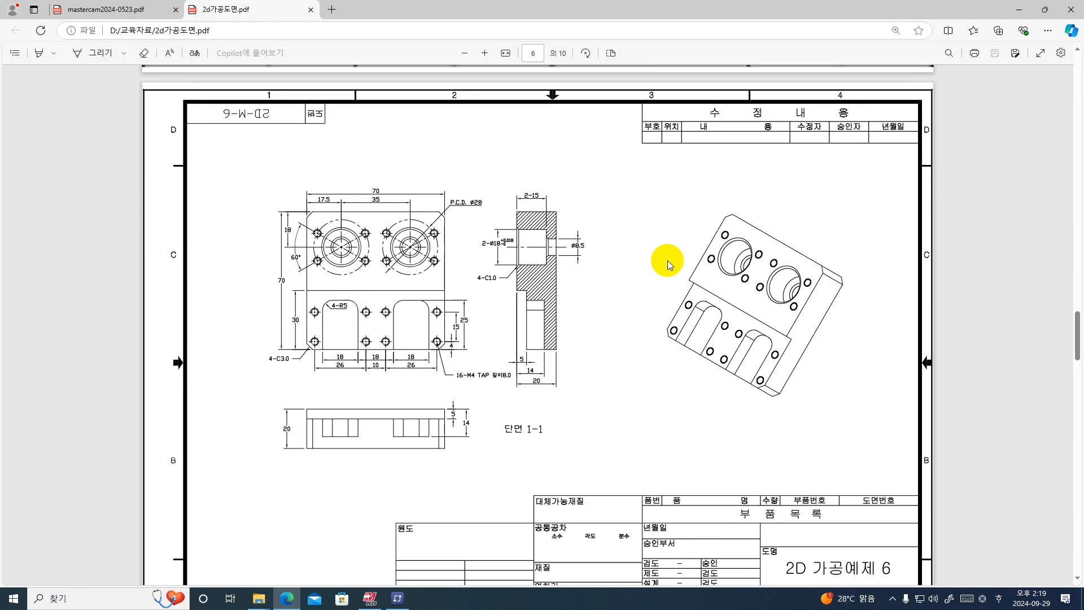
scroll(667, 260, up, 20)
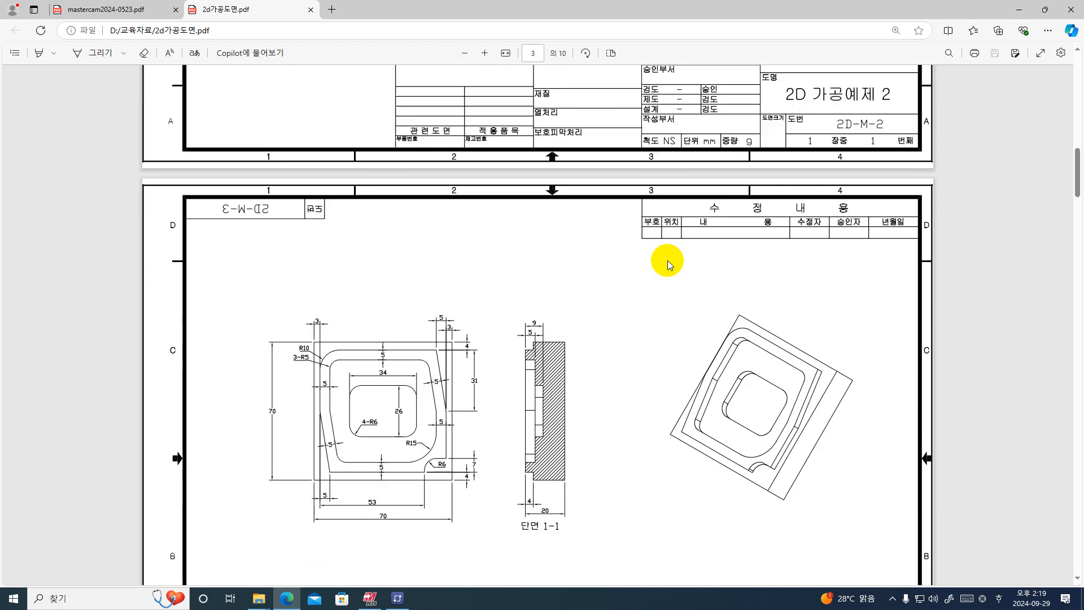
scroll(667, 260, up, 15)
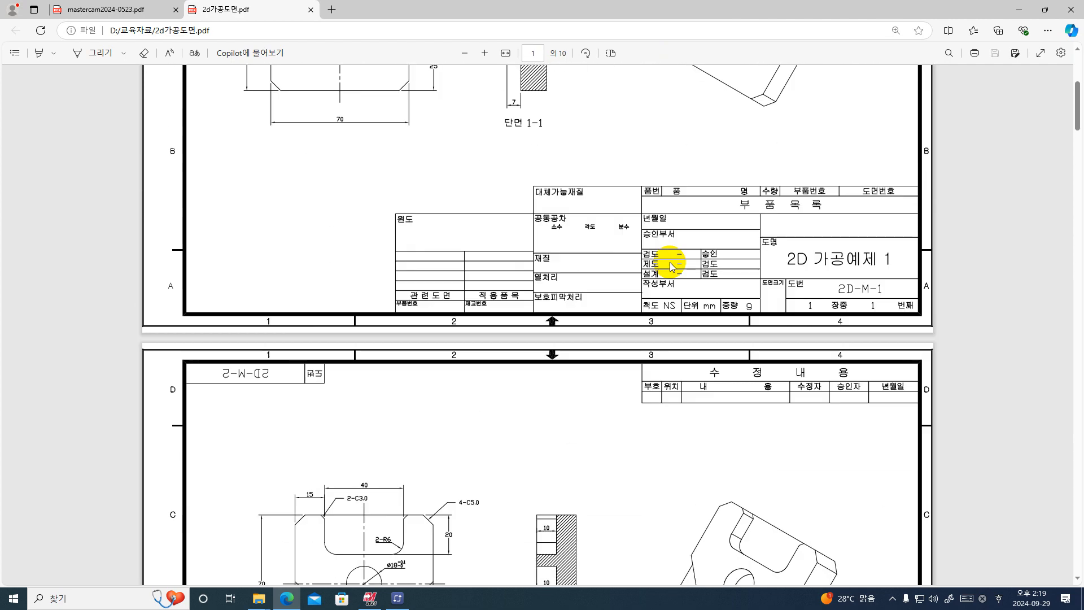
scroll(671, 266, up, 4)
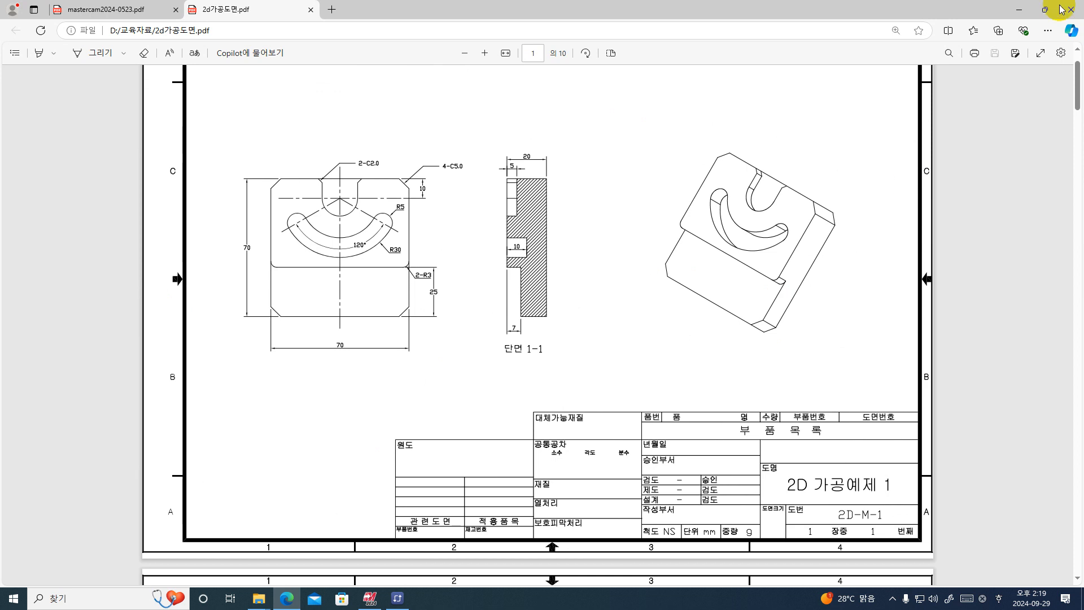
click(1018, 9)
click(682, 26)
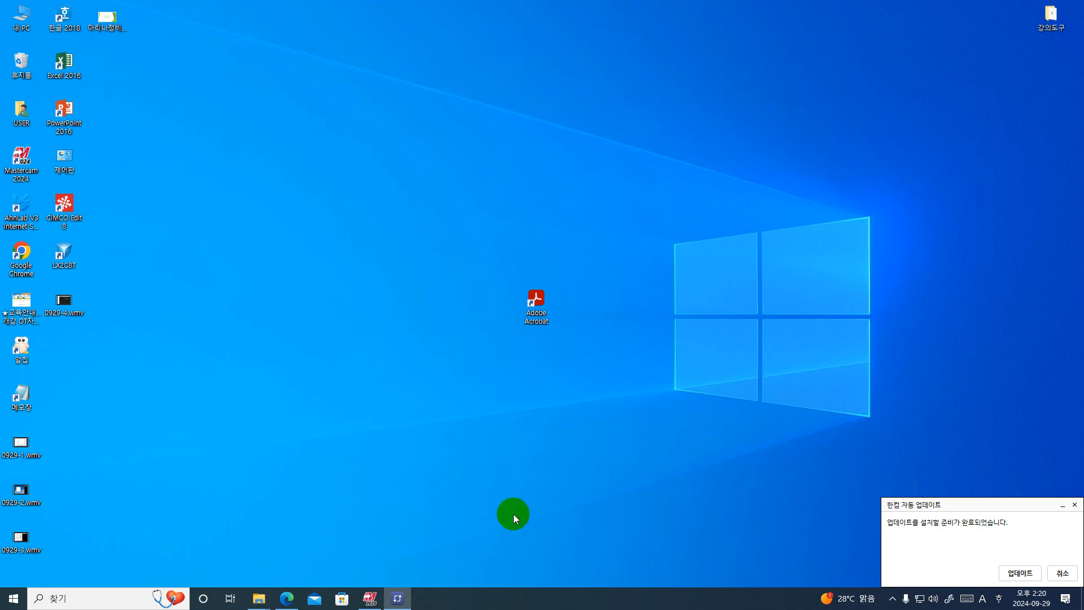
- Check the outline dimensions of the 2D 가공예제 1 drawing in Microsoft Edge and return to Mastercam
click(370, 598)
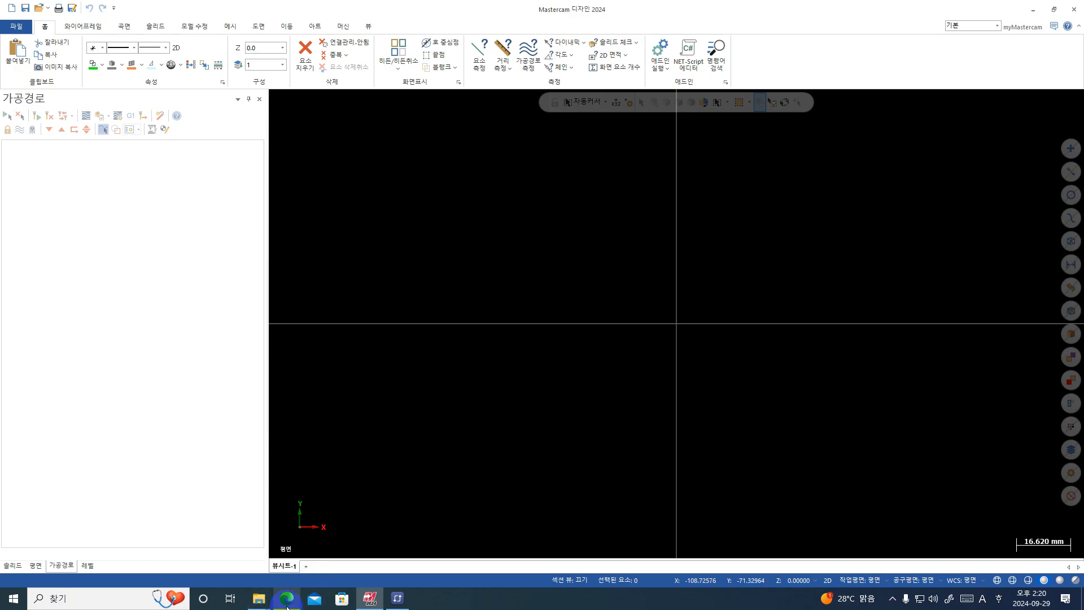
mouse_move(287, 598)
click(279, 534)
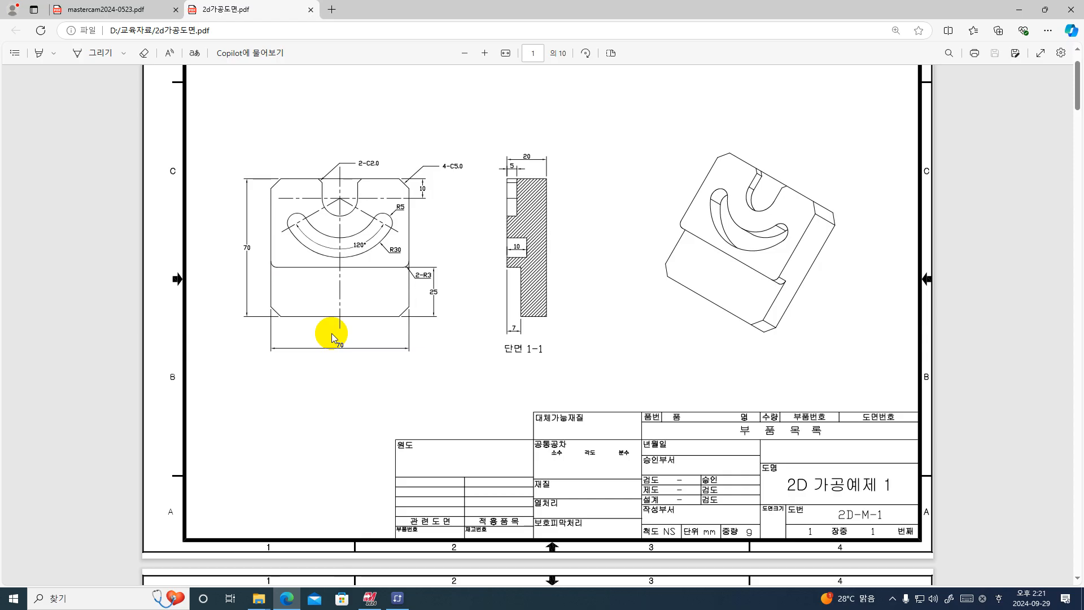
click(1018, 9)
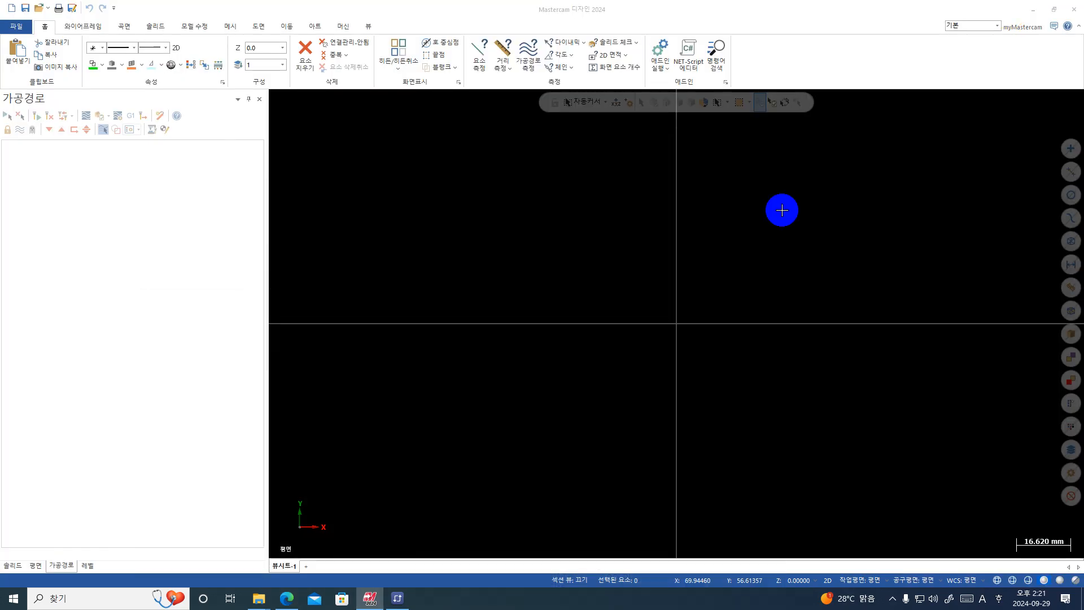
- Draw a 70 × 70 mm rectangle centred on the origin with the Rectangular Shapes command
click(93, 25)
click(248, 68)
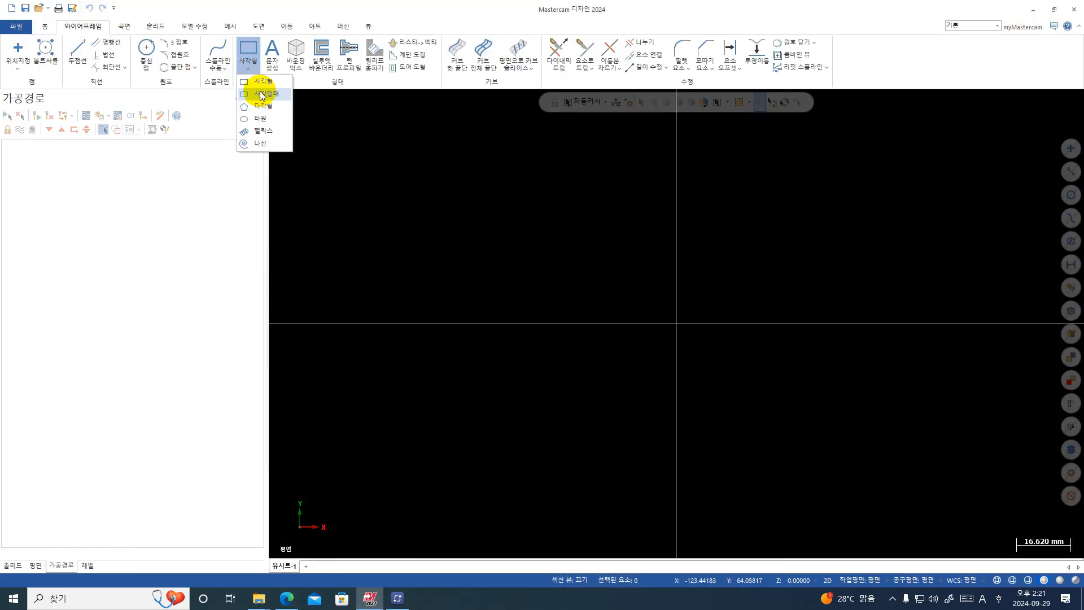
click(260, 92)
click(94, 363)
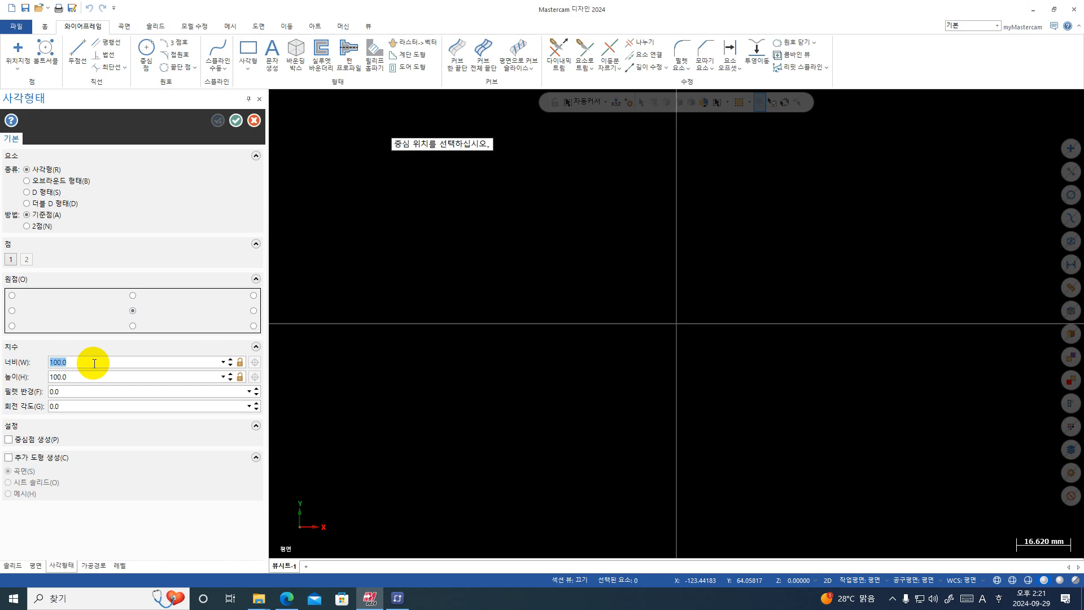
text(70)
click(84, 376)
text(70)
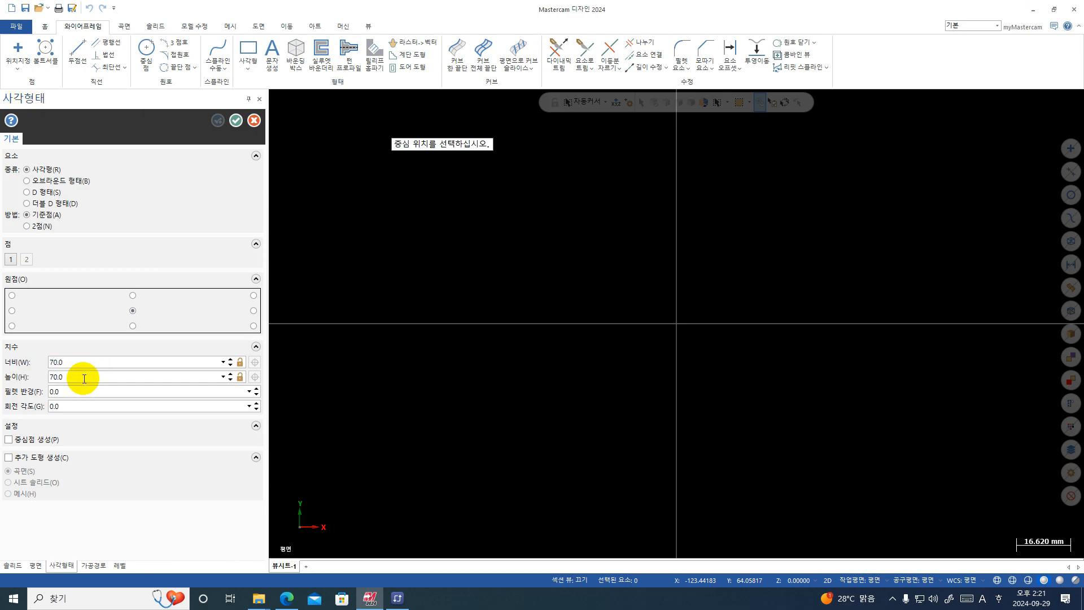
click(675, 323)
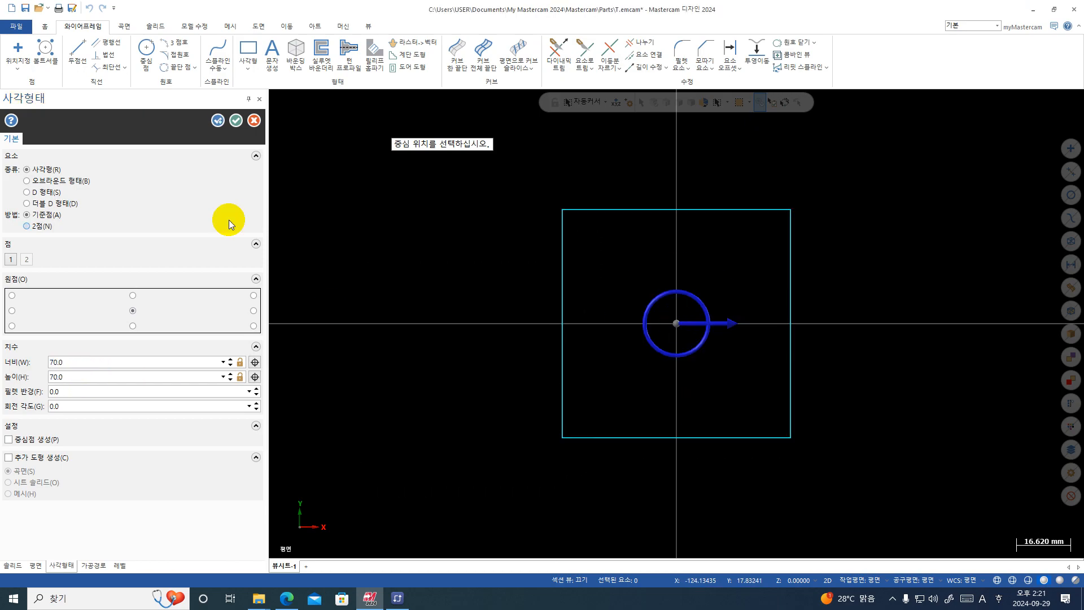
click(232, 120)
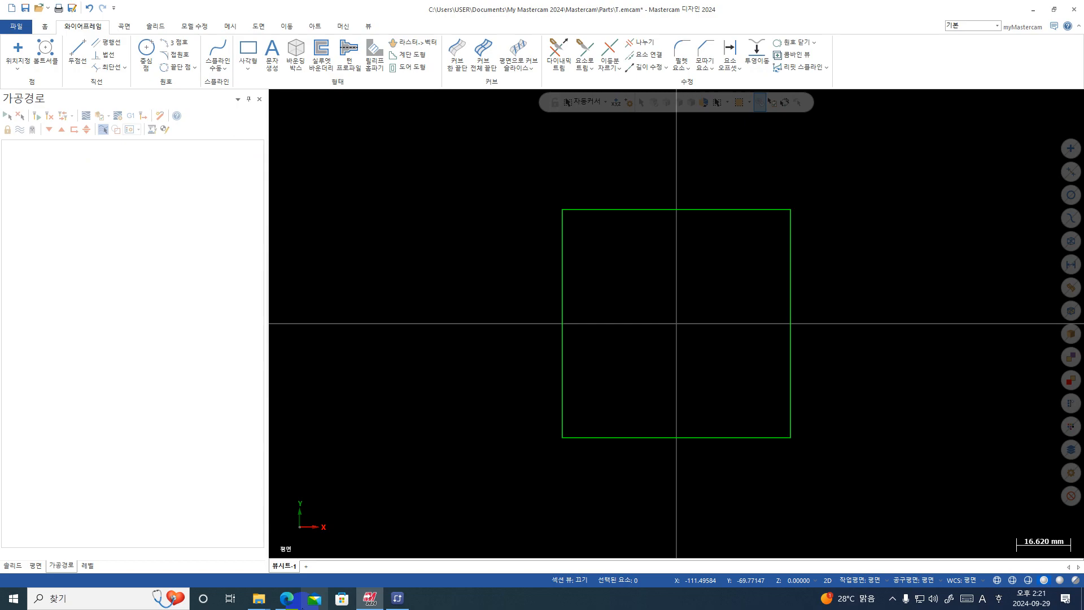
- Check the PDF drawing and create a line parallel to the square's bottom edge, offset 25 mm upward inside the square
click(286, 599)
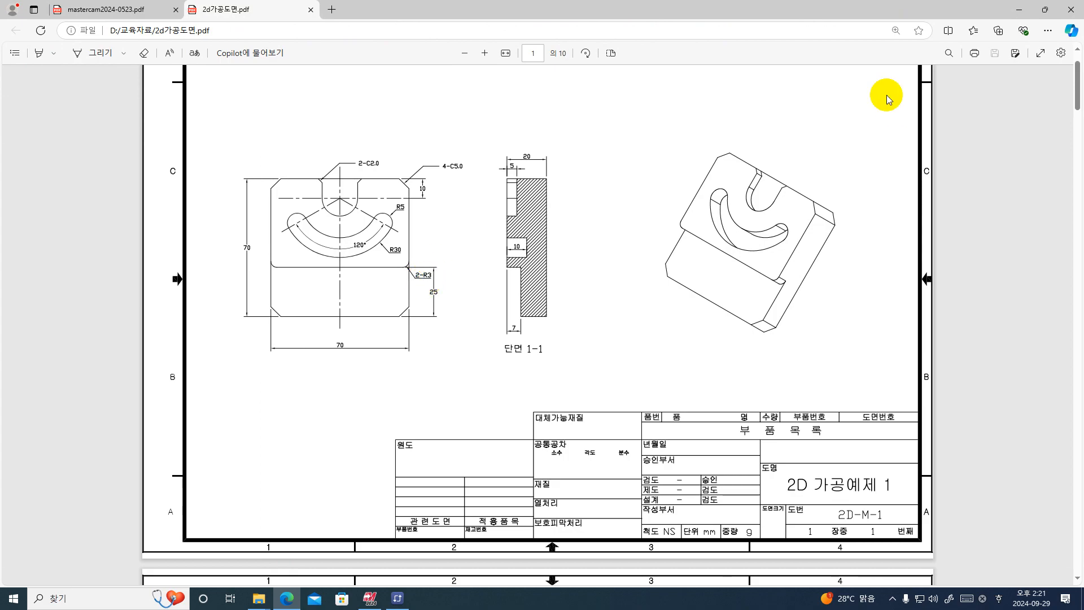
click(1019, 9)
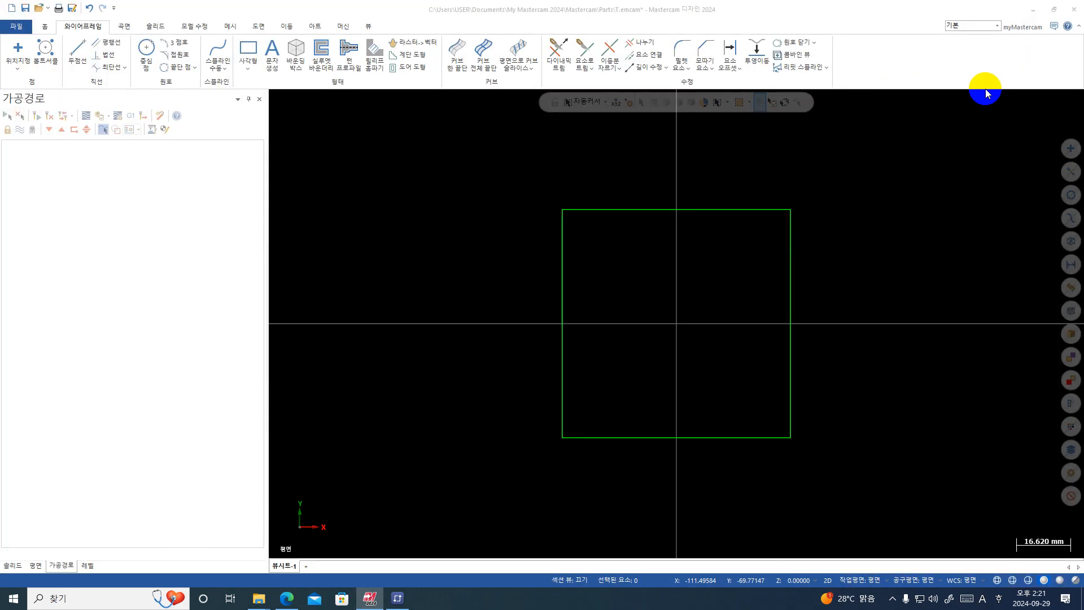
click(105, 41)
click(601, 418)
click(603, 352)
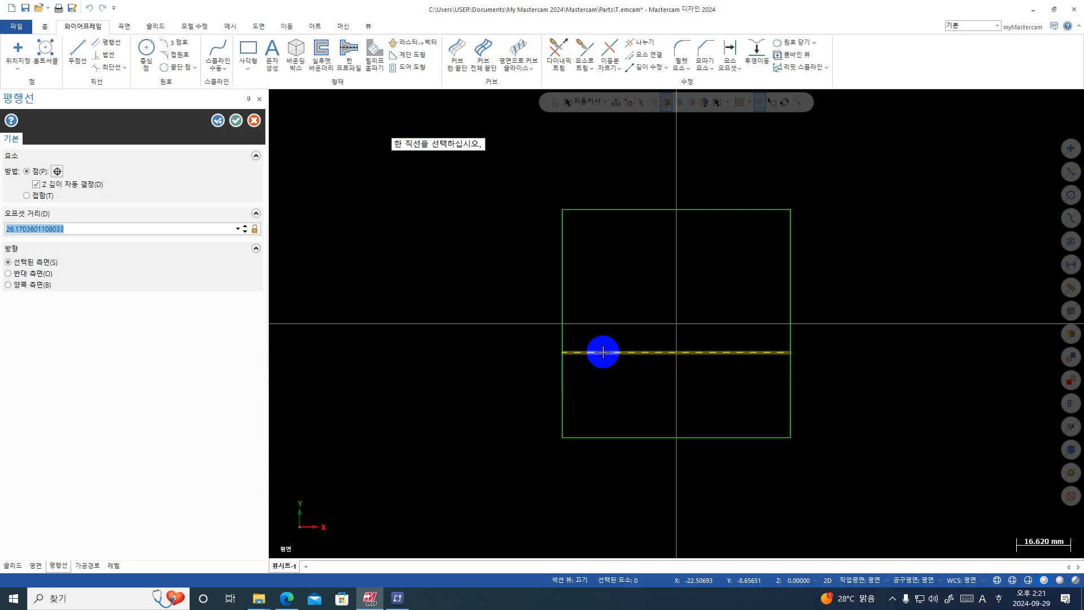
text(25)
key(Return)
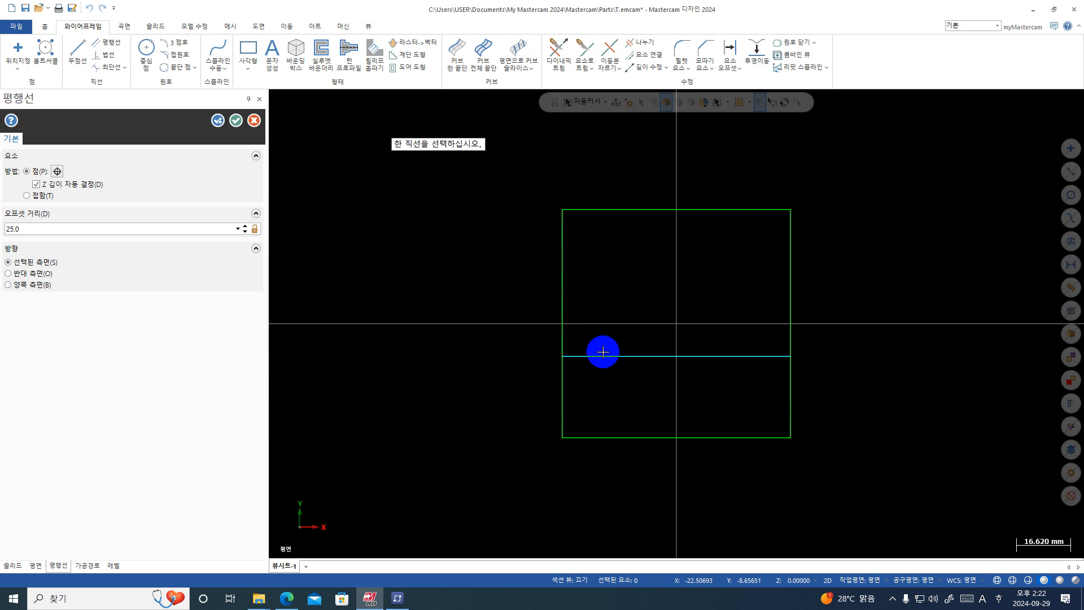
- Examine the U-shaped slot at the part's upper edge in the PDF drawing, and finish the parallel line command back in Mastercam
click(286, 597)
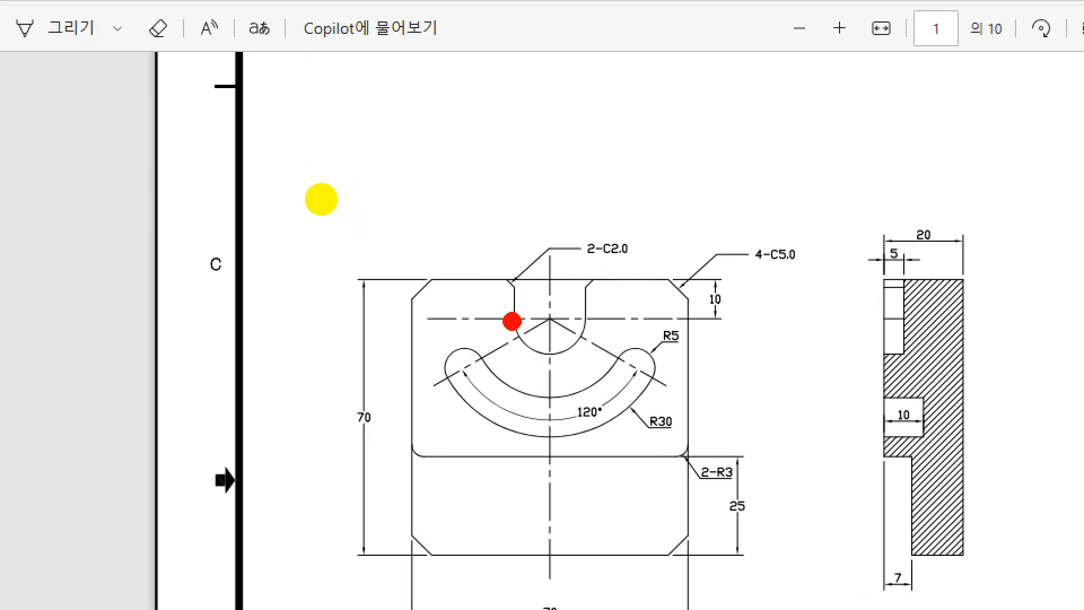
drag(516, 330, 516, 360)
drag(605, 321, 616, 382)
key(Escape)
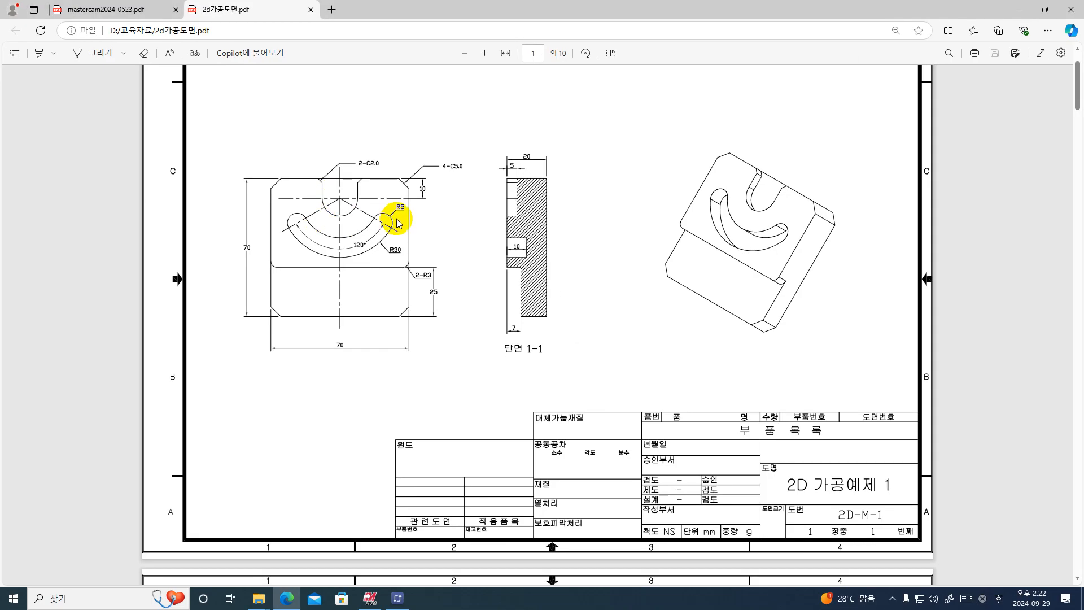
click(1019, 14)
click(230, 117)
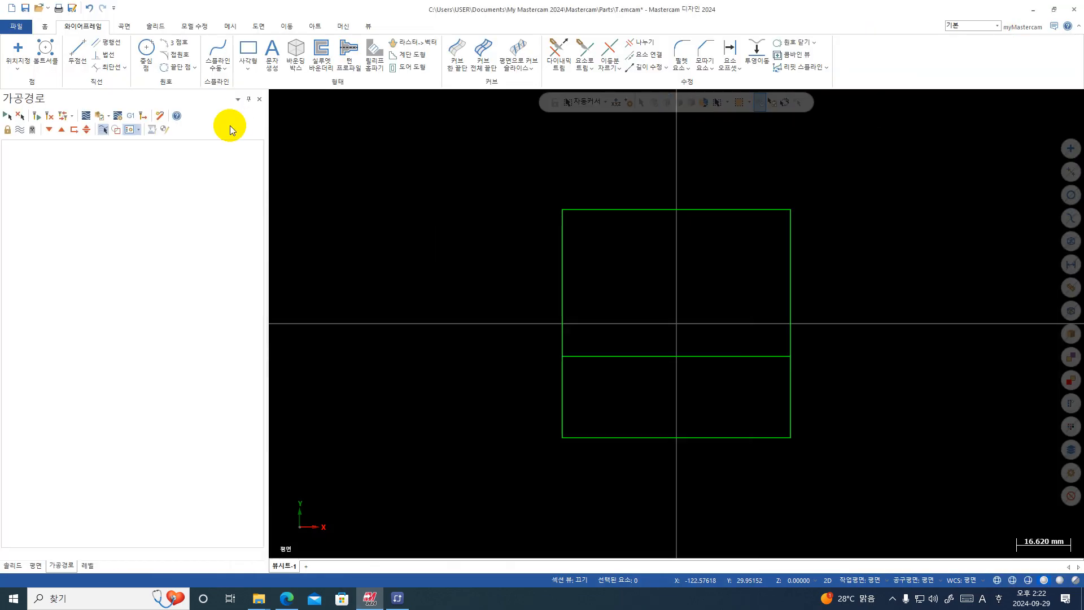
- Draw an 18 × 10 mm rectangle anchored by its top centre at the midpoint of the square's top edge
click(248, 67)
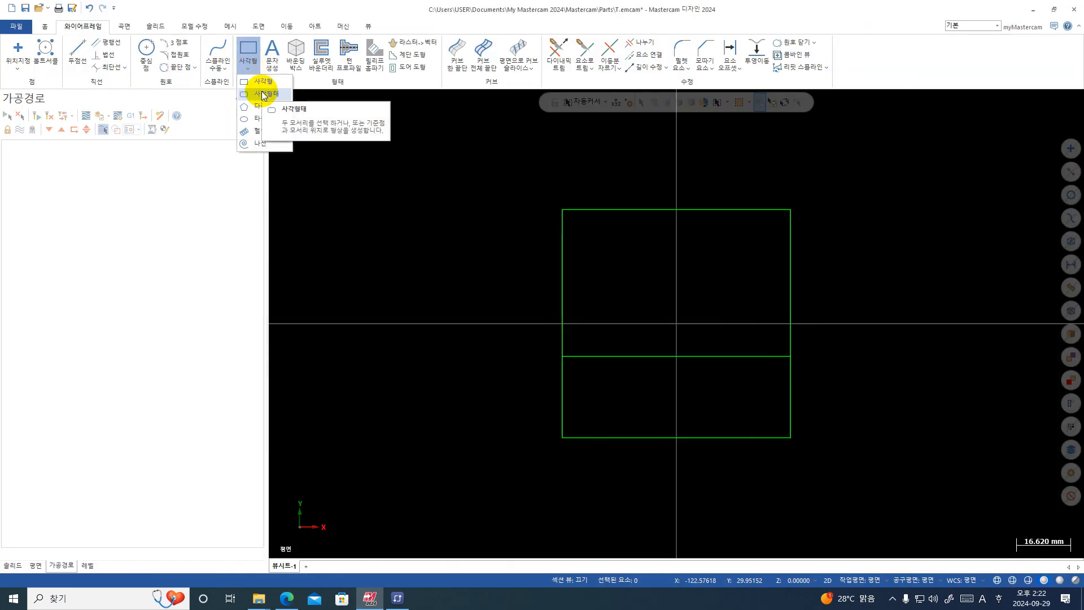
click(263, 93)
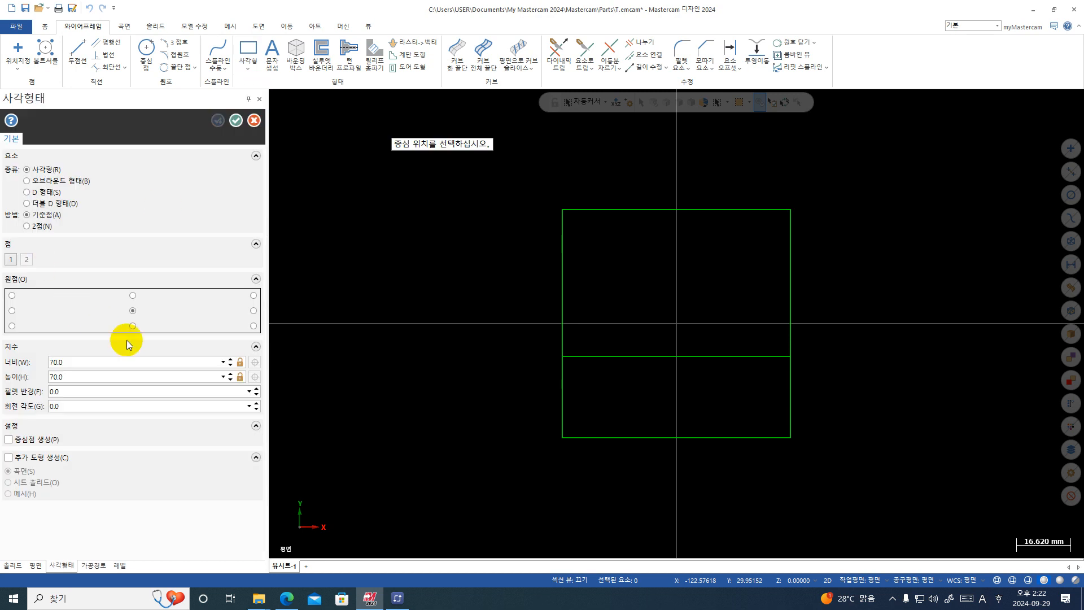
click(133, 325)
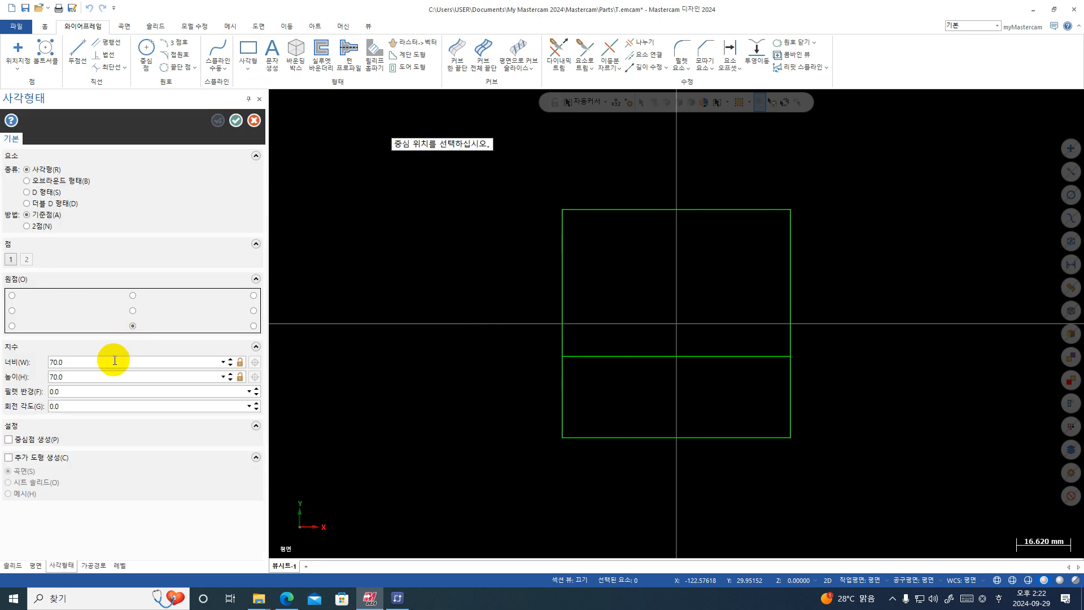
click(133, 296)
click(108, 359)
text(18)
click(81, 375)
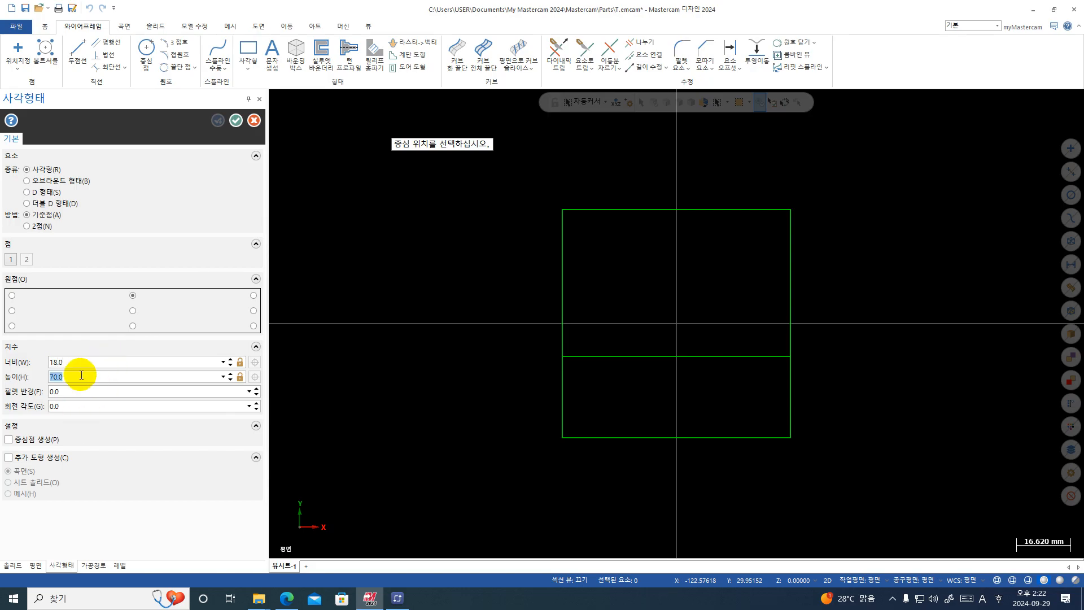
text(10)
key(Return)
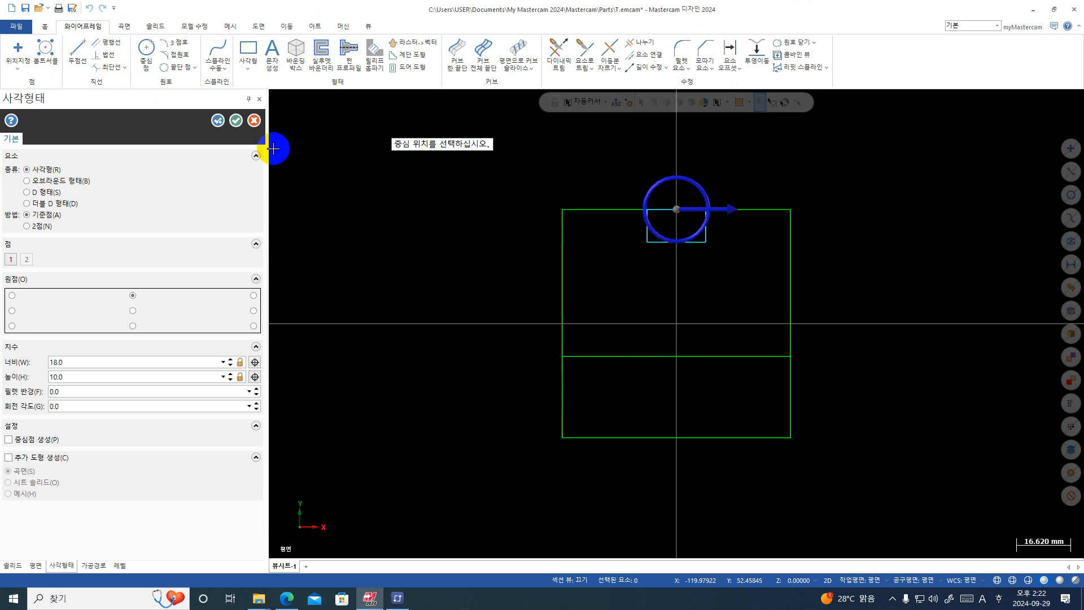
click(237, 122)
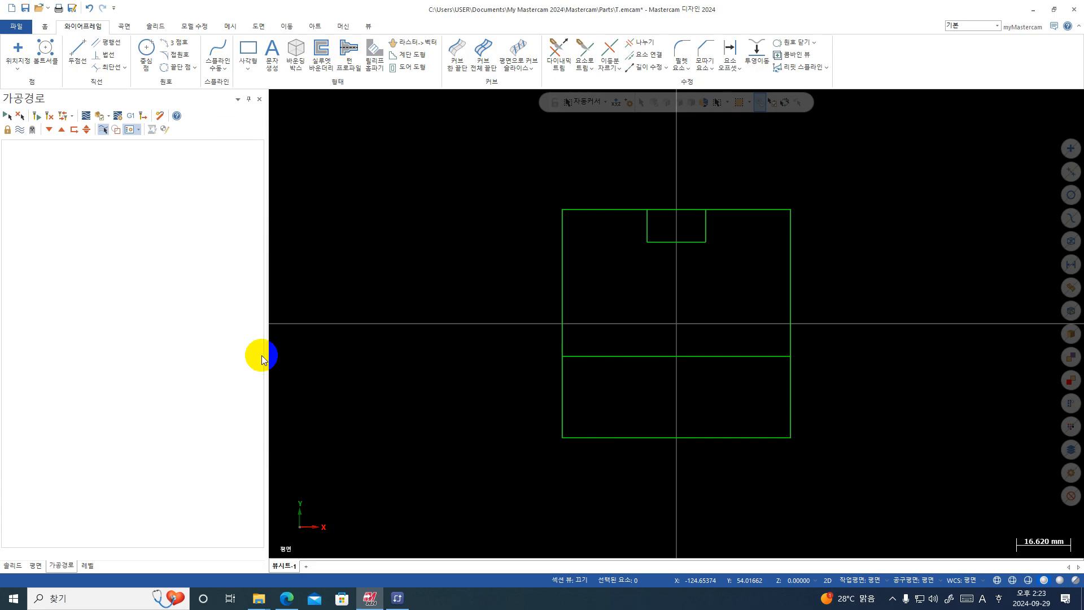
- Check the slot's rounded end in the PDF drawing and start an endpoint arc from the small rectangle's lower right corner
click(287, 598)
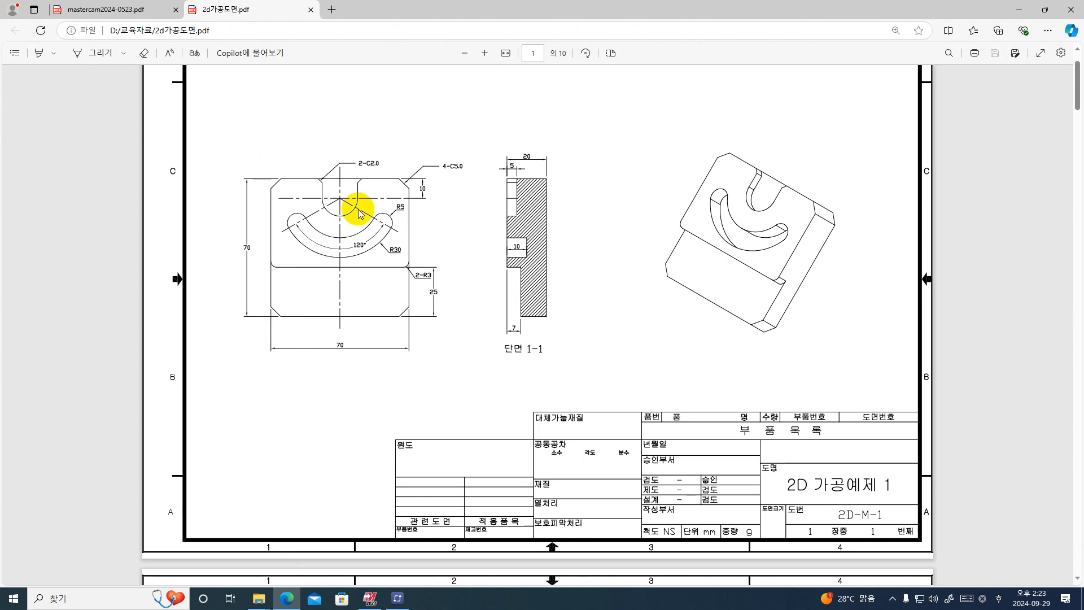
click(1019, 10)
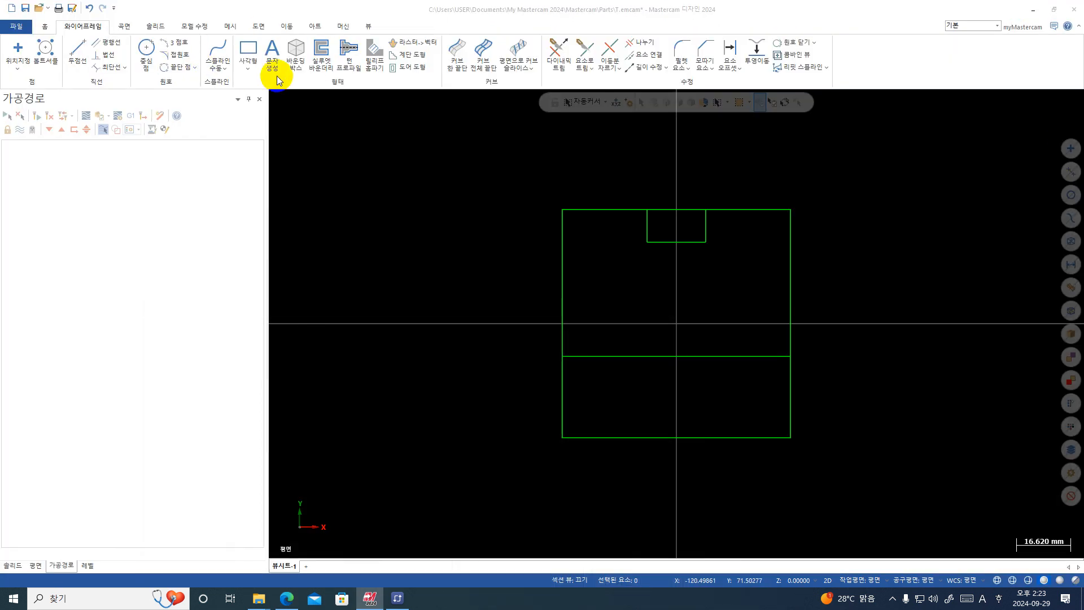
click(248, 66)
click(194, 69)
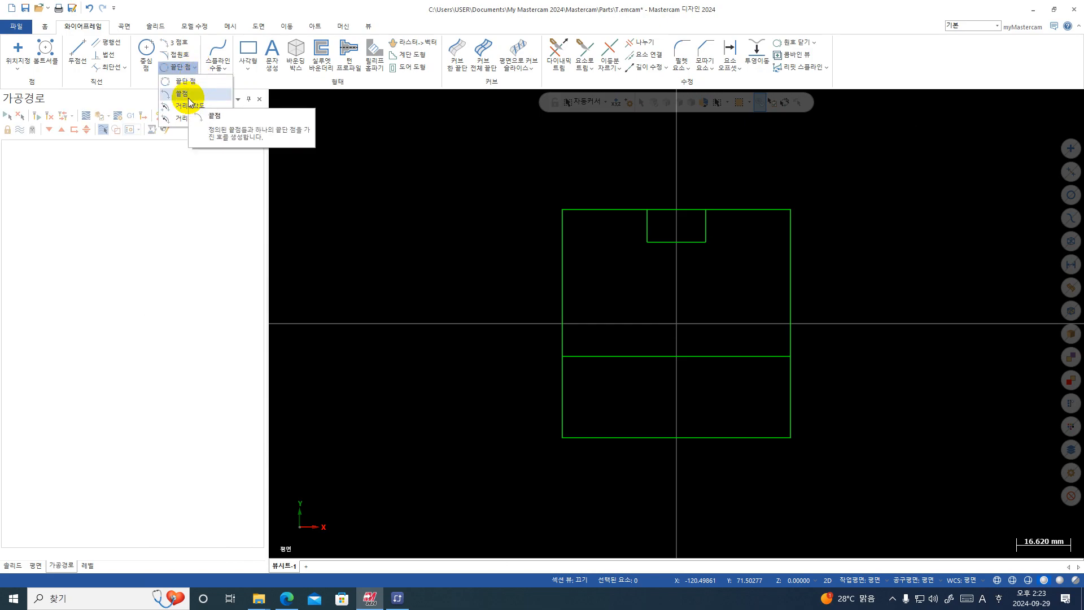
click(205, 96)
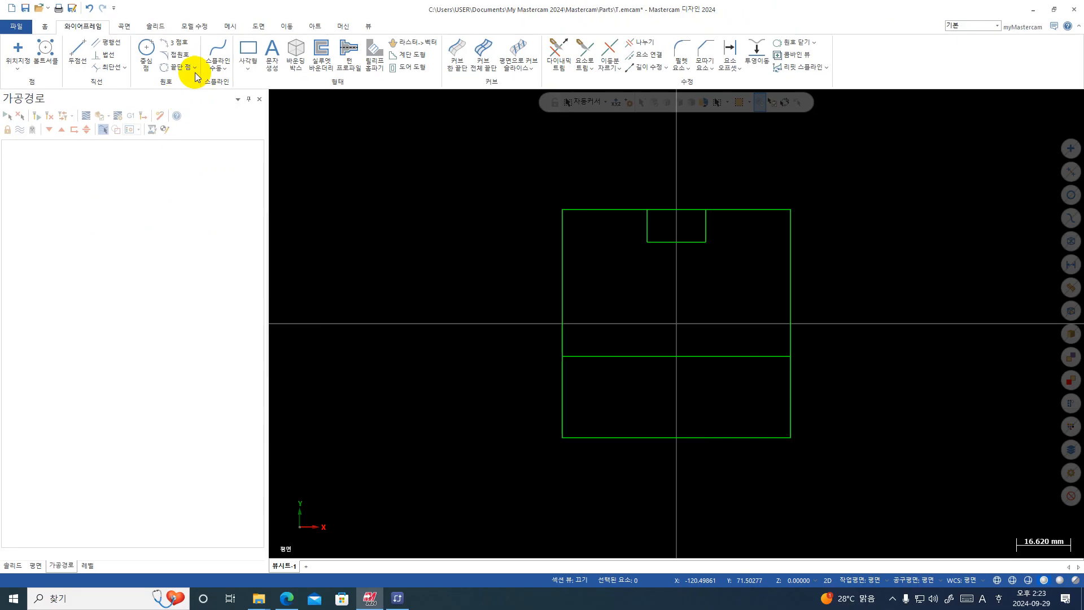
click(195, 67)
click(201, 95)
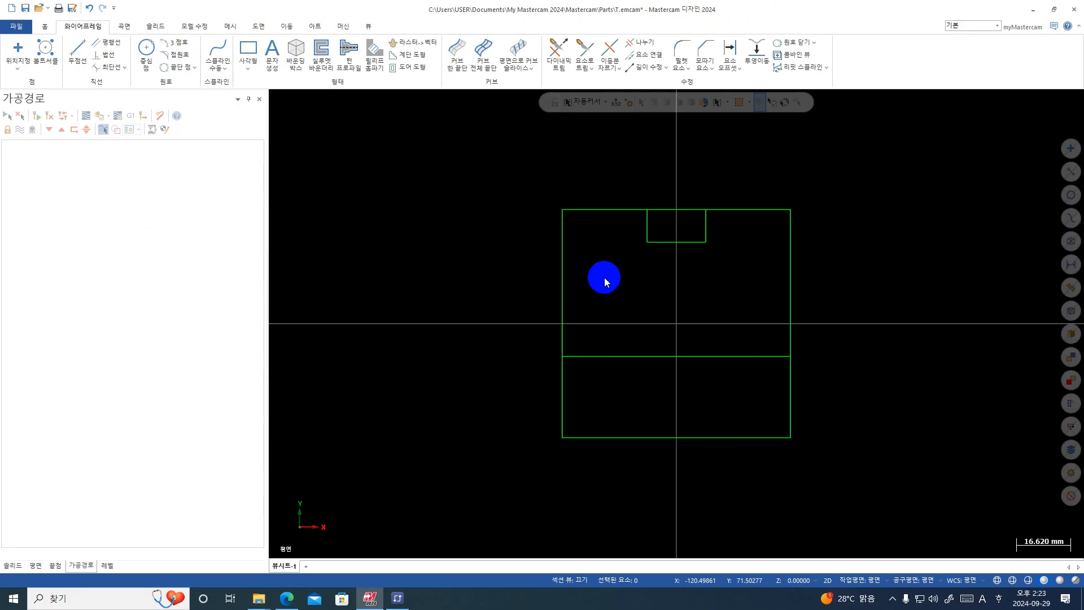
click(705, 242)
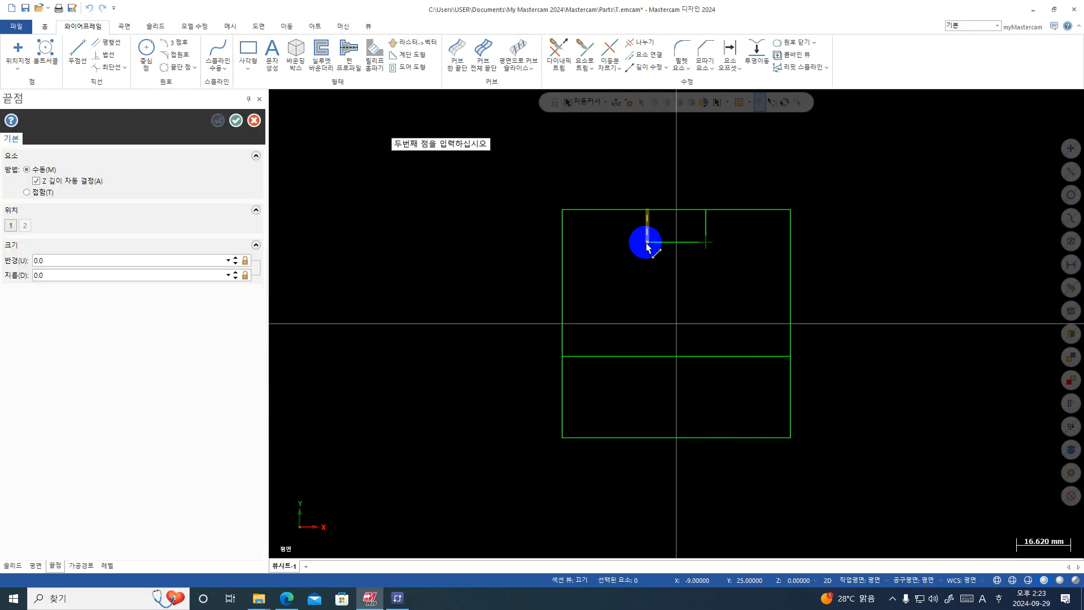
- Finish the endpoint arc across the notch's two lower corners with a radius of 9
click(647, 242)
click(133, 261)
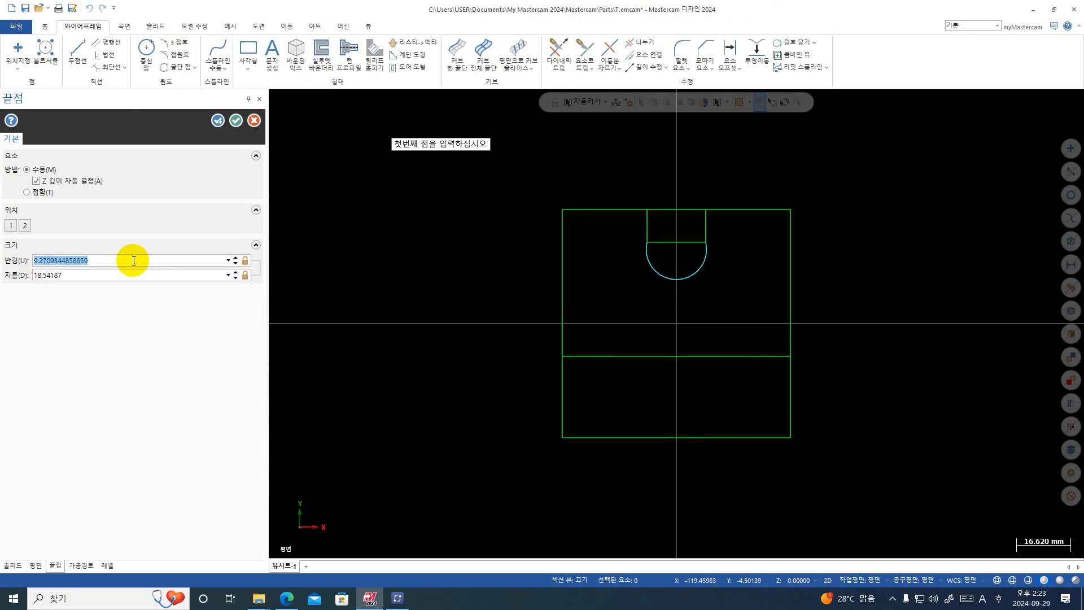
text(9)
key(Return)
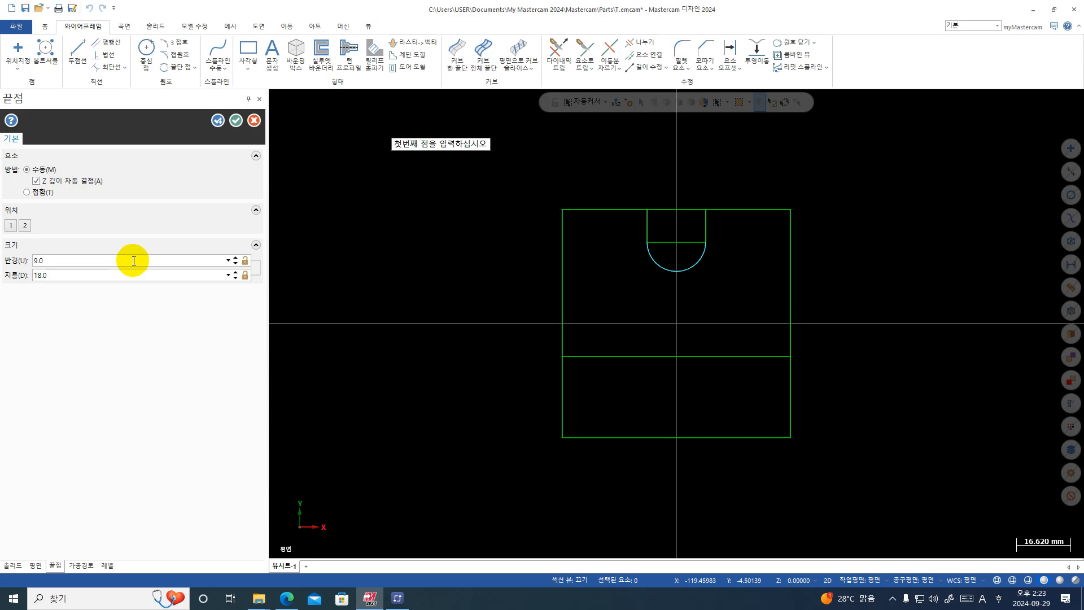
key(Return)
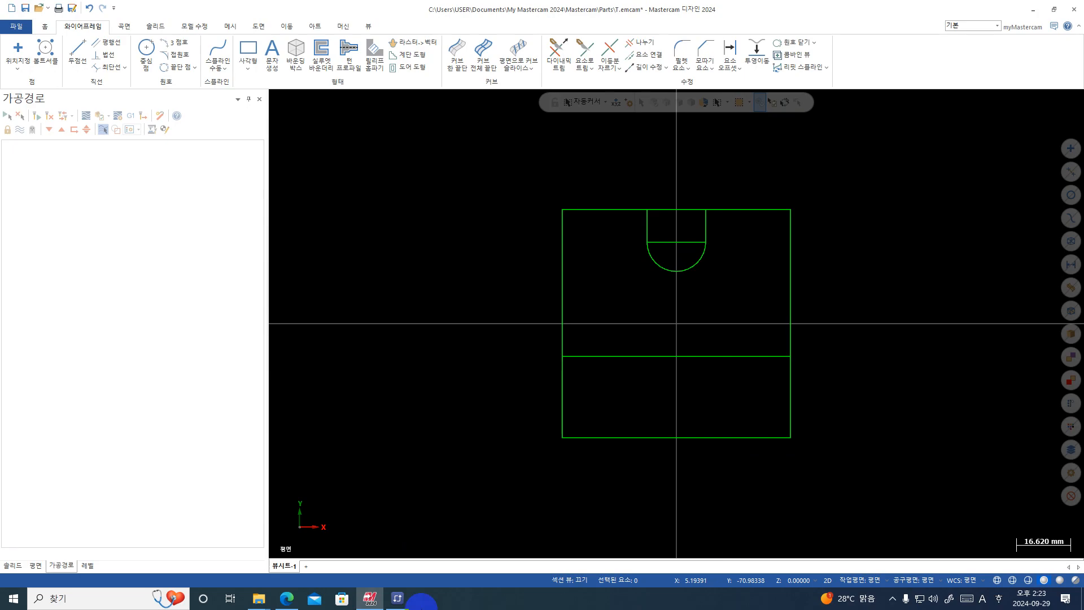
- Switch to Edge and examine the curved slot's dimensions in 2d가공도면.pdf, returning to Mastercam to continue
click(195, 70)
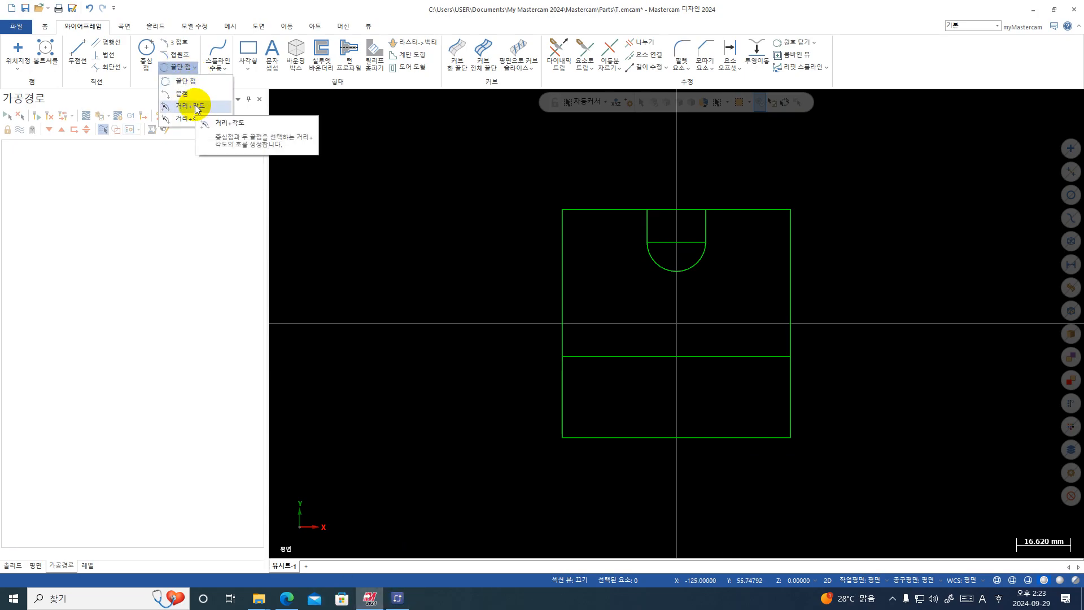
click(549, 332)
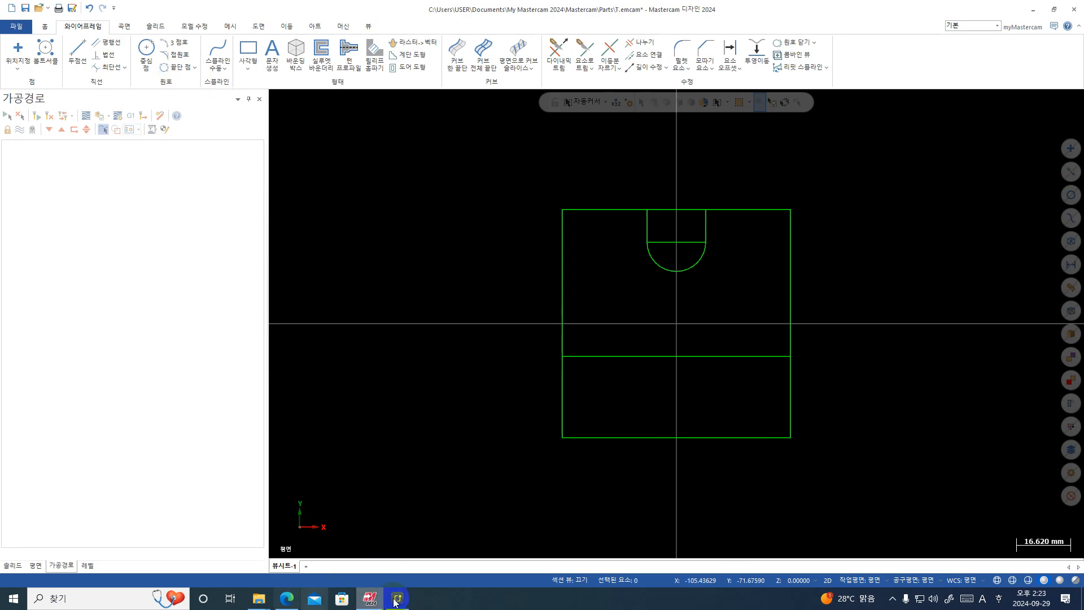
click(287, 598)
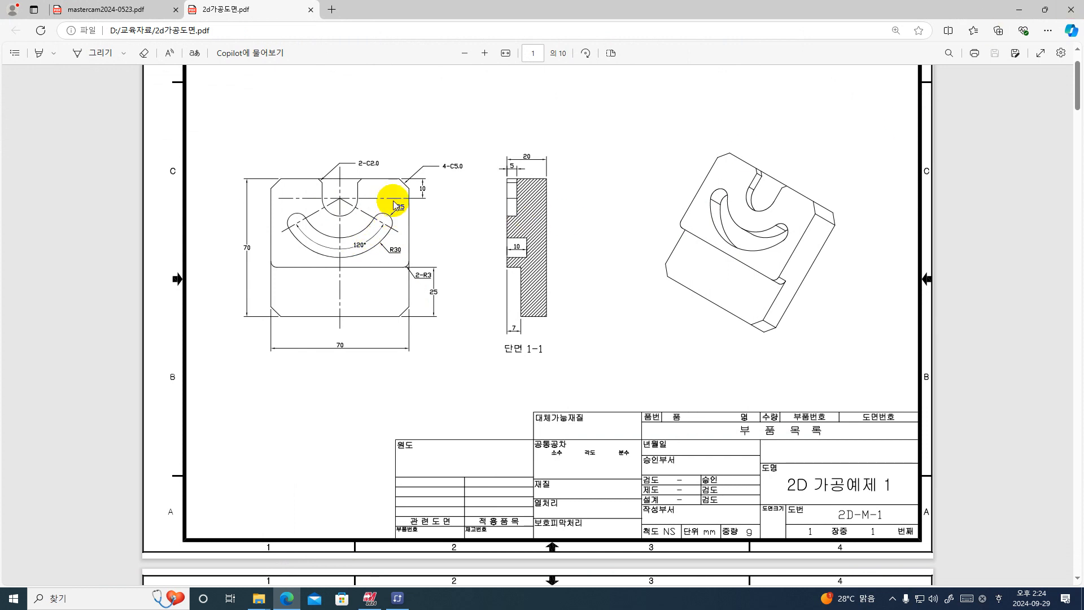
click(1019, 10)
- Try to draw a polar arc of radius 30 centred on the midpoint of the notch's horizontal line, and undo it
click(197, 69)
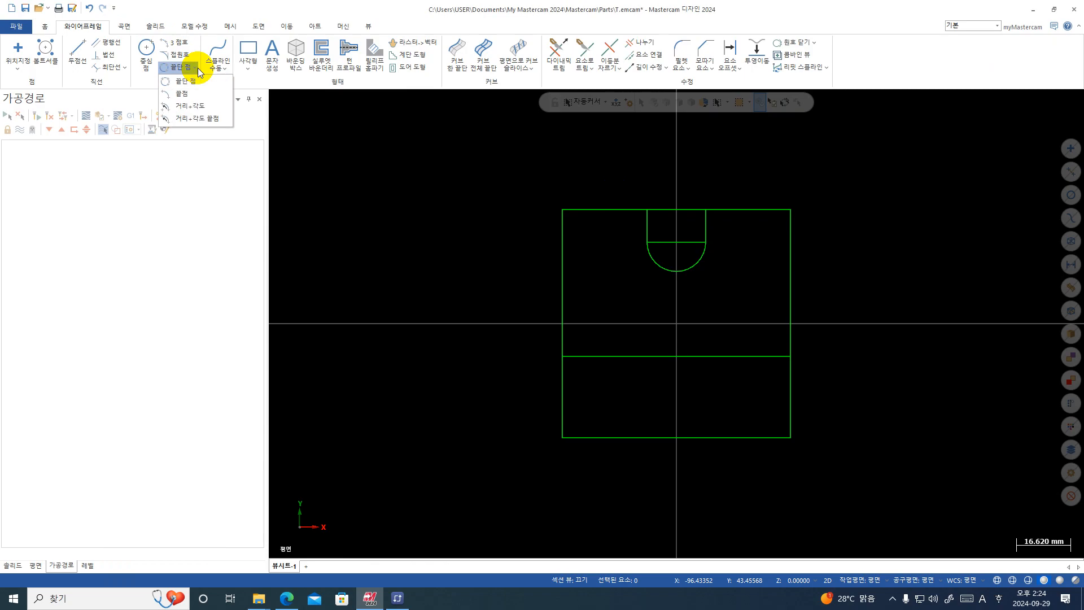
click(198, 68)
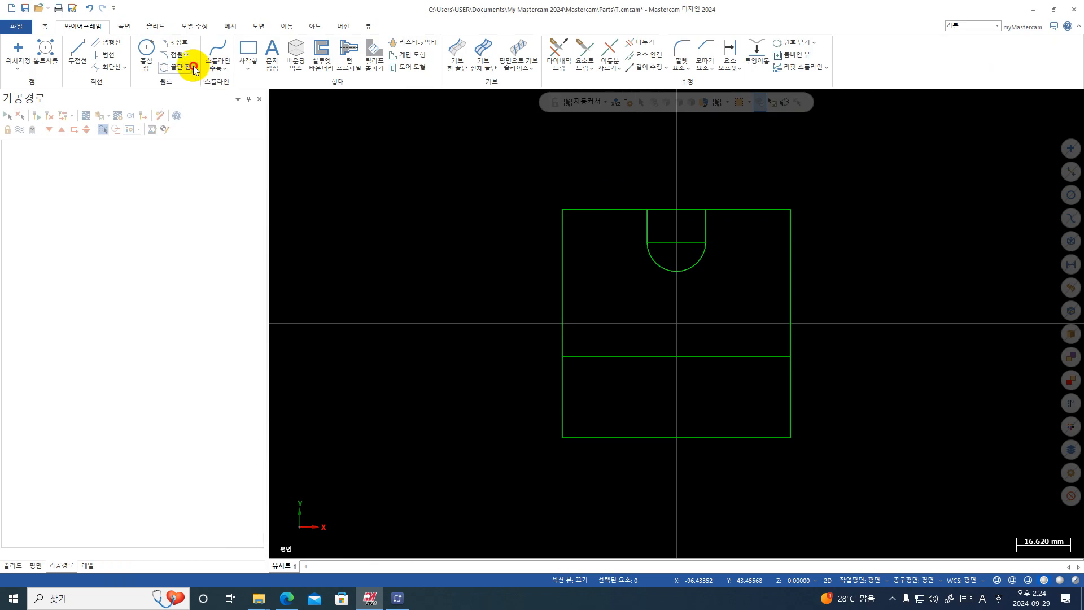
click(195, 68)
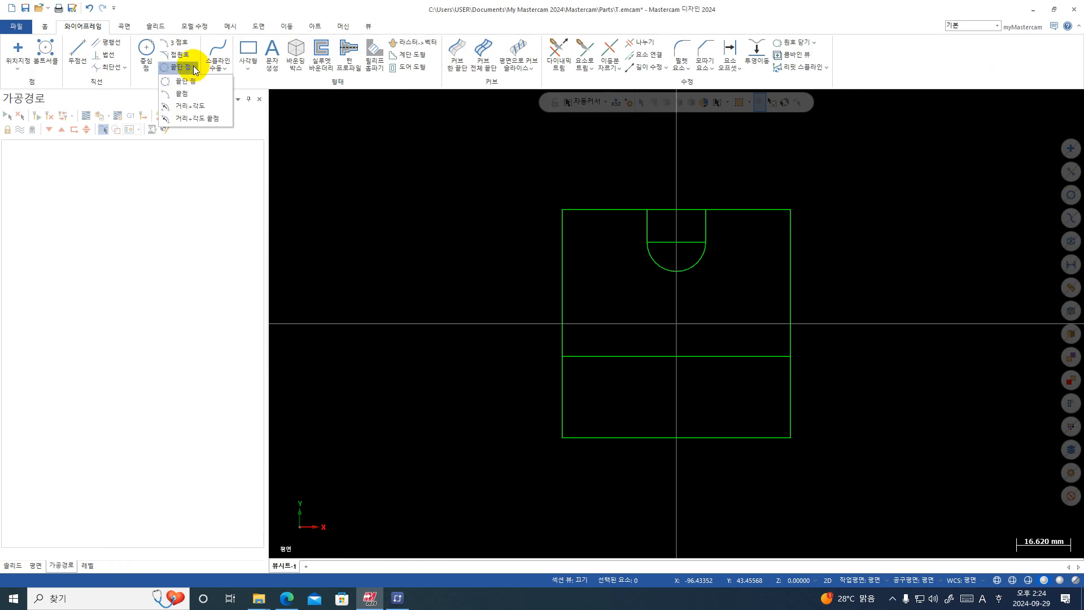
click(197, 107)
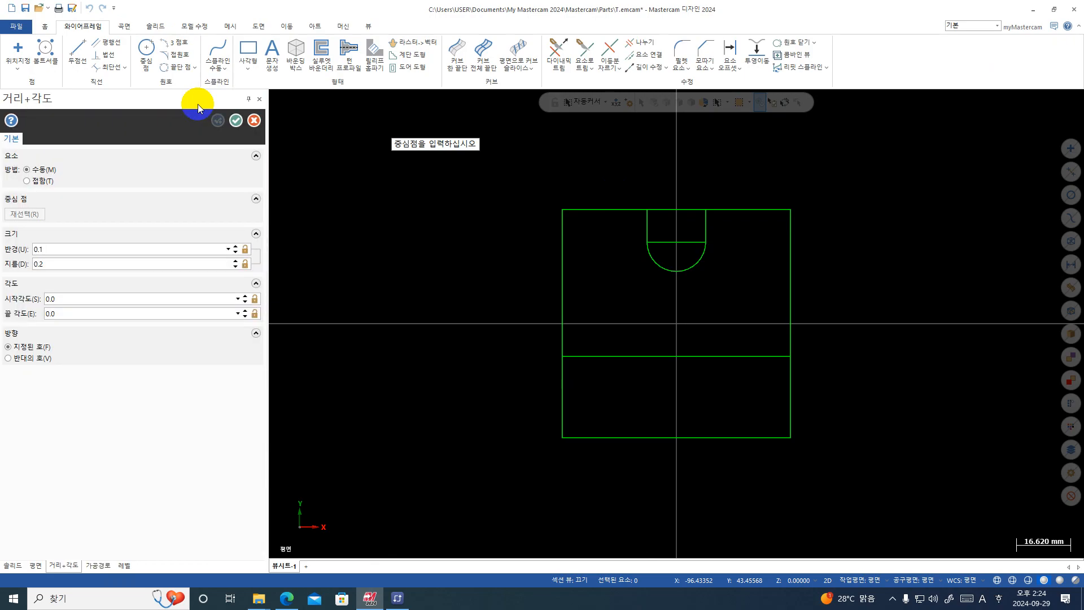
double_click(101, 248)
text(30)
key(Return)
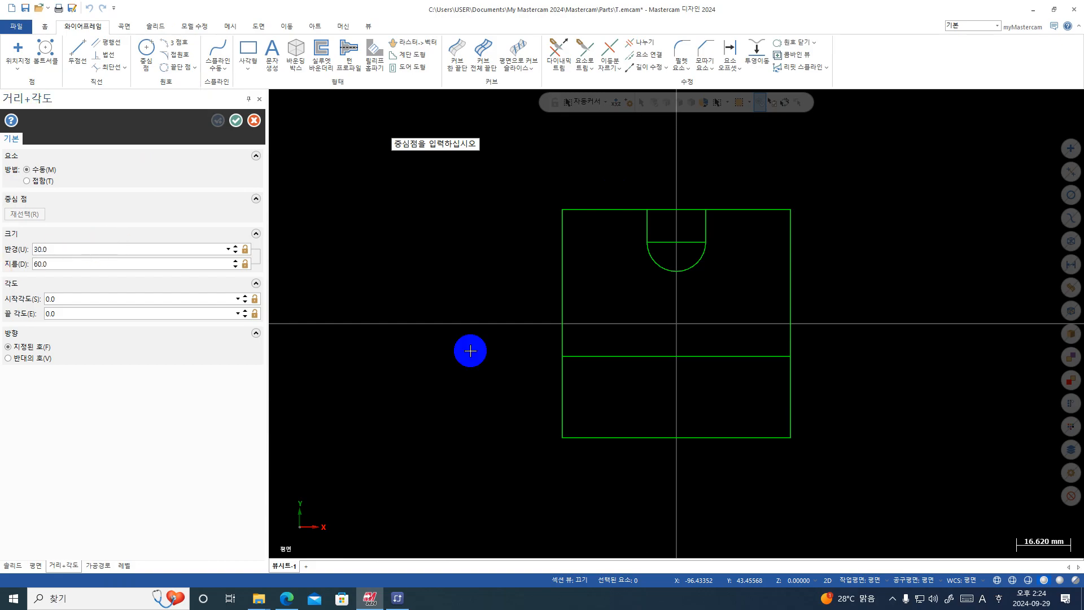
click(677, 241)
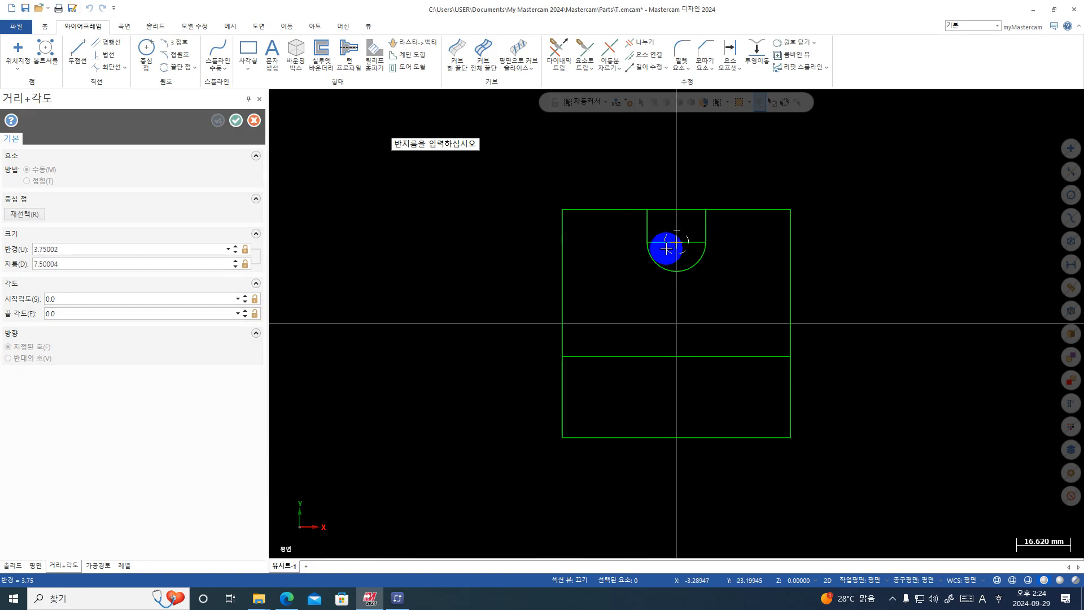
click(704, 292)
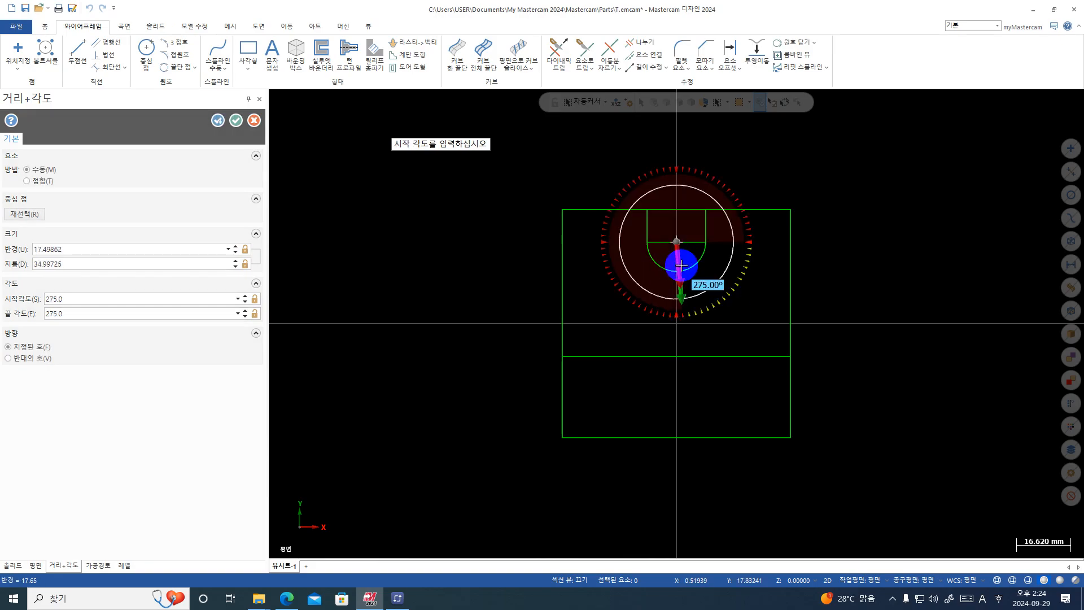
double_click(689, 268)
key(Escape)
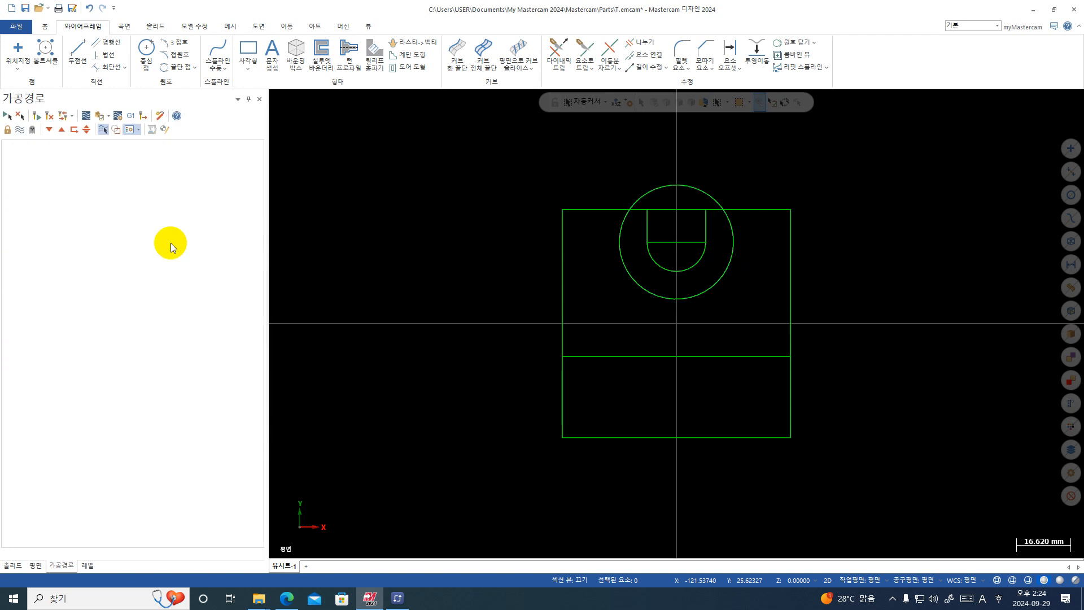
click(95, 9)
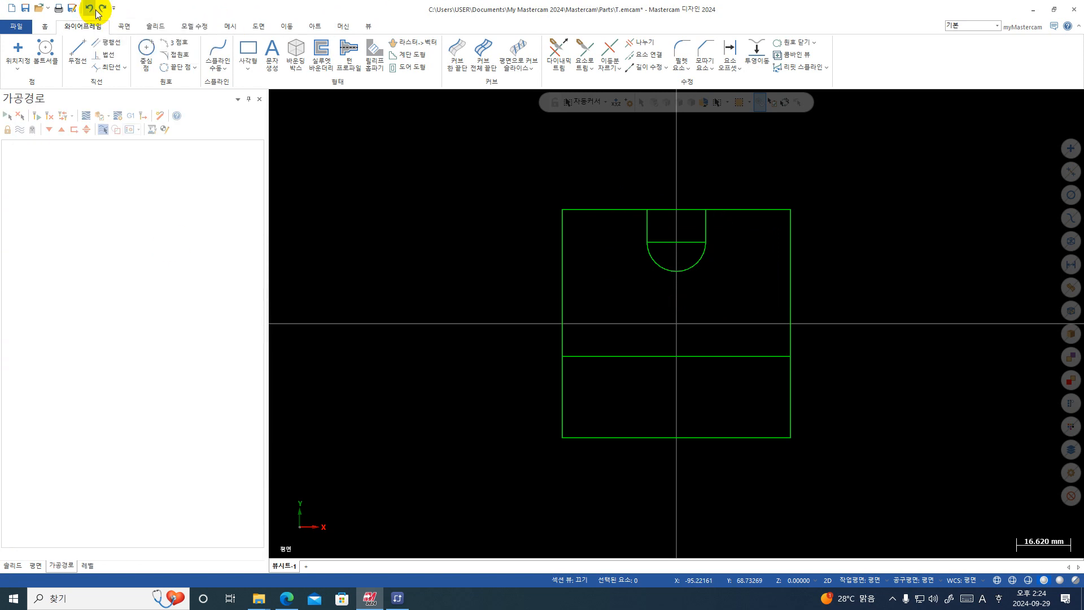
- Start a polar arc with its radius locked at 30
click(193, 69)
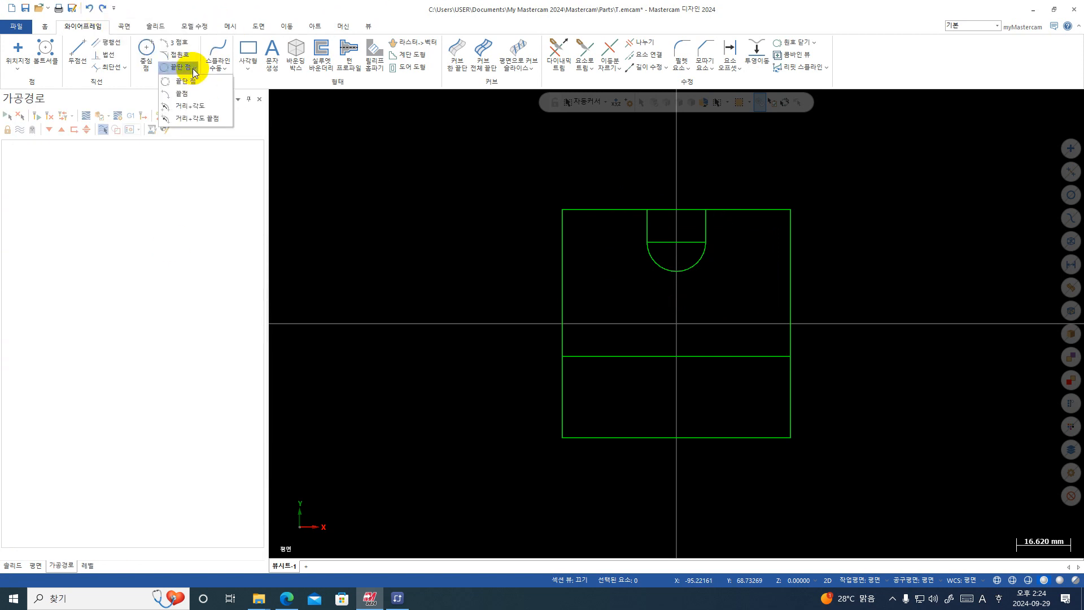
click(190, 100)
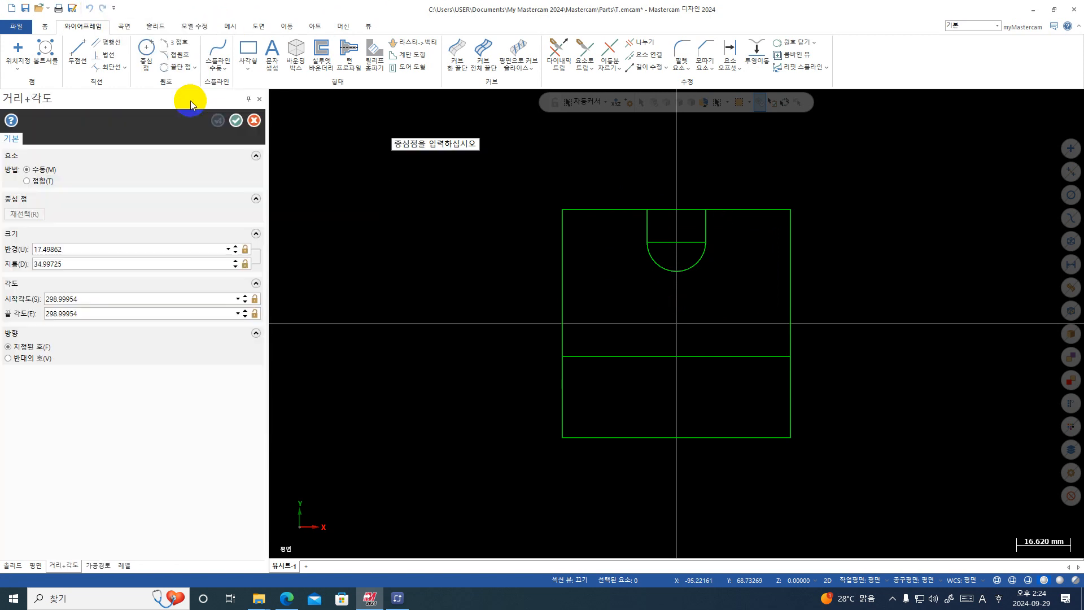
click(99, 249)
text(30)
key(Return)
click(244, 250)
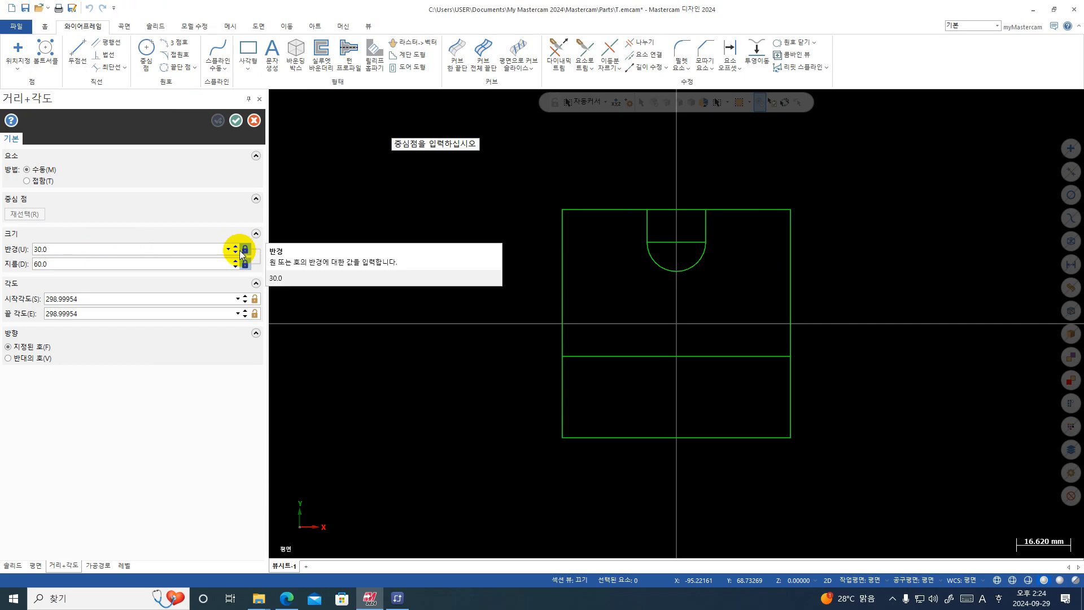
- Preset the polar arc's start angle to 210 and its end angle to 360
click(137, 299)
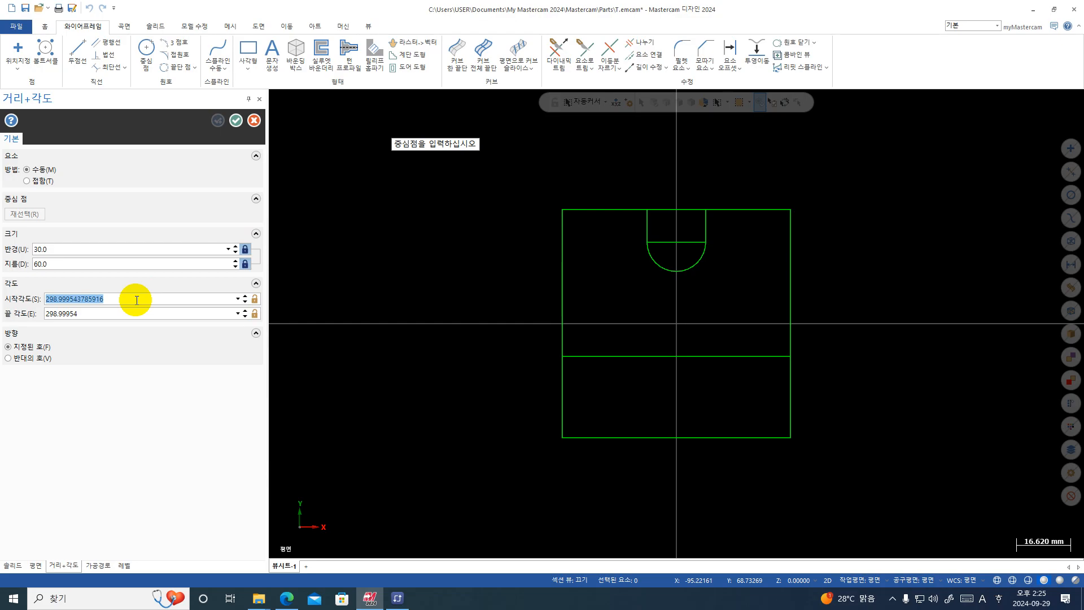
text(180+90)
key(Return)
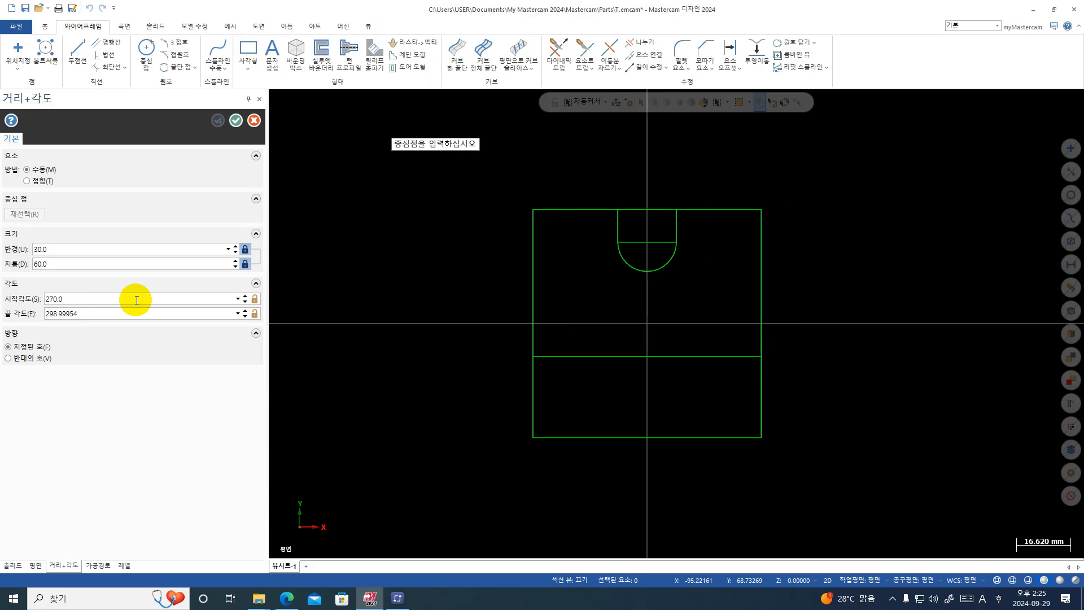
click(129, 300)
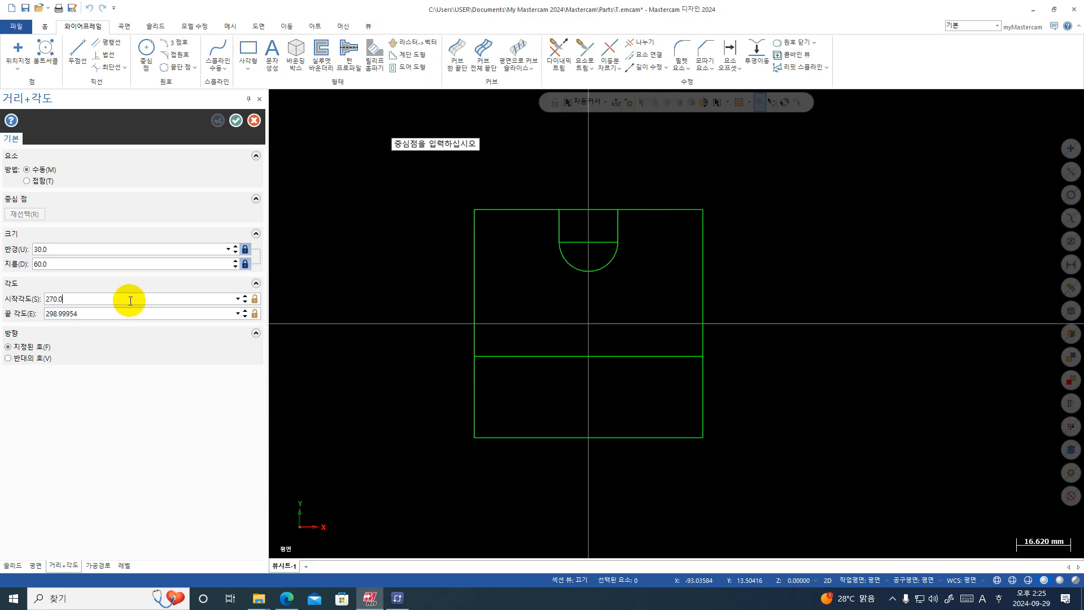
text(-60)
click(134, 314)
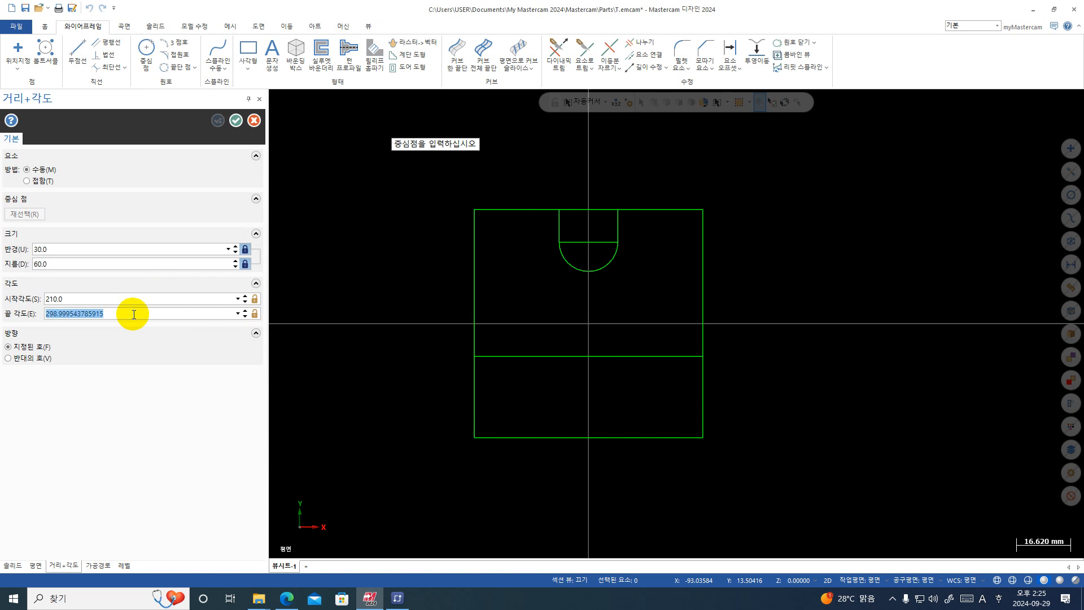
text(360)
- Centre the polar arc on the midpoint of the notch's horizontal line with a start angle of 180+30 degrees
click(588, 242)
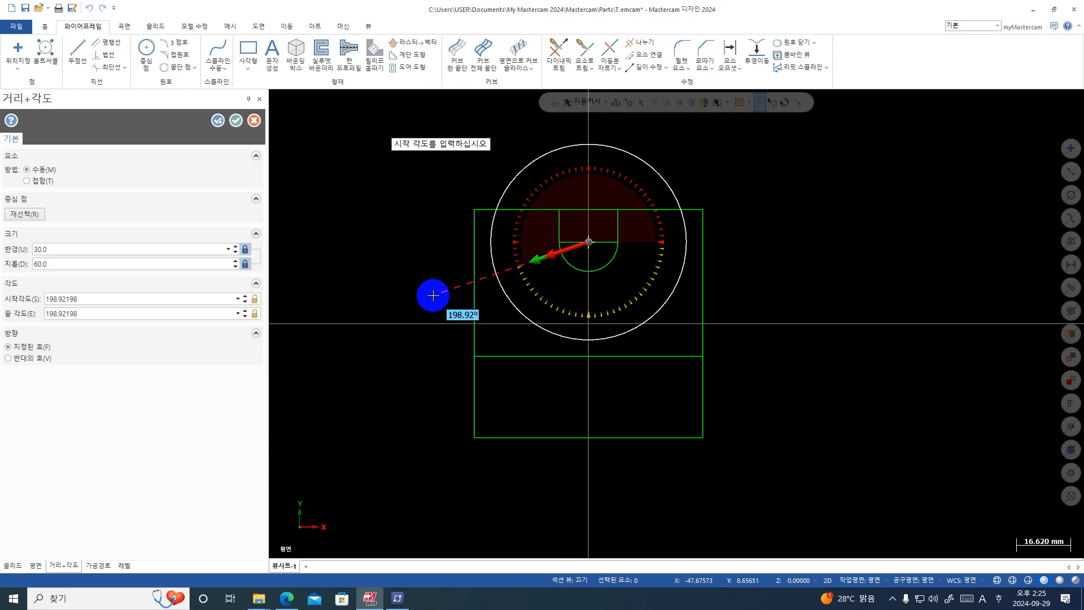
key(Tab)
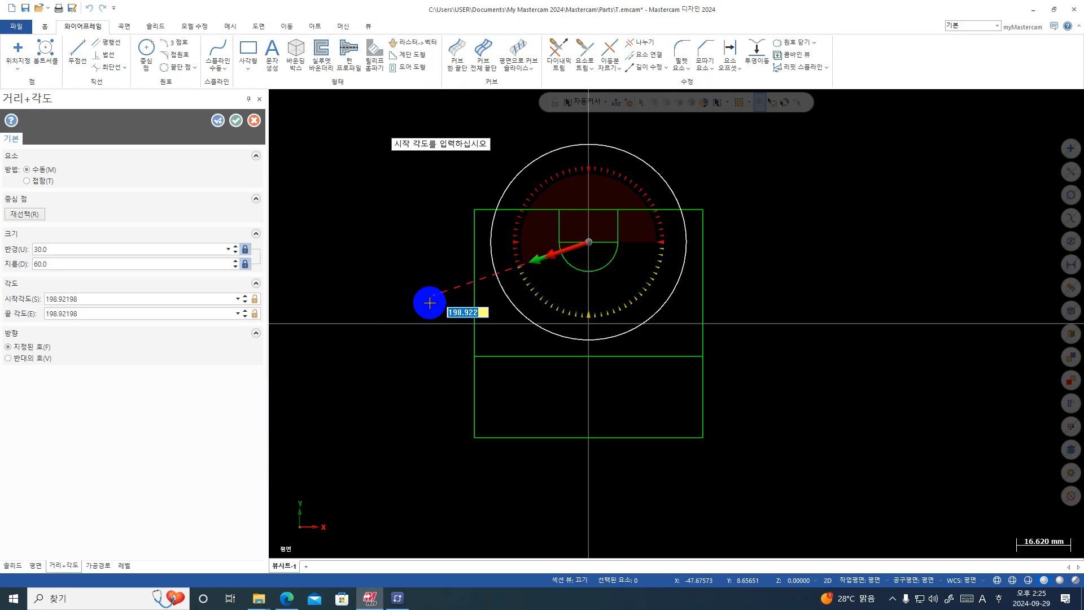
text(180)
text(+30)
key(Return)
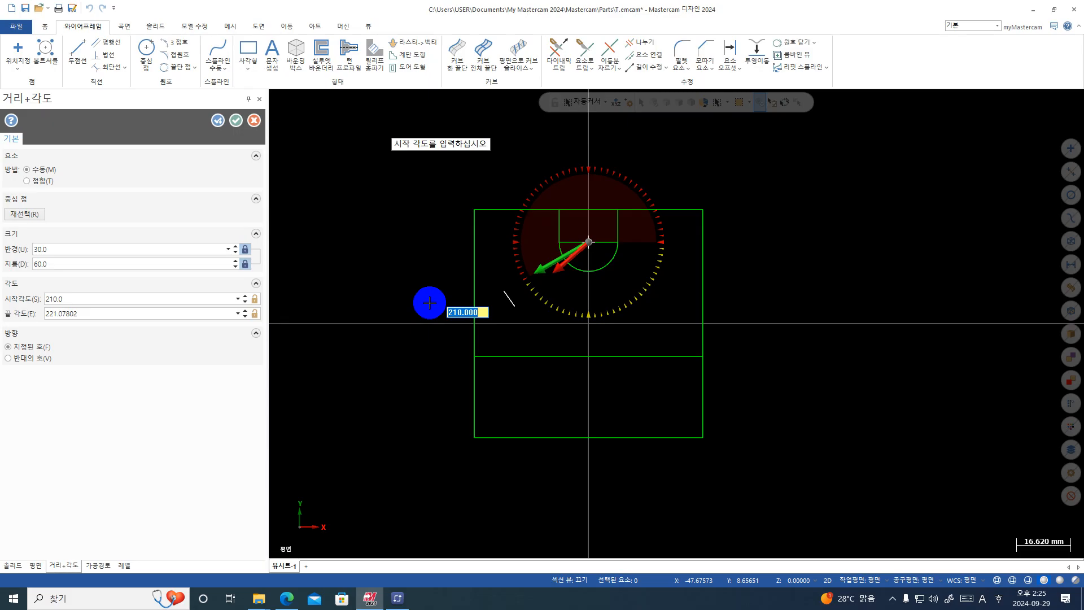
key(Return)
- Set the polar arc's end angle to 330 degrees to place the arc below the notch
key(Tab)
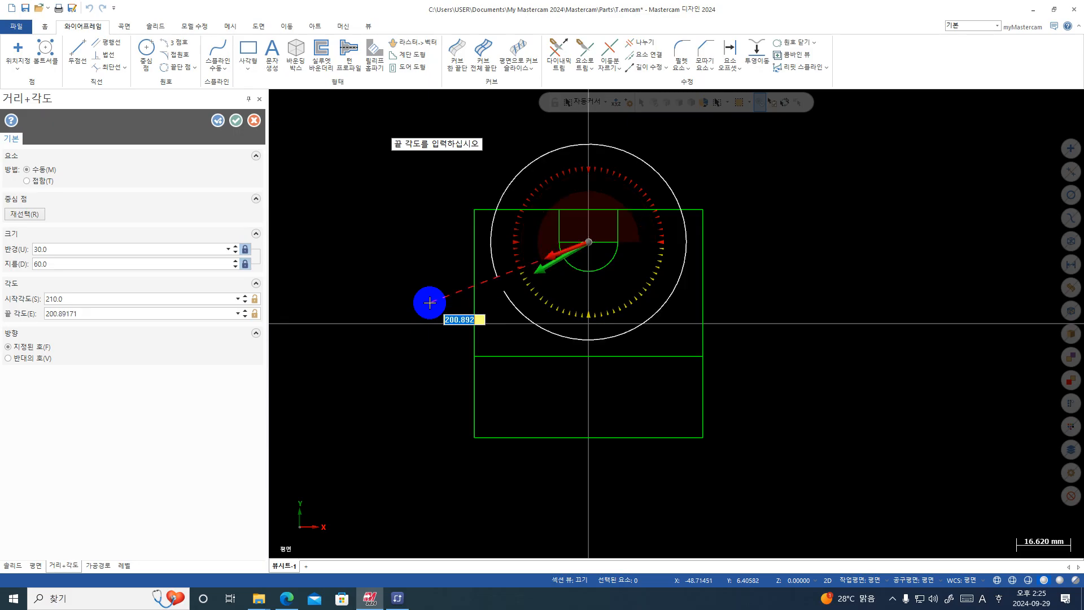
scroll(596, 279, up, 3)
scroll(679, 256, down, 2)
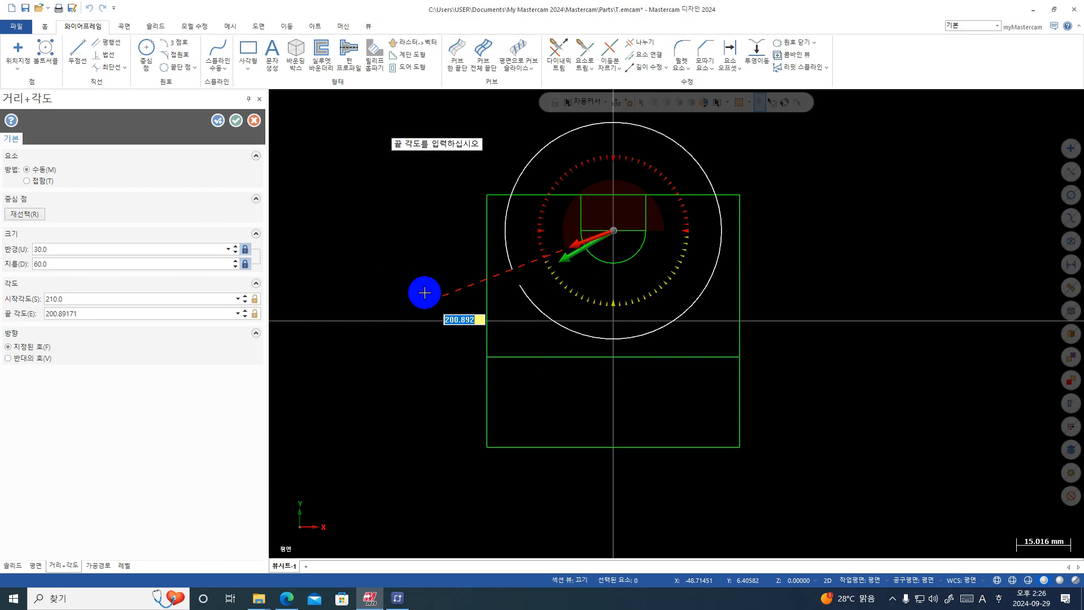
text(330.000)
key(Return)
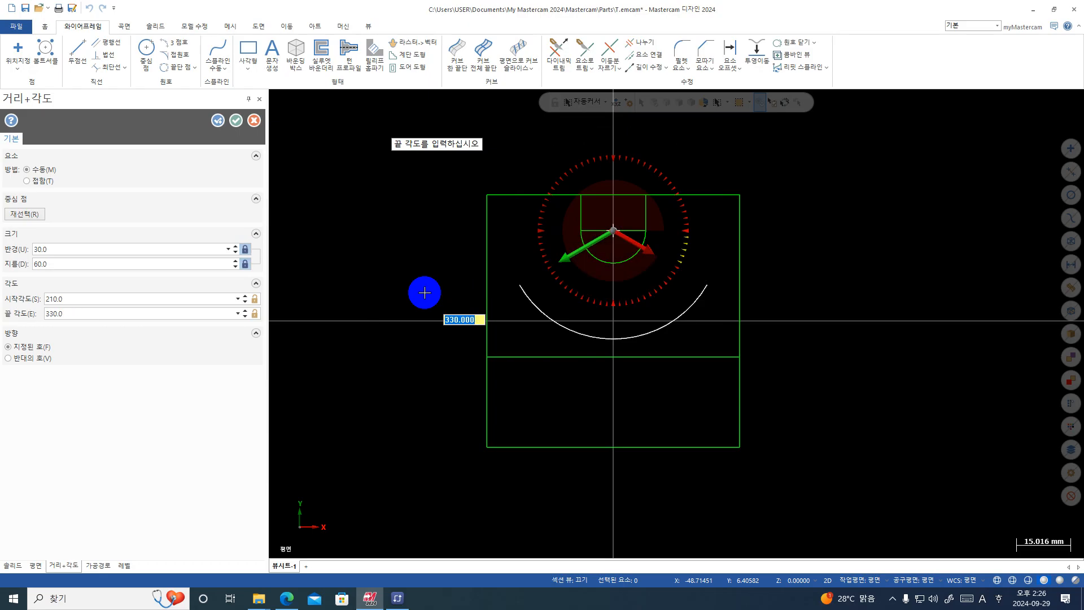
key(Return)
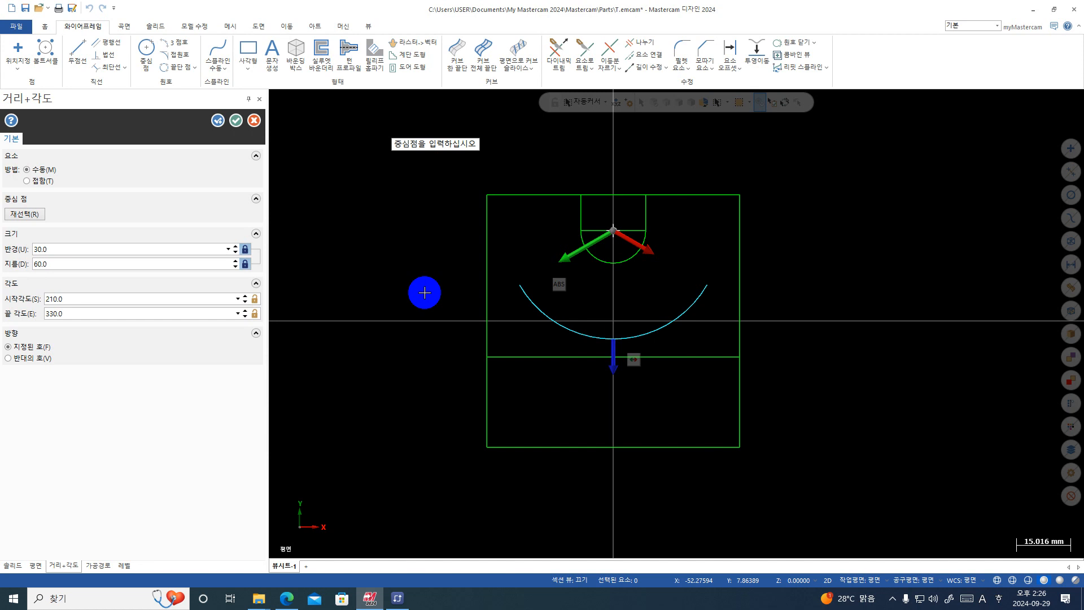
- Switch to Edge and compare the arc with the slot's radius and angle in 2d가공도면.pdf, returning to Mastercam
click(395, 600)
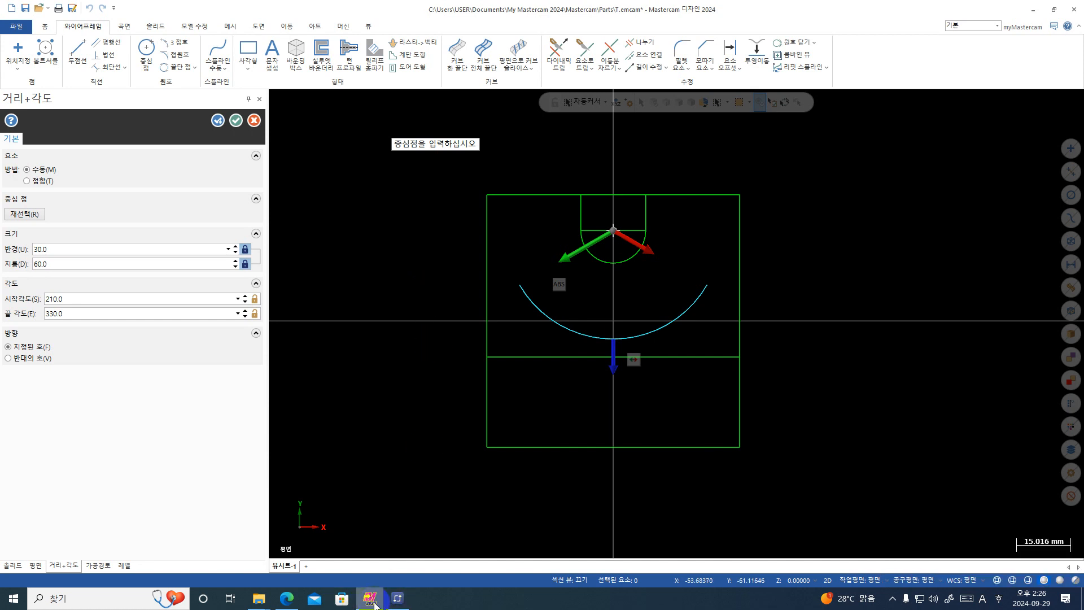
click(371, 600)
click(373, 600)
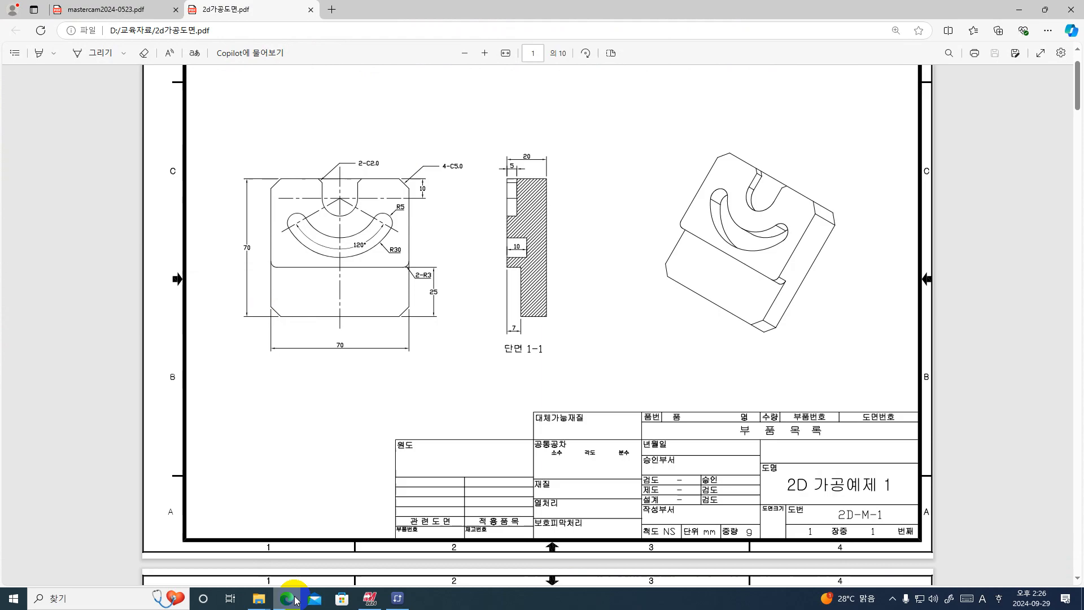
click(287, 598)
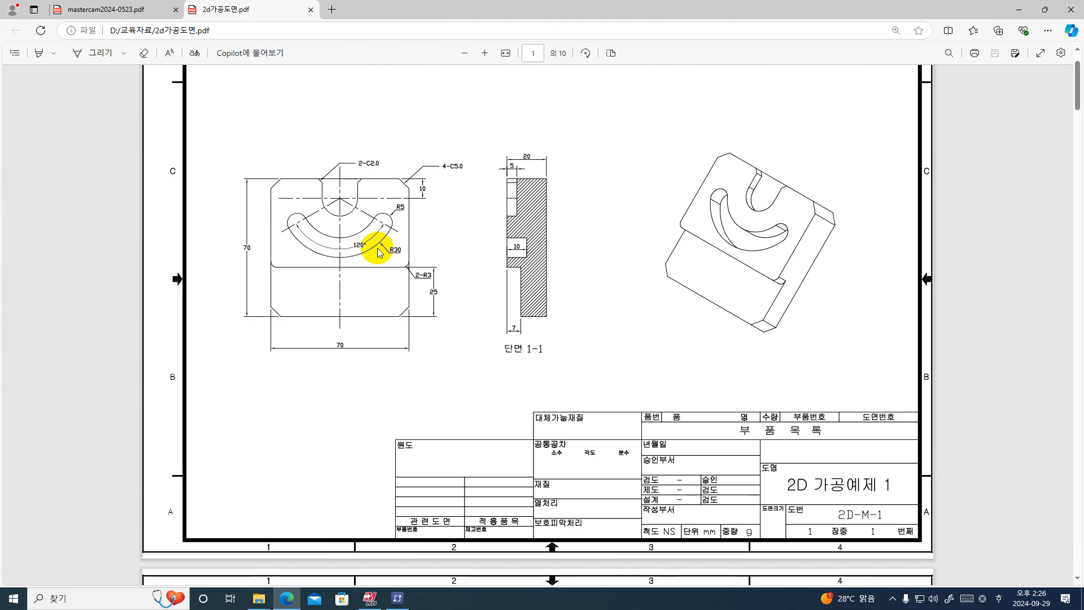
click(1019, 10)
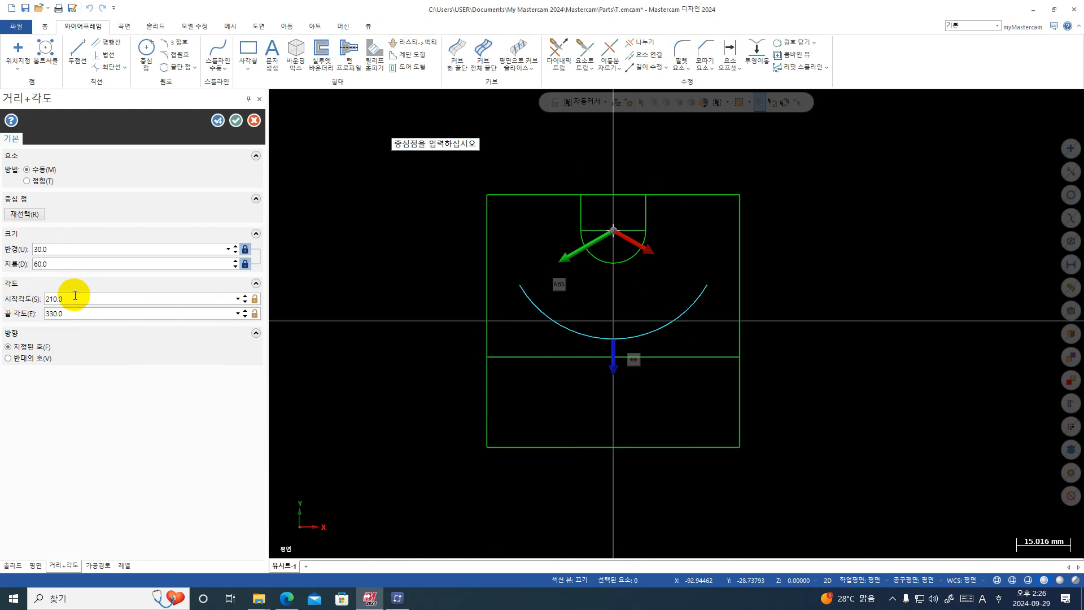
- Accept the radius 30 polar arc and undo it
click(236, 120)
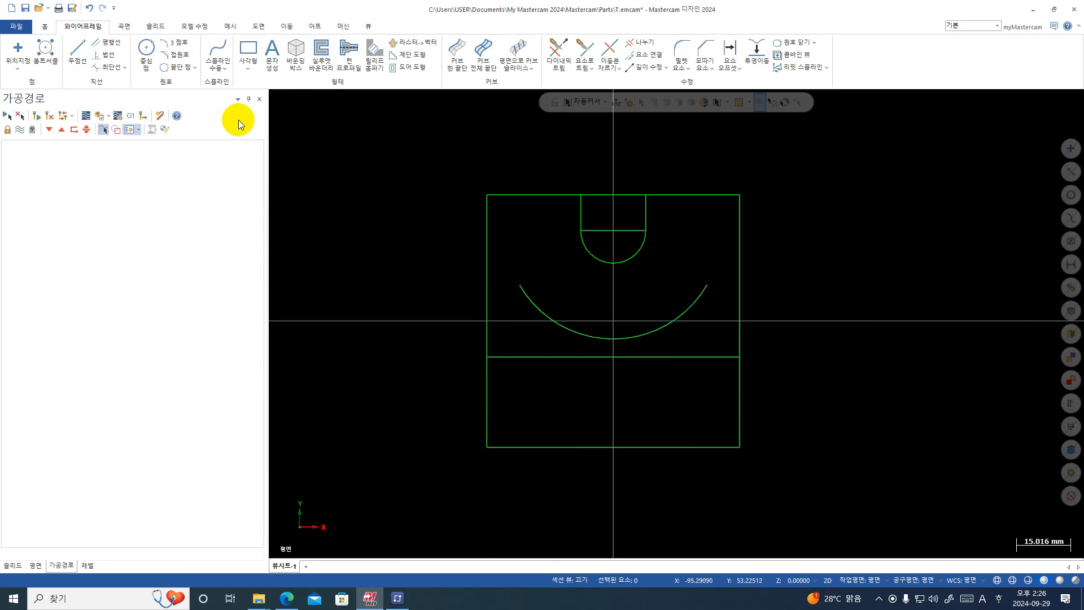
click(89, 8)
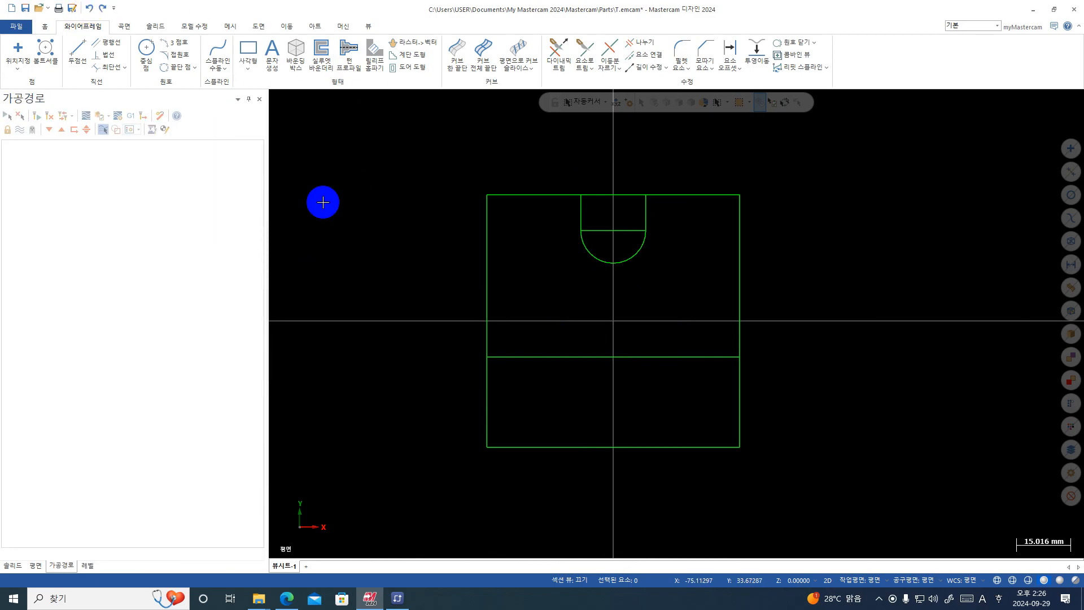
- Draw a circle of 60 mm diameter centred on the midpoint of the notch's horizontal line
click(77, 53)
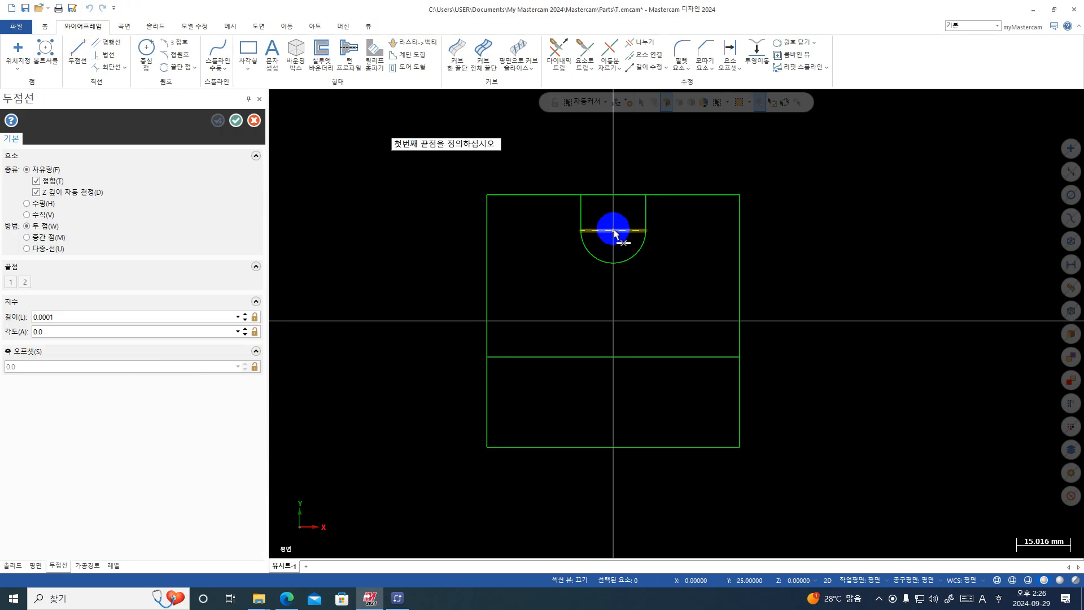
click(146, 48)
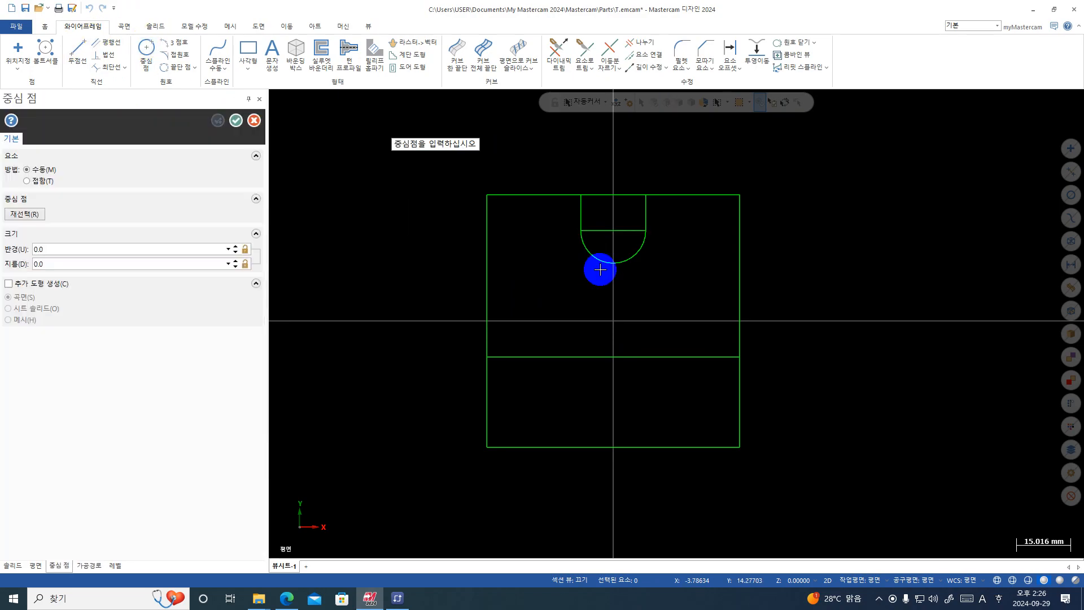
click(613, 230)
click(131, 263)
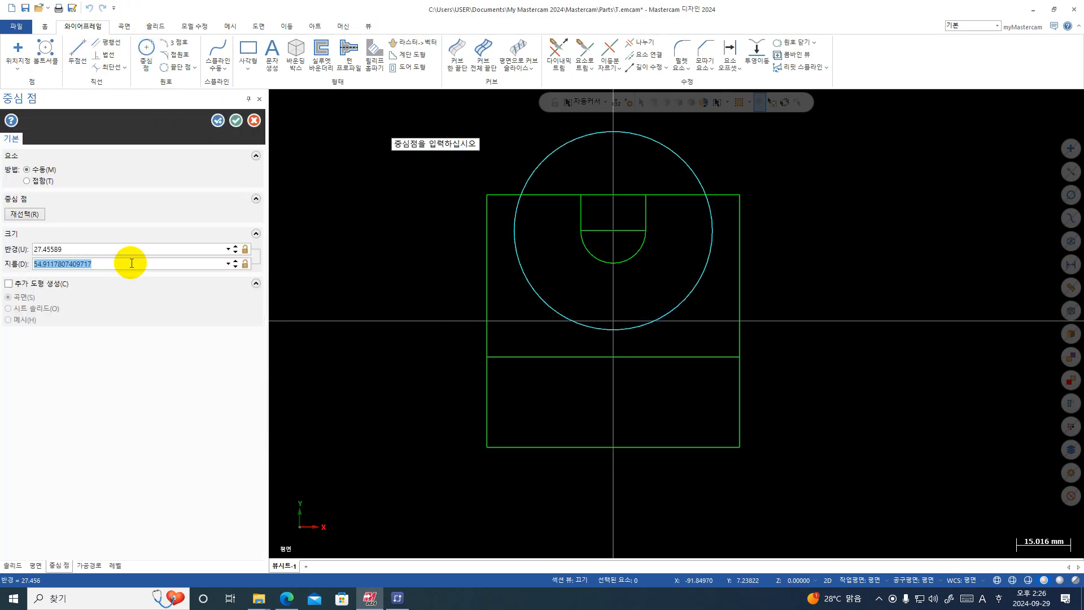
text(30)
text(60)
key(Return)
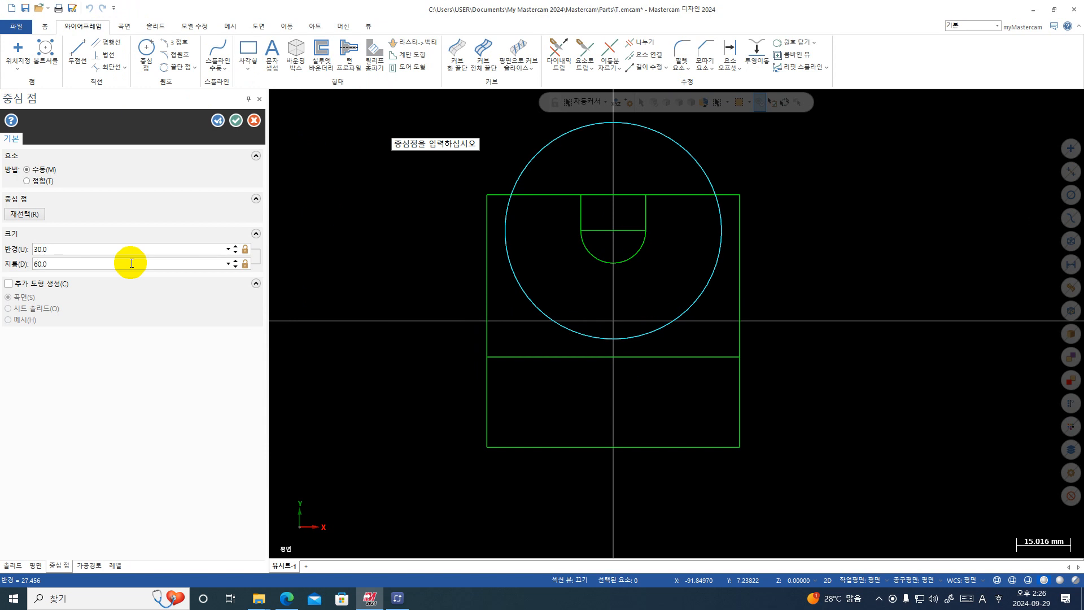
click(235, 119)
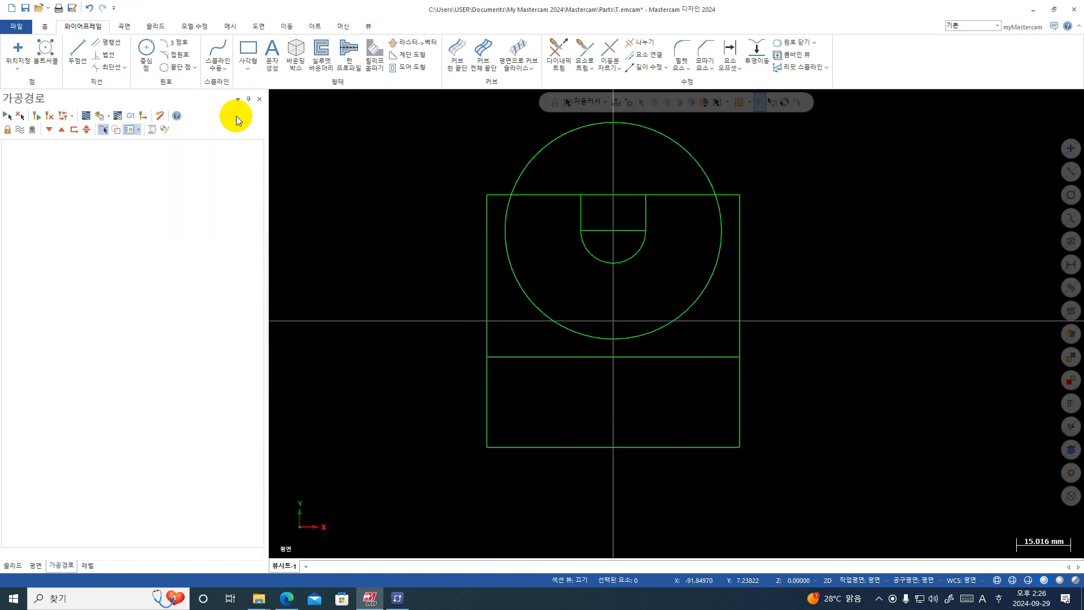
- Draw a vertical construction line about 41 mm long downward from the midpoint of the notch's horizontal line
click(78, 50)
click(622, 227)
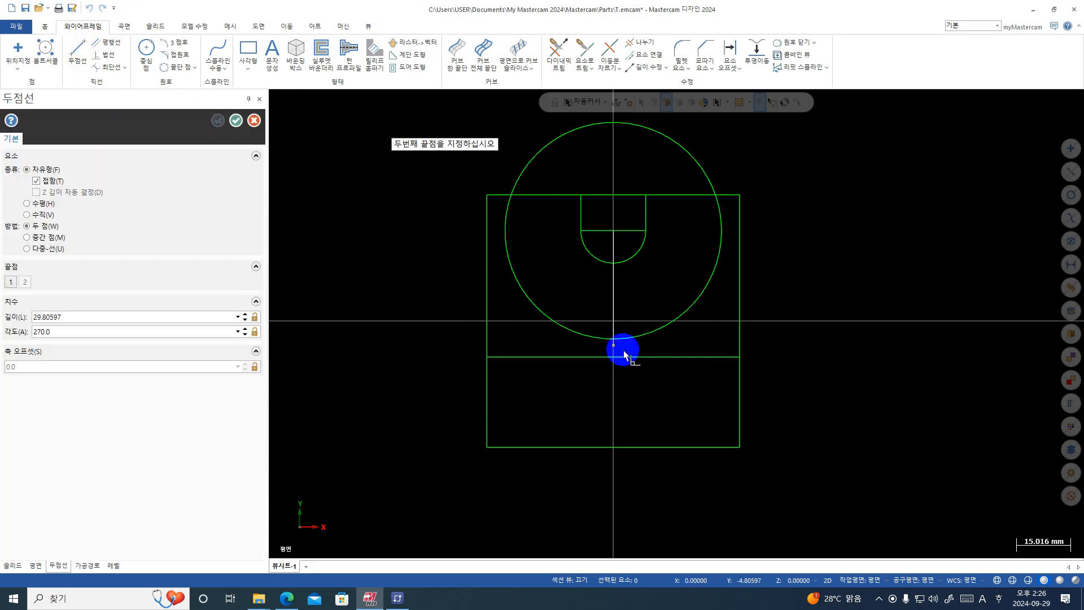
click(621, 380)
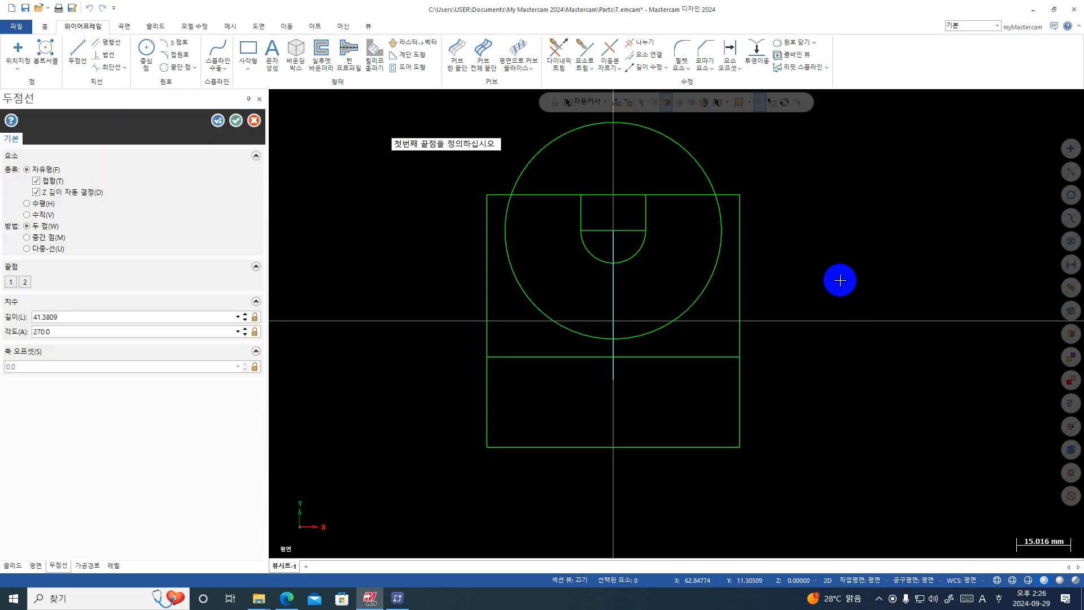
key(Escape)
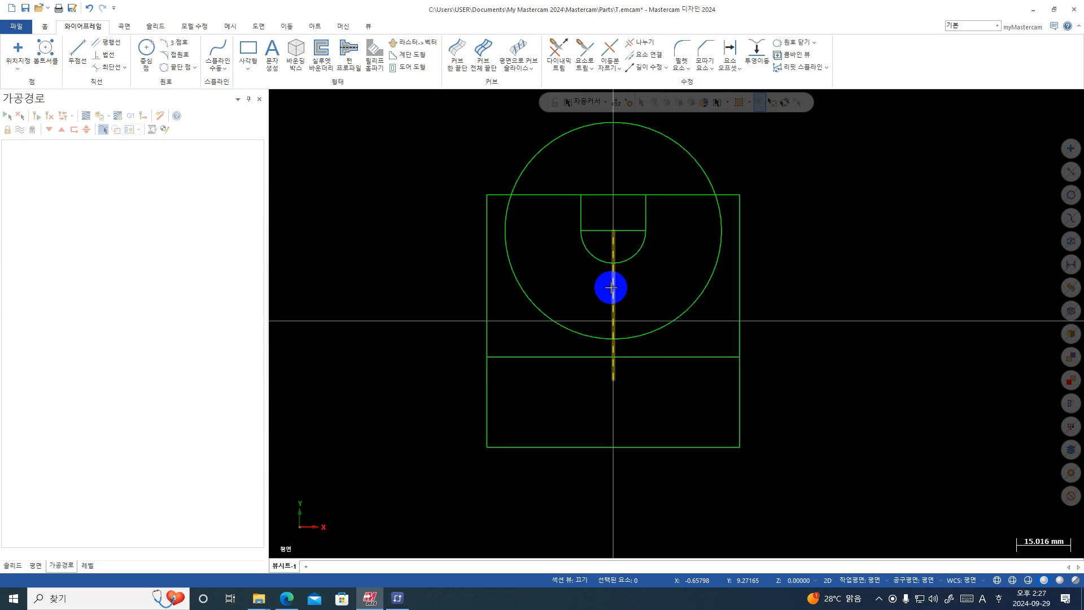
- Set up a rotated copy of the vertical line about its upper endpoint, 60 degrees in both directions, and cancel it
click(611, 288)
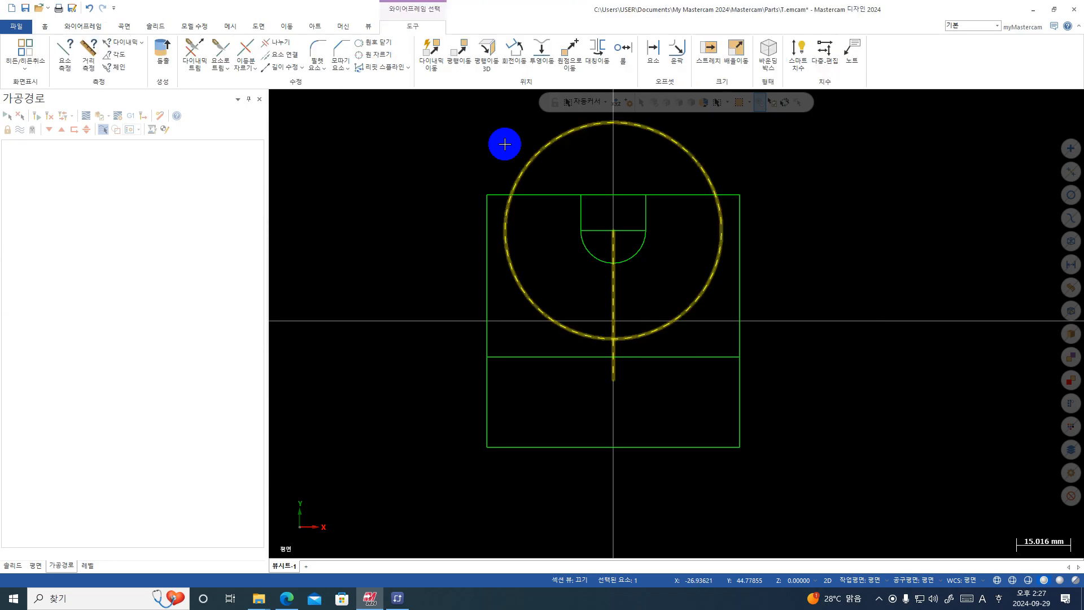
click(515, 55)
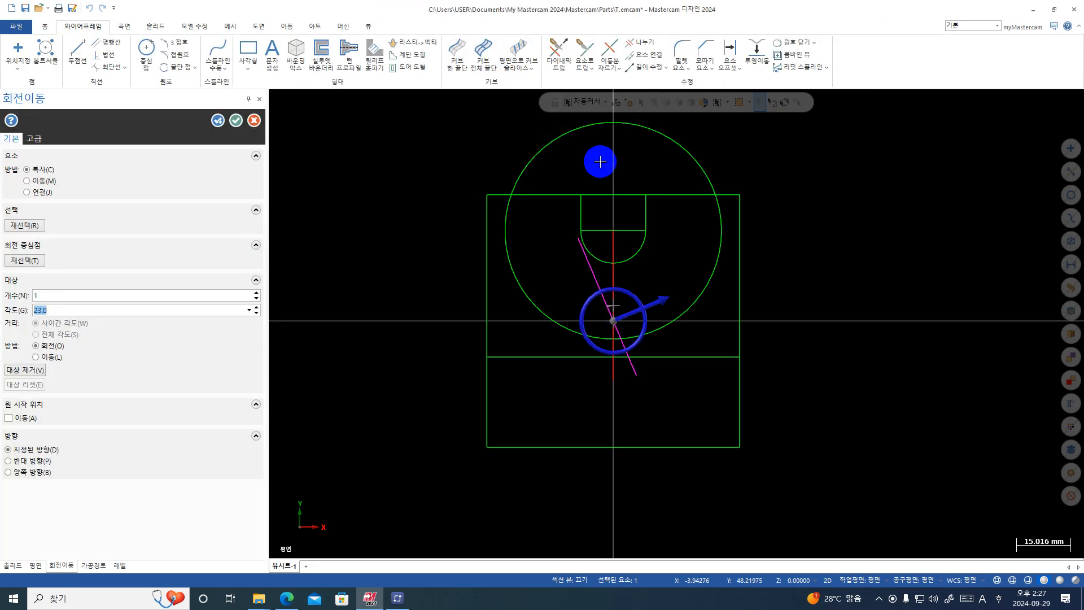
click(24, 261)
click(613, 231)
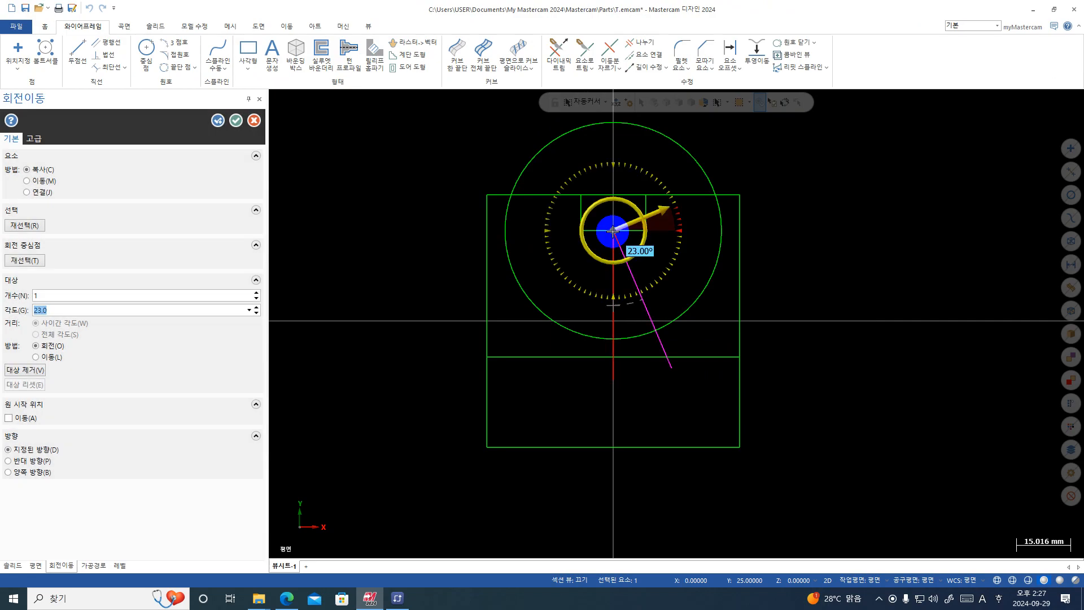
click(517, 253)
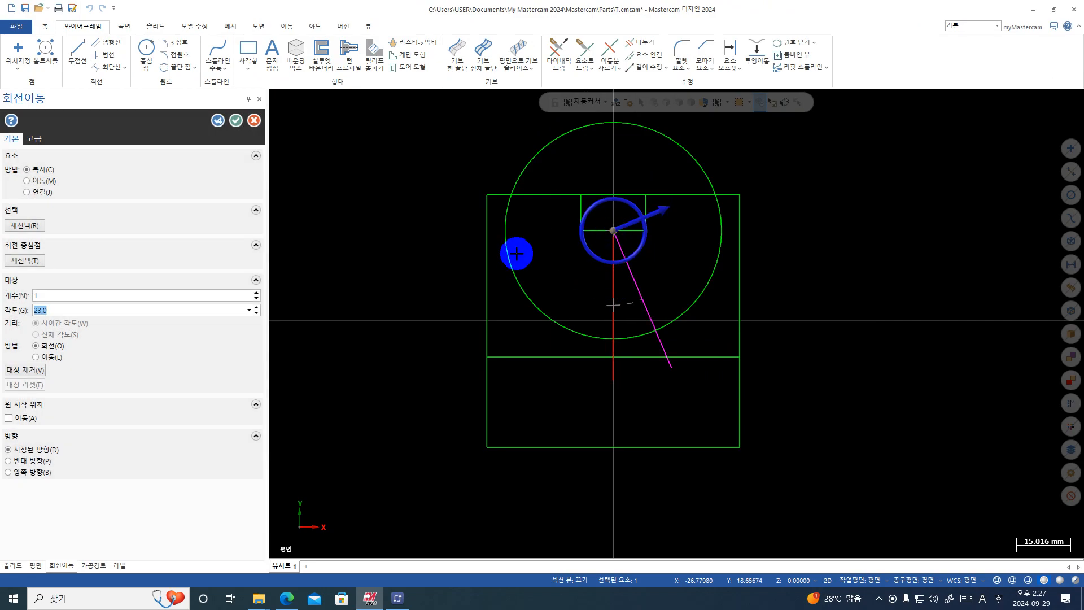
key(Return)
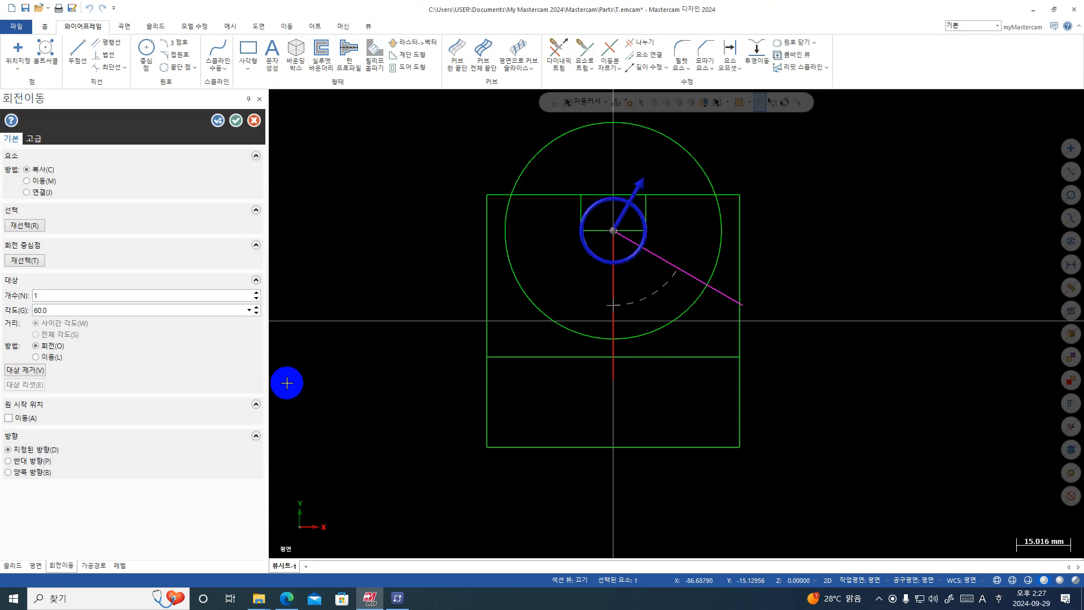
click(28, 473)
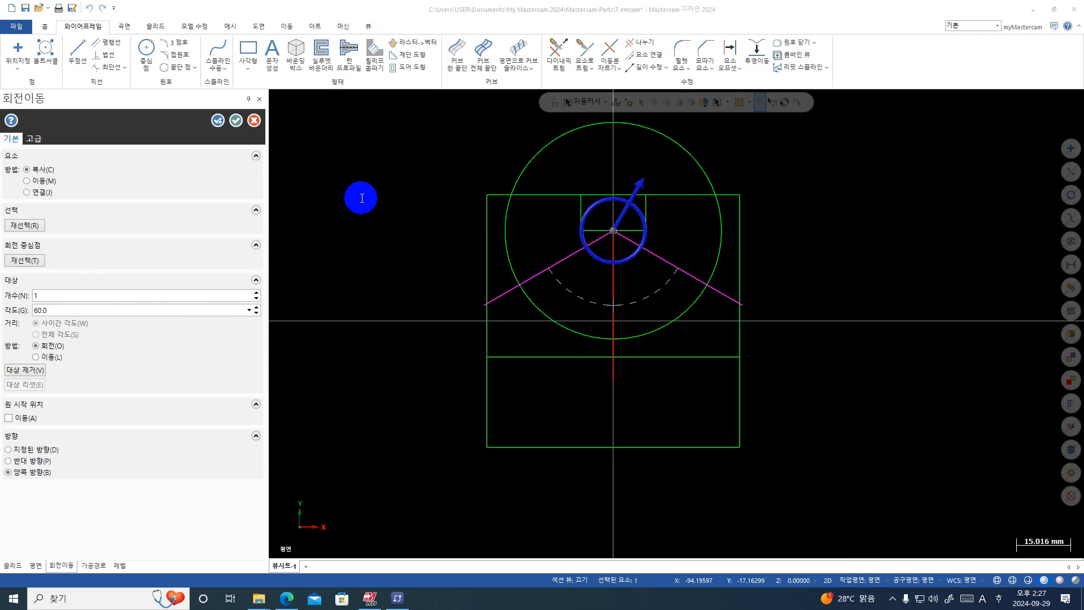
key(Escape)
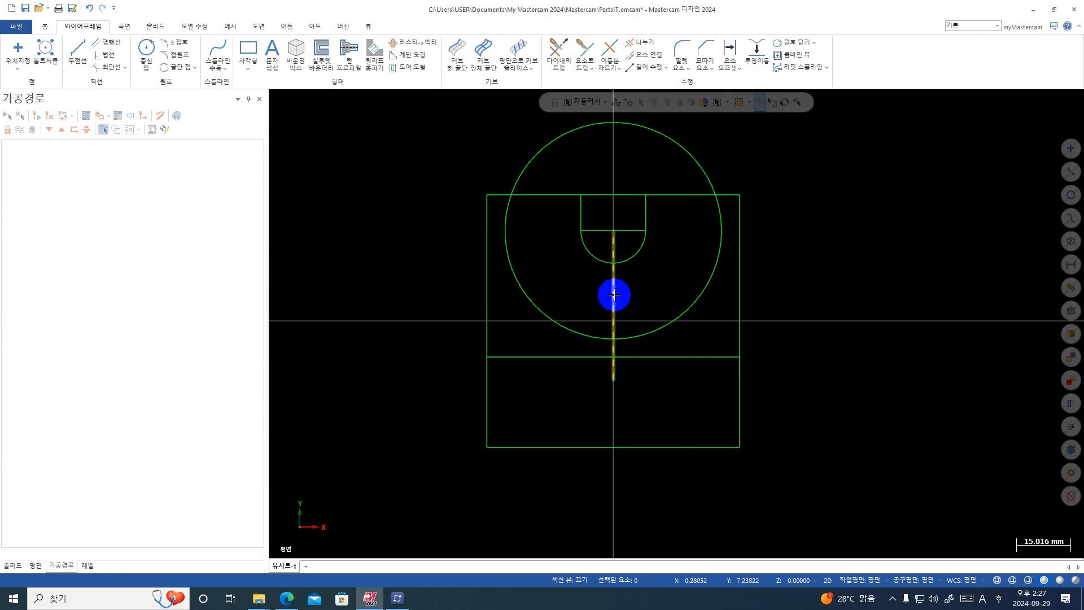
click(613, 293)
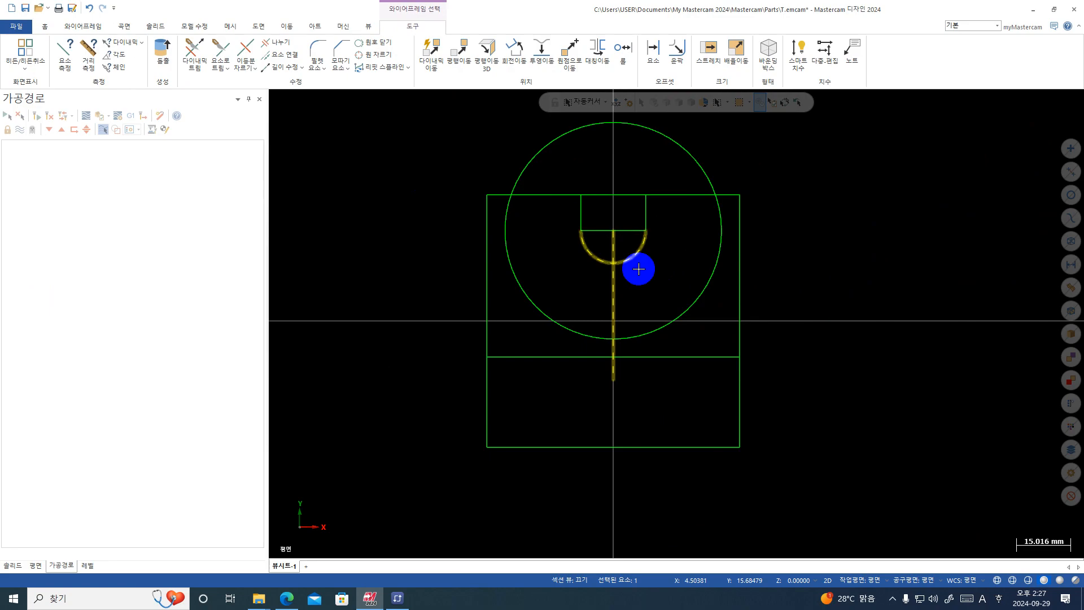
key(Escape)
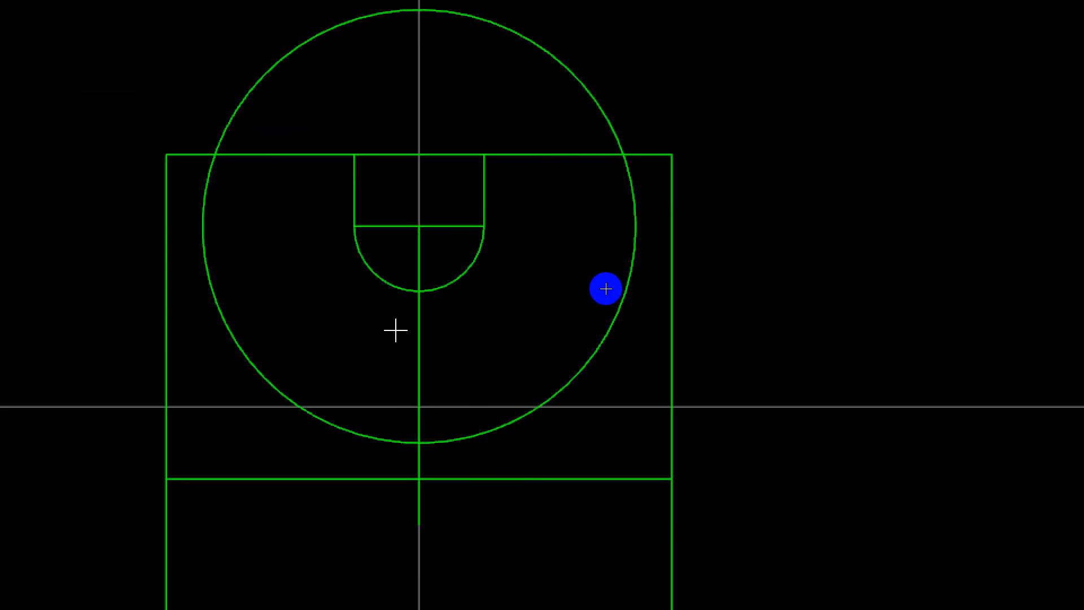
- Rotate-copy the vertical line about the midpoint of the notch's horizontal line, one copy 60 degrees in both directions
click(418, 346)
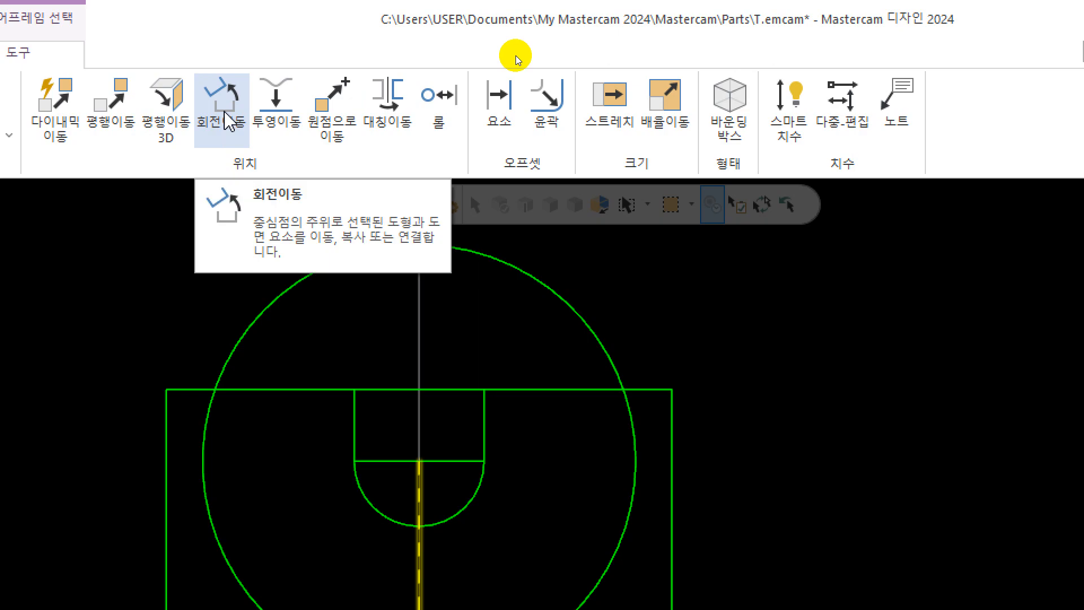
click(222, 113)
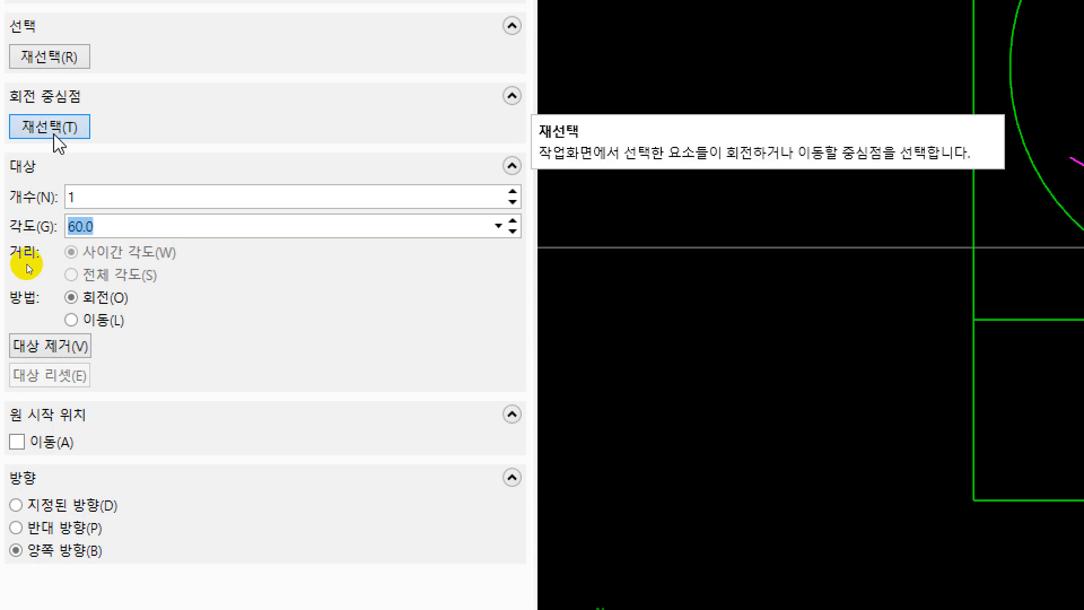
click(54, 129)
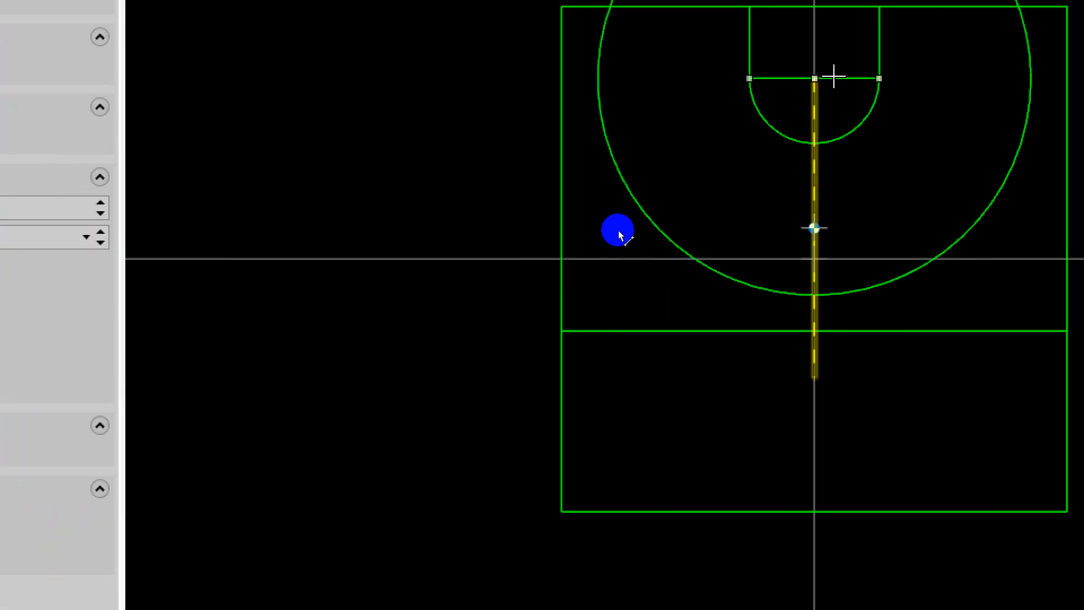
click(815, 81)
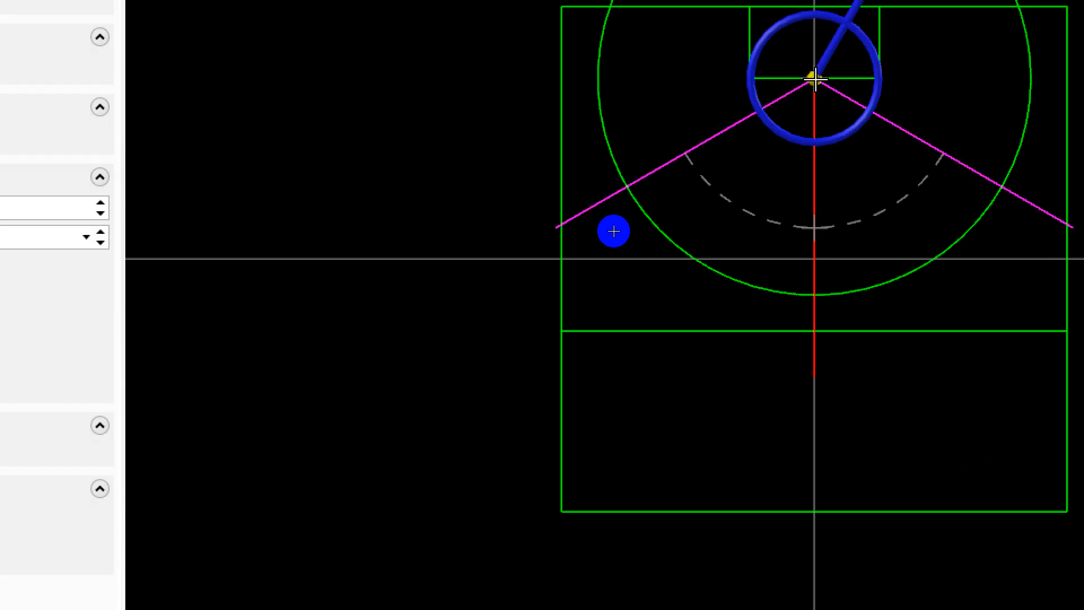
drag(141, 246, 5, 258)
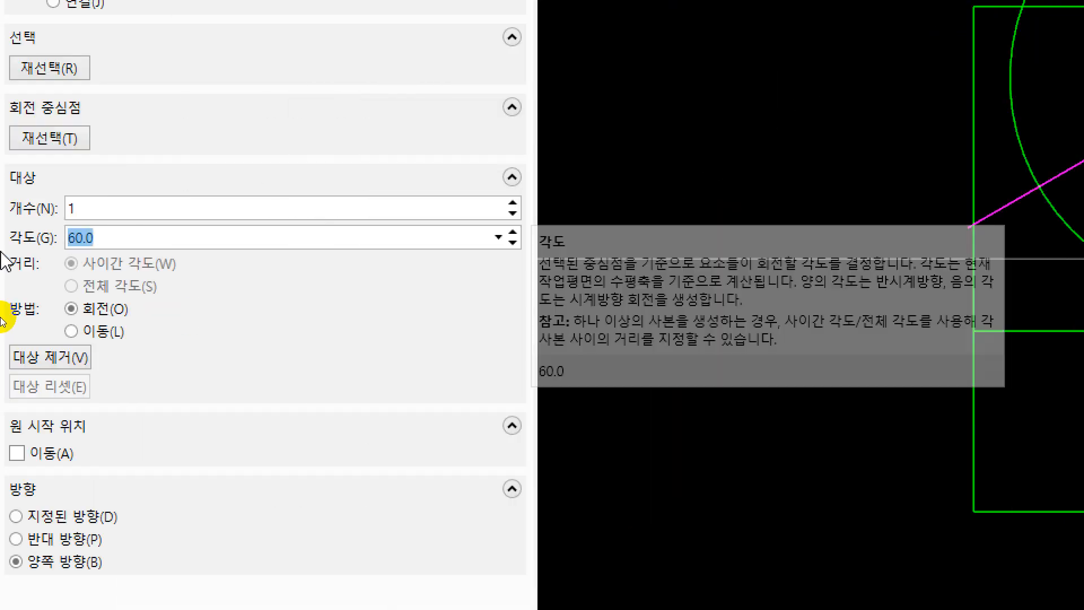
click(117, 242)
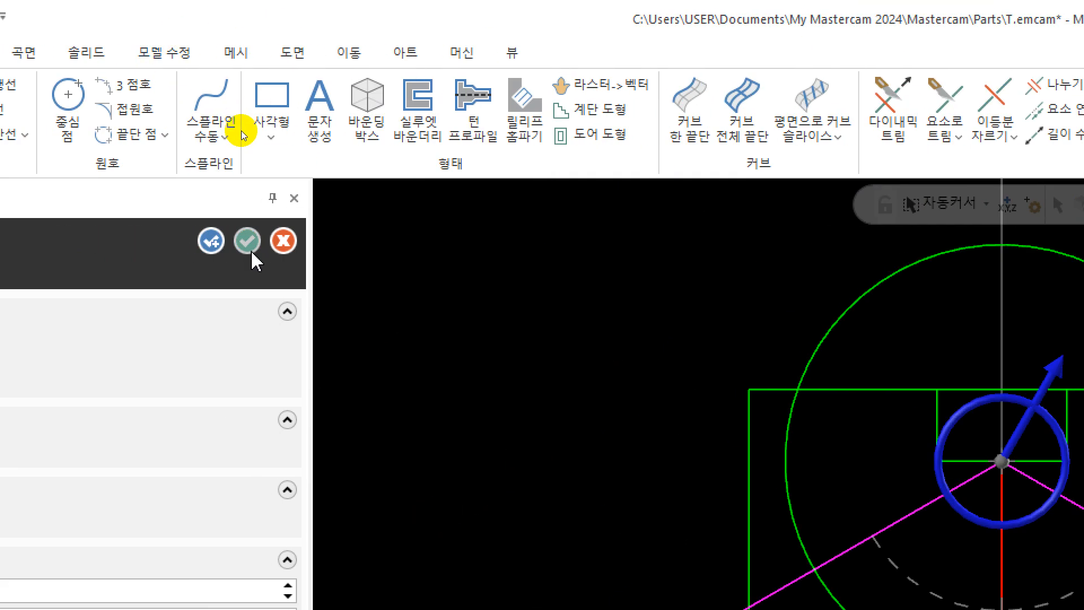
click(251, 252)
- Use Divide to remove the circle's two side segments between the angled lines and the rectangle's upper edge
scroll(807, 362, down, 3)
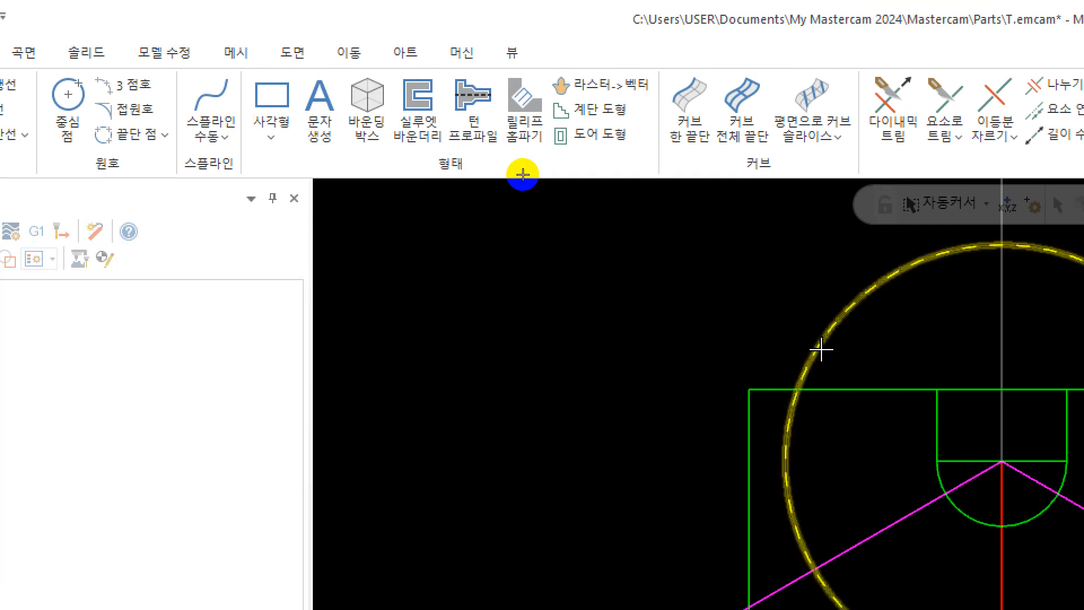
scroll(587, 457, down, 1)
scroll(1016, 558, up, 2)
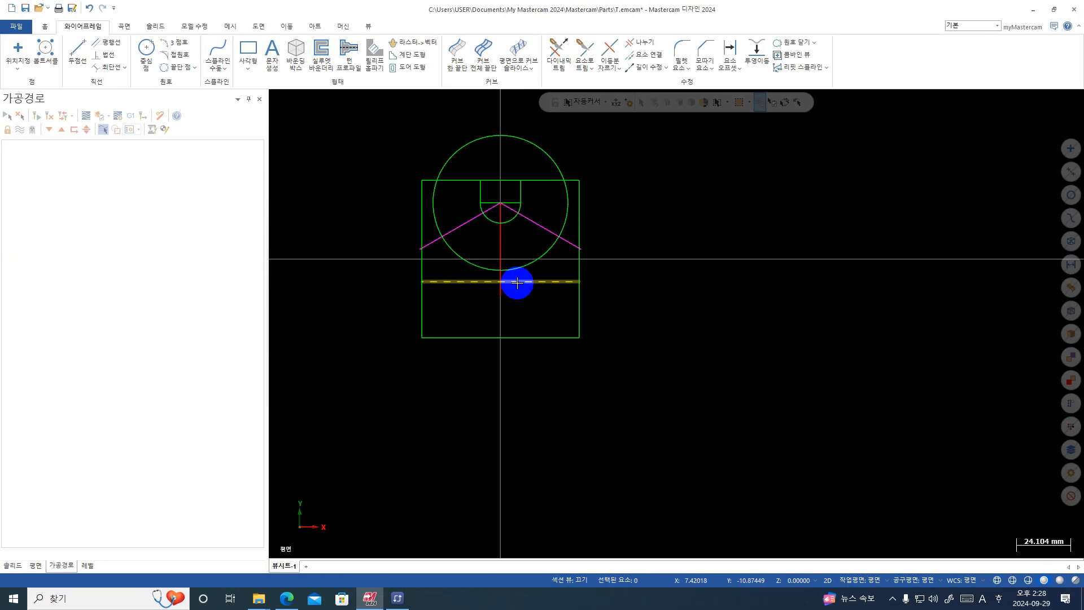
scroll(467, 243, up, 1)
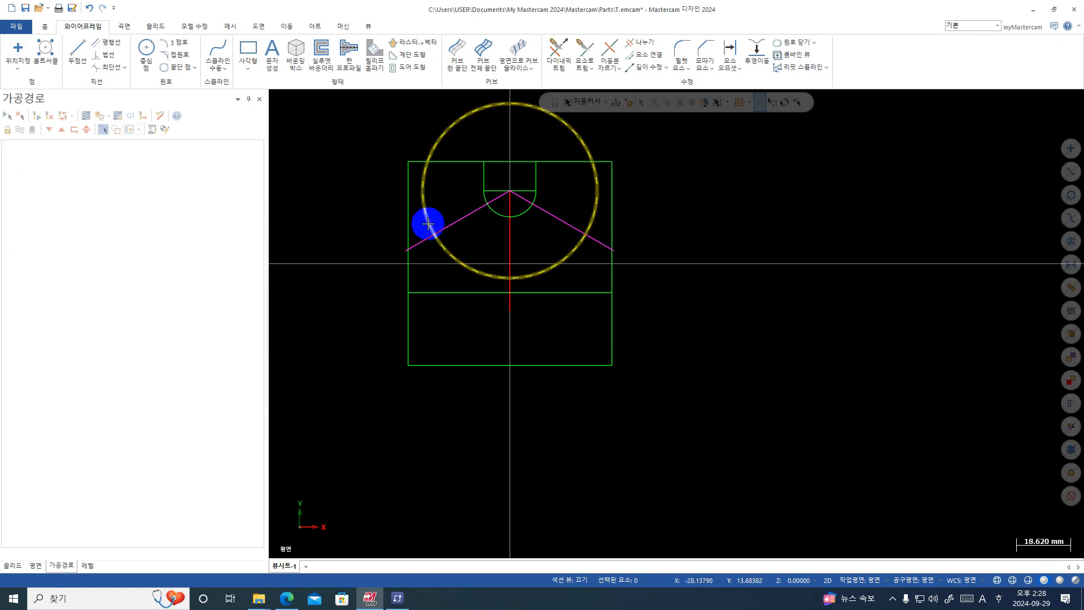
click(642, 44)
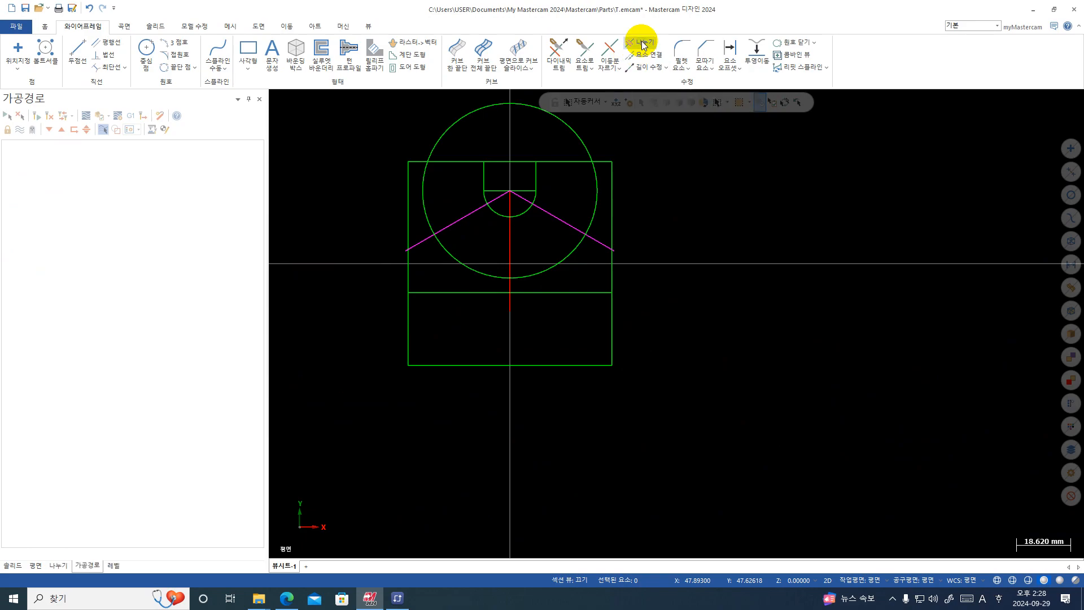
click(423, 198)
click(600, 206)
key(Escape)
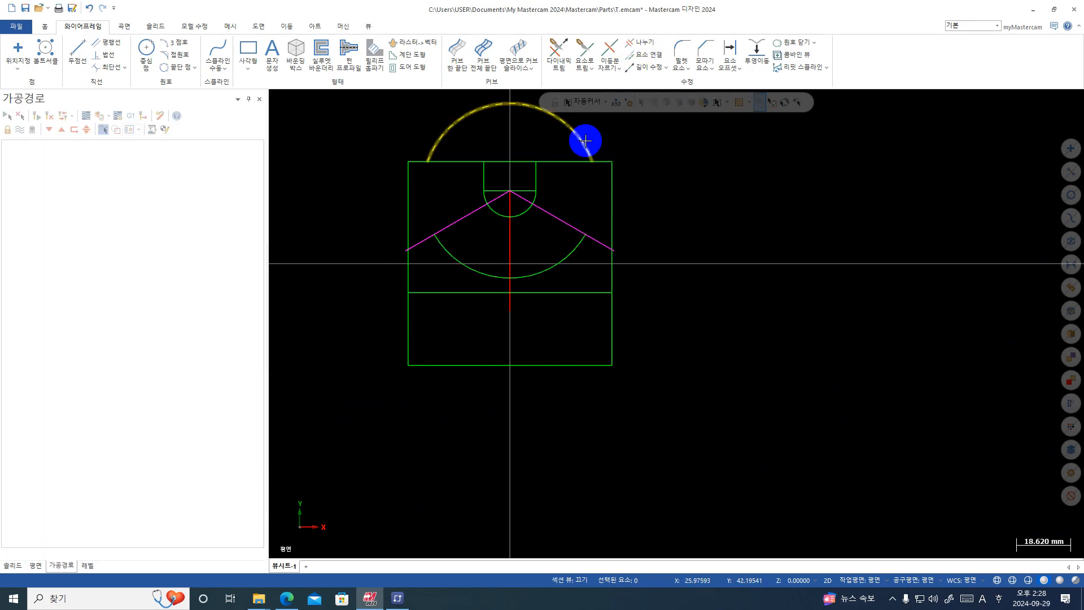
- Delete the leftover arc above the rectangle, the three construction lines and the notch's horizontal line
click(584, 141)
key(Delete)
click(565, 214)
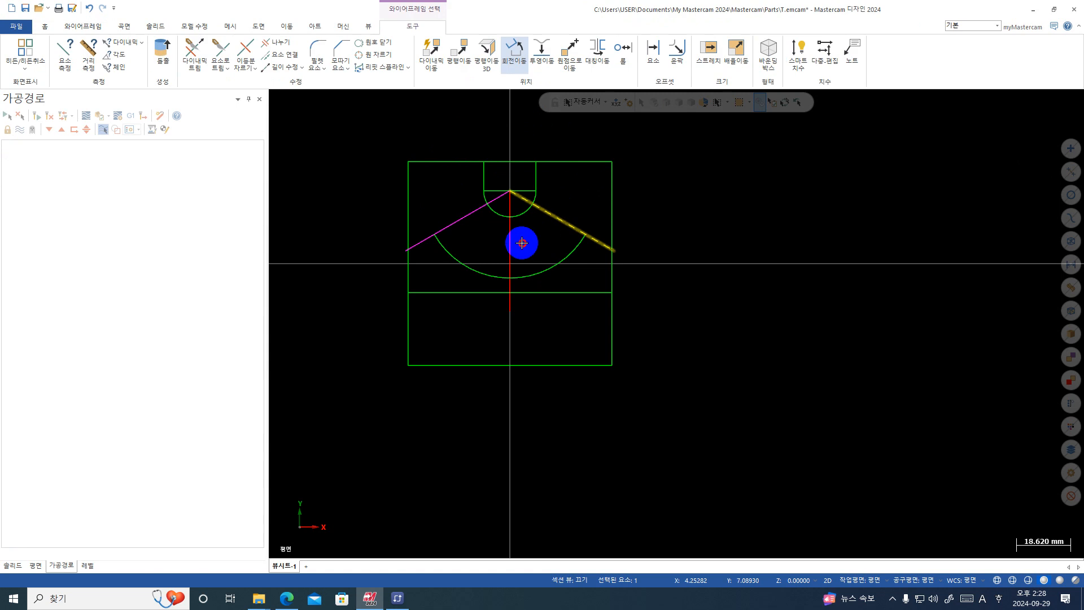
click(474, 212)
key(Delete)
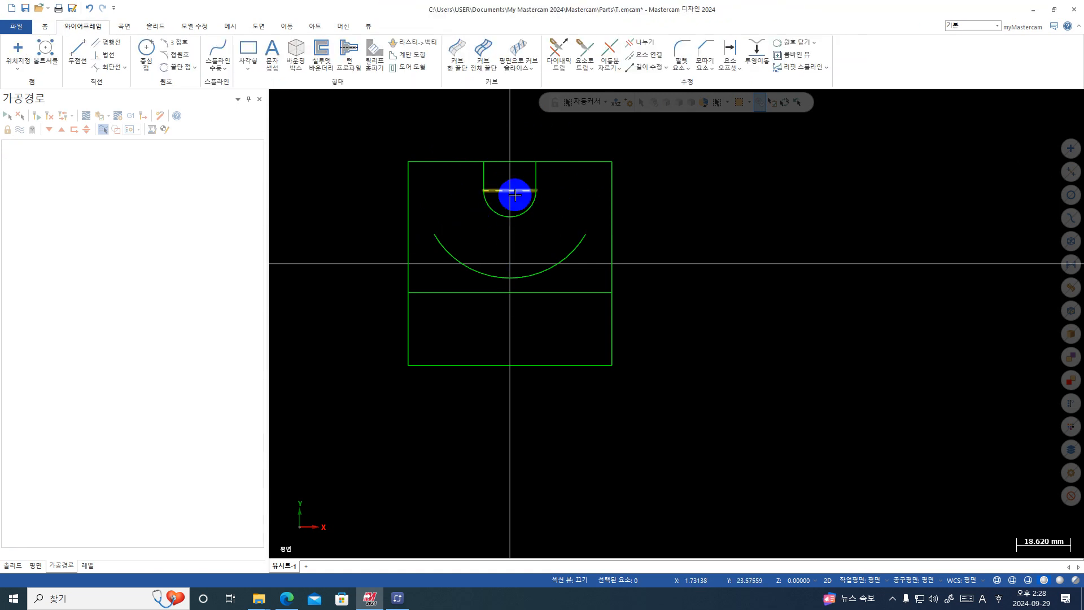
click(514, 191)
key(Delete)
- Switch to Edge and examine the slot's end radius and outer radius in 2d가공도면.pdf, returning to Mastercam
click(286, 597)
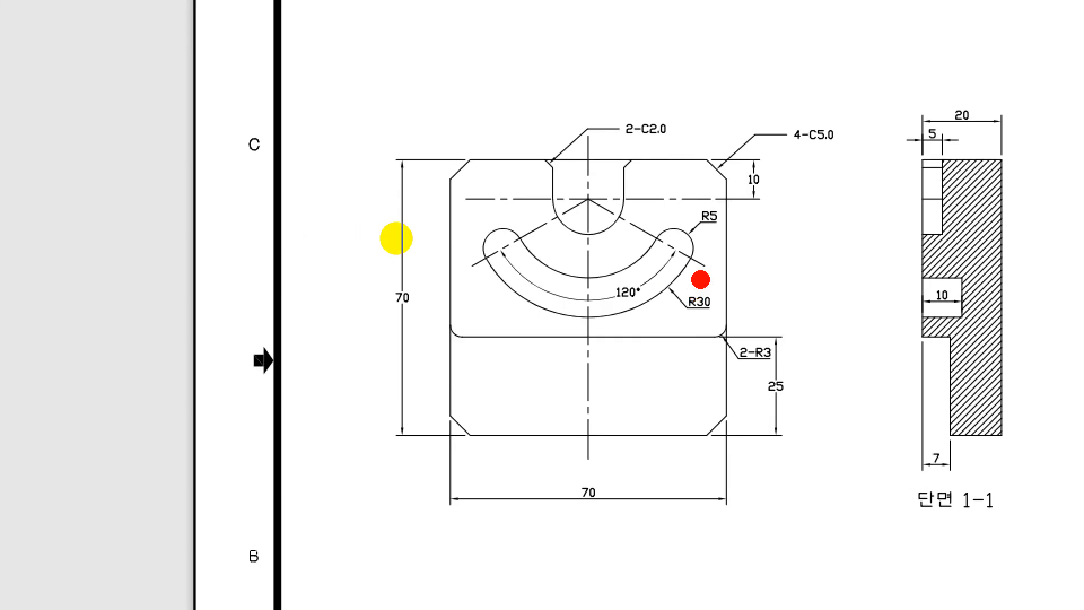
mouse_move(700, 279)
mouse_down()
mouse_move(607, 206)
mouse_move(748, 229)
mouse_move(720, 282)
mouse_up()
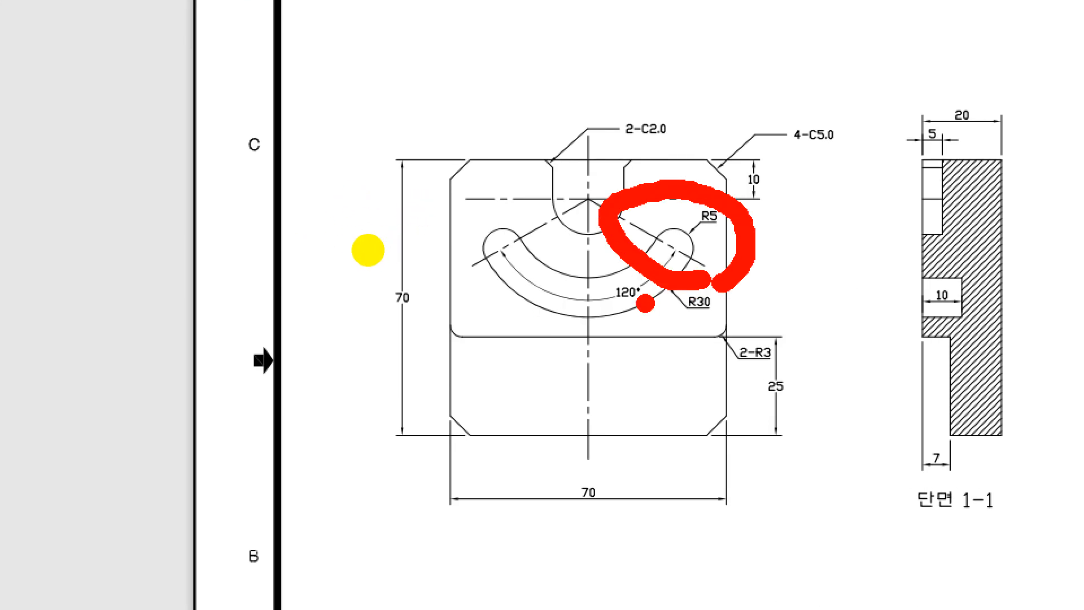
drag(645, 303, 617, 272)
key(Escape)
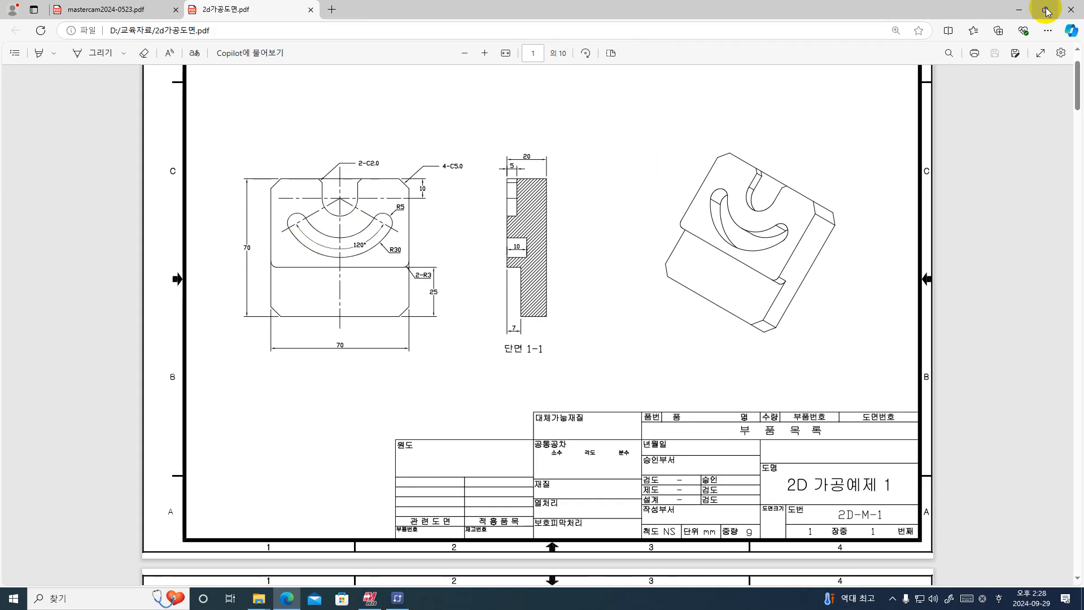
click(1019, 9)
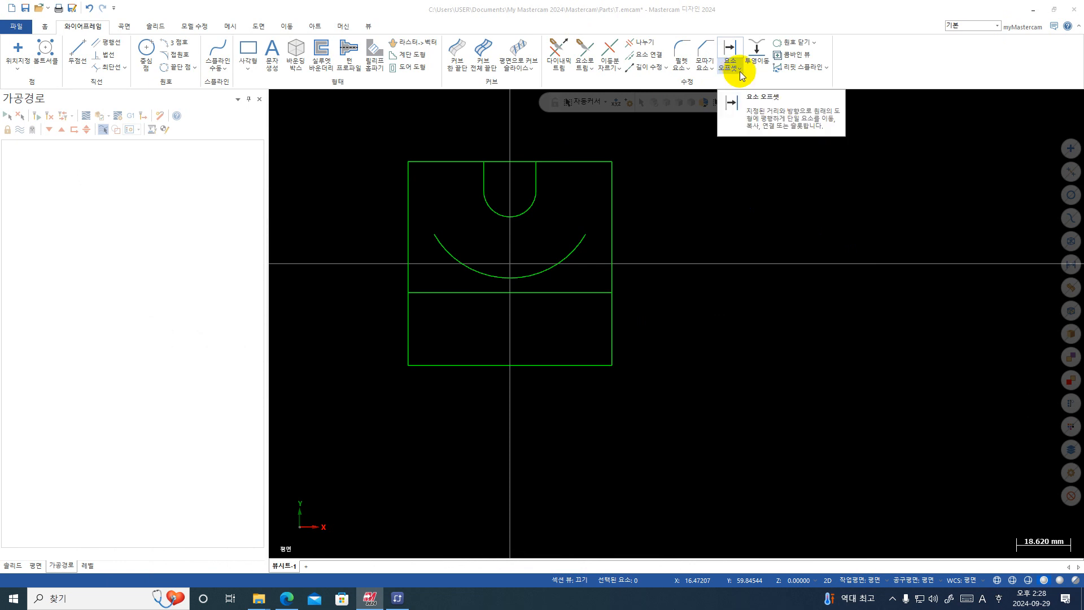
click(739, 70)
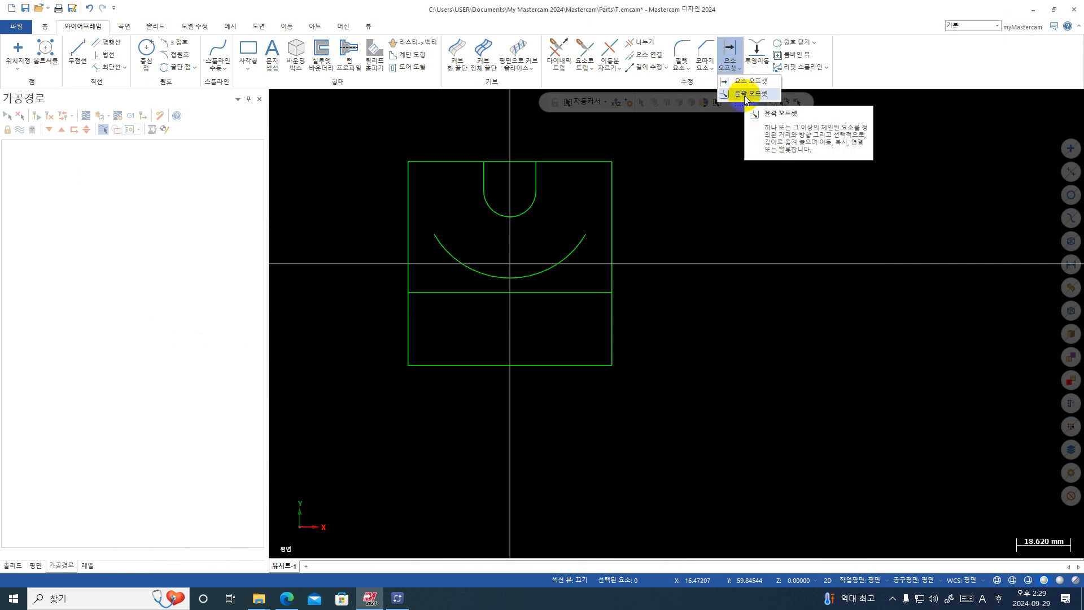
key(ctrl+1)
click(745, 96)
mouse_move(733, 105)
mouse_down()
mouse_move(715, 91)
mouse_move(762, 87)
mouse_move(732, 100)
mouse_up()
key(Escape)
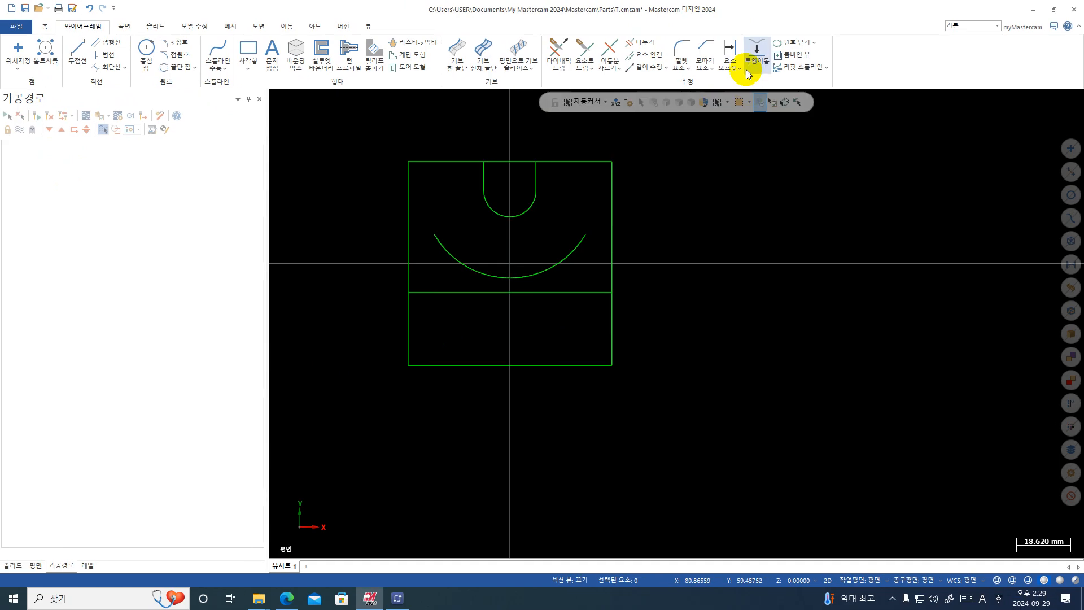
click(733, 68)
key(super+space)
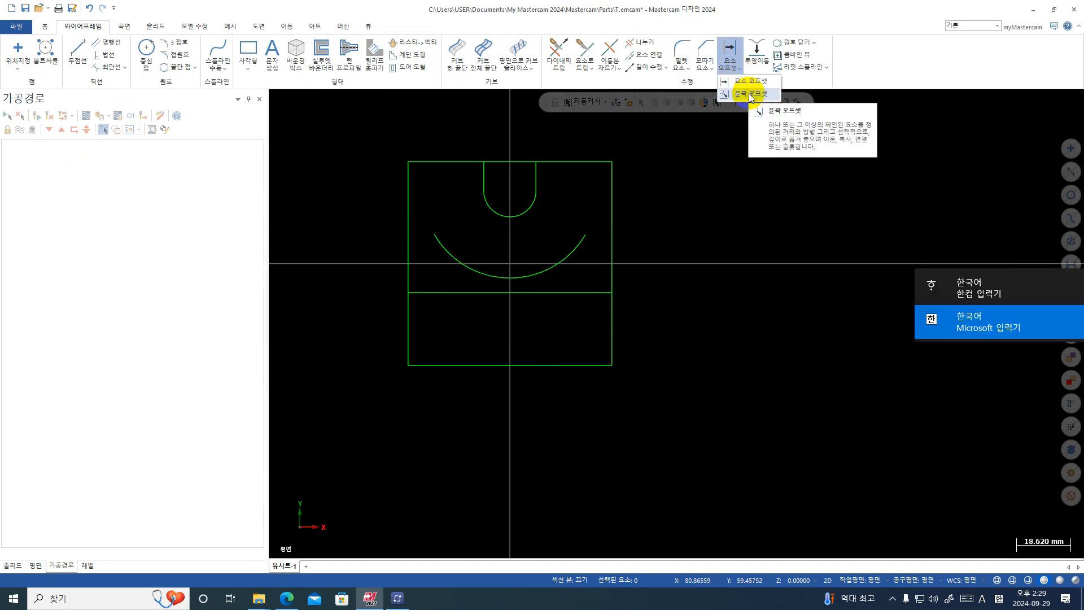
key(ctrl+1)
click(769, 100)
mouse_move(769, 100)
mouse_down()
mouse_move(726, 103)
mouse_move(760, 77)
mouse_up()
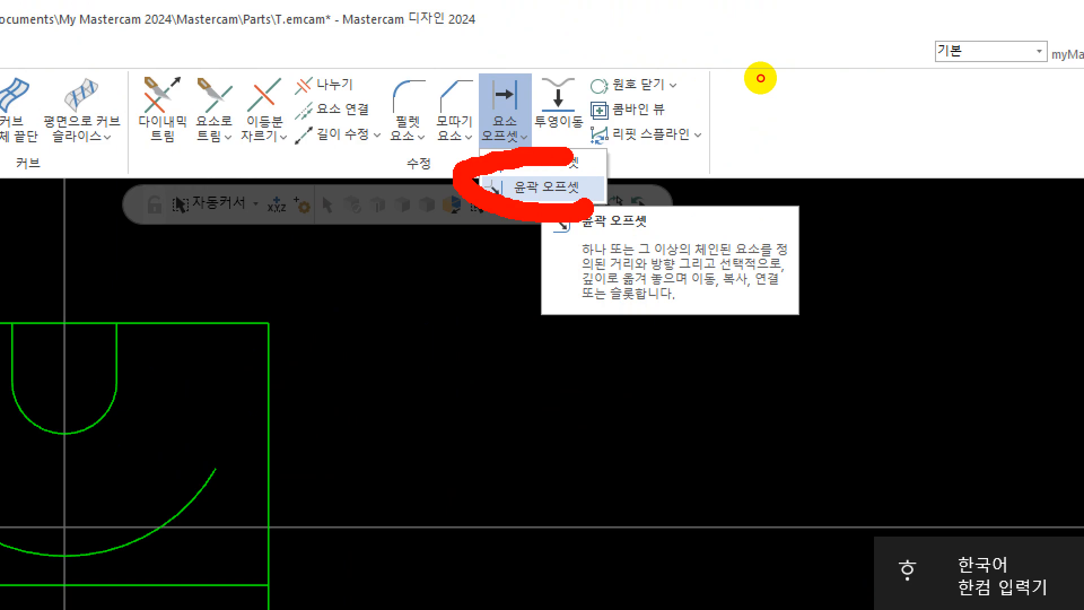
key(Escape)
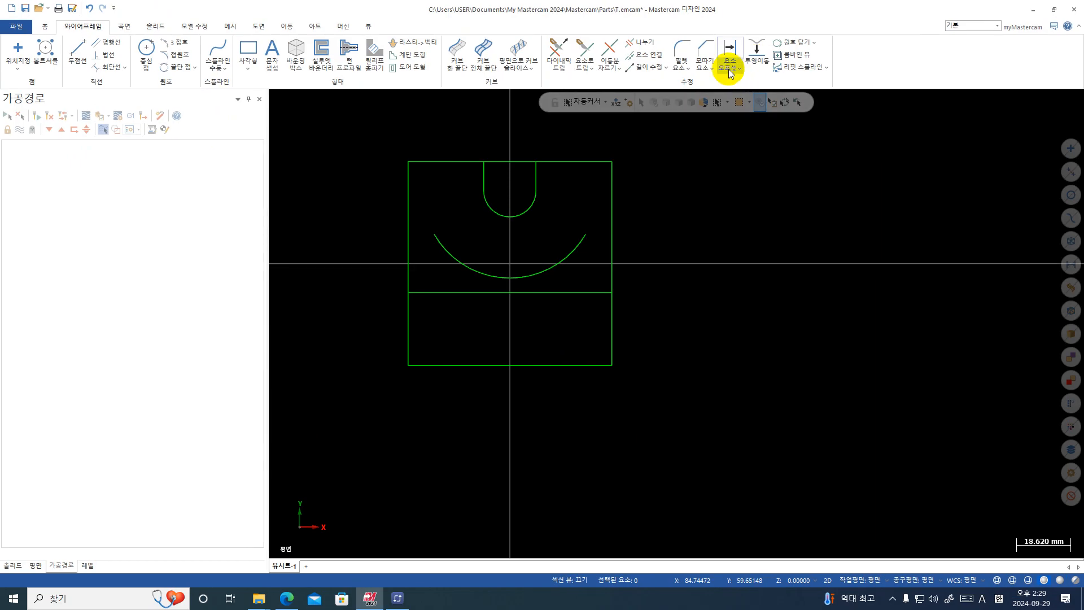
- Offset the large curved arc inward as a chain, one copy at a distance of 10, and clear the result colours
click(735, 70)
click(747, 99)
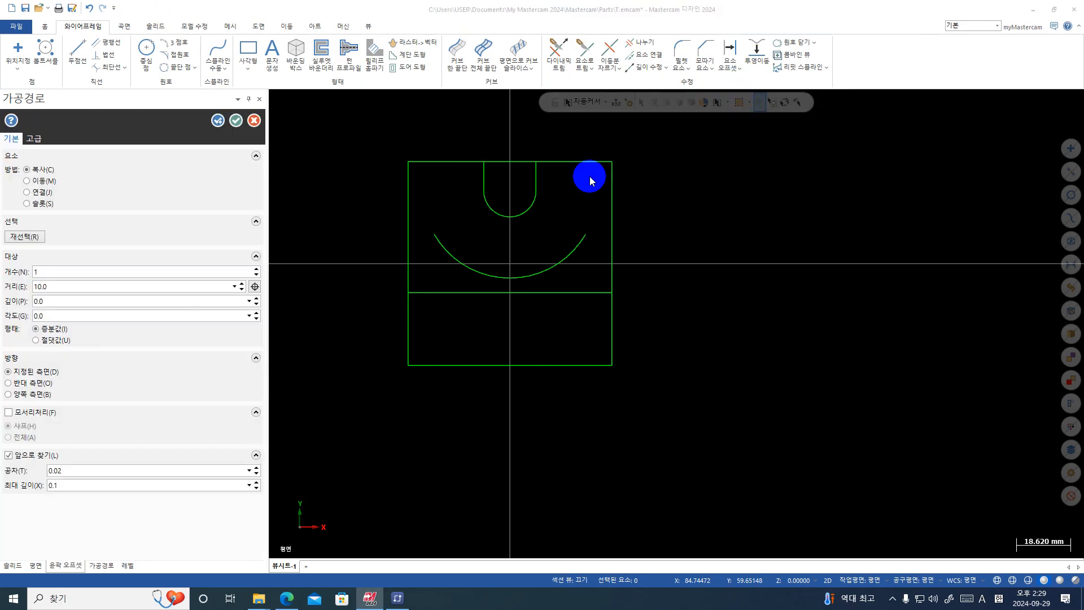
click(468, 270)
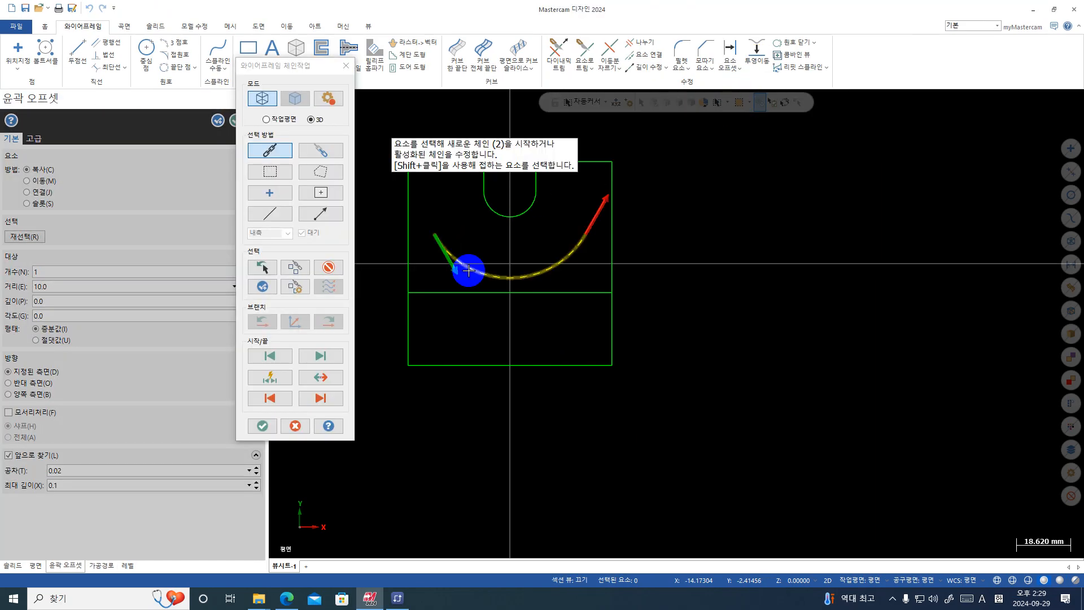
key(Return)
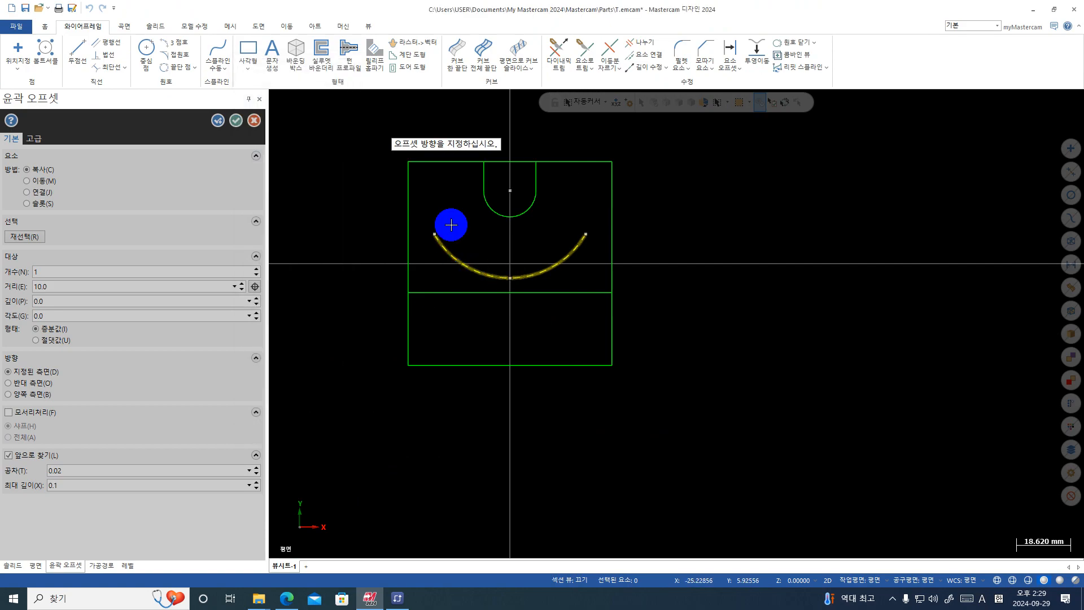
click(461, 208)
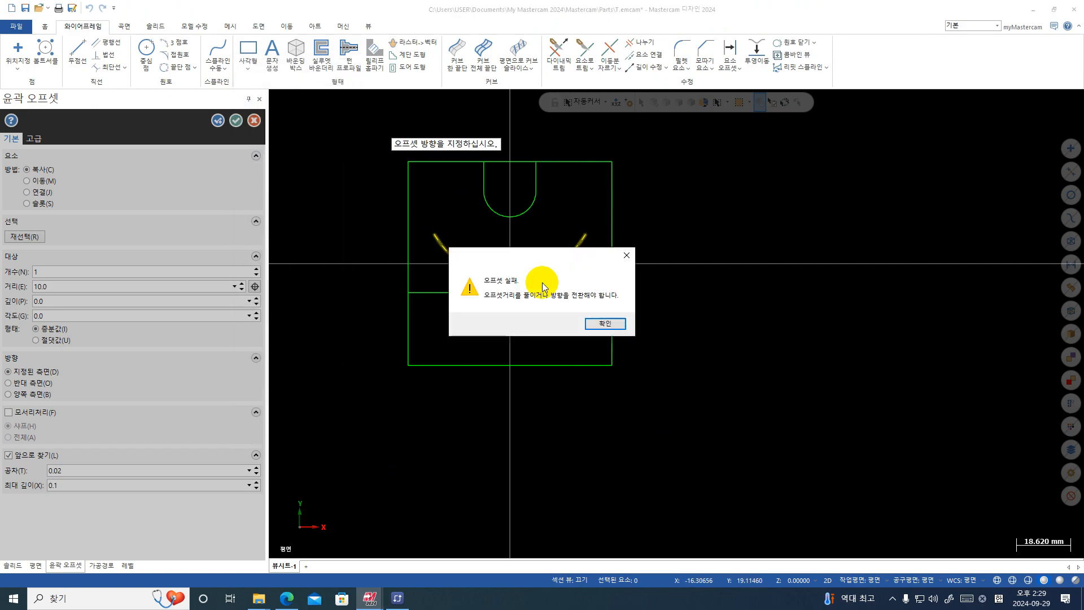
click(605, 324)
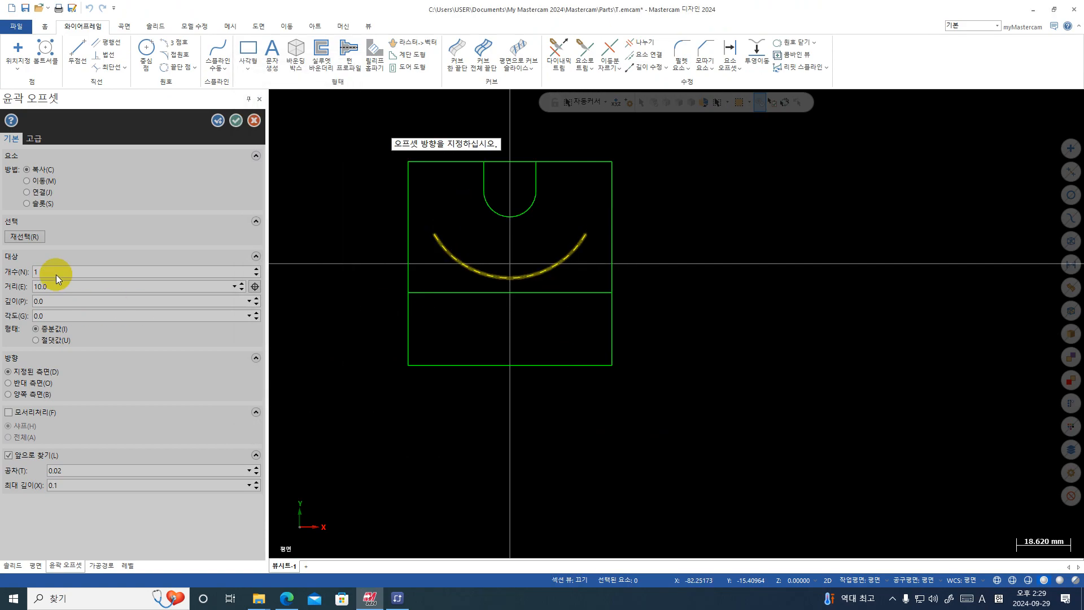
click(462, 231)
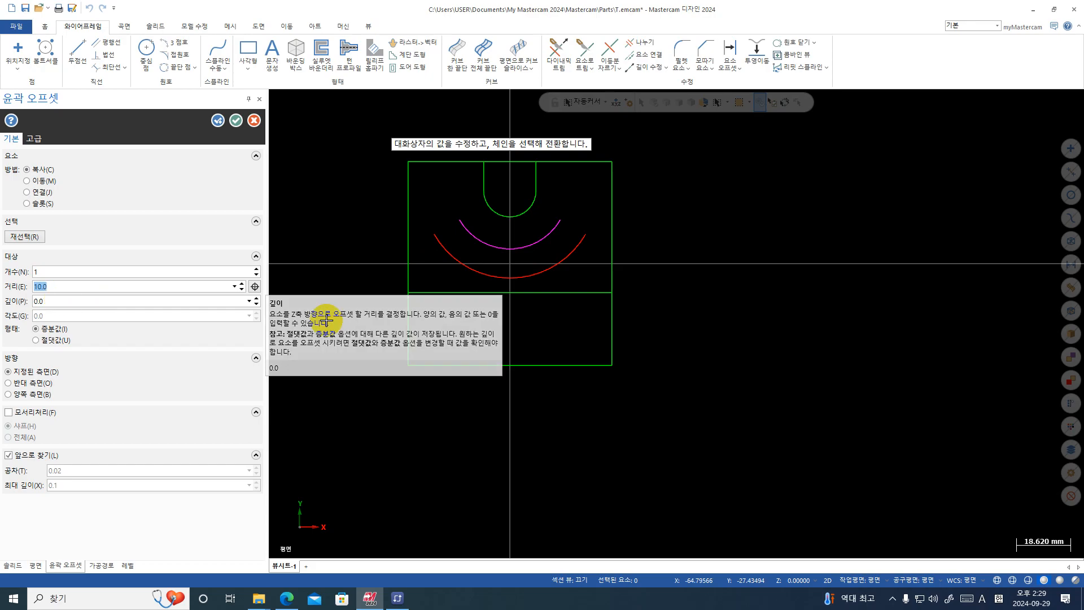
click(236, 120)
right_click(900, 205)
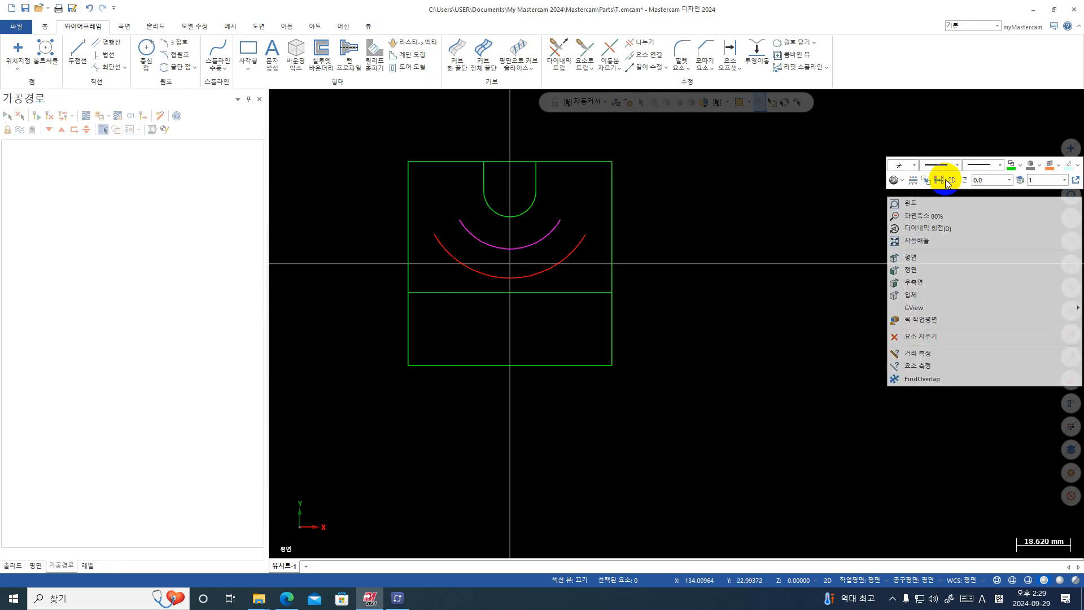
click(940, 180)
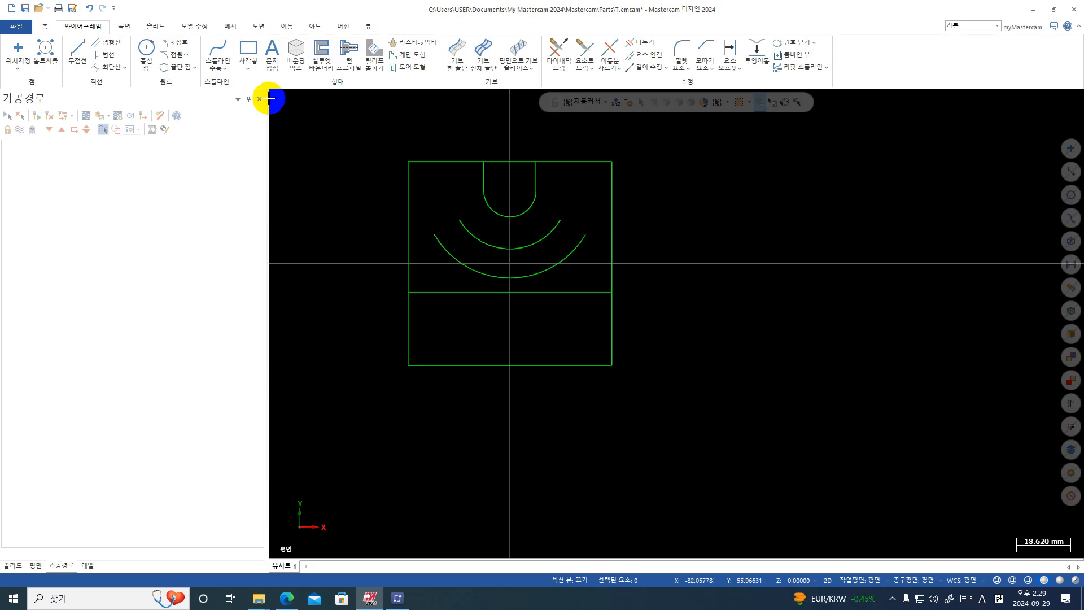
click(248, 69)
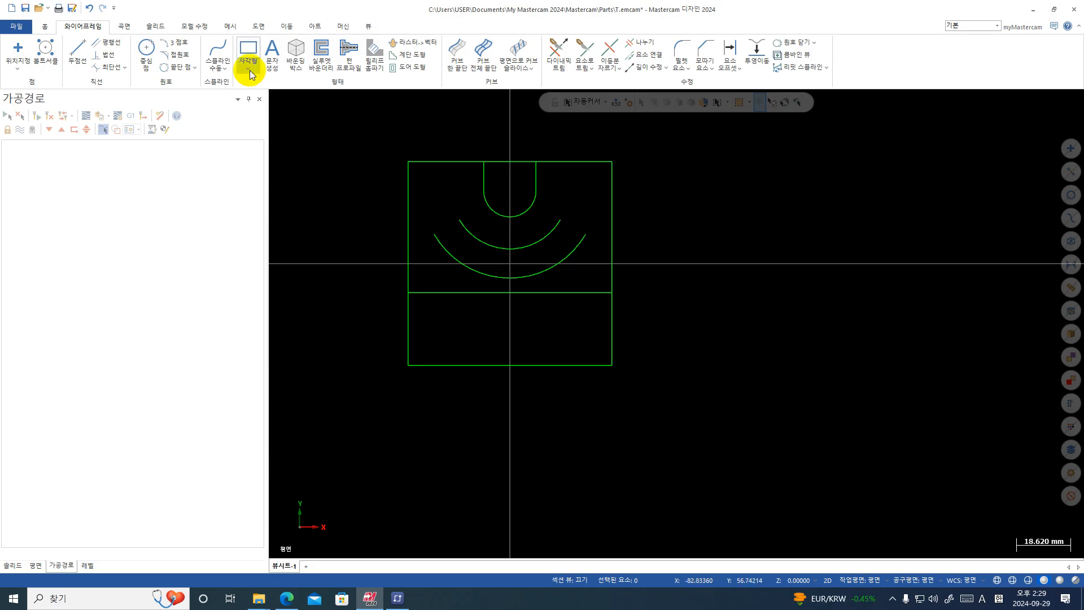
click(195, 68)
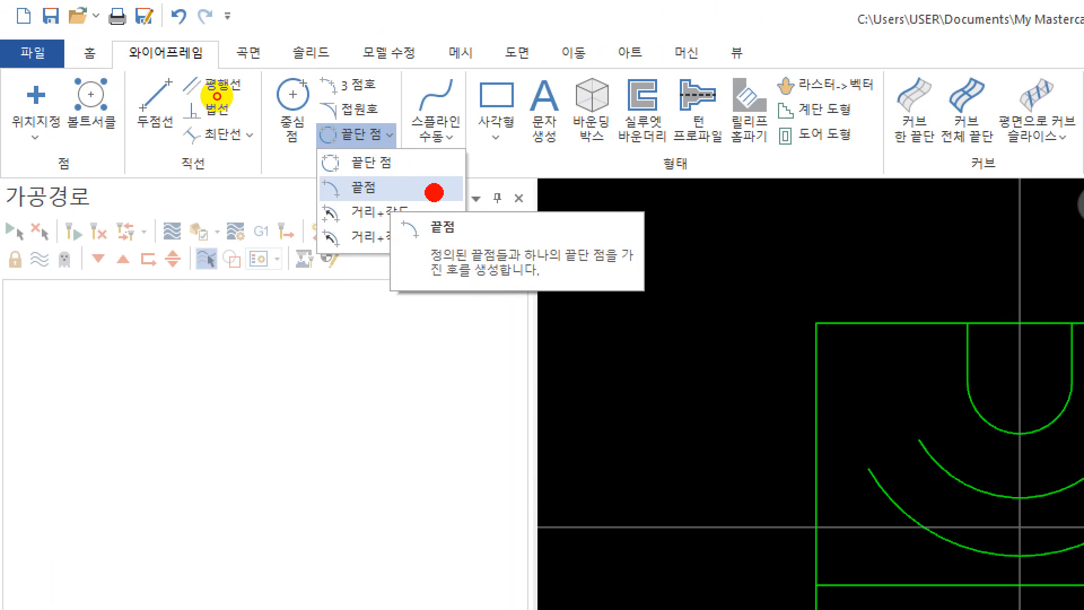
drag(217, 96, 218, 73)
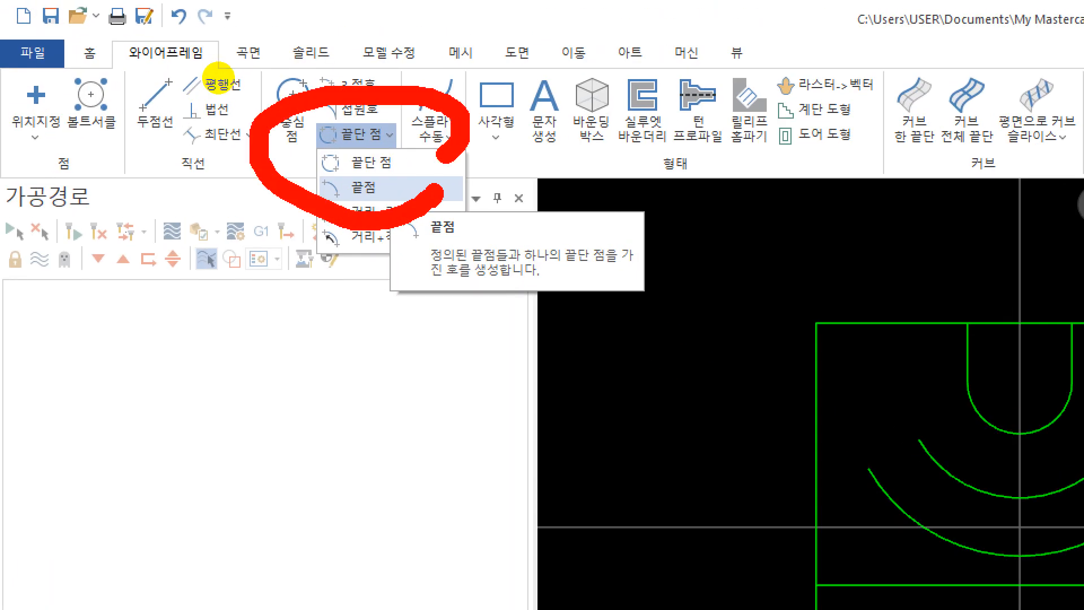
key(Escape)
- Cap both open ends between the inner and outer arcs with endpoint arcs of radius 5, keeping the outward-bulging halves
click(194, 68)
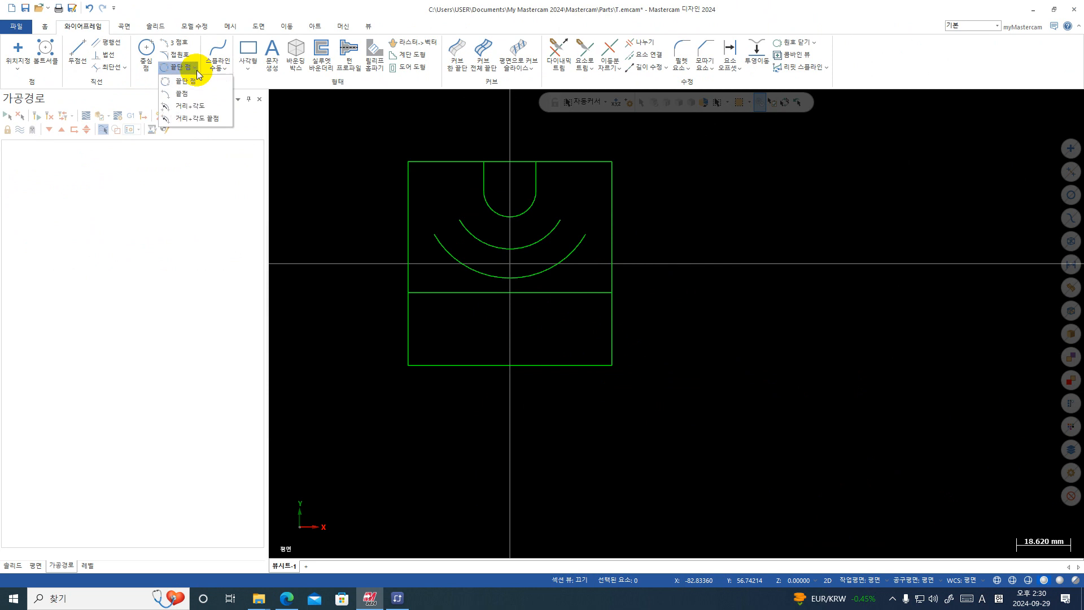
click(193, 102)
click(111, 260)
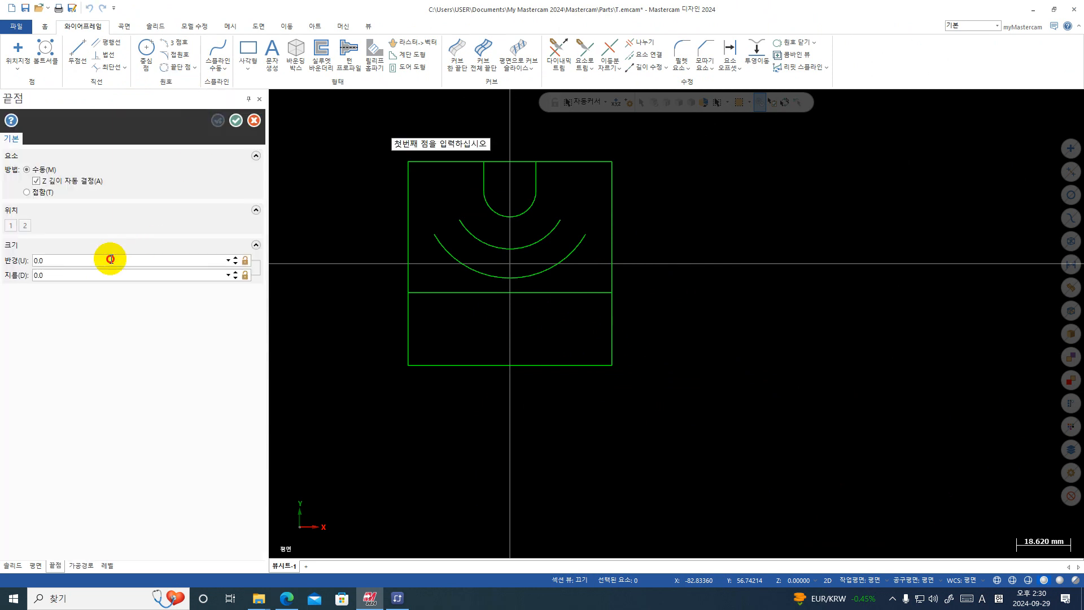
text(5)
key(Return)
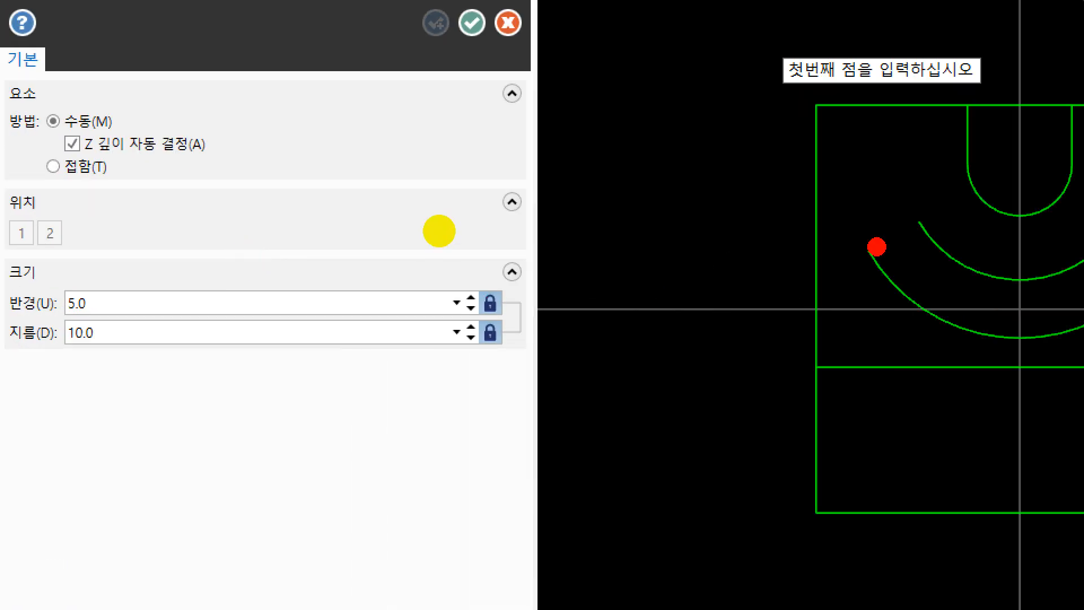
mouse_move(859, 235)
mouse_down()
mouse_move(871, 244)
mouse_move(890, 226)
mouse_up()
drag(896, 203, 911, 201)
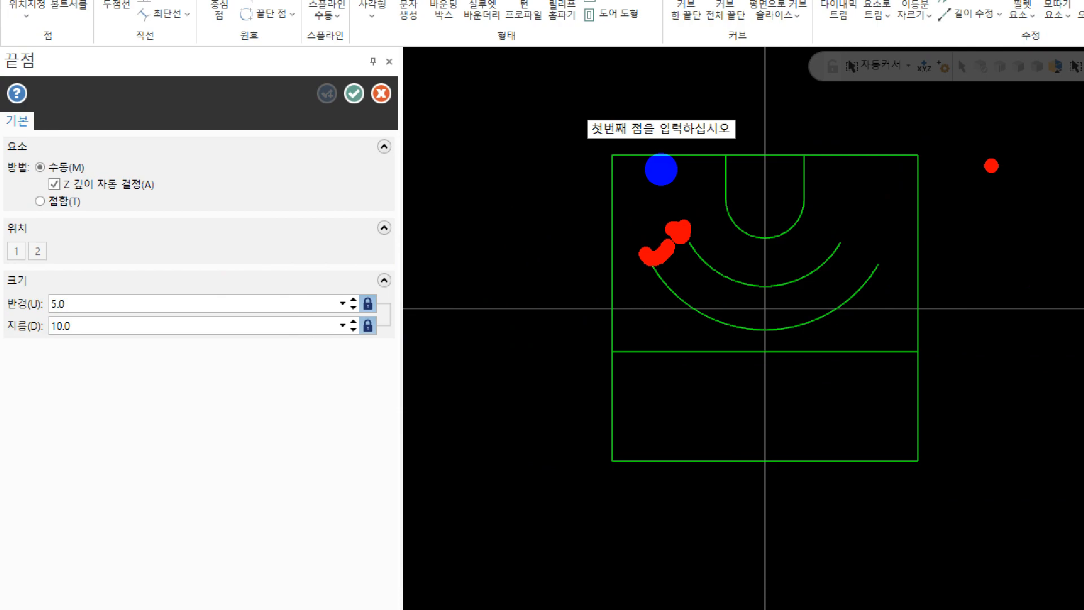
drag(836, 224, 885, 234)
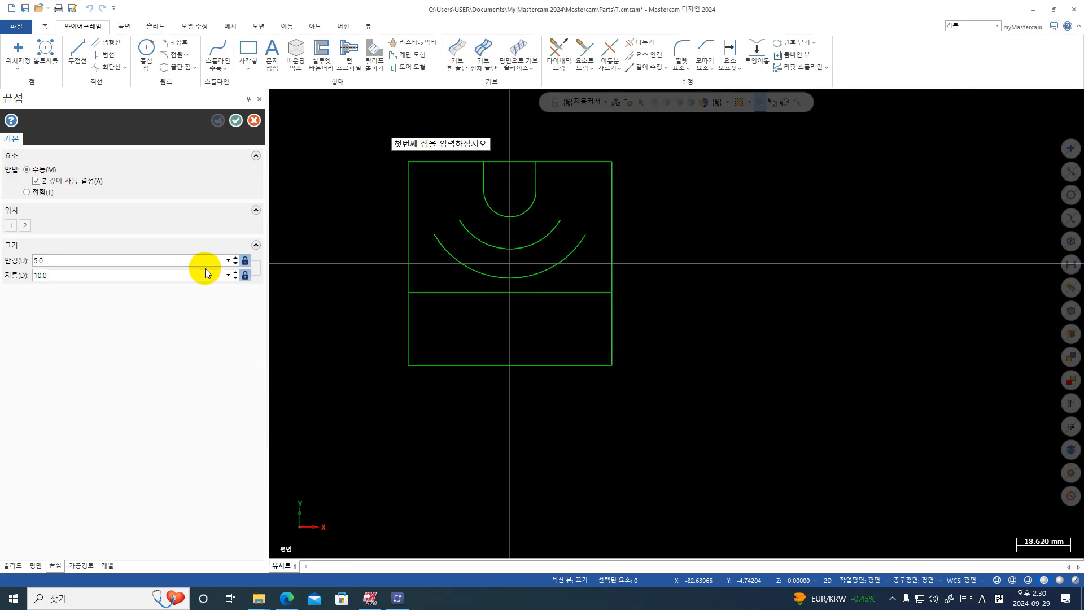
click(434, 238)
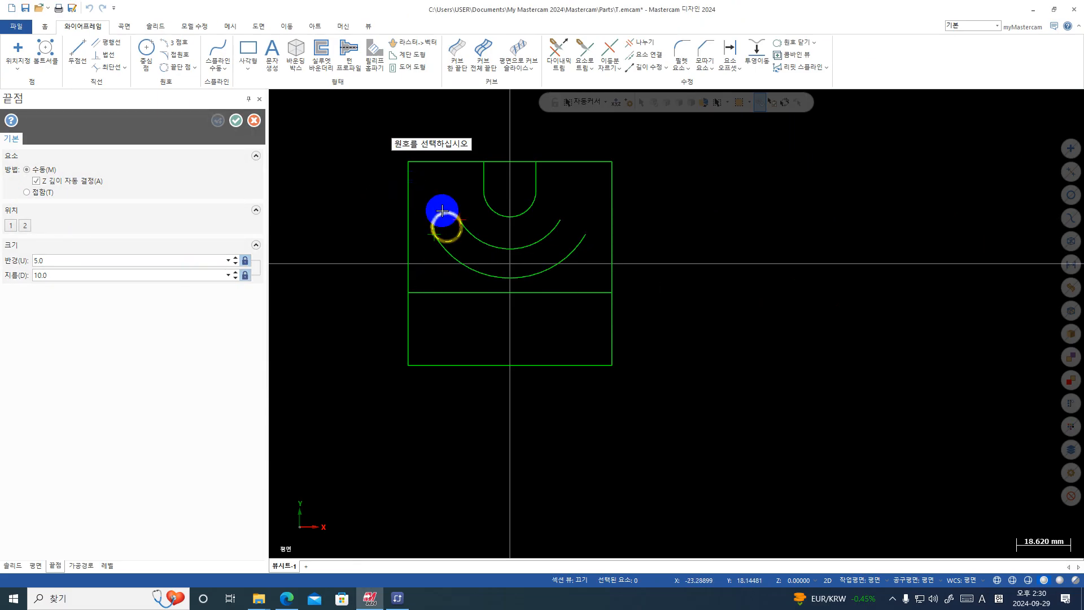
click(443, 212)
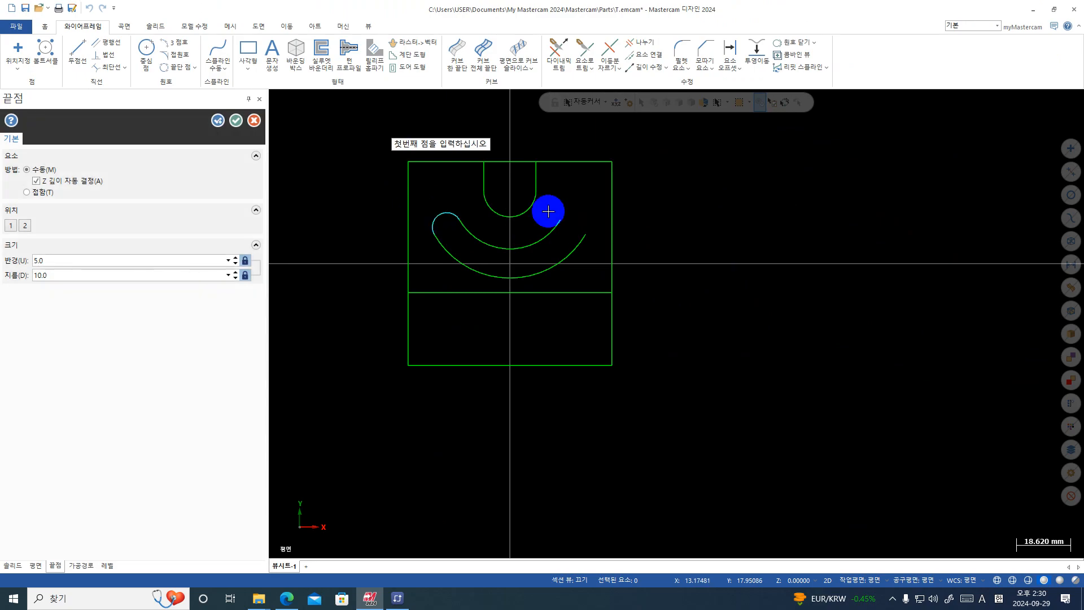
click(581, 235)
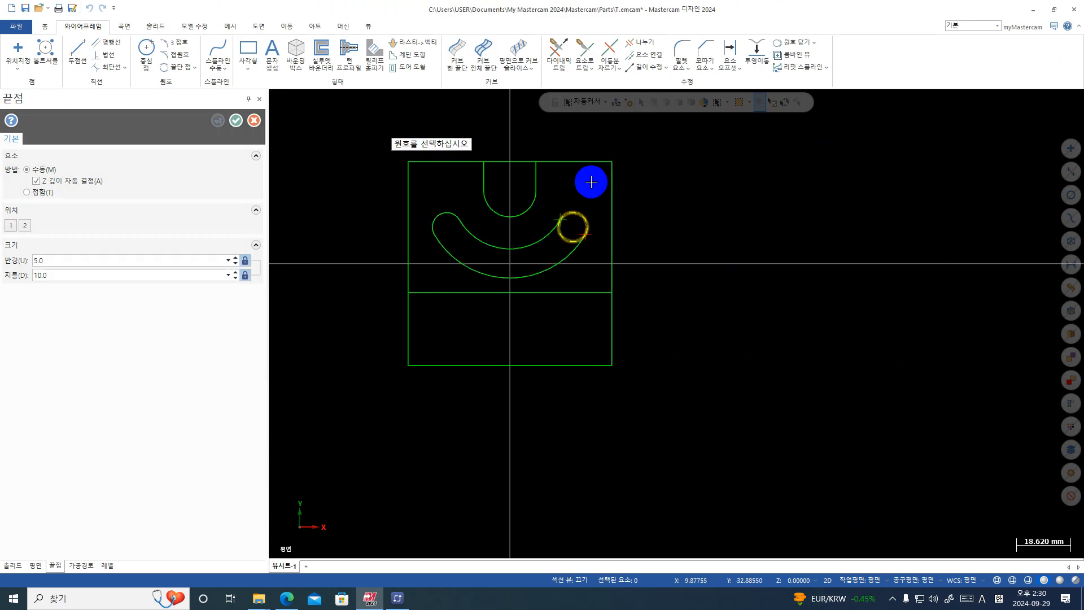
click(574, 209)
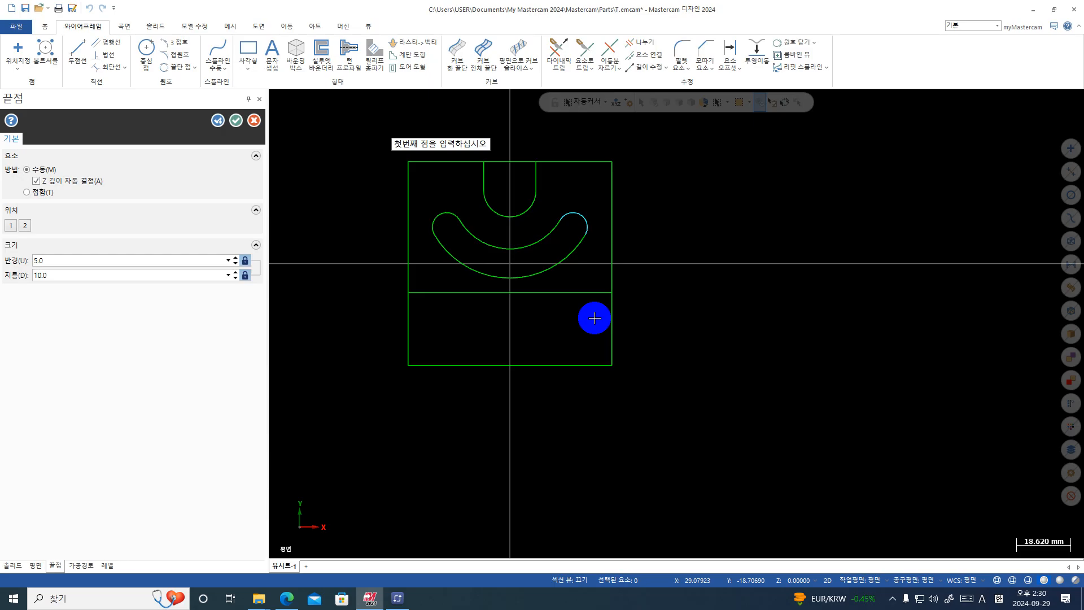
click(236, 120)
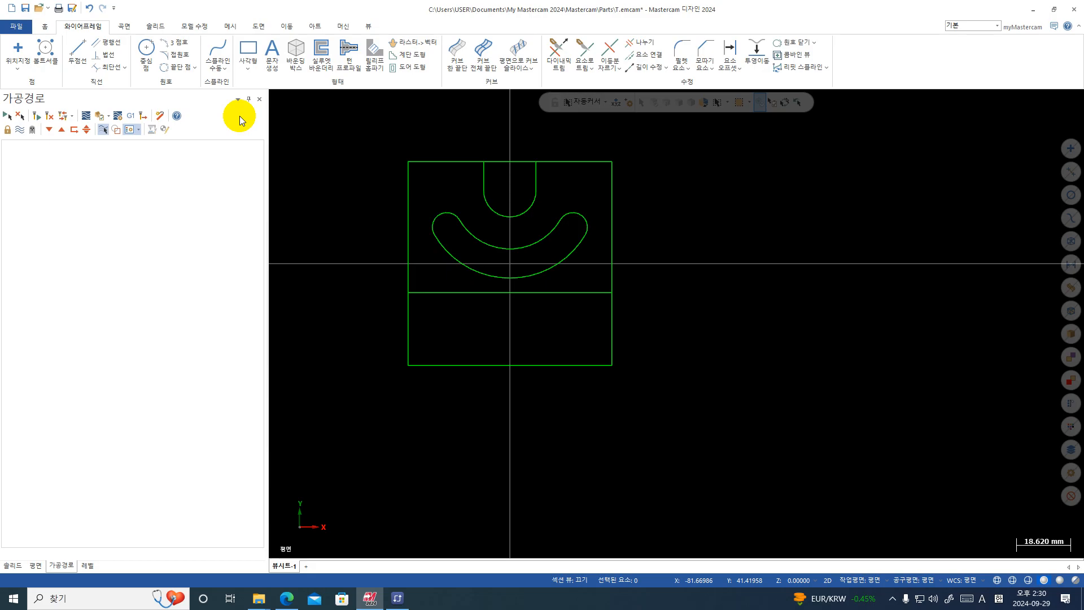
- Undo the two end-cap arcs of the curved slot
click(88, 8)
click(89, 8)
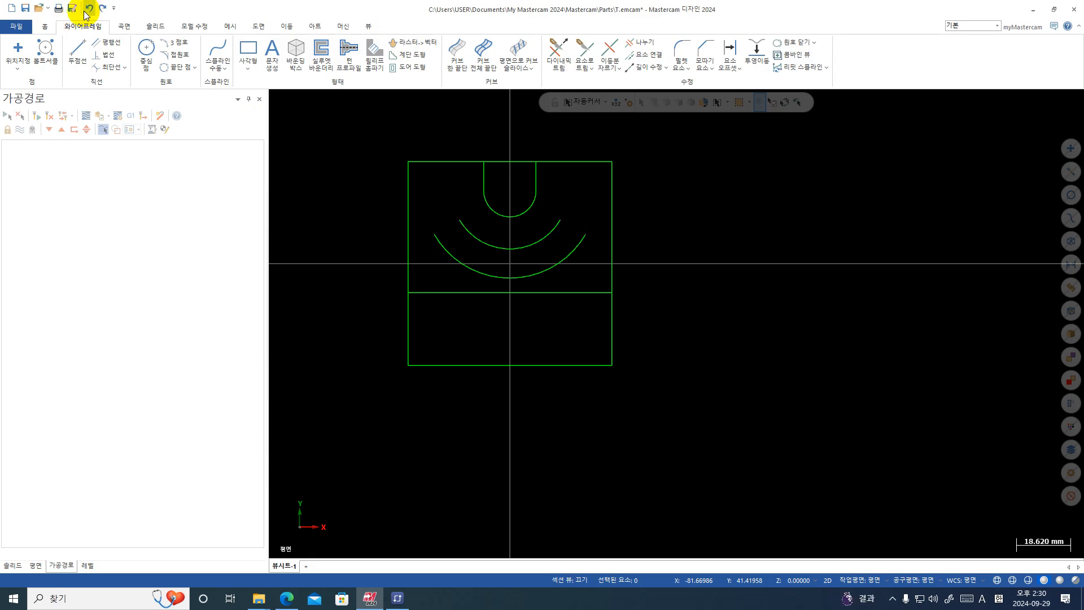
click(195, 68)
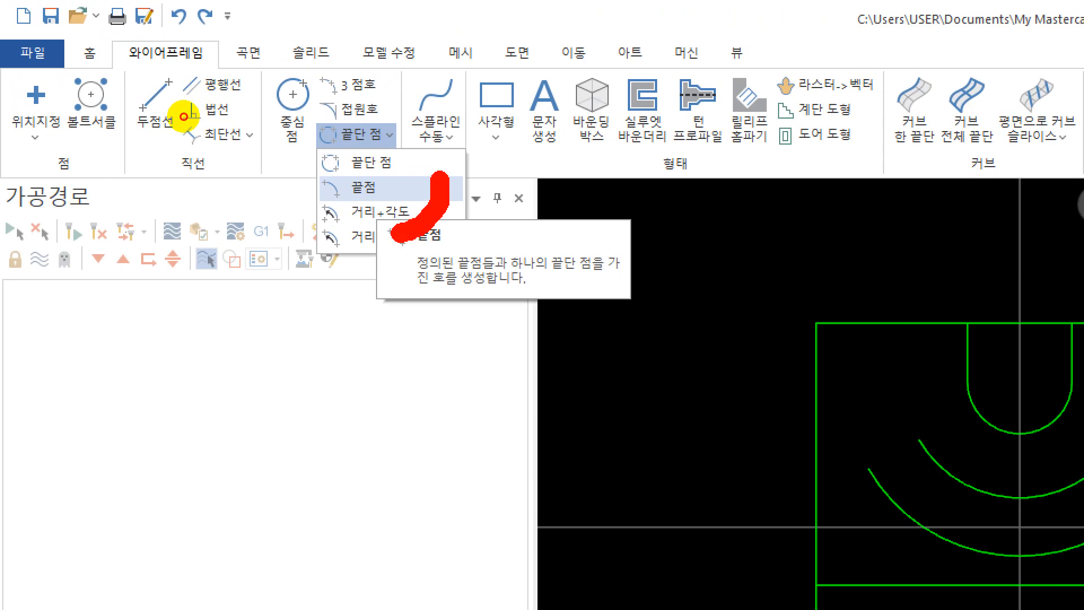
drag(184, 117, 235, 94)
key(Escape)
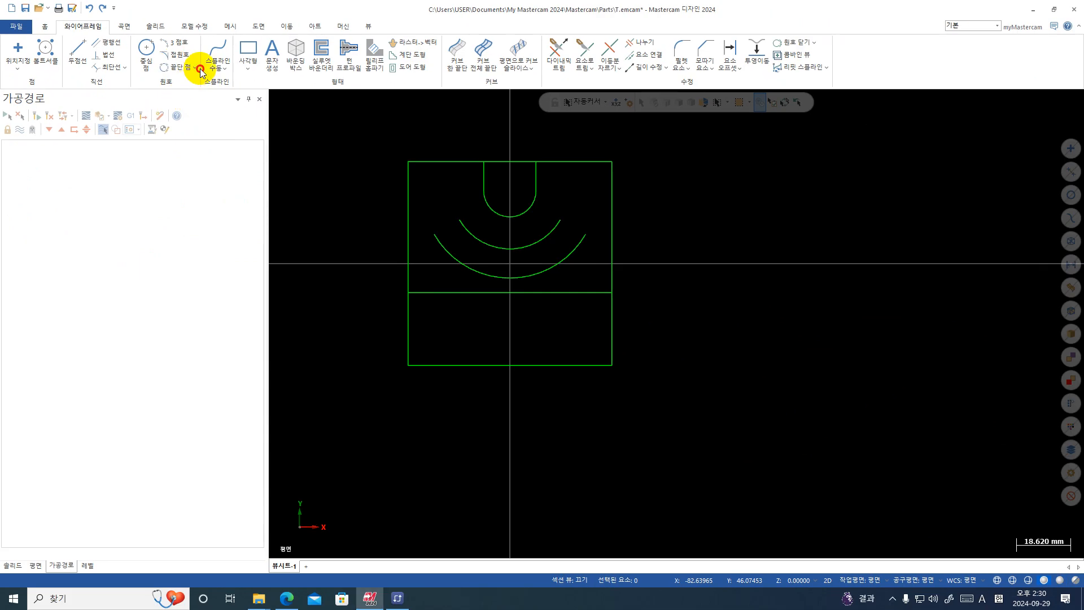
- Draw radius 5 endpoint arcs joining the inner and outer arcs at both slot ends, keeping the outer sides
click(196, 68)
click(190, 92)
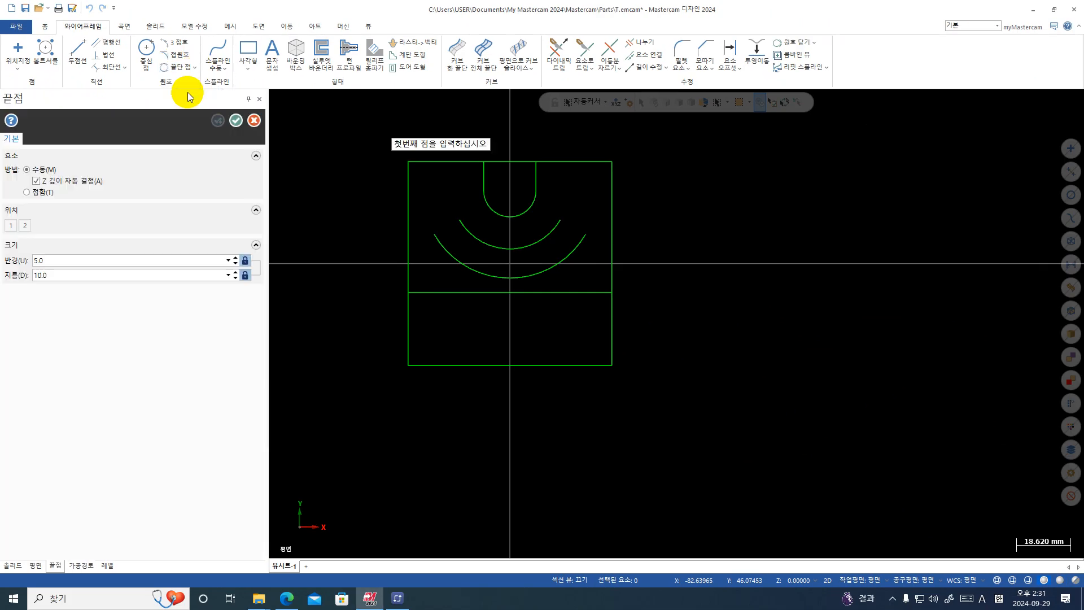
scroll(448, 231, up, 1)
click(78, 261)
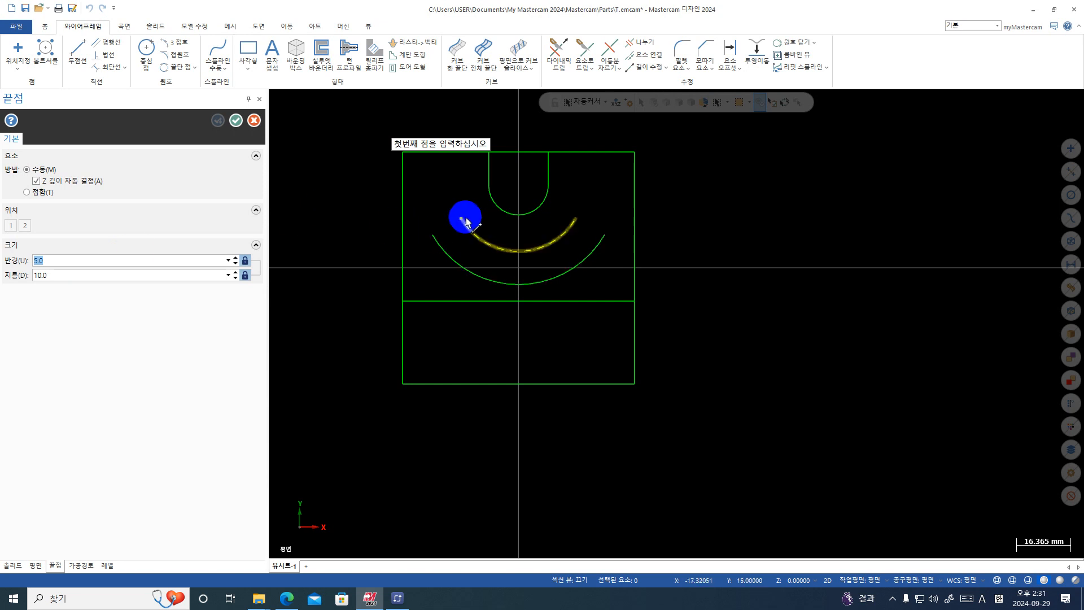
click(434, 235)
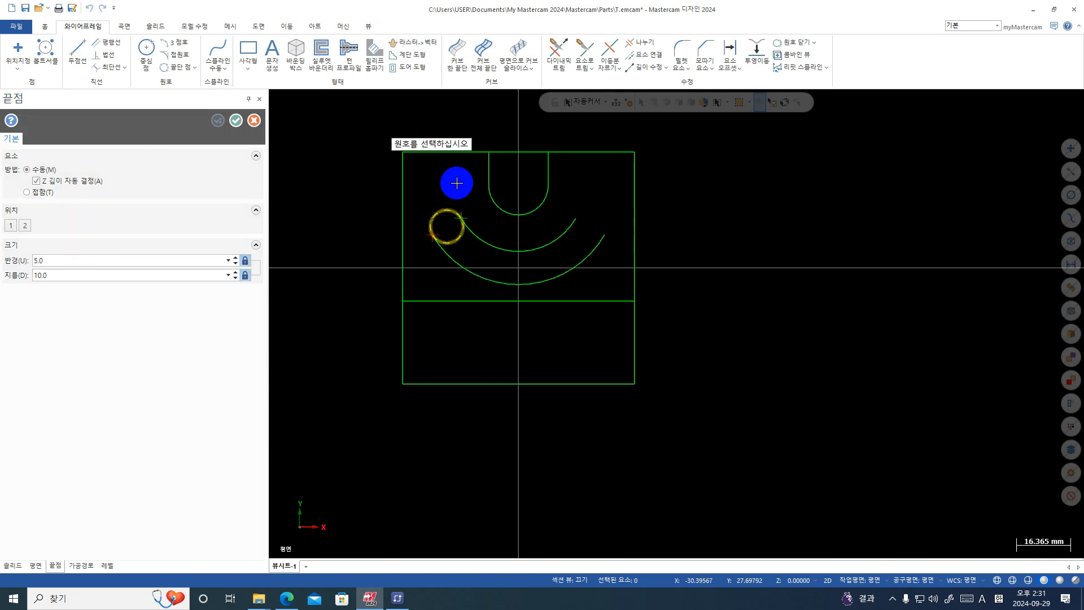
click(435, 216)
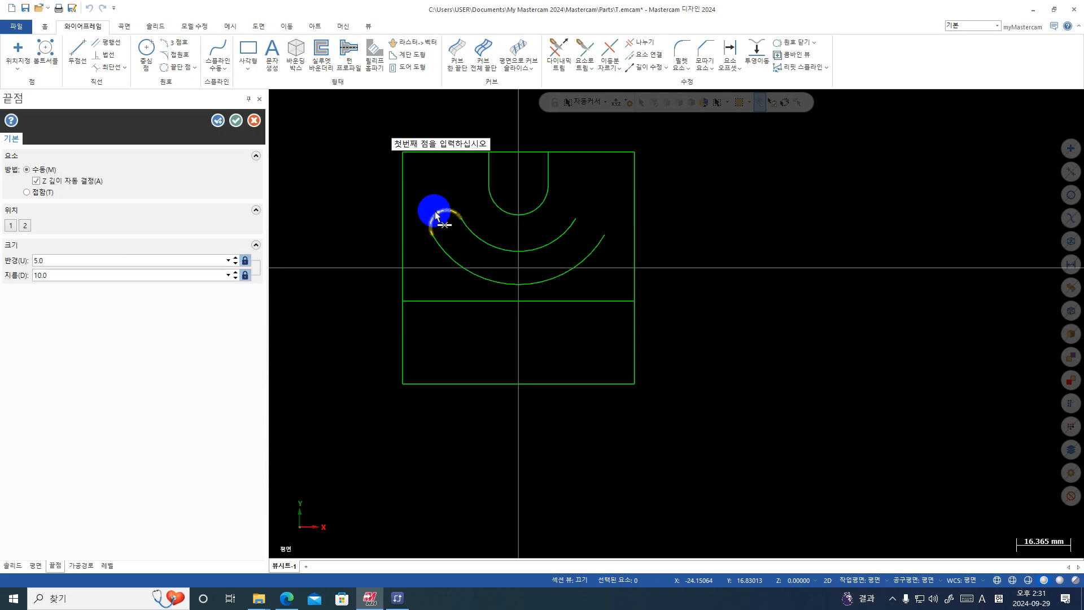
click(575, 218)
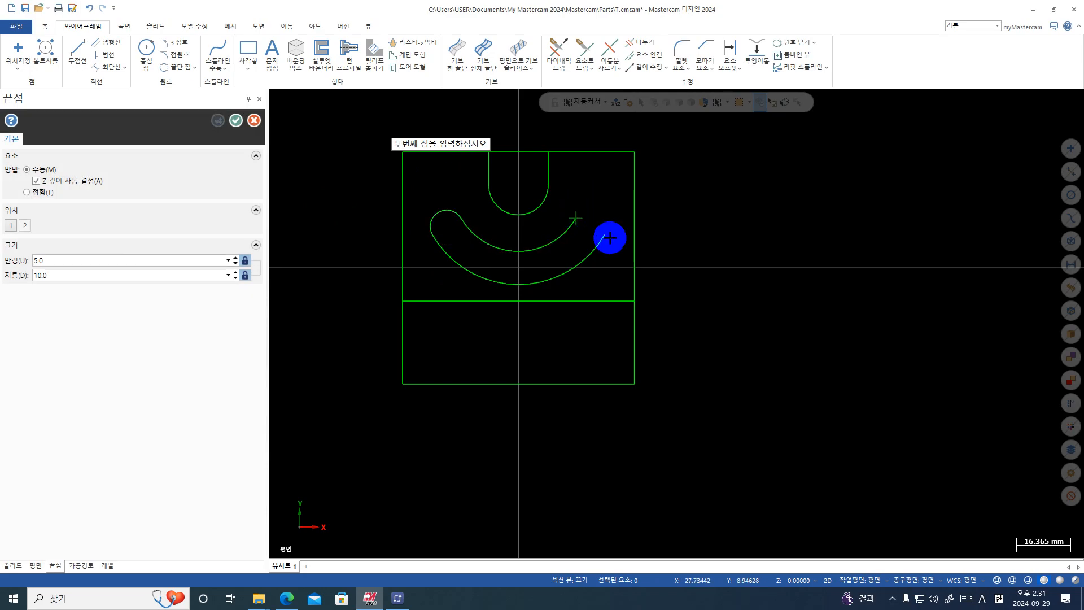
click(609, 237)
click(598, 212)
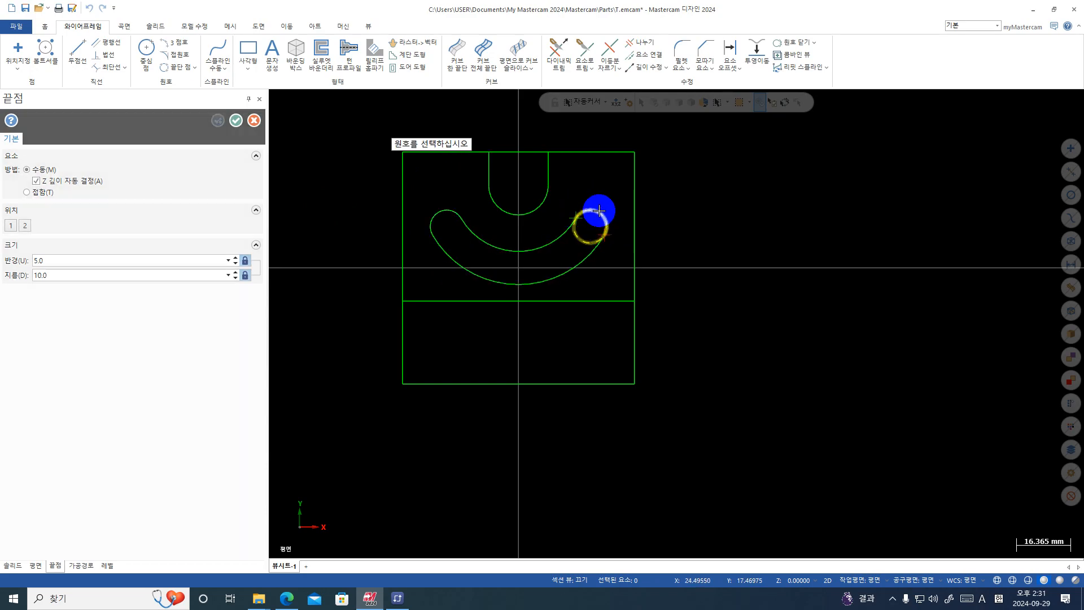
- Accept the radius 5 endpoint arcs that close the curved slot
click(236, 121)
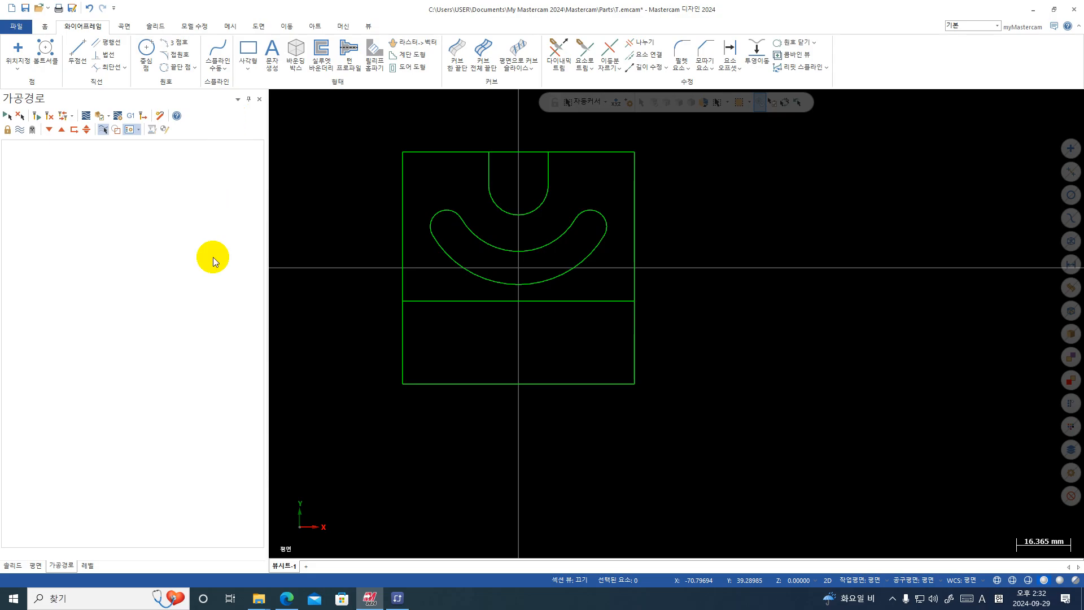
- Check the notch and corner chamfer callouts in the PDF drawing, and return to Mastercam
click(287, 597)
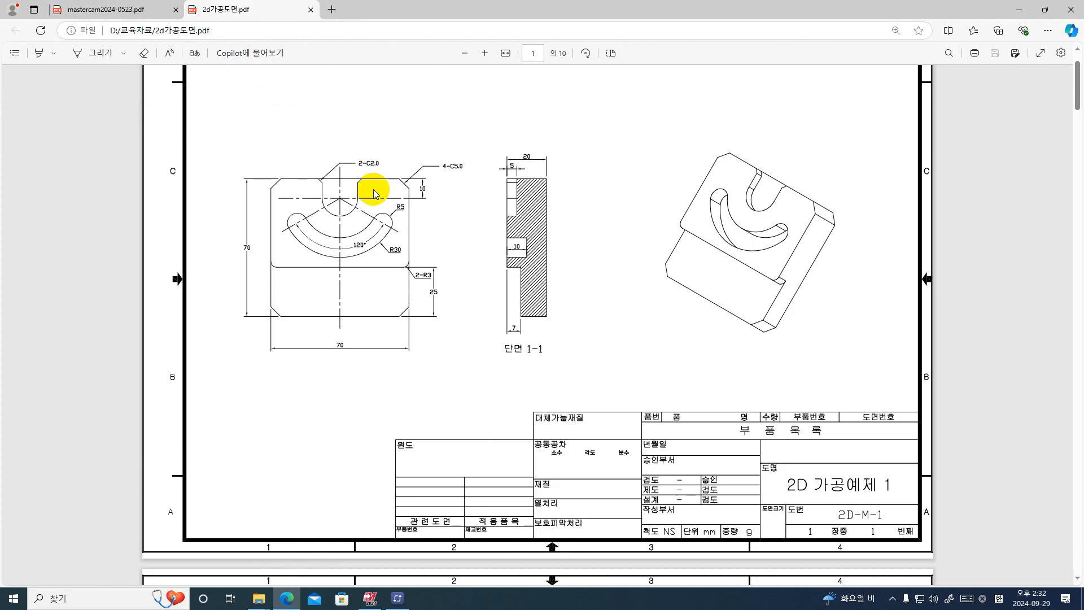
key(ctrl+1)
click(345, 163)
drag(376, 180, 376, 205)
key(Escape)
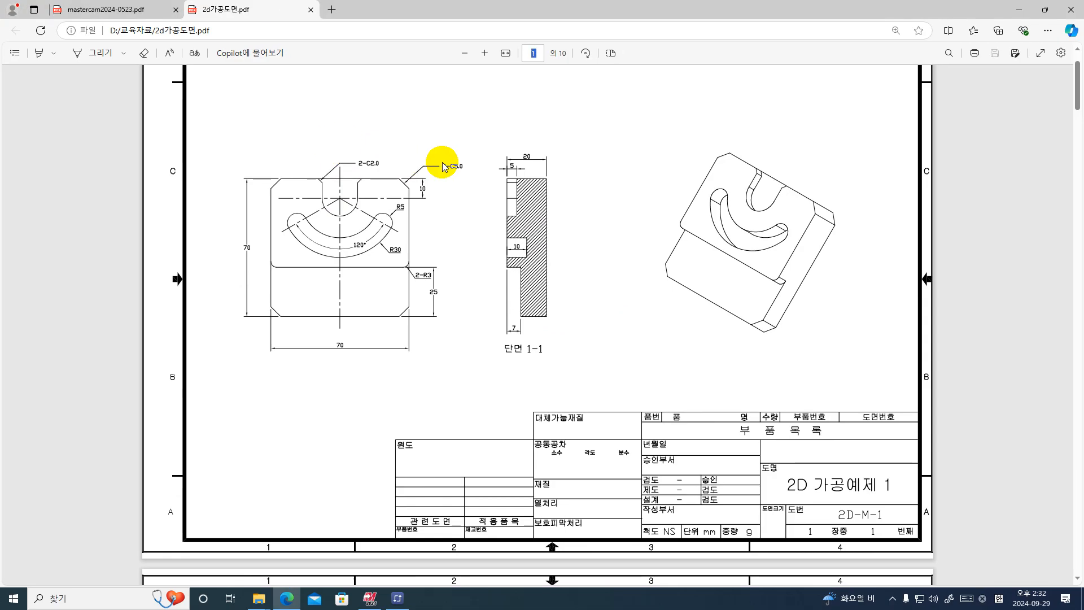
key(ctrl+1)
click(440, 159)
drag(492, 172, 488, 188)
key(Escape)
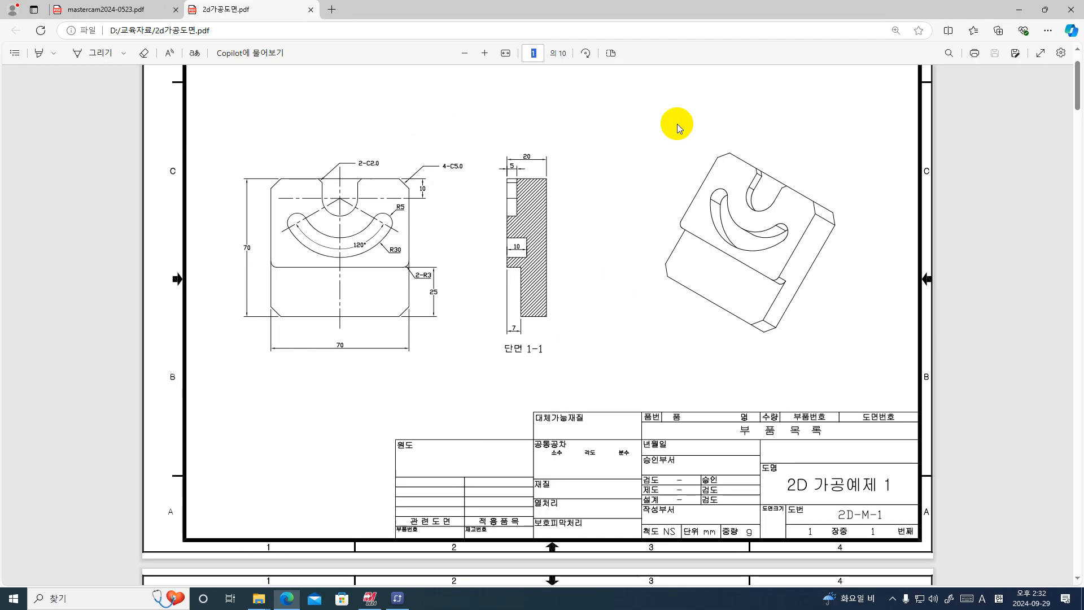
click(1019, 10)
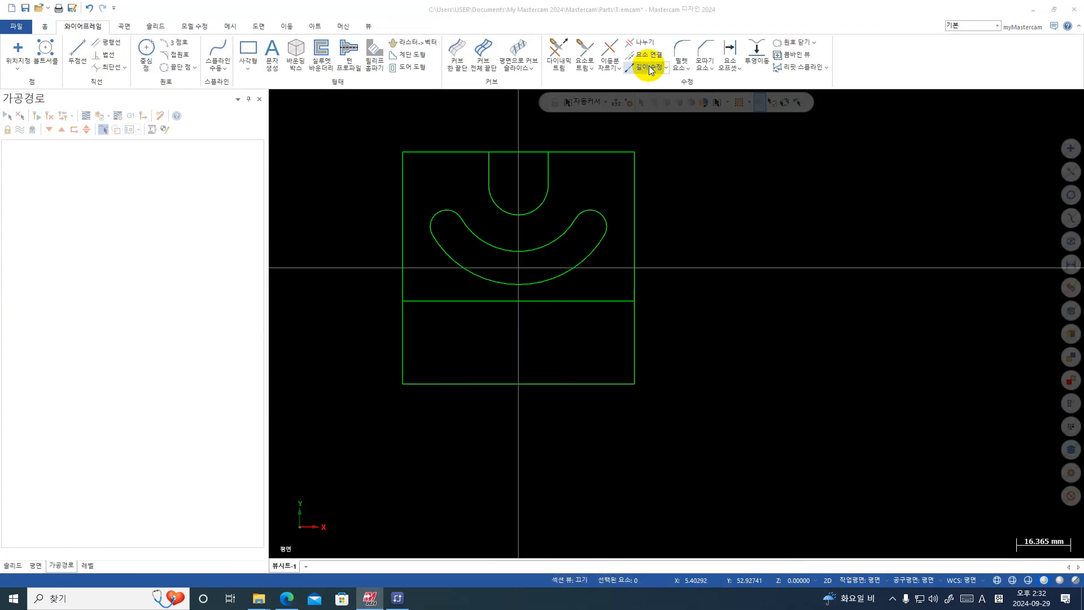
- Chamfer all four corners of the outer rectangle as a chain at a distance of 5.0 with element trimming on
click(712, 71)
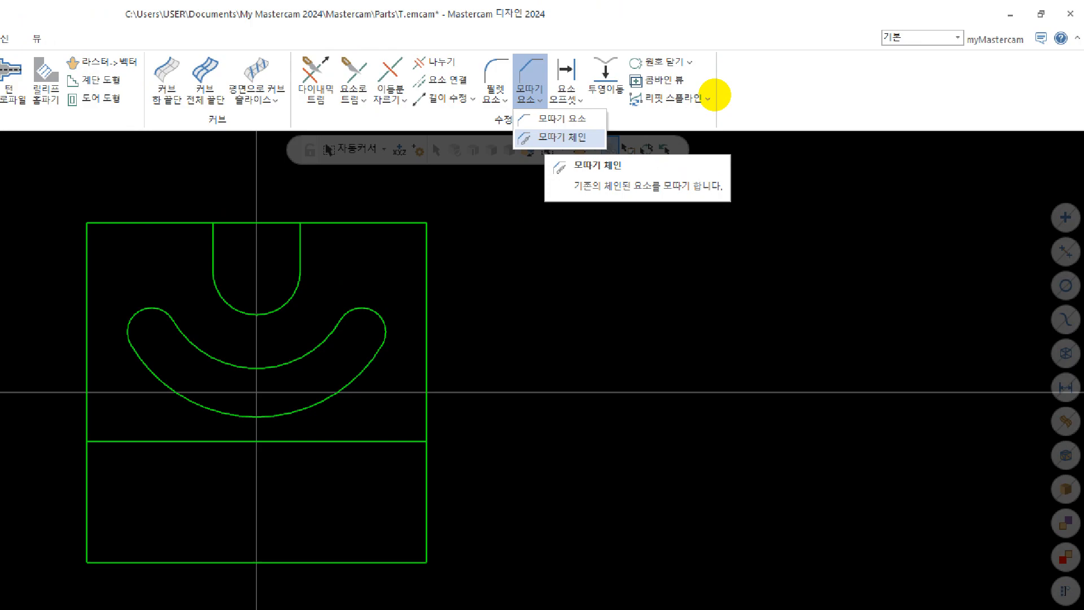
click(552, 135)
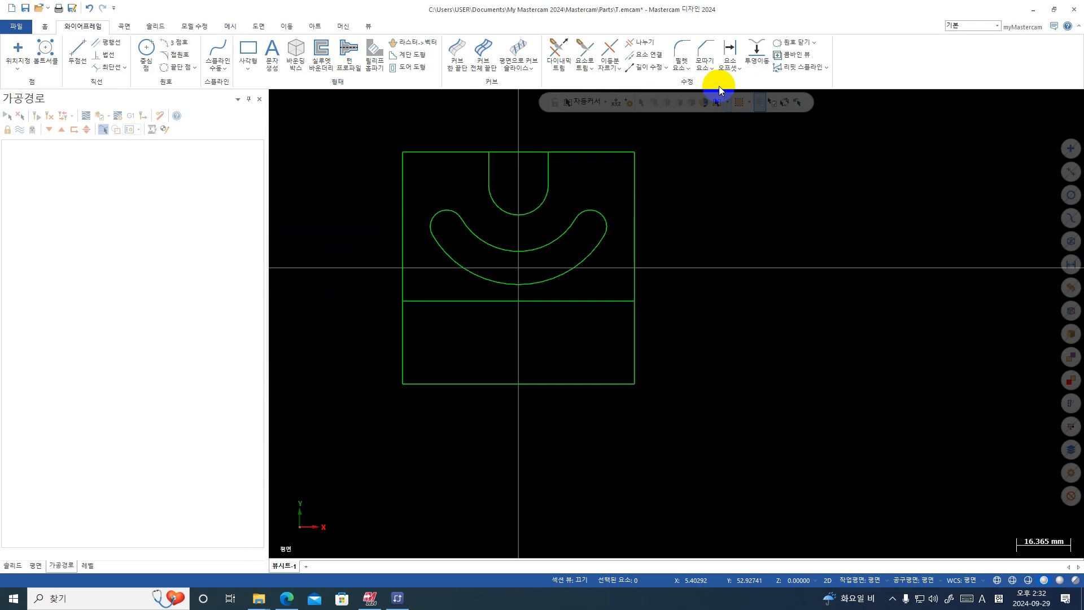
click(706, 68)
click(715, 96)
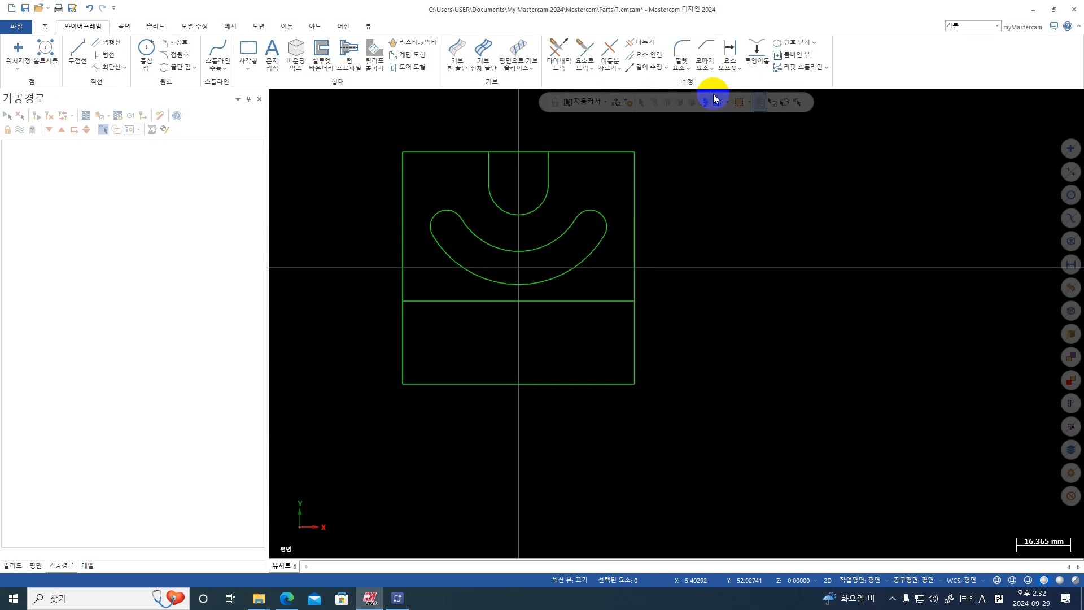
click(635, 161)
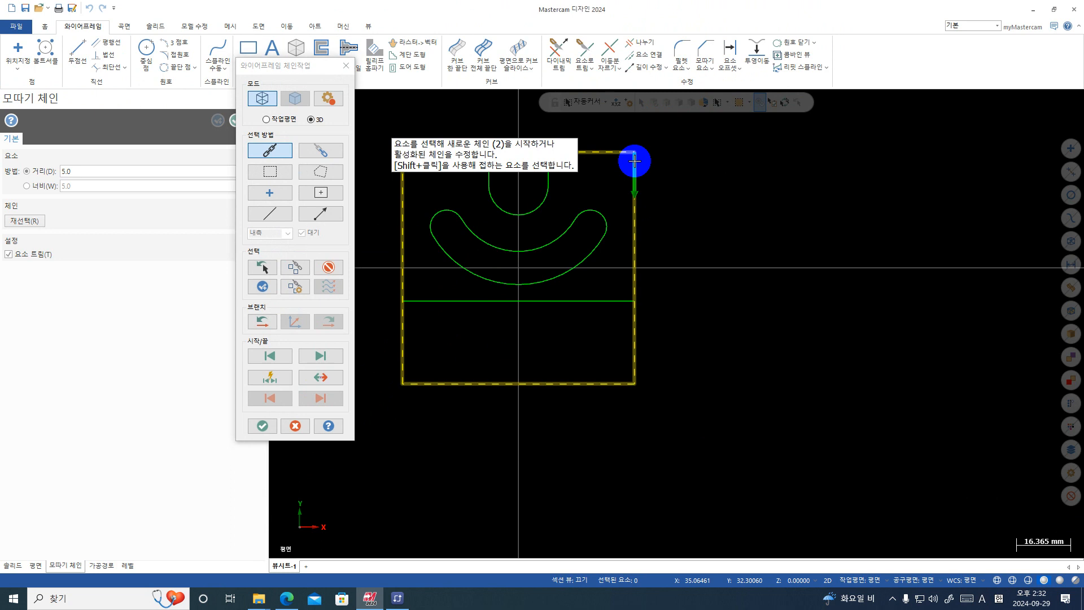
key(Return)
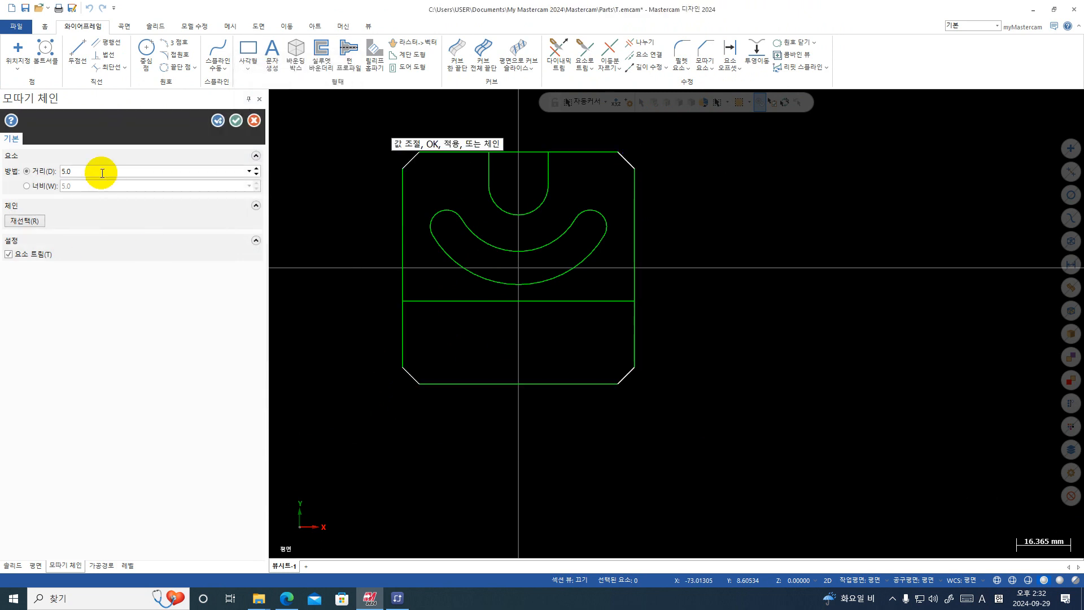
click(287, 599)
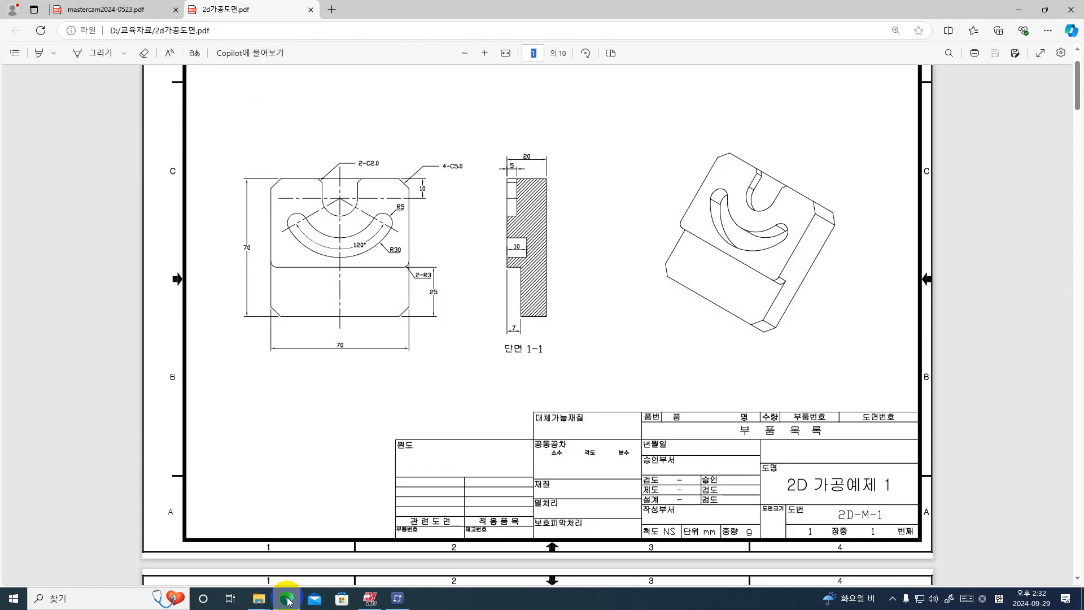
click(287, 598)
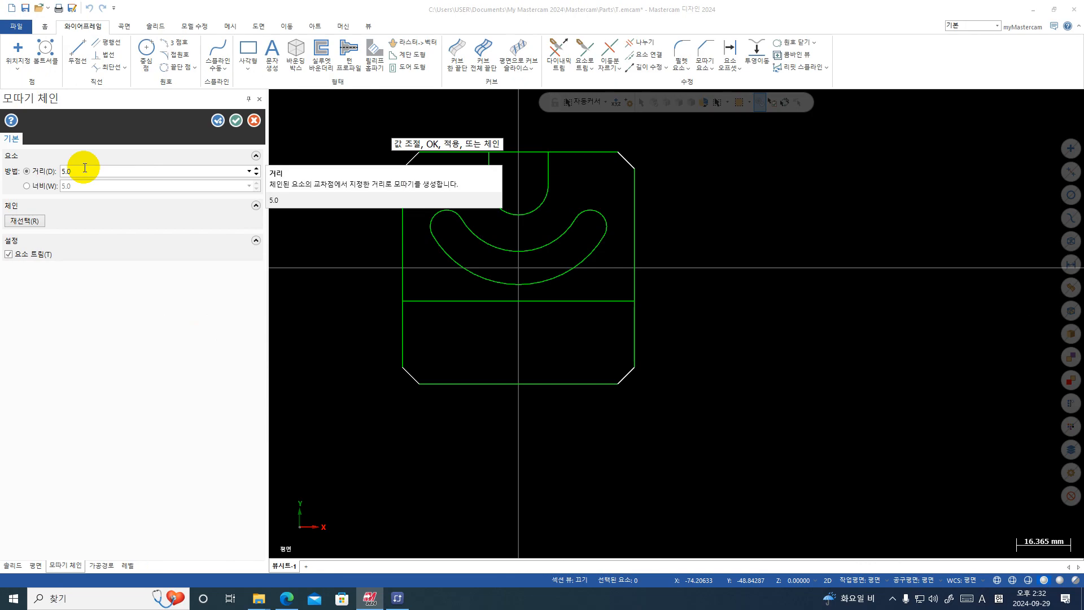
click(234, 120)
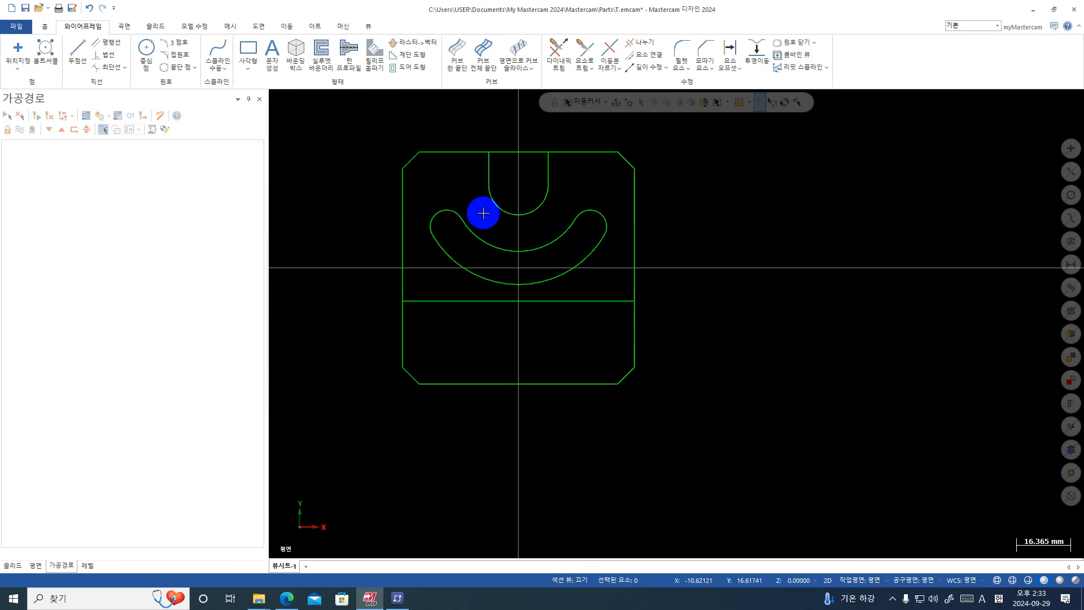
- Examine the 2-R3 corner callout, the lower stepped area and the notch in the PDF drawing, and return to Mastercam
click(287, 597)
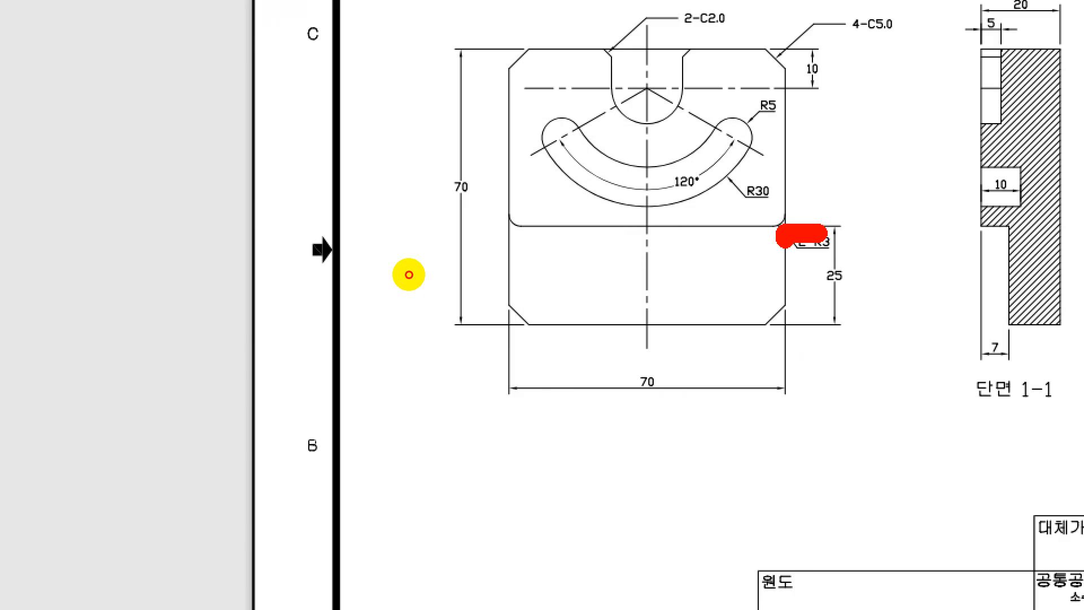
mouse_move(406, 310)
mouse_down()
mouse_move(285, 308)
mouse_move(277, 269)
mouse_up()
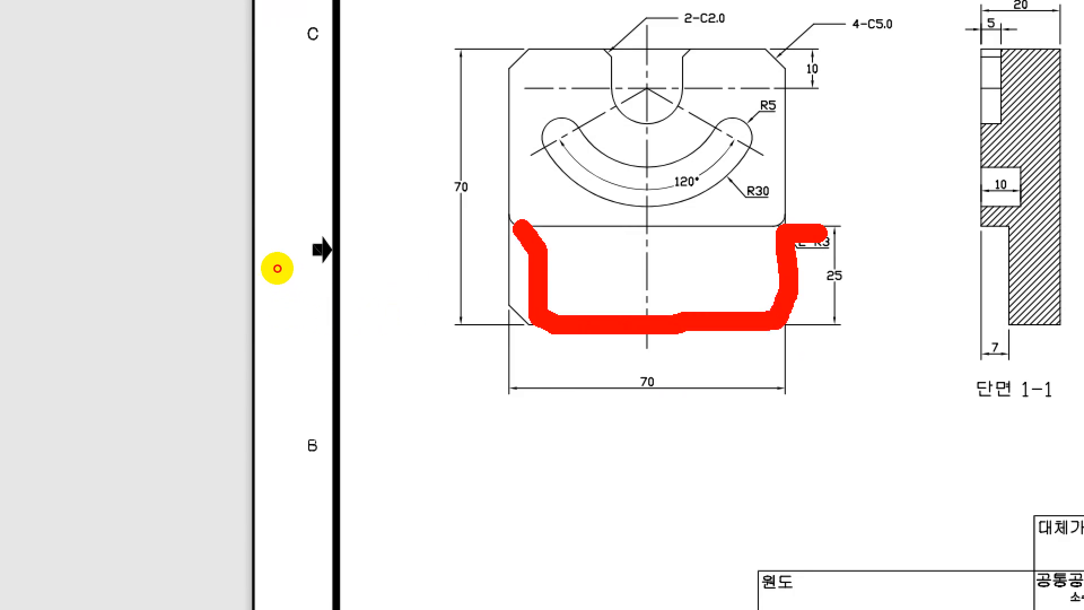
drag(407, 270, 413, 270)
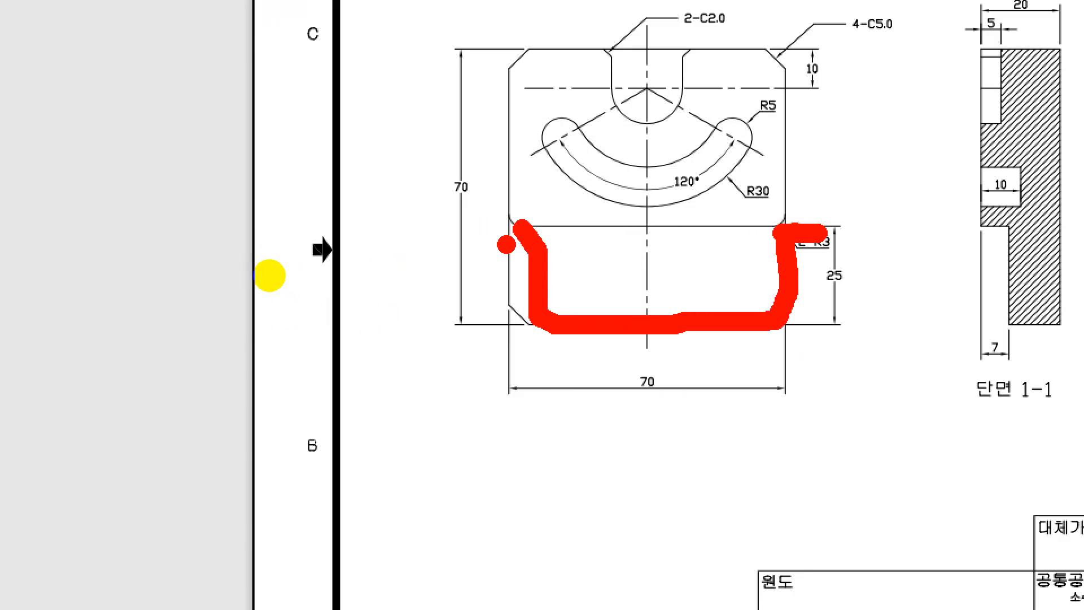
drag(267, 270, 274, 269)
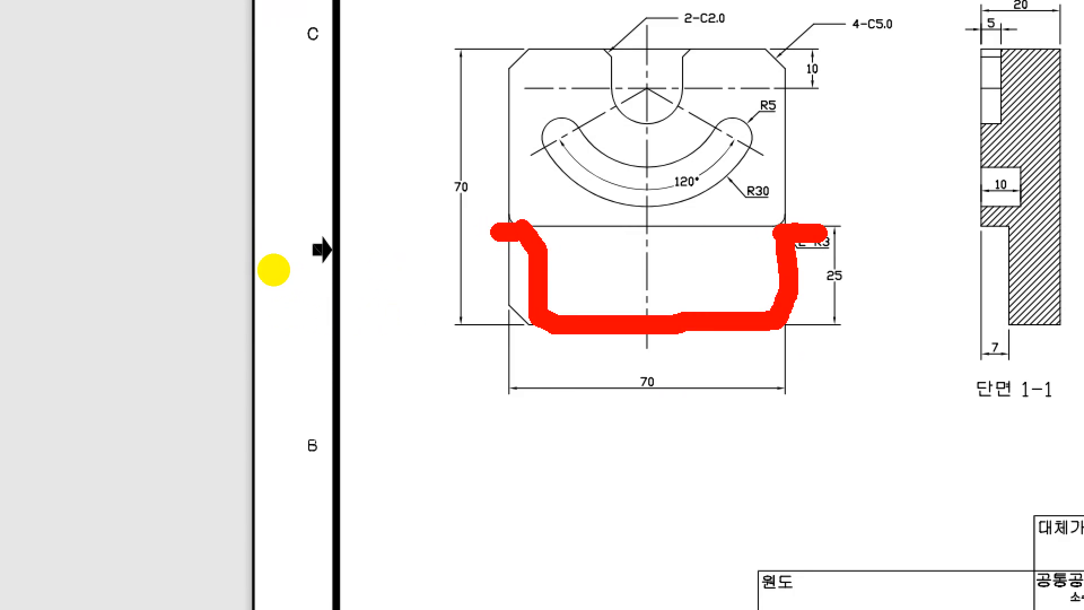
key(Escape)
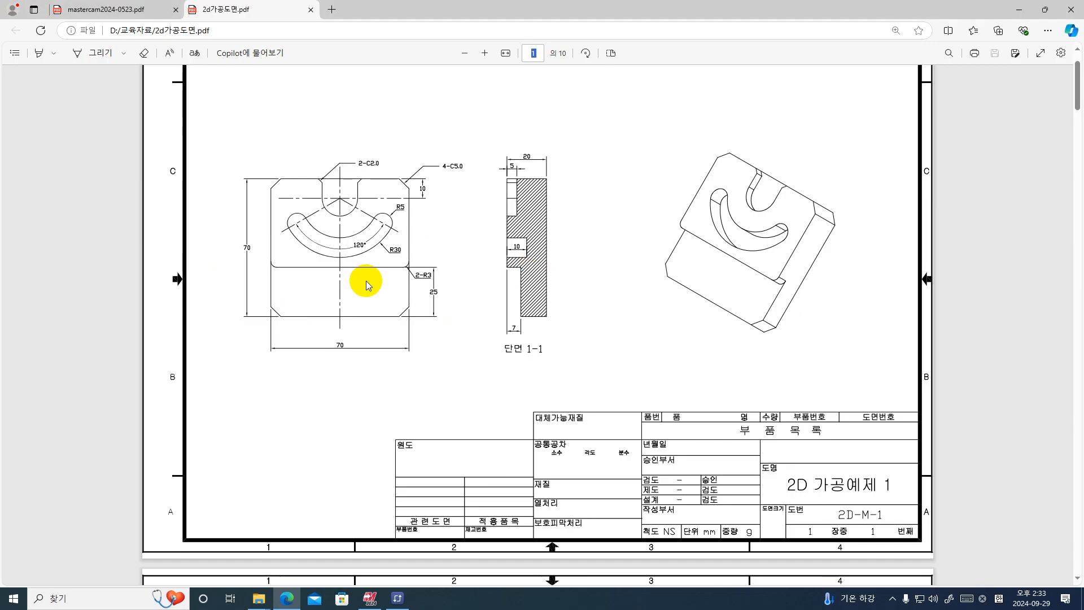
key(ctrl+1)
mouse_move(448, 161)
mouse_down()
mouse_move(257, 333)
mouse_move(463, 324)
mouse_up()
drag(468, 283, 468, 238)
drag(268, 261, 468, 260)
drag(318, 160, 370, 187)
key(Escape)
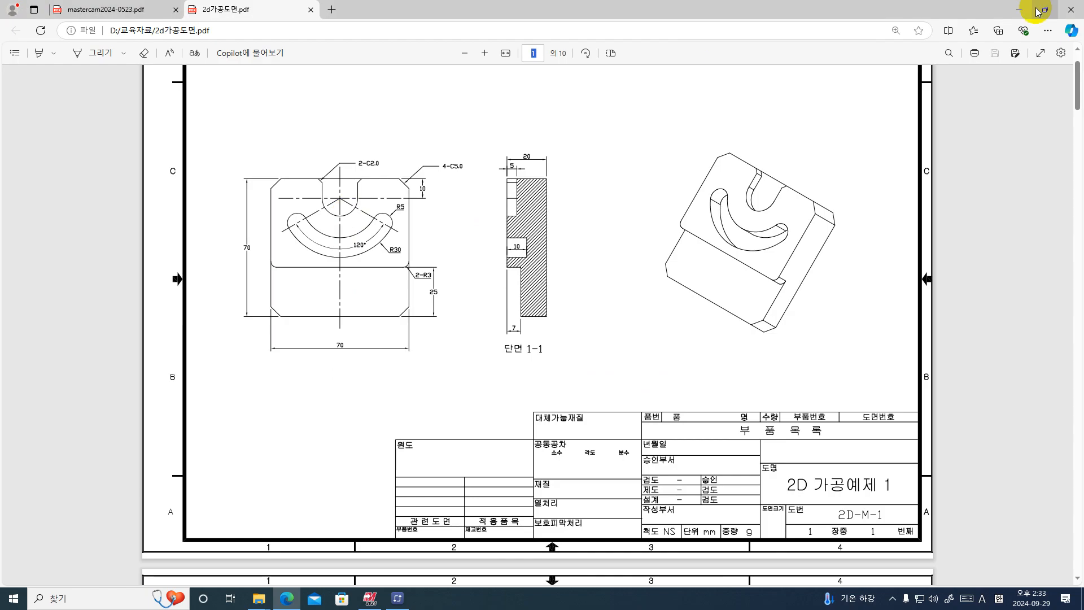
click(1020, 10)
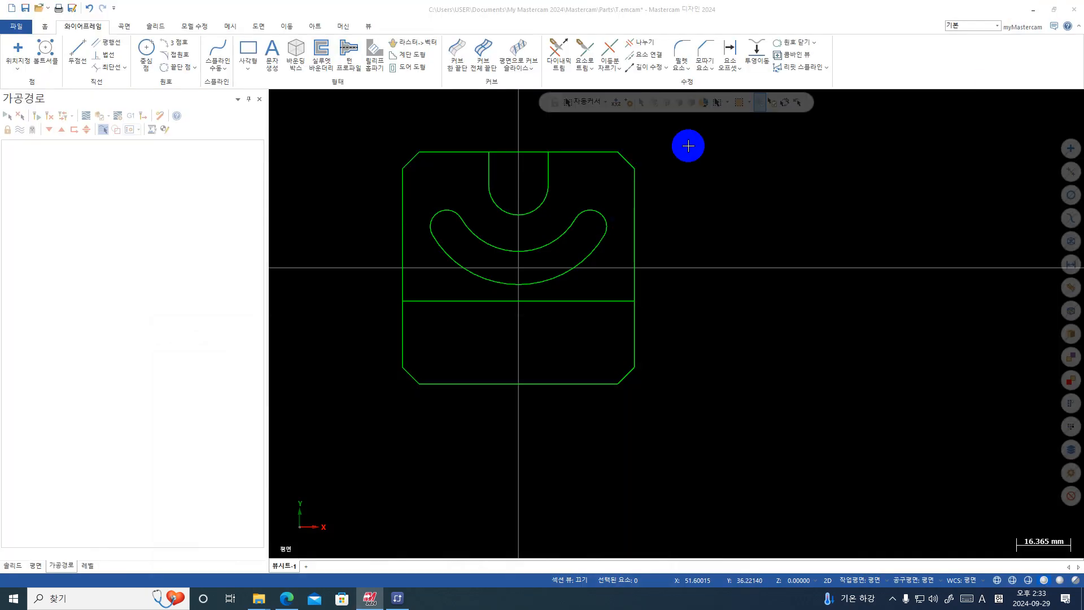
- Break all the wireframe geometry at its intersections and clear the result colours
drag(692, 137, 371, 444)
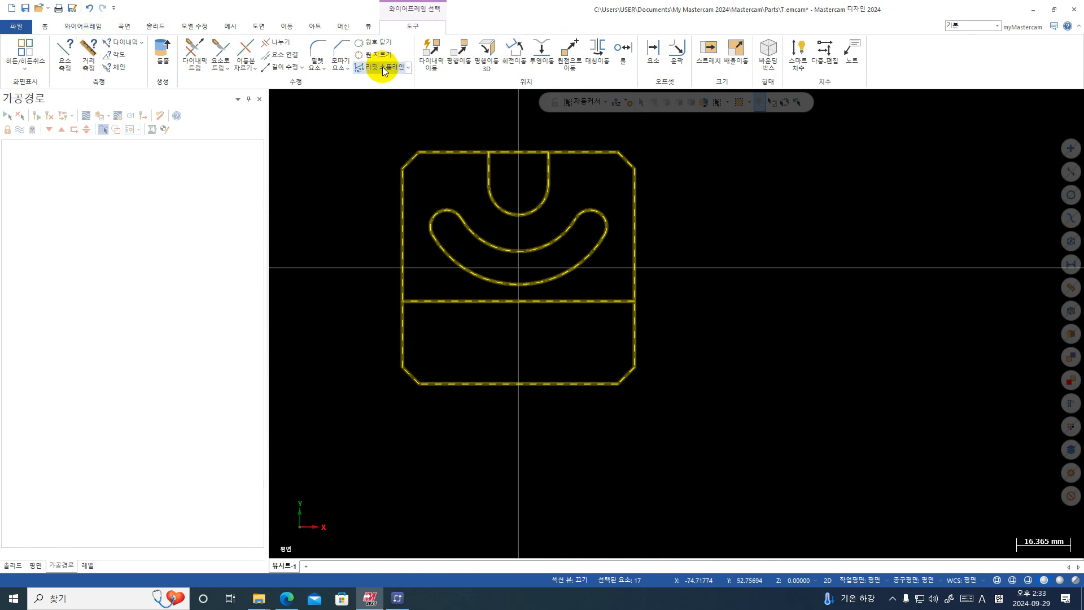
click(256, 71)
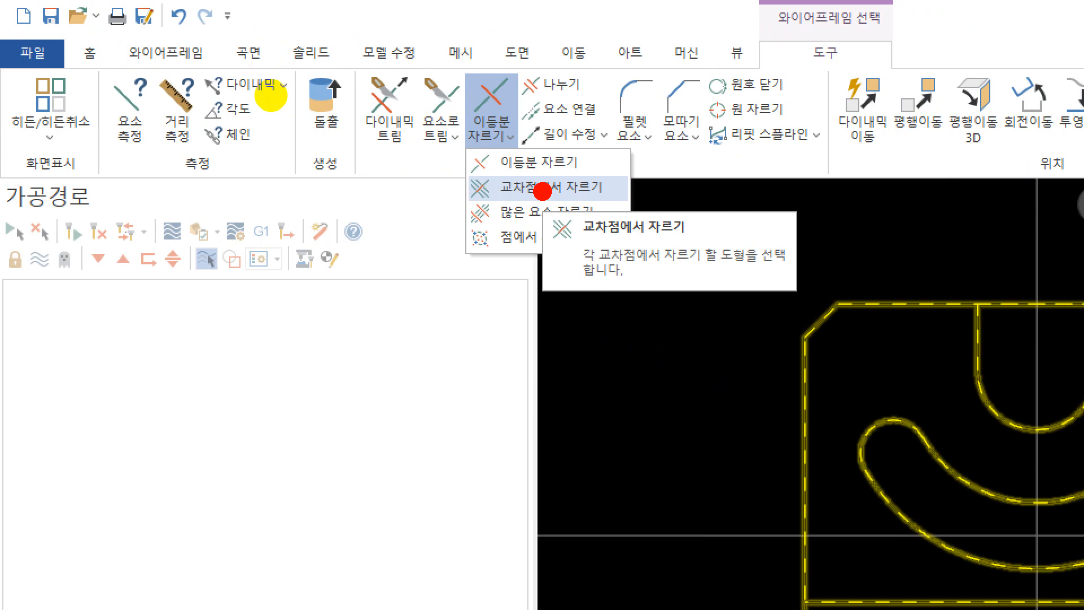
click(540, 189)
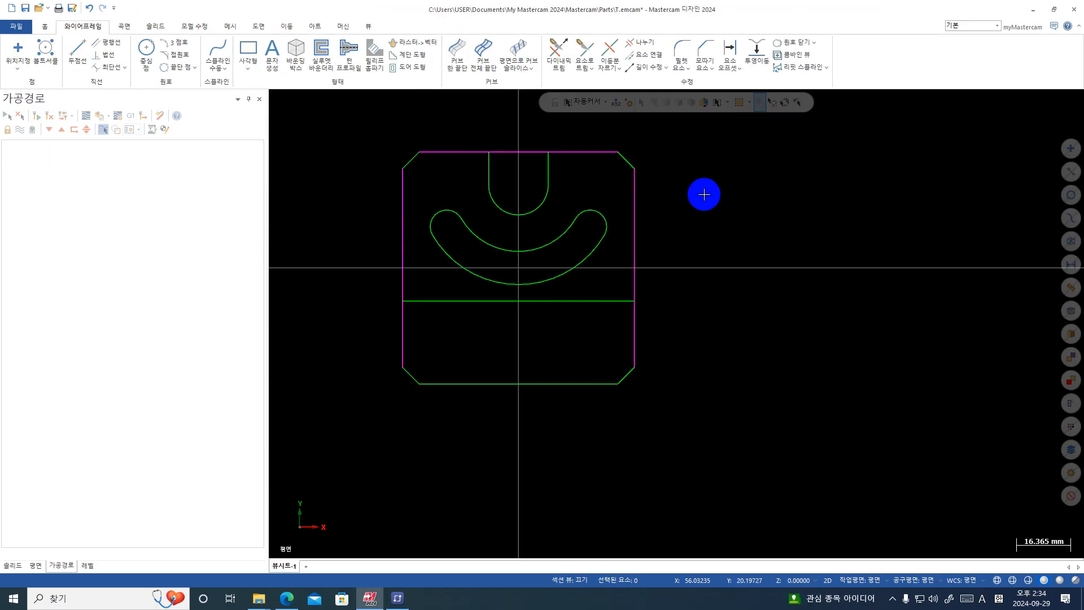
right_click(728, 164)
click(777, 160)
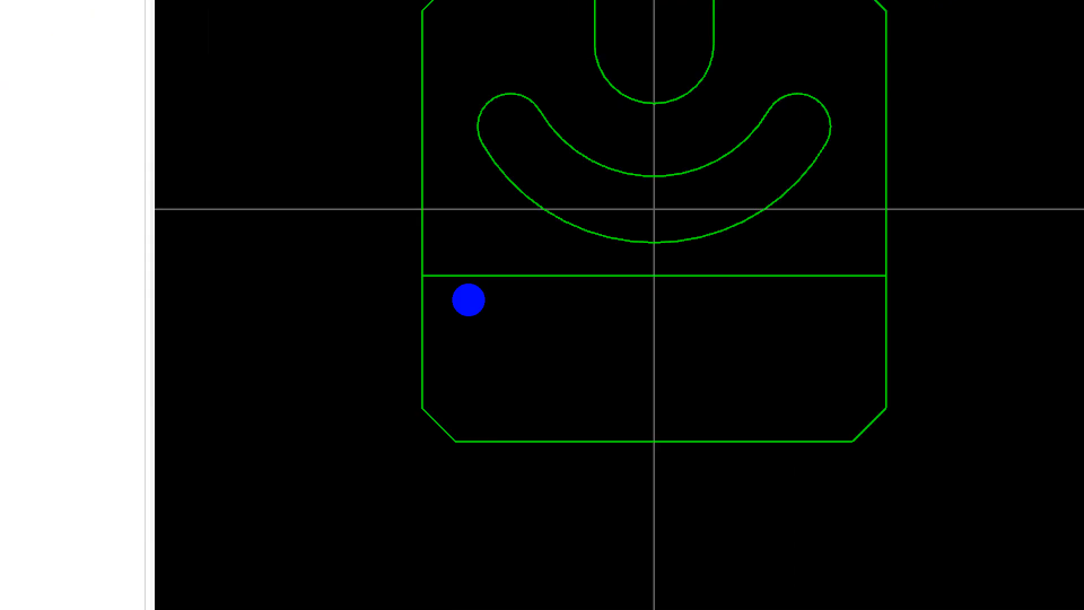
mouse_move(810, 156)
mouse_down()
mouse_move(834, 411)
mouse_move(423, 496)
mouse_move(345, 121)
mouse_move(796, 83)
mouse_up()
drag(854, 438, 498, 432)
drag(821, 404, 437, 375)
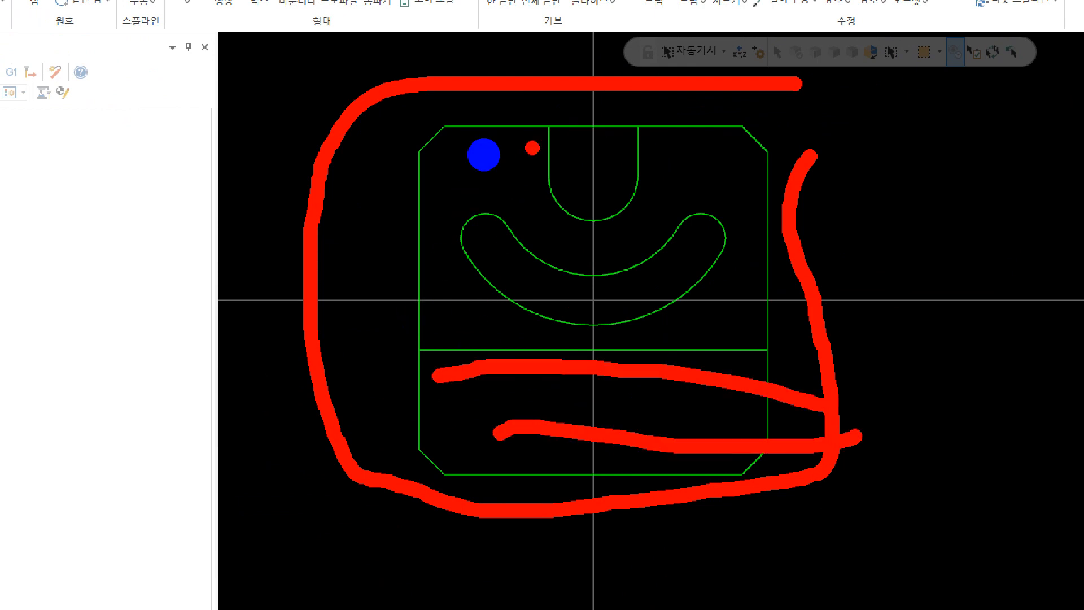
mouse_move(537, 100)
mouse_down()
mouse_move(576, 172)
mouse_move(612, 77)
mouse_move(577, 79)
mouse_move(581, 108)
mouse_up()
mouse_move(480, 231)
mouse_down()
mouse_move(536, 261)
mouse_move(686, 226)
mouse_up()
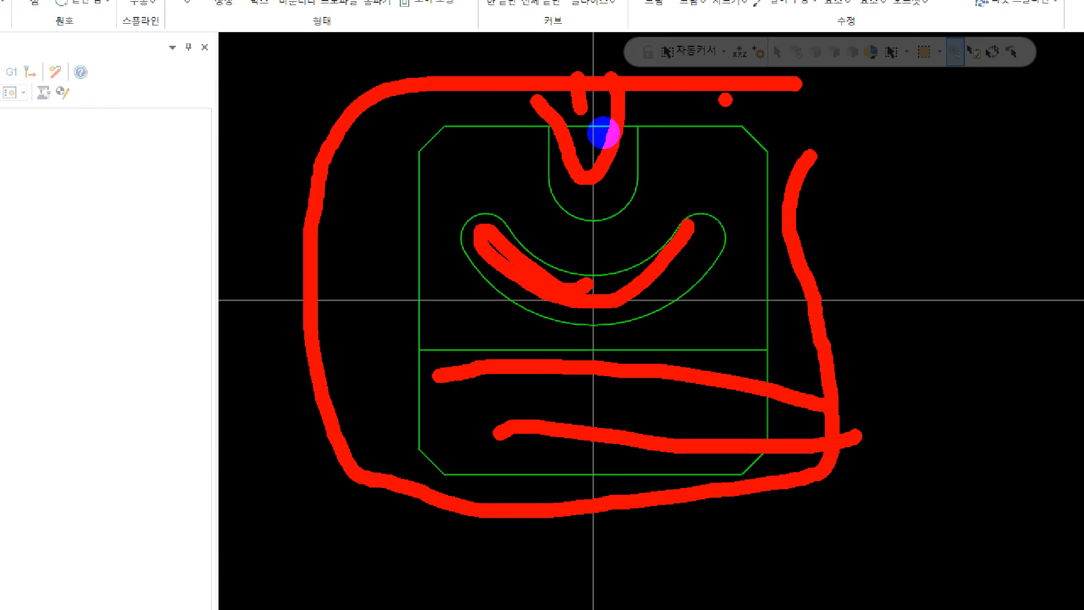
mouse_move(796, 117)
mouse_down()
mouse_move(876, 402)
mouse_move(358, 109)
mouse_move(466, 22)
mouse_up()
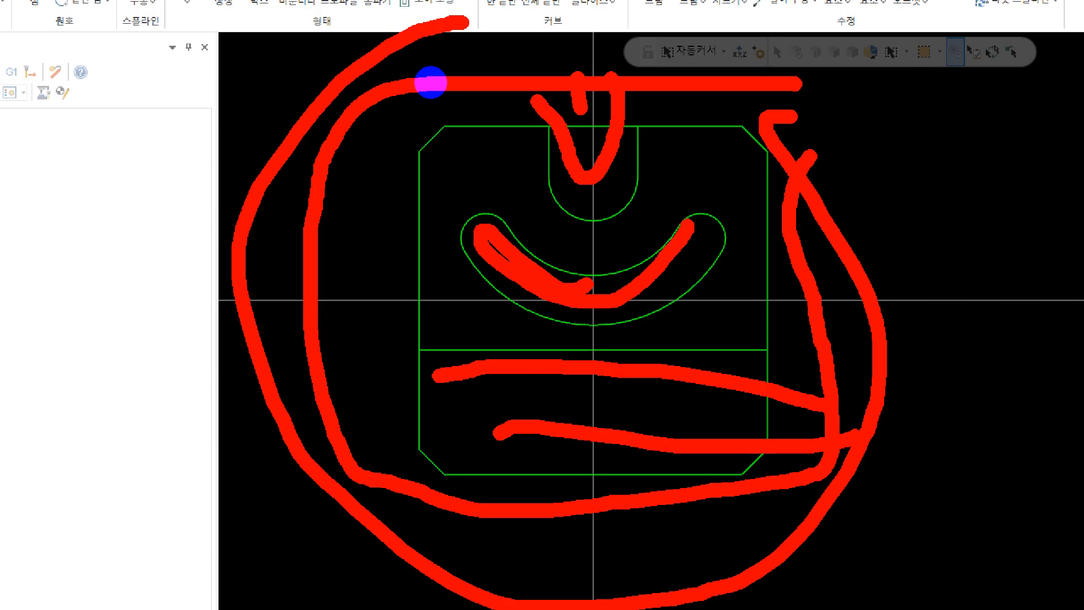
key(Escape)
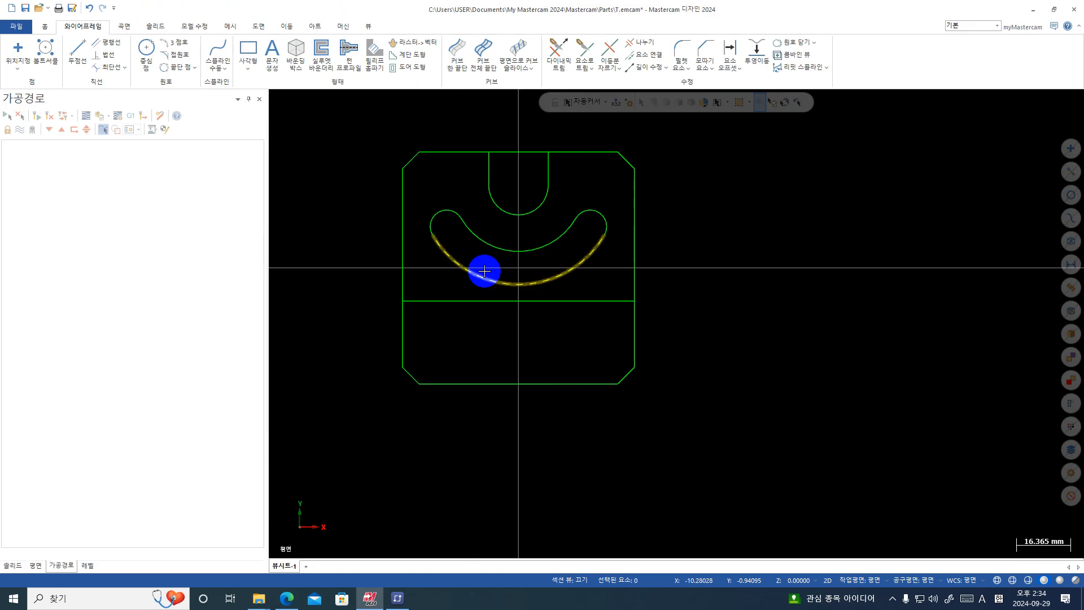
key(ctrl+1)
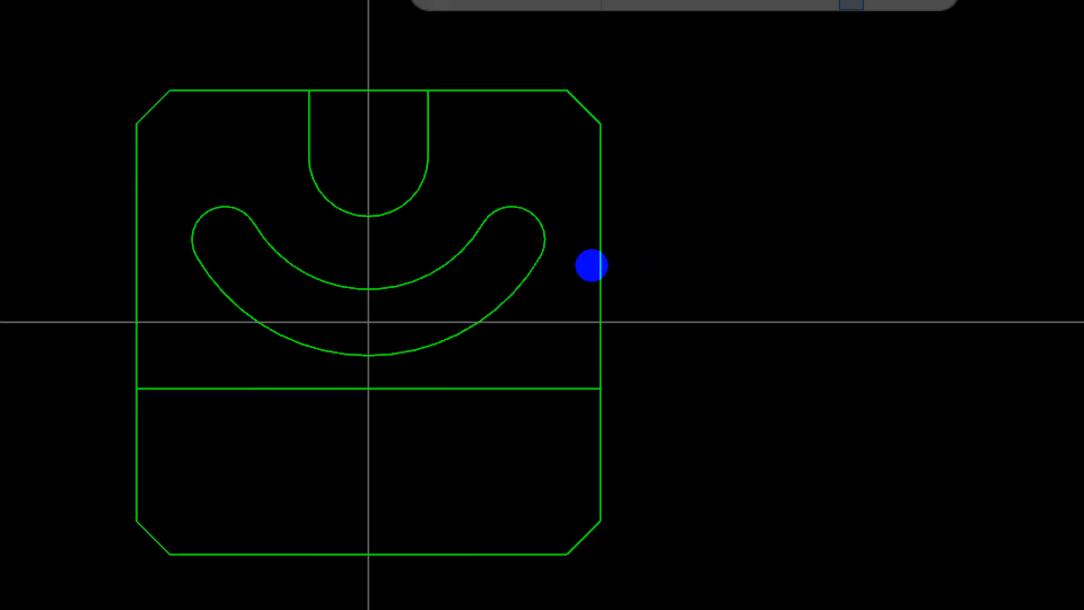
click(731, 229)
mouse_move(725, 201)
mouse_down()
mouse_move(693, 431)
mouse_move(363, 363)
mouse_move(605, 126)
mouse_move(698, 135)
mouse_up()
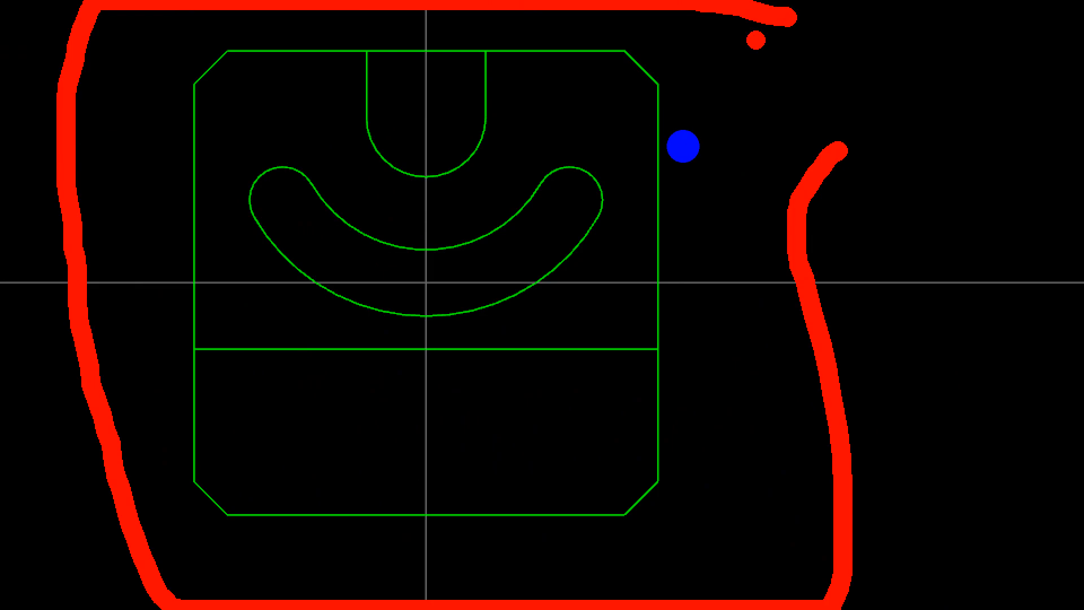
key(Escape)
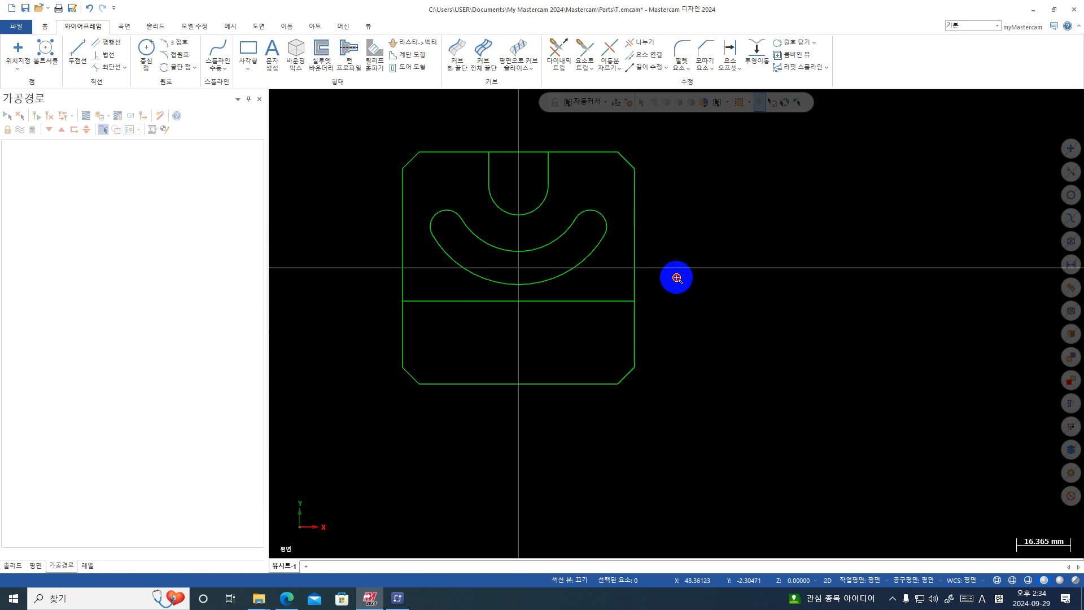
scroll(675, 278, up, 9)
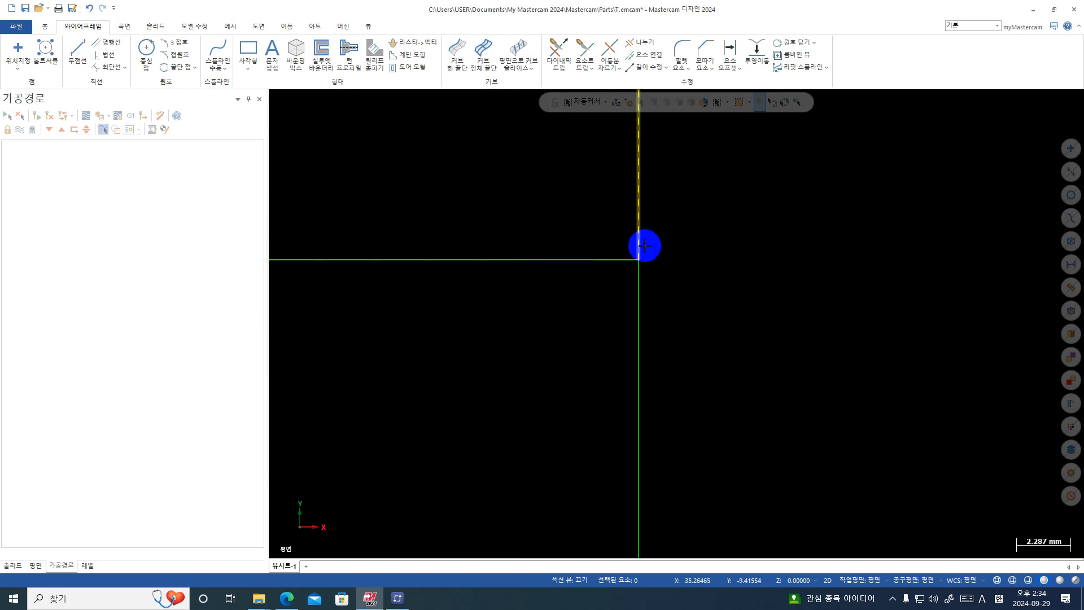
scroll(618, 323, down, 9)
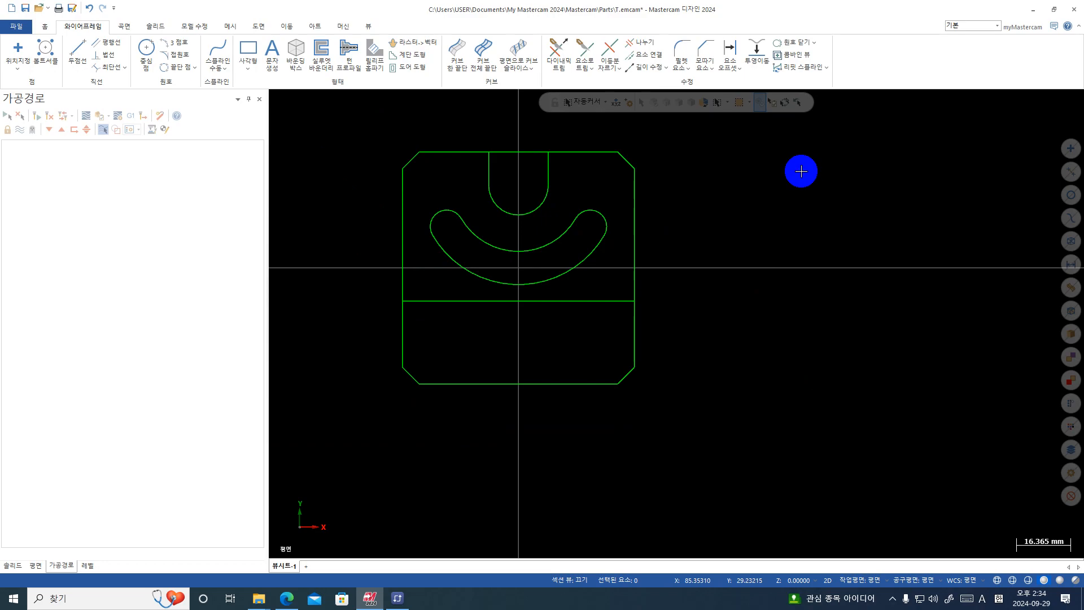
- Set the wireframe colour for new geometry to the basic colour beside grey
right_click(801, 171)
click(934, 140)
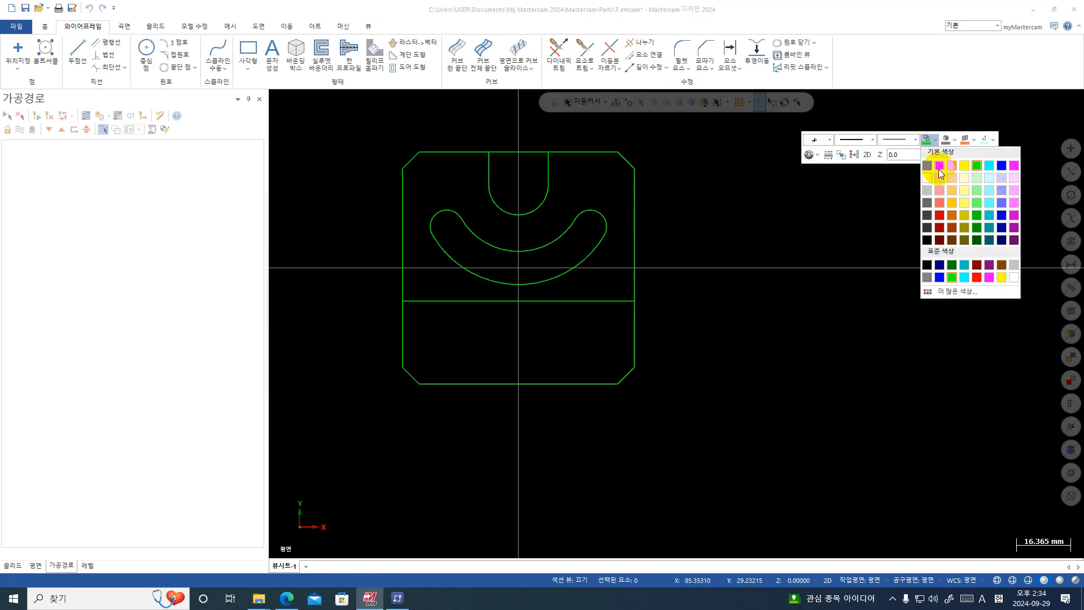
click(937, 167)
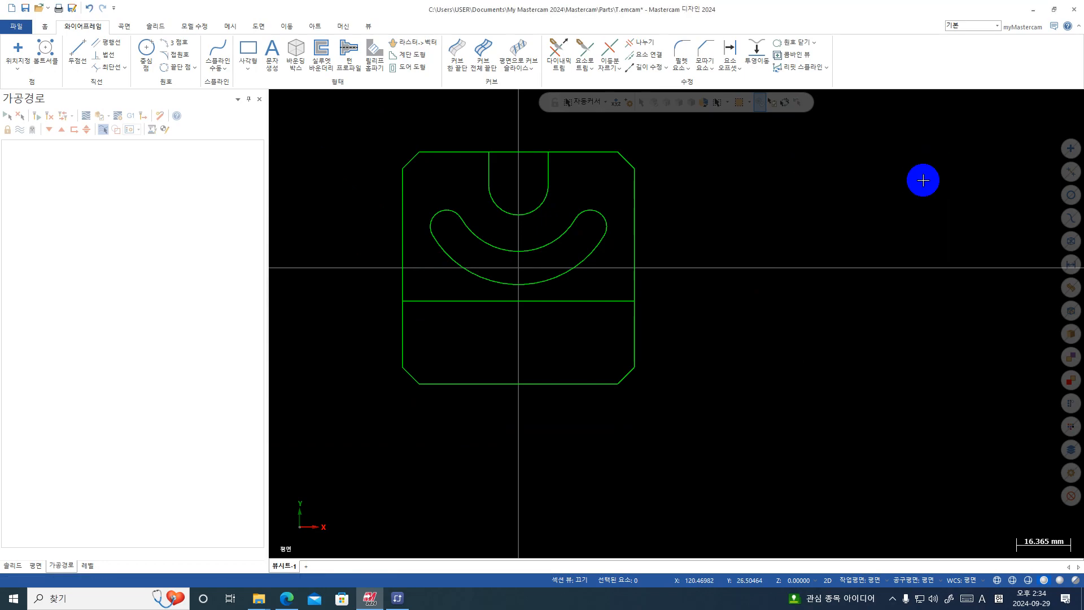
right_click(922, 179)
click(1018, 148)
click(1017, 149)
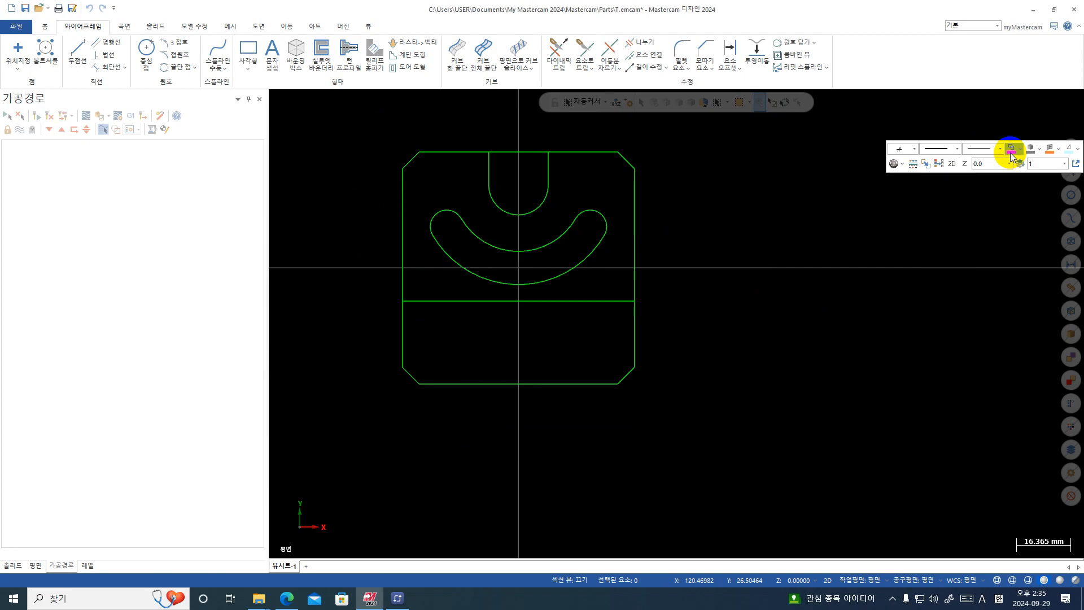
right_click(926, 194)
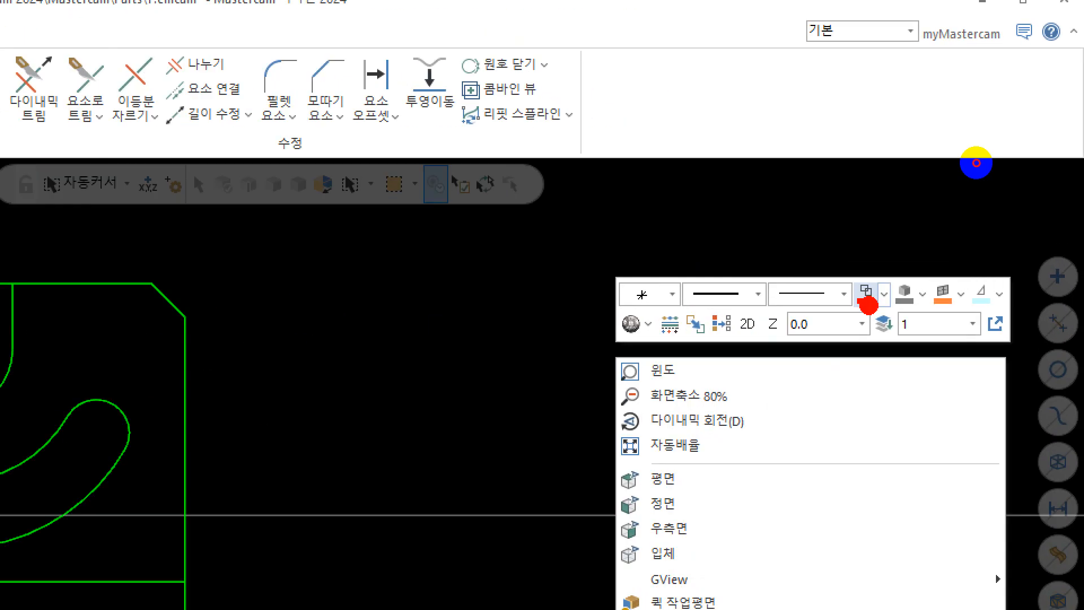
key(Escape)
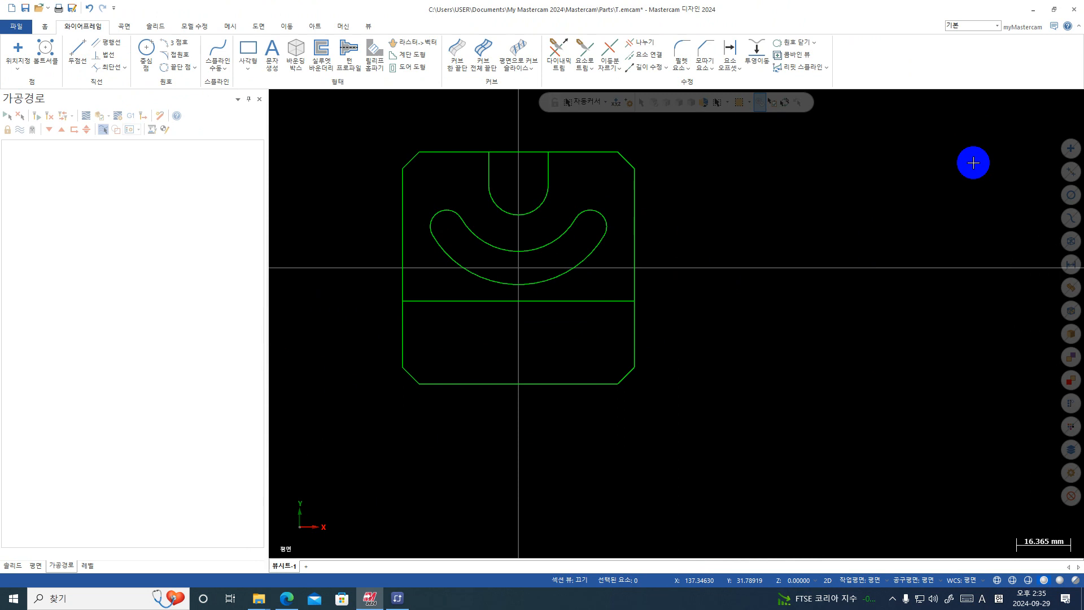
- Start an entity chamfer using the single-distance method and set distance 1 to 0.5
click(703, 53)
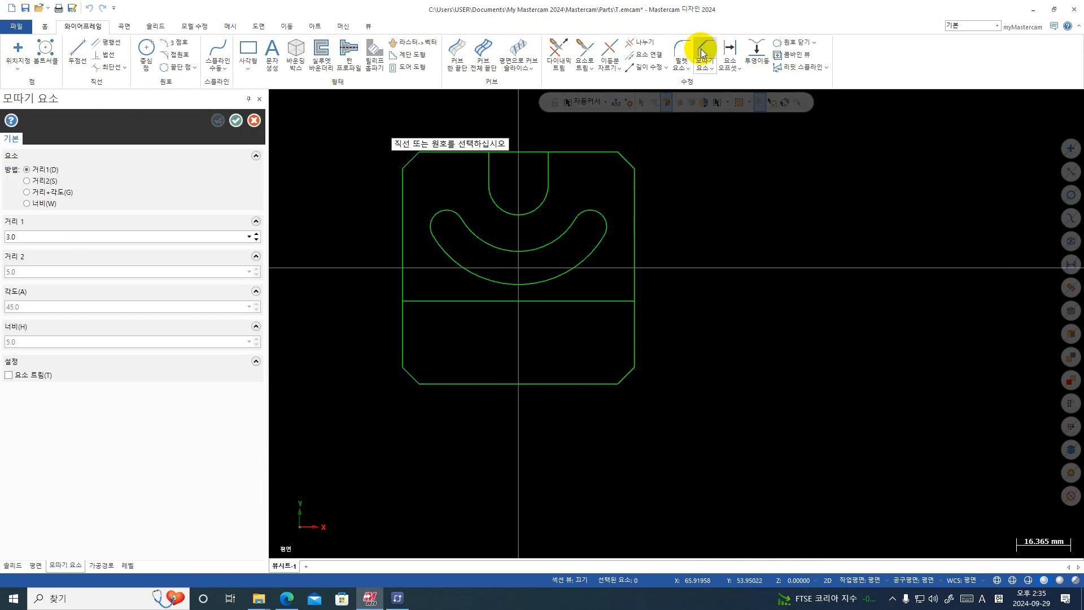
click(74, 234)
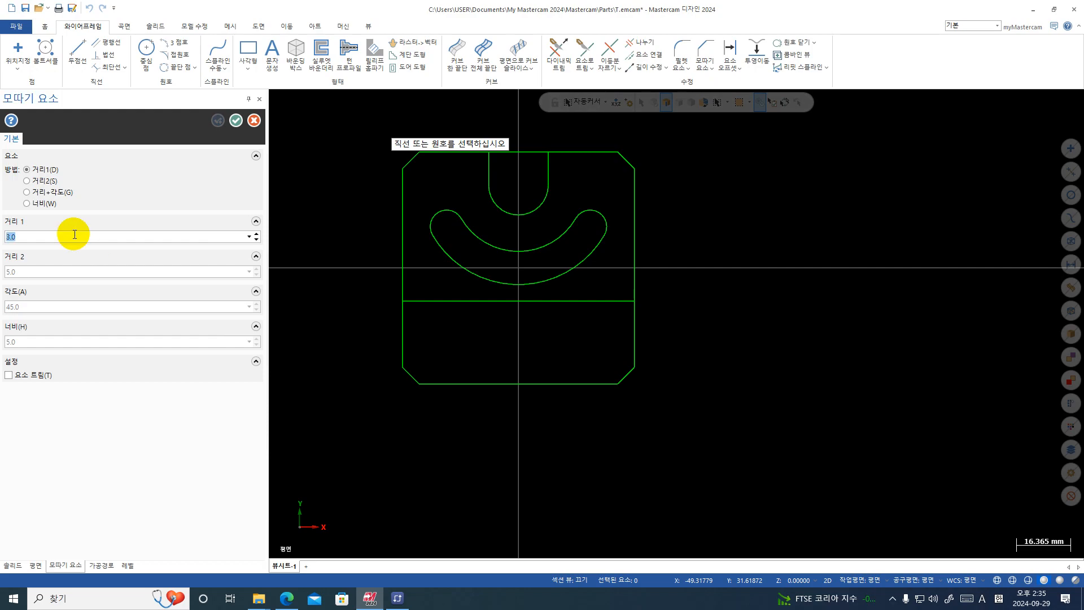
text(0.5)
key(Return)
- Try to chamfer the upper corner at the step line's right end at 0.5 without trimming, and undo it
key(F1)
click(628, 278)
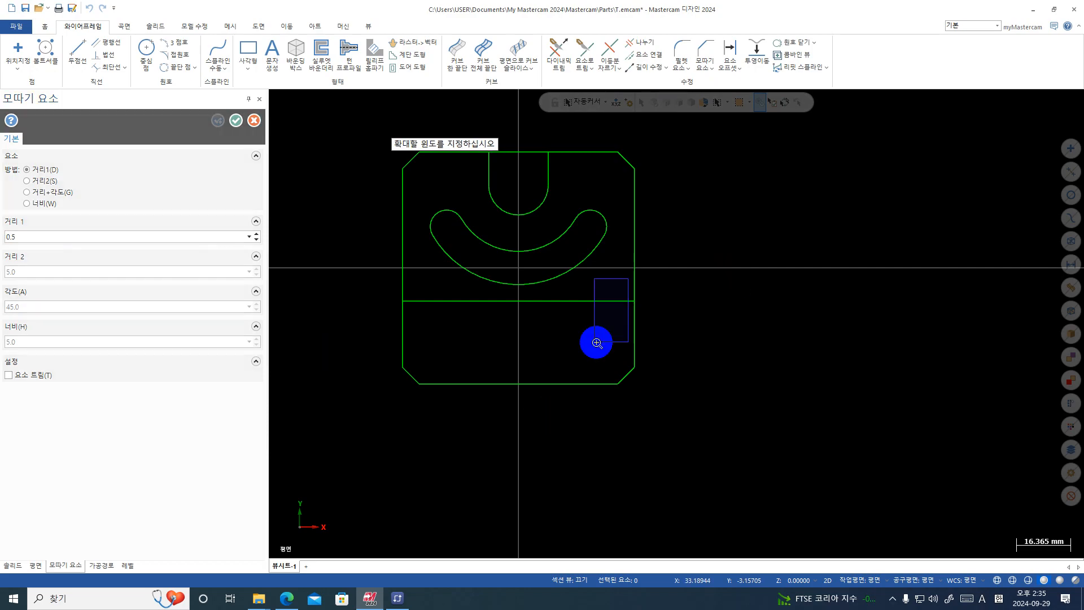
click(640, 340)
click(662, 224)
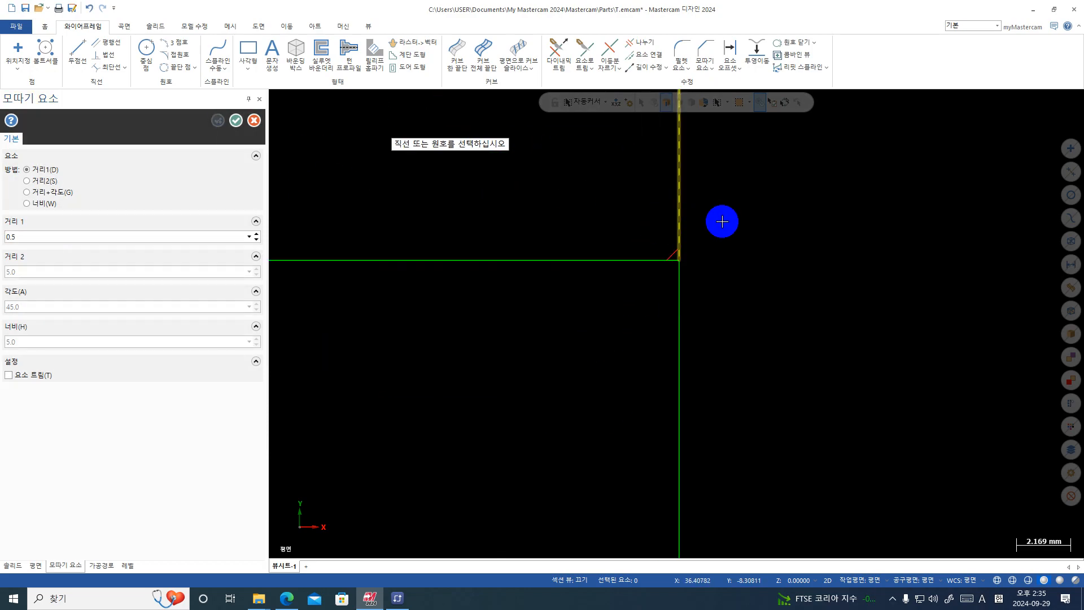
key(F2)
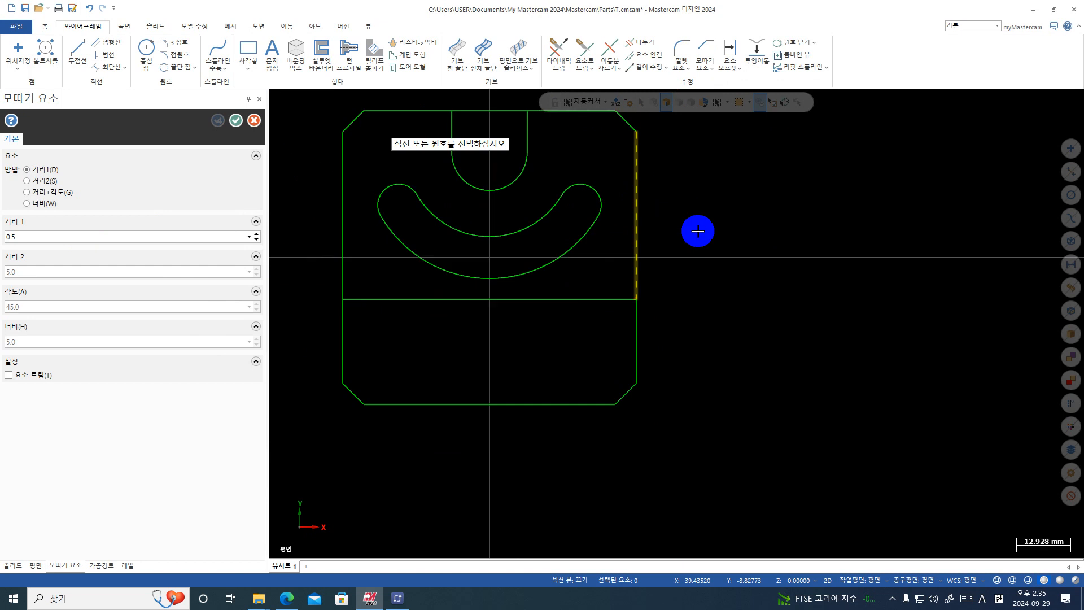
click(91, 9)
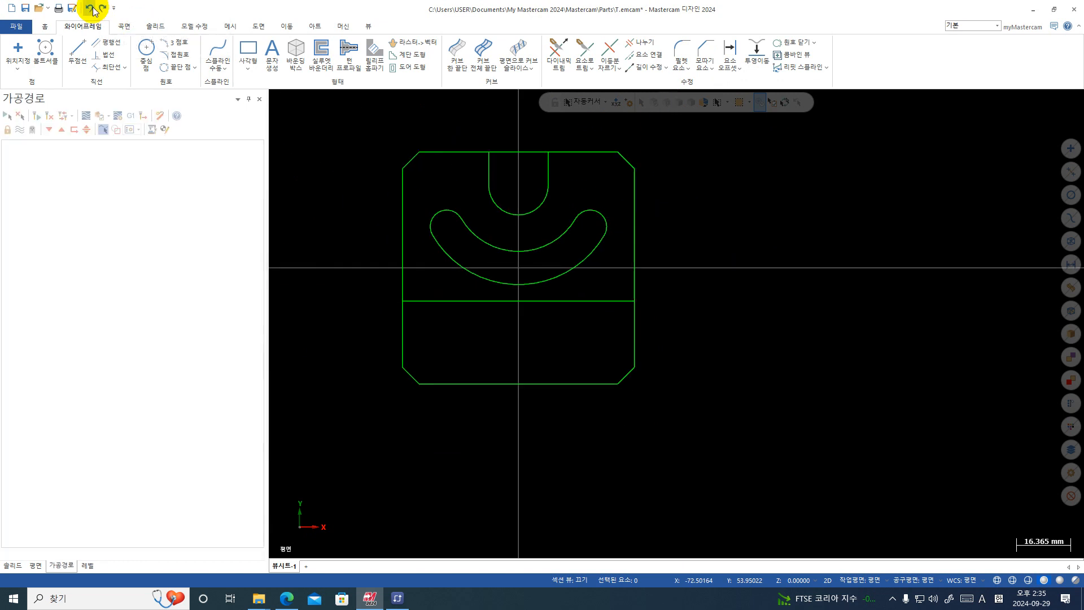
- Restart the entity chamfer and turn on element trimming for it
click(708, 49)
key(F1)
click(691, 267)
click(558, 361)
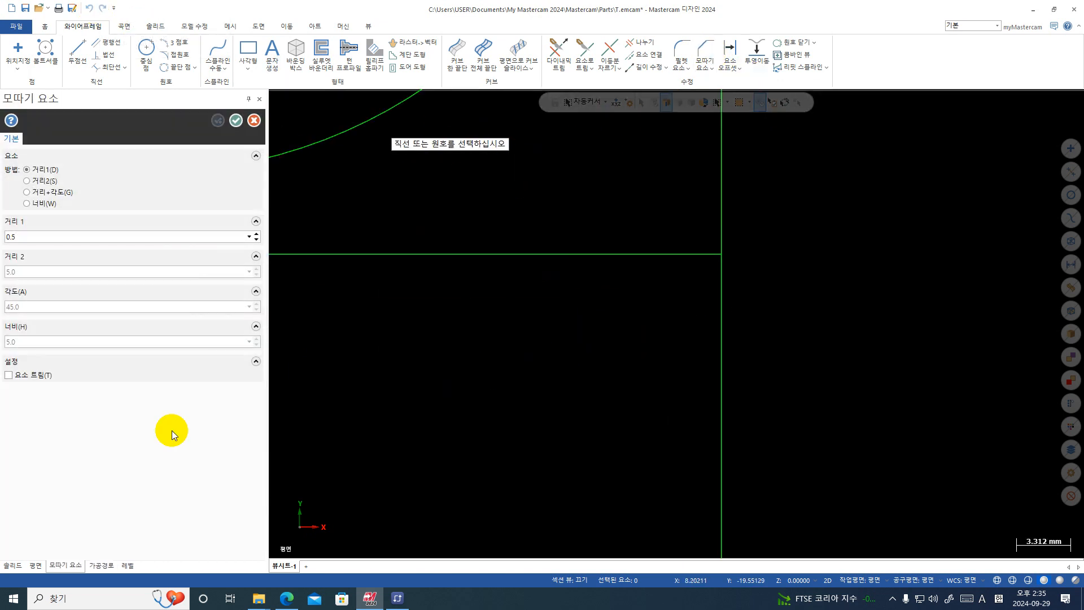
click(34, 376)
key(super+space)
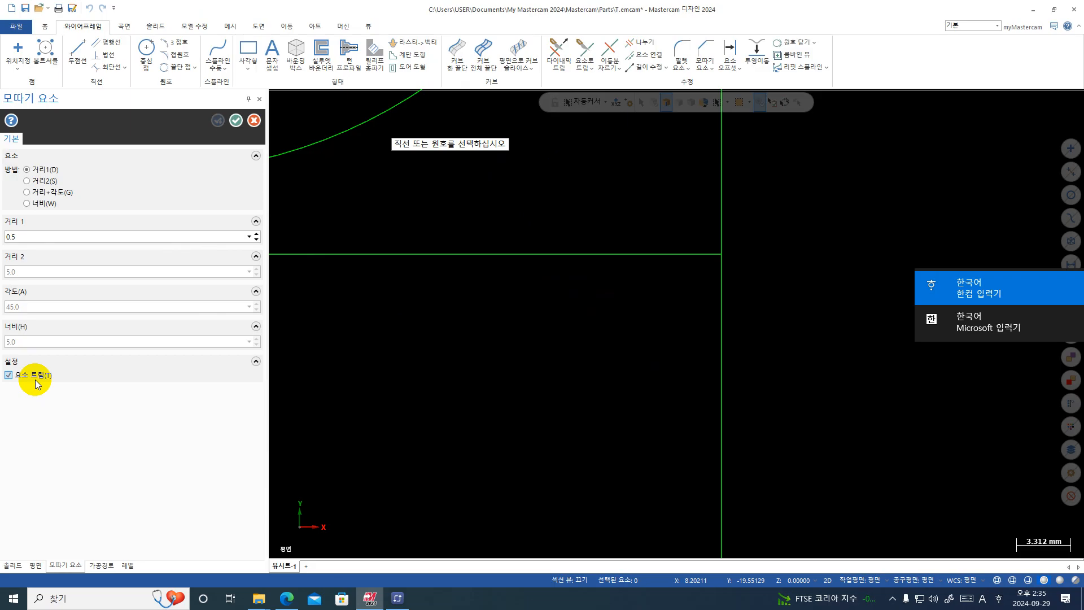
key(ctrl+1)
click(32, 377)
mouse_move(28, 361)
mouse_down()
mouse_move(15, 395)
mouse_move(45, 345)
mouse_up()
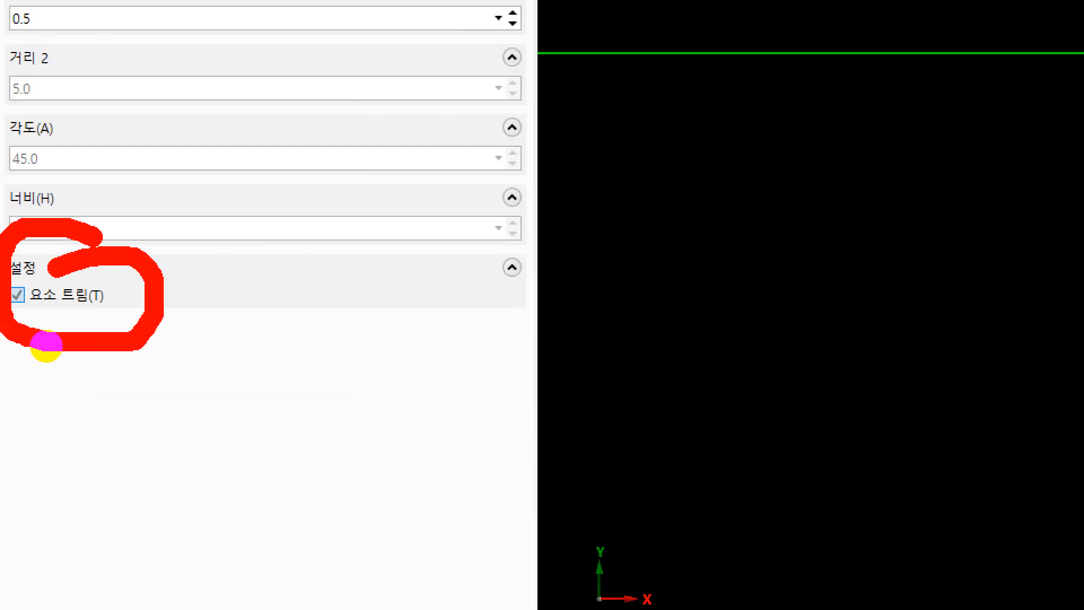
key(Escape)
- Chamfer the upper corner between the step line's right end and the right outer edge at distance 0.5 with trimming
scroll(888, 440, down, 1)
scroll(858, 381, down, 3)
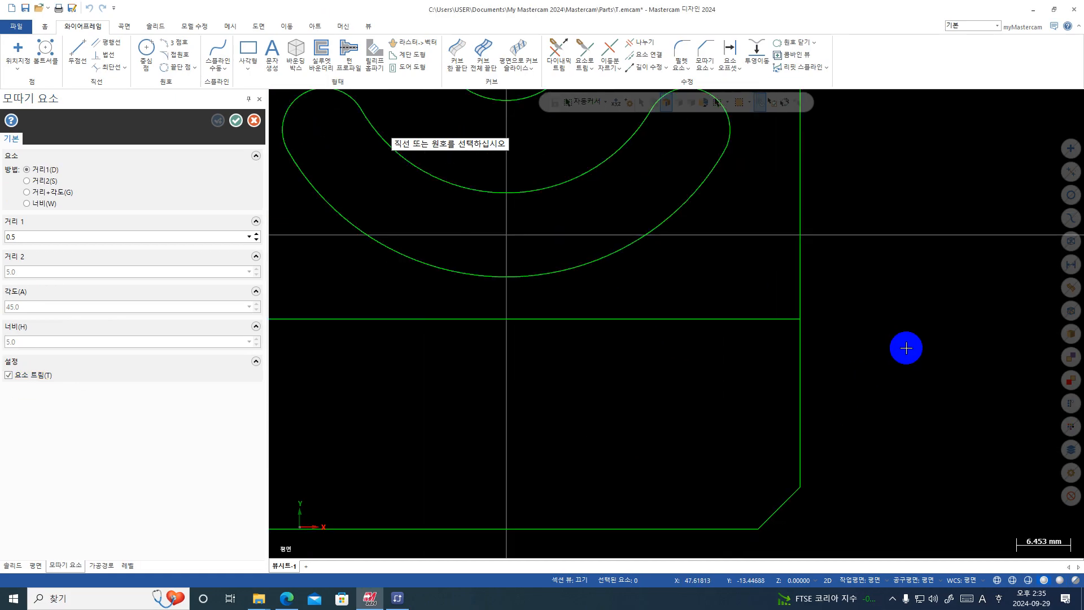
key(F1)
drag(875, 307, 742, 368)
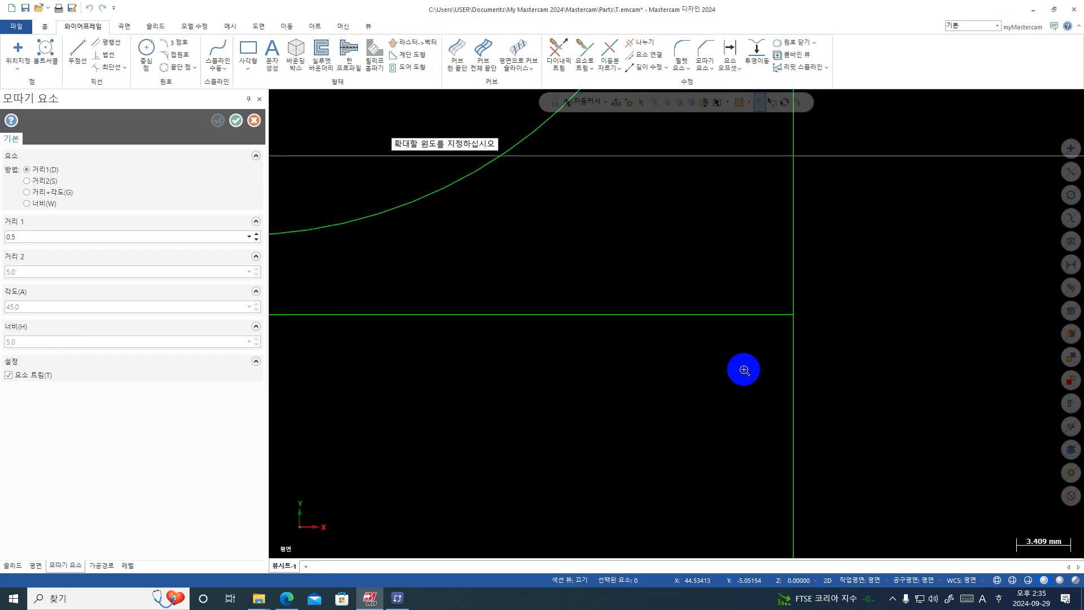
click(724, 254)
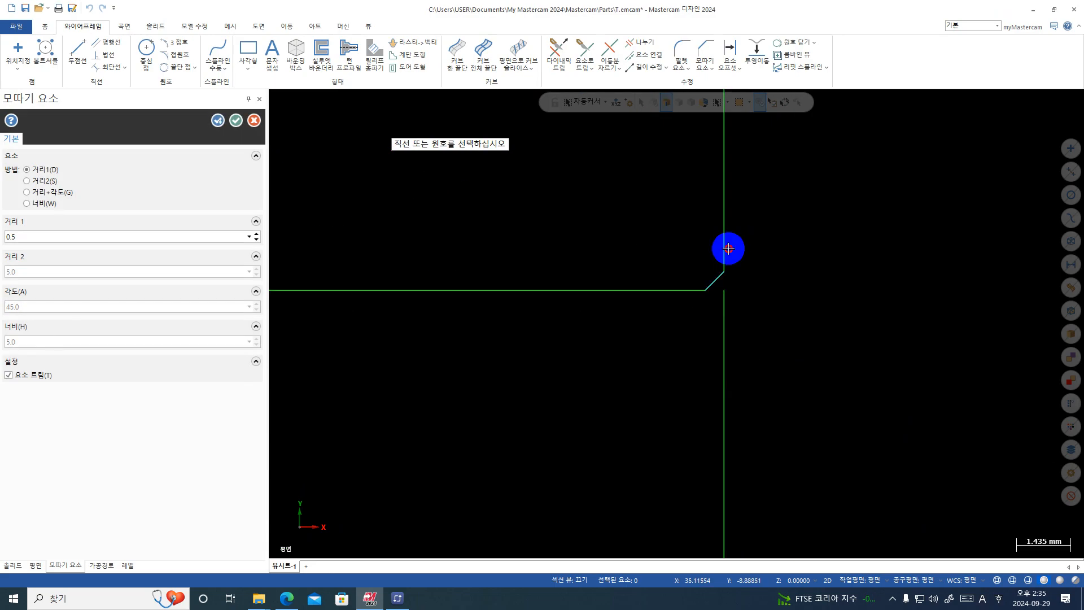
key(F2)
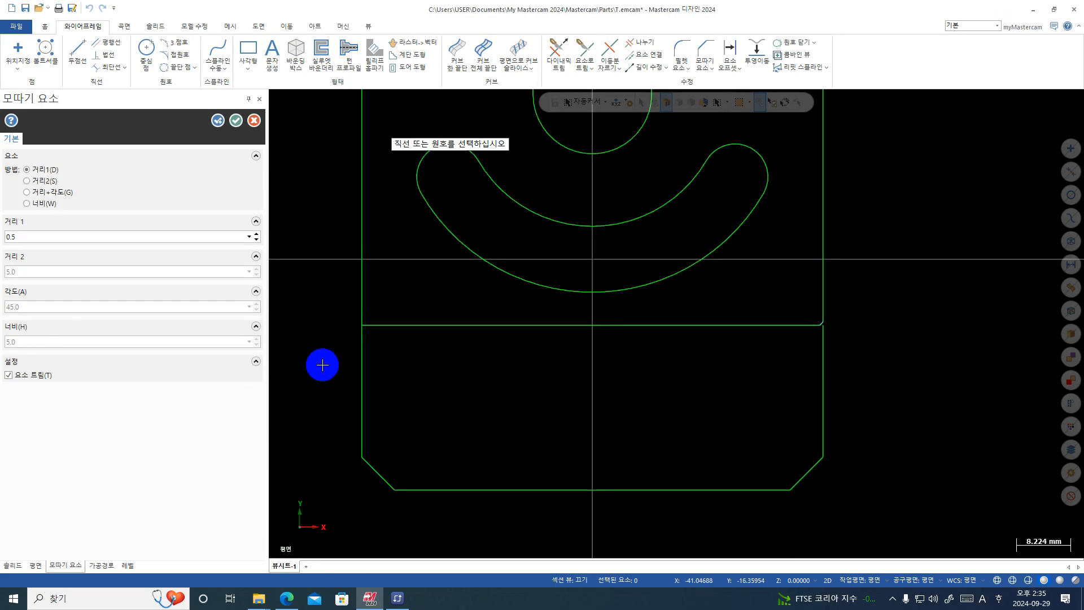
- Chamfer the upper corner between the step line's left end and the left outer edge at 0.5, and check the right-hand chamfer
key(F1)
drag(394, 308, 338, 363)
click(649, 293)
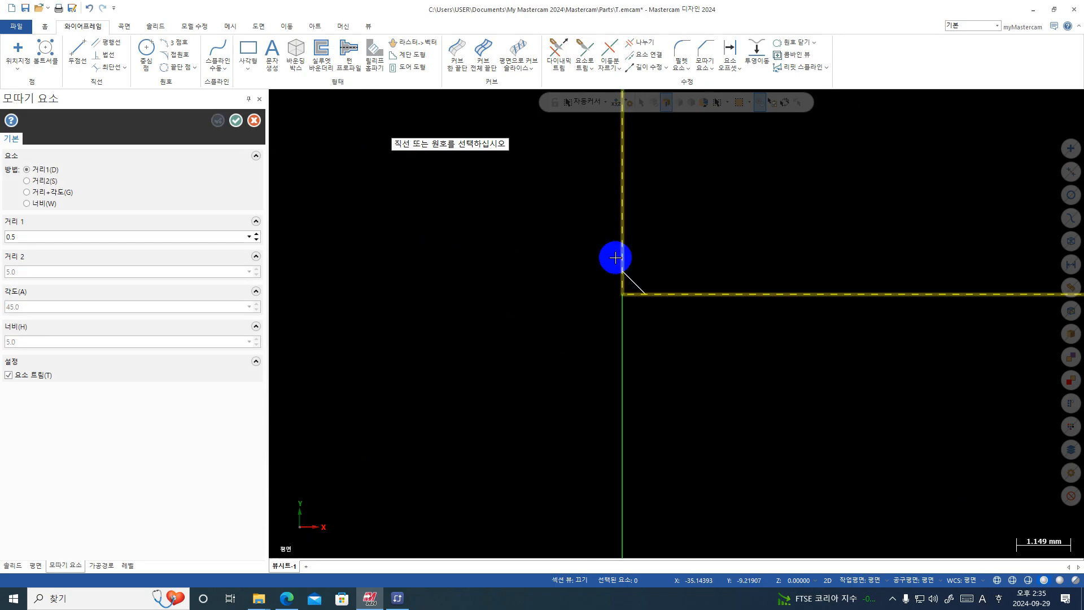
key(F2)
key(F1)
drag(856, 308, 798, 346)
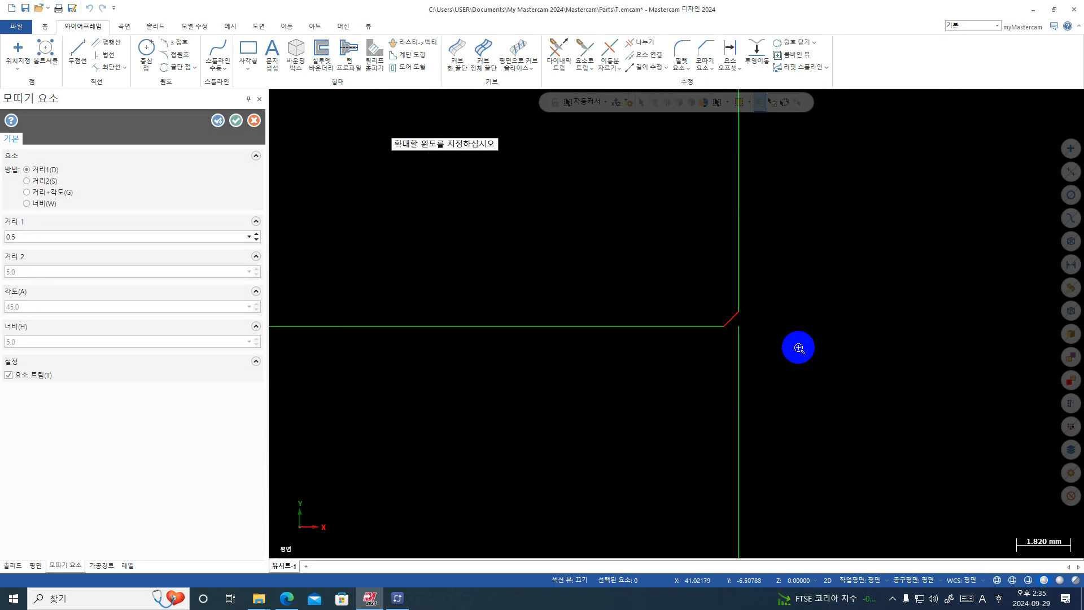
key(F2)
key(F2)
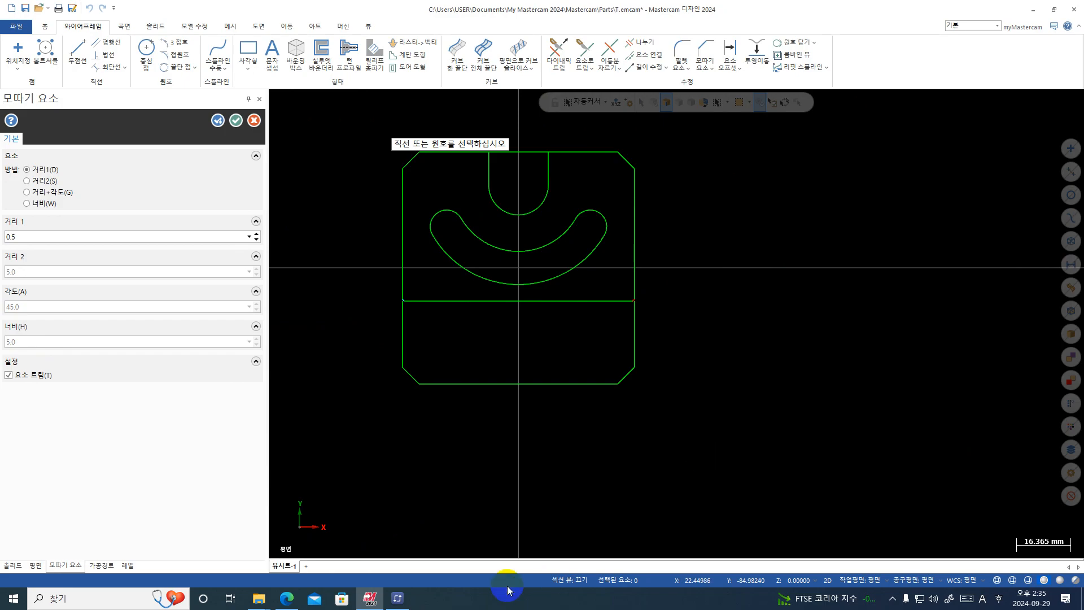
- Check the 2-C2.0 notch callout in the PDF drawing, return to Mastercam and chamfer the notch's upper left corner at distance 2.0
click(292, 598)
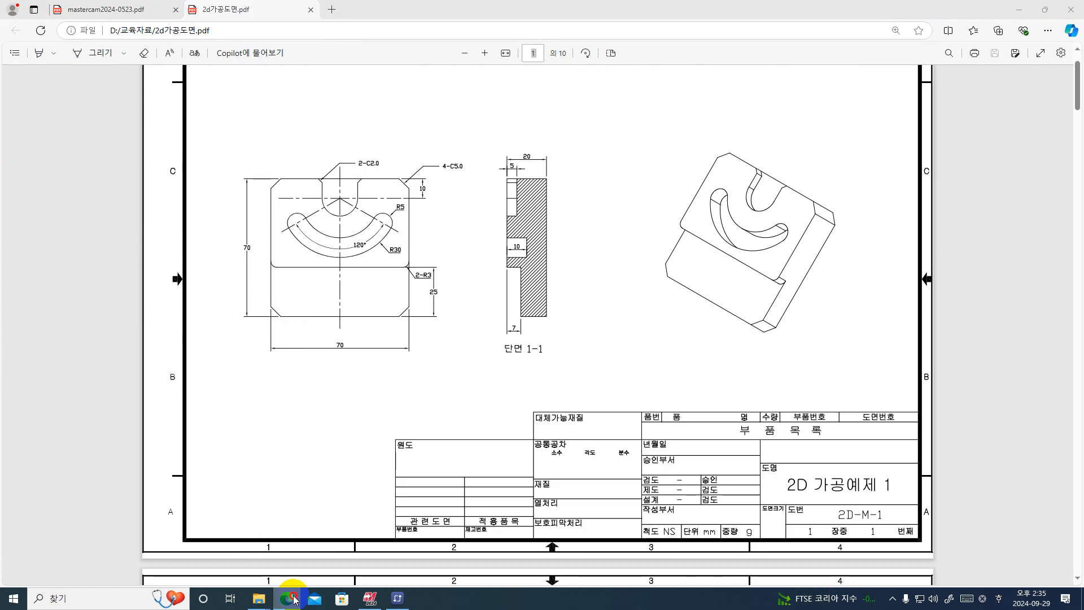
click(292, 599)
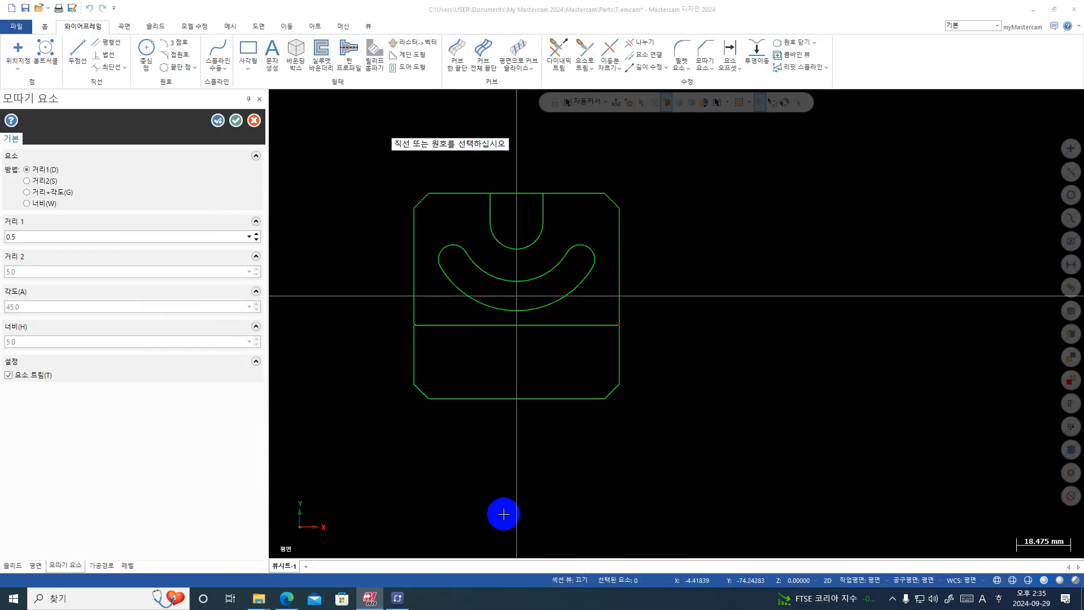
key(F1)
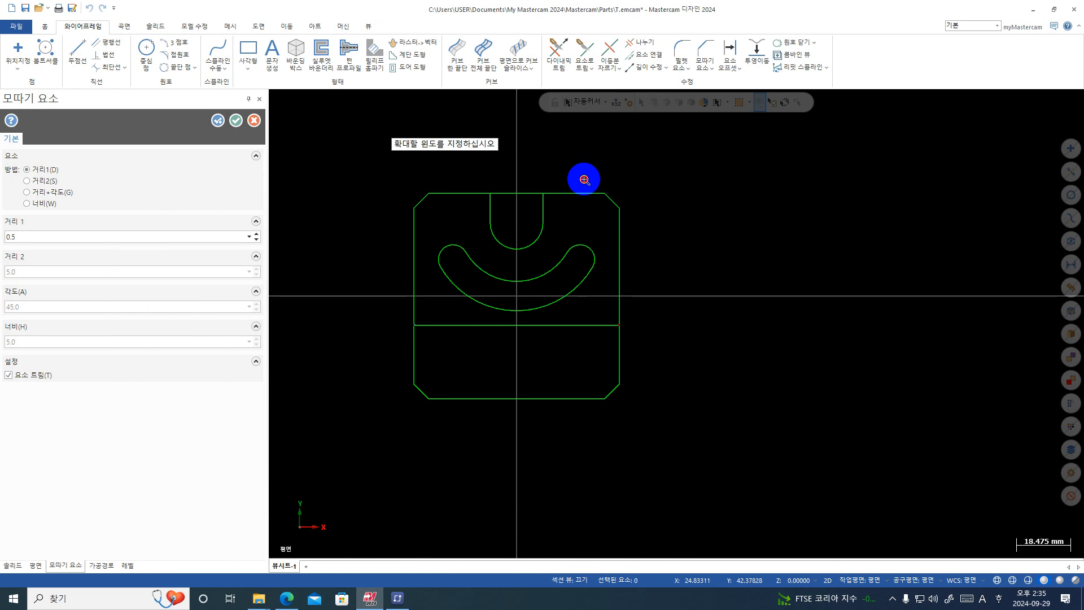
drag(588, 169, 484, 224)
scroll(552, 299, down, 2)
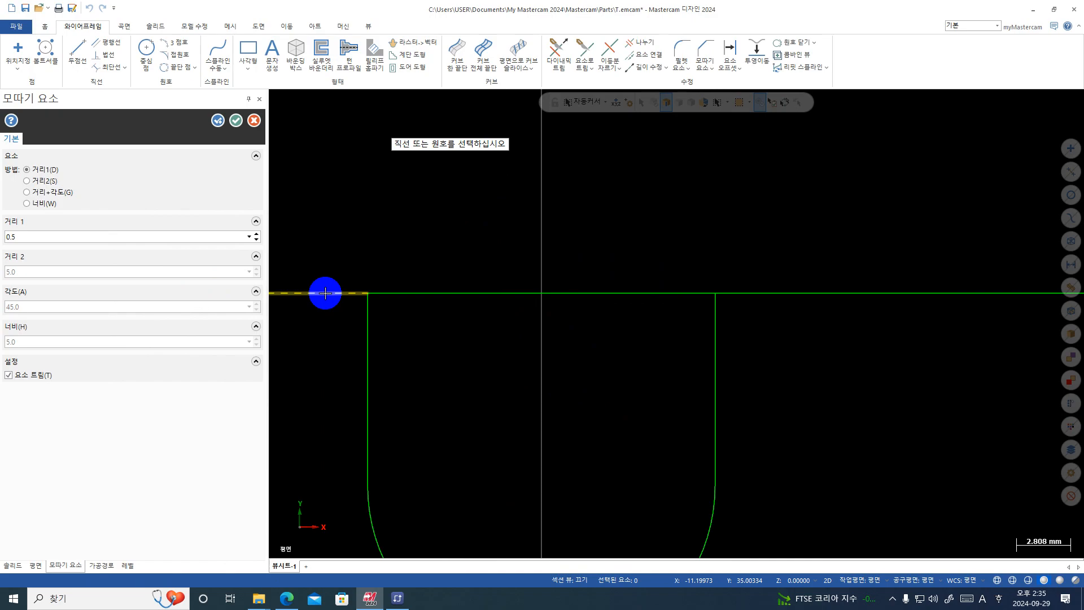
click(136, 237)
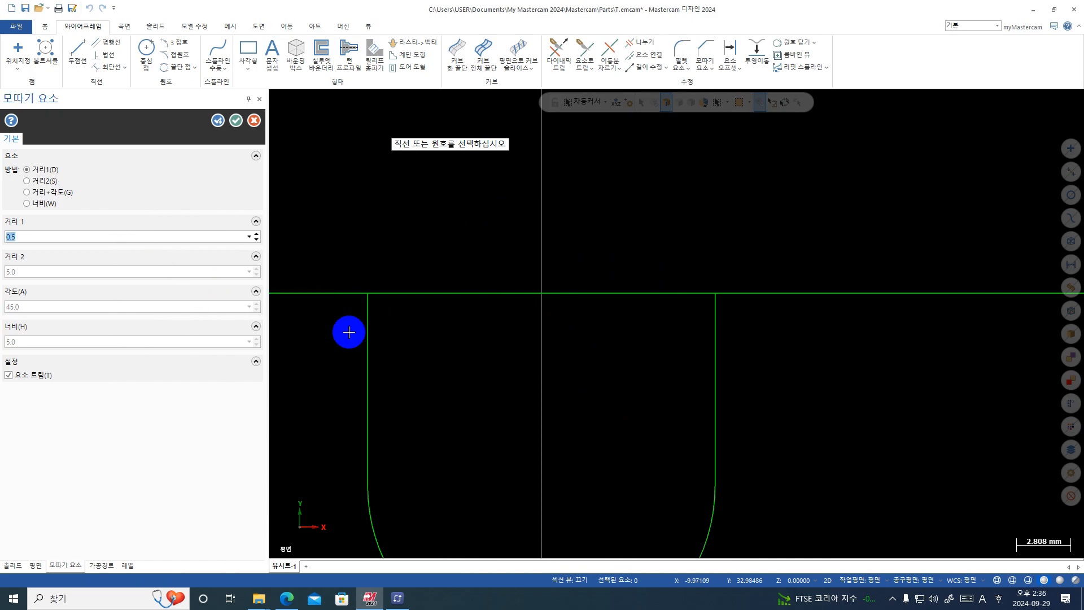
click(346, 308)
click(77, 237)
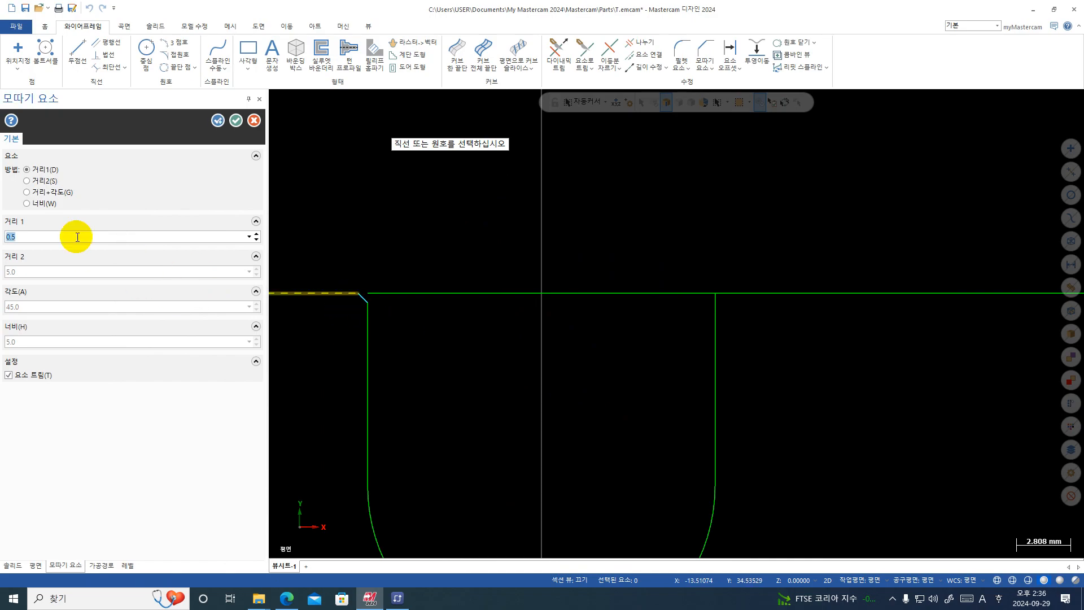
text(2)
key(Return)
- Chamfer the notch's upper right corner at distance 2.0 with trimming and finish the chamfer command
click(676, 375)
click(716, 343)
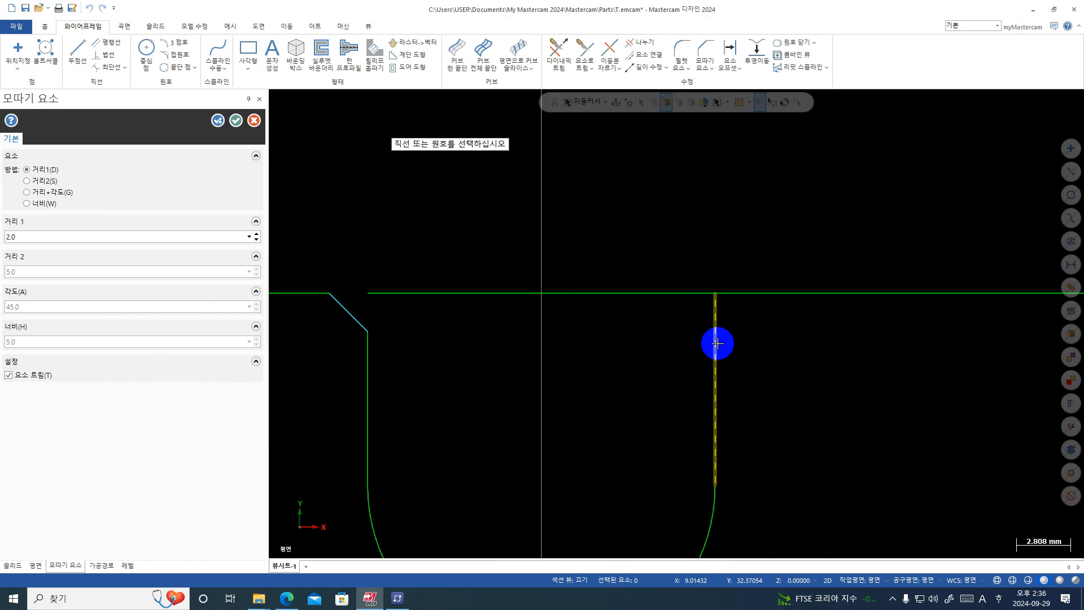
click(770, 293)
click(706, 308)
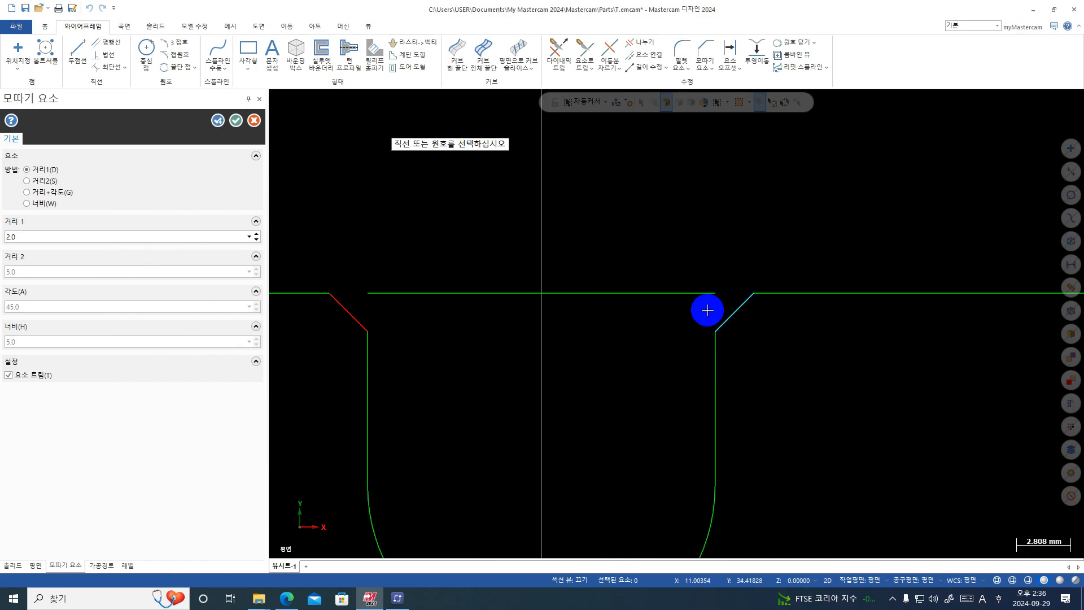
click(236, 120)
- Extend the lower left outer edge up to the step line's left chamfer with Trim to Entities, using the trim one entity method
key(alt+F1)
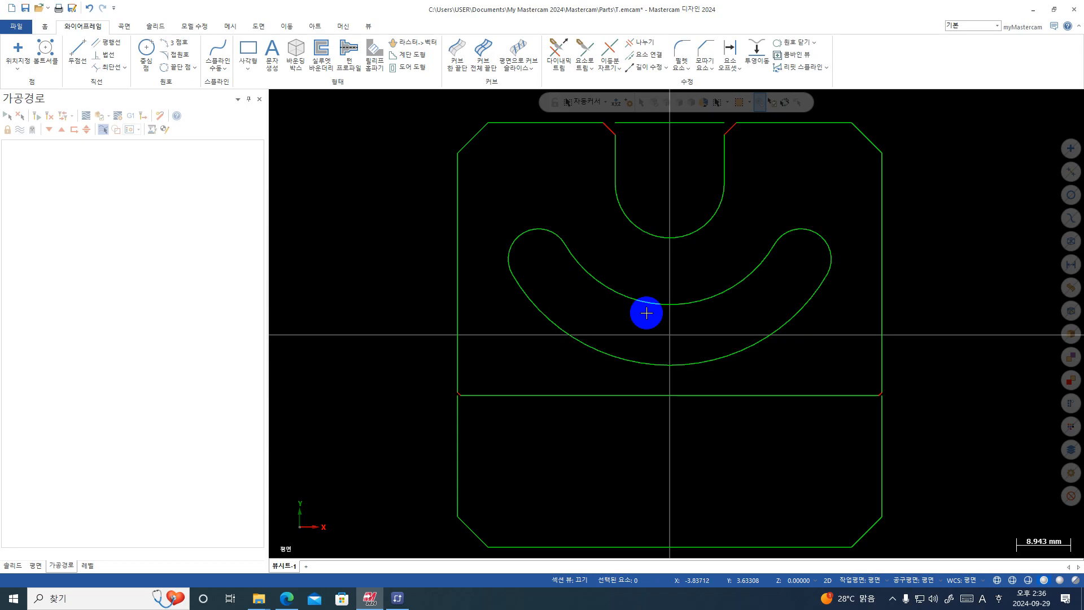
scroll(647, 313, down, 4)
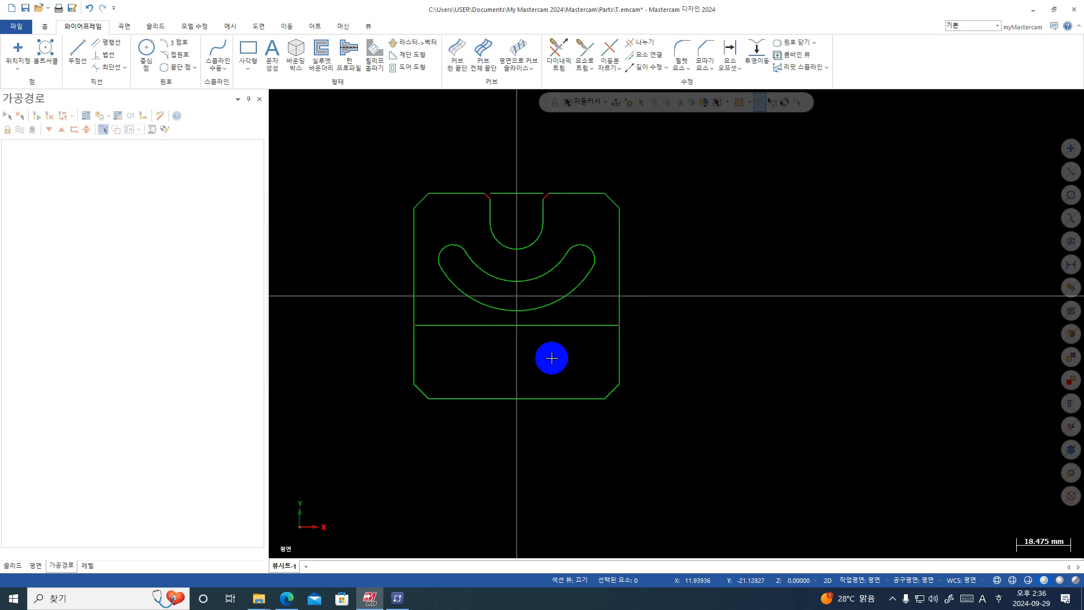
key(F1)
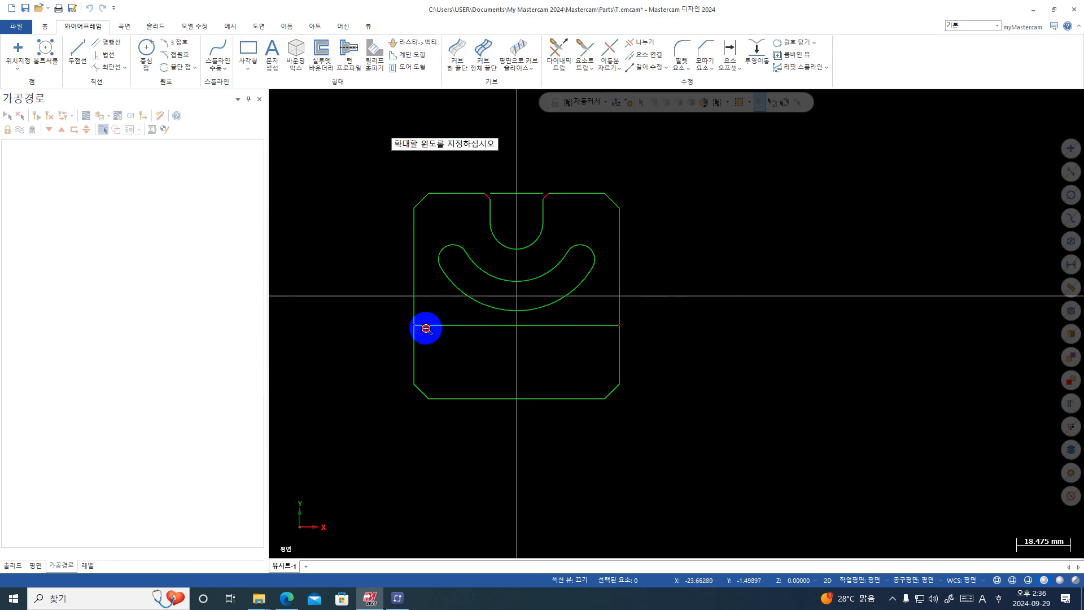
click(413, 344)
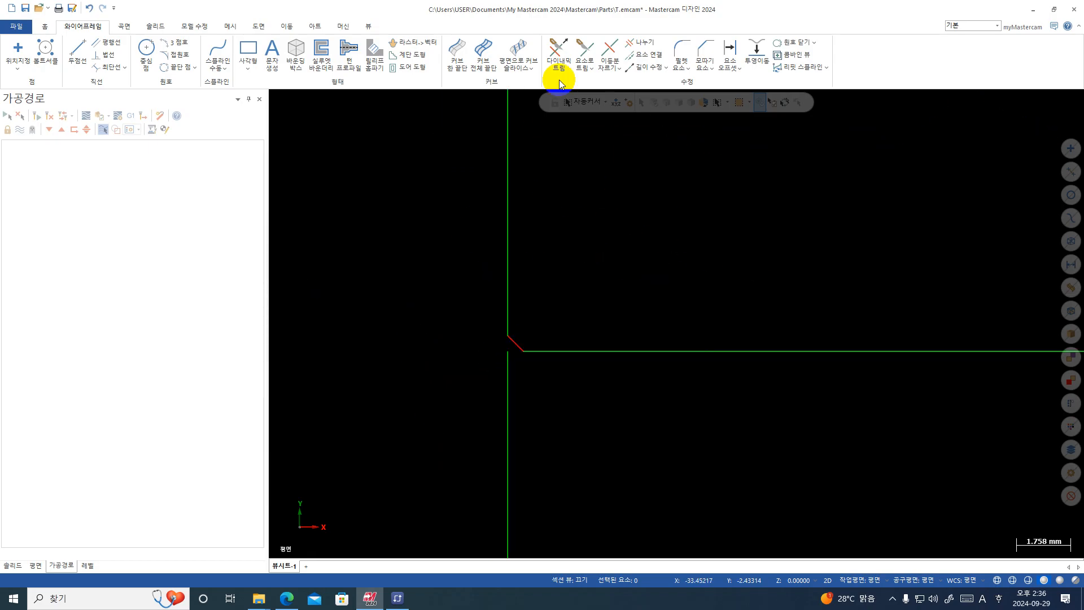
click(584, 49)
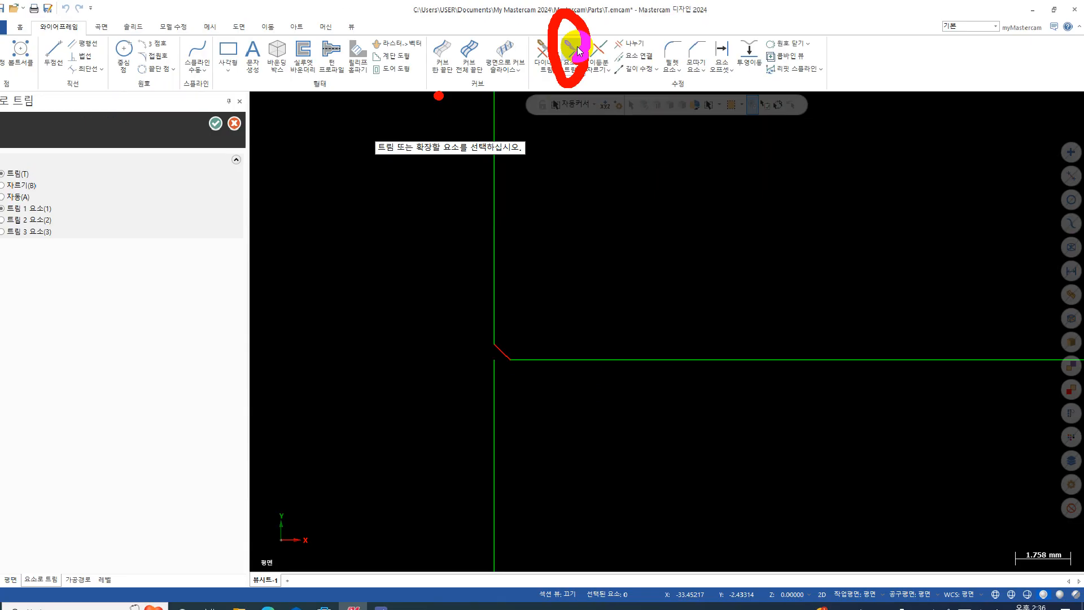
mouse_move(32, 220)
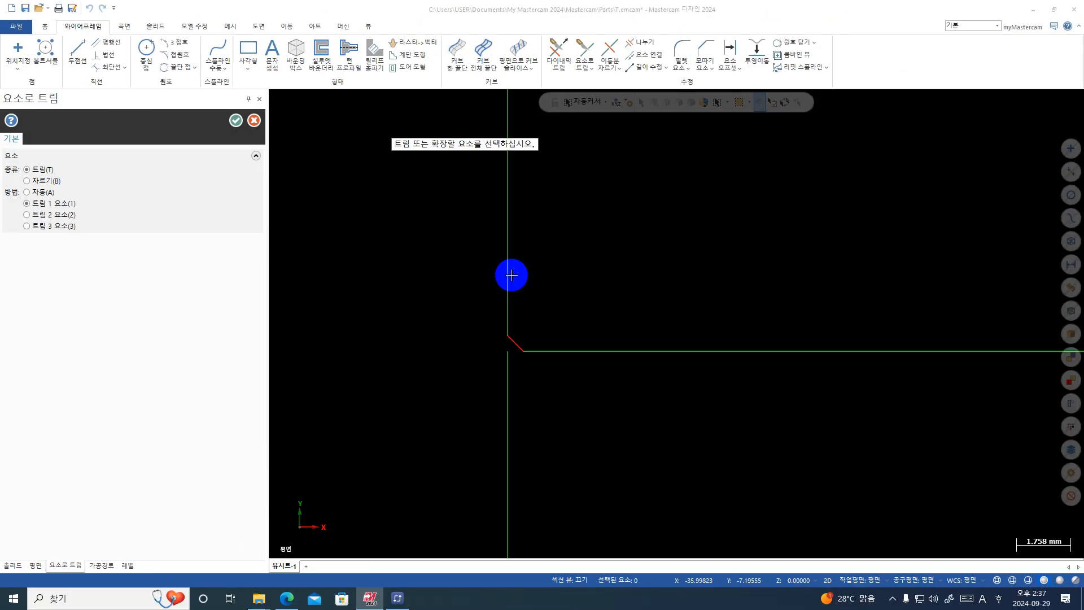
drag(580, 278, 463, 393)
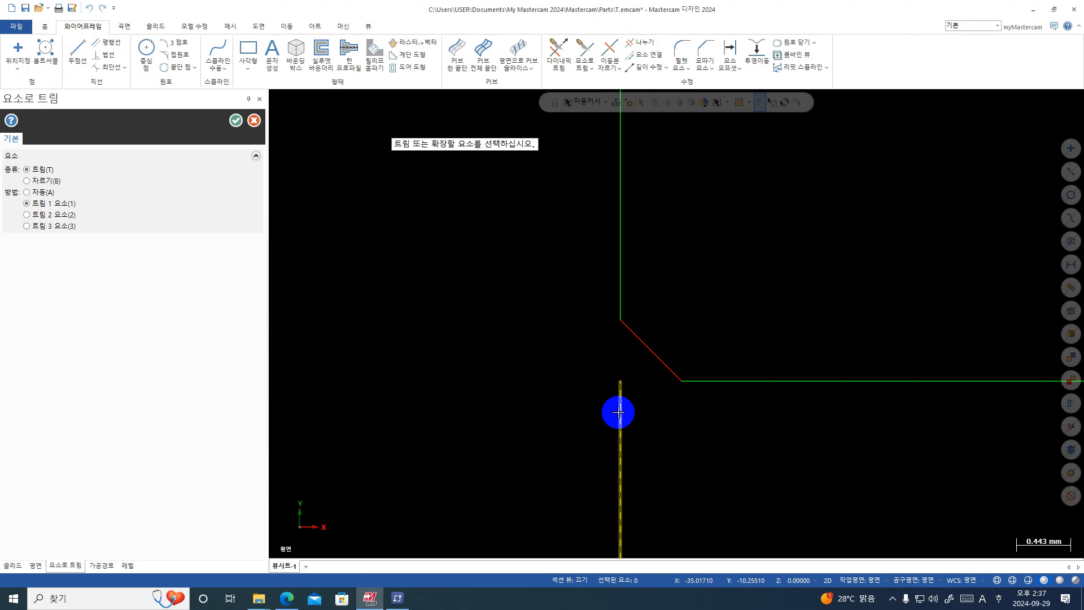
click(642, 368)
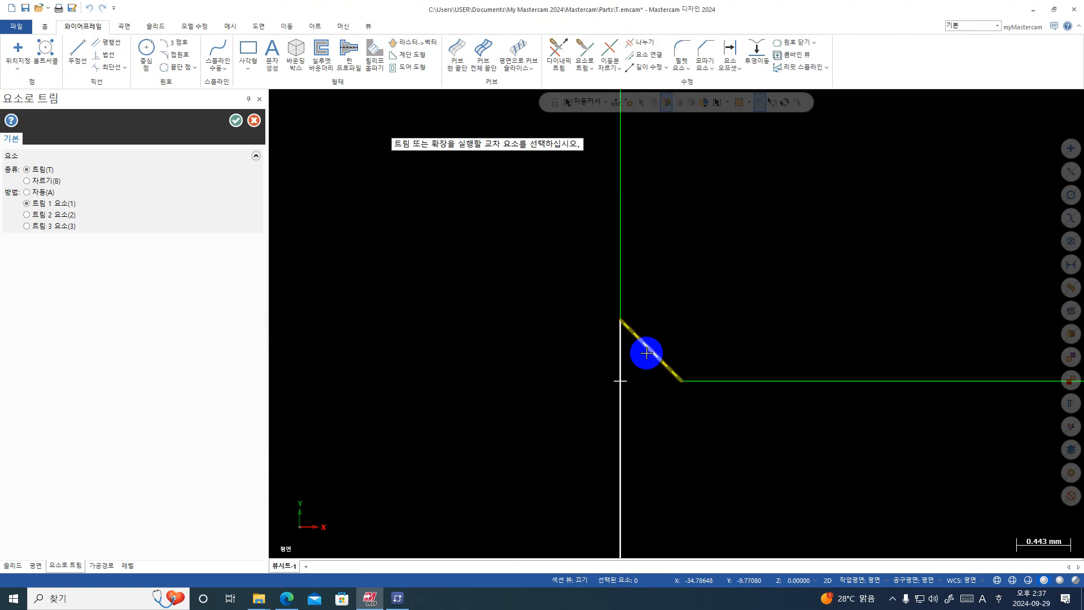
click(646, 353)
scroll(645, 356, down, 10)
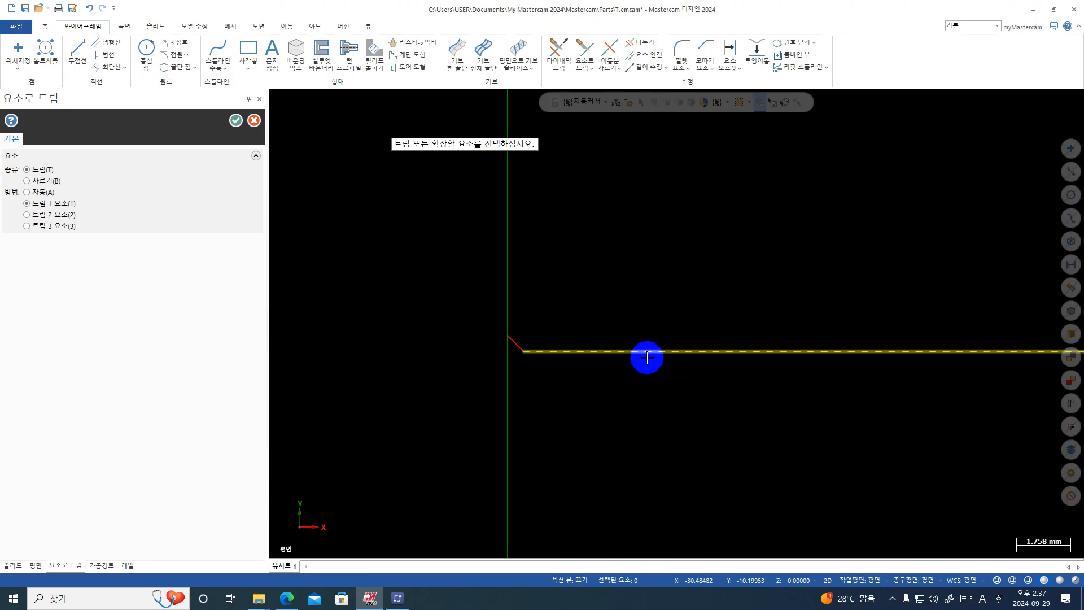
- Extend the lower right outer edge up to the chamfer at the step line's right end
scroll(655, 326, up, 10)
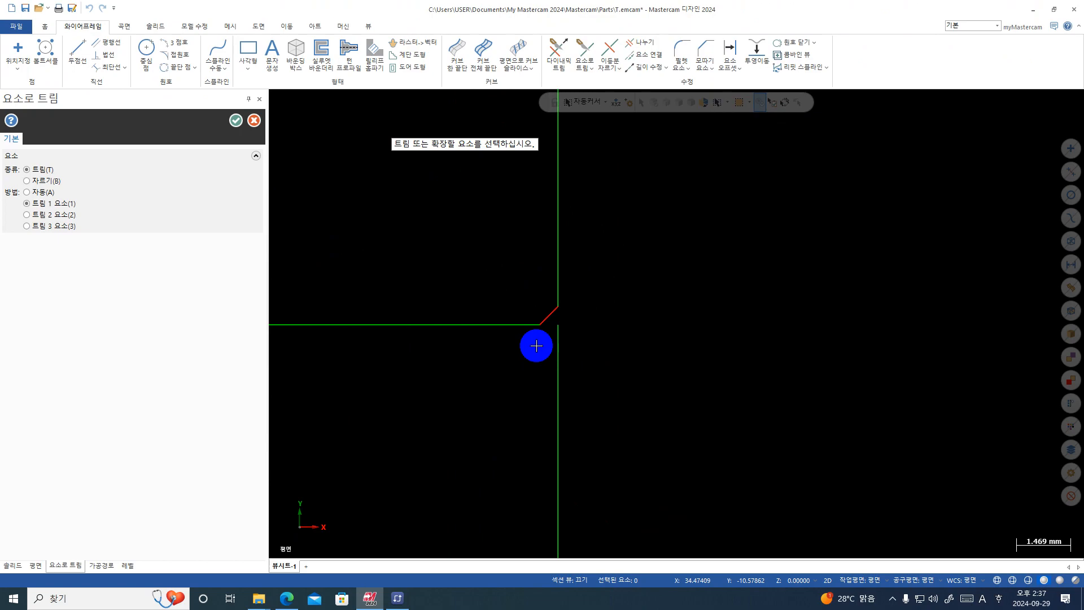
click(558, 334)
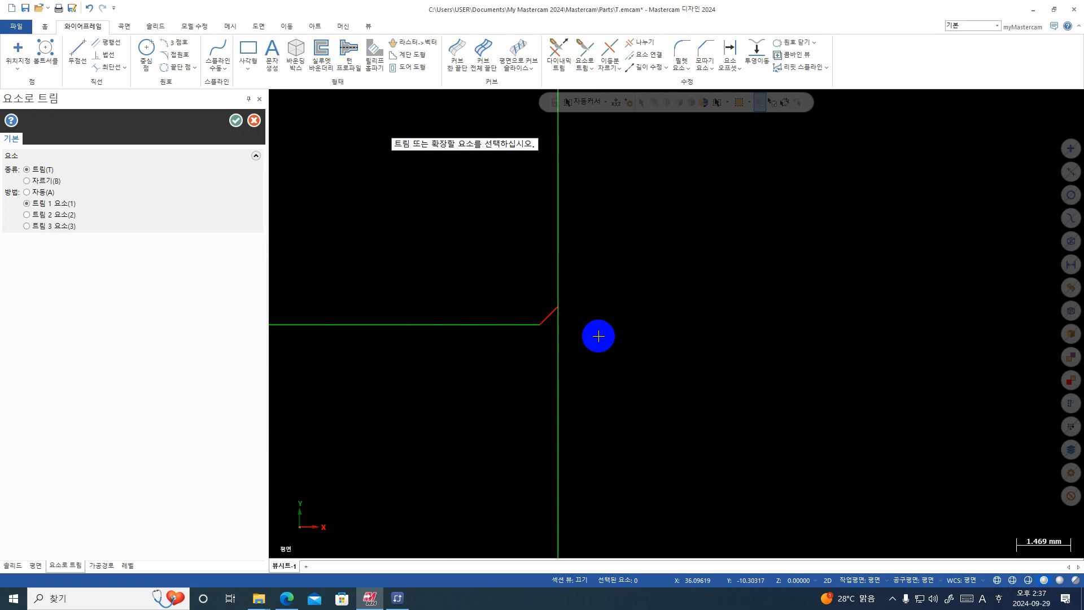
scroll(599, 336, down, 10)
- Extend the line across the notch opening at both ends to the notch chamfers and finish the trim command
key(F1)
click(579, 185)
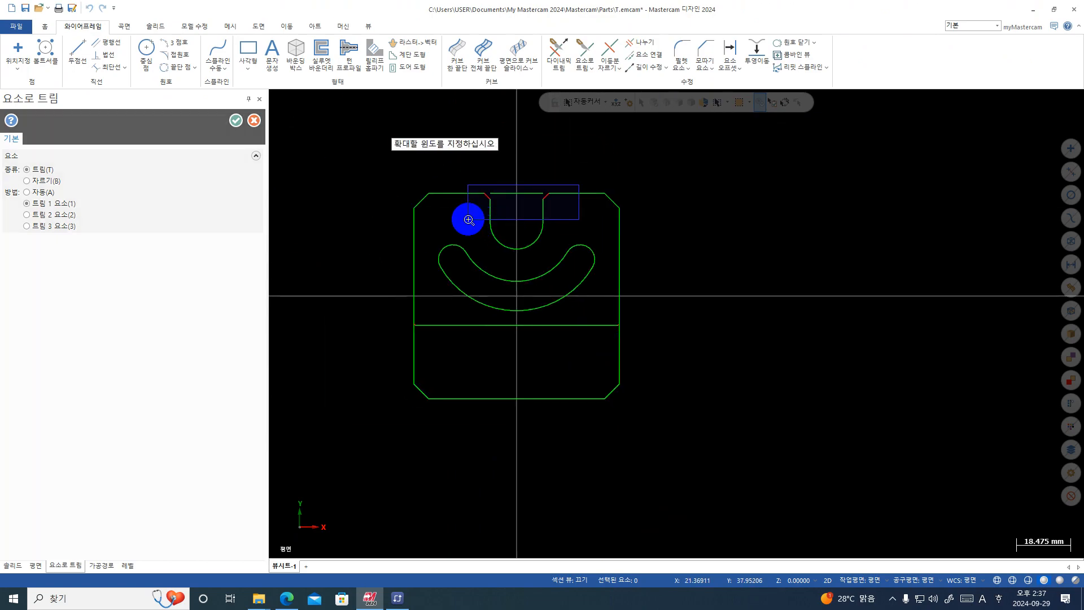
click(469, 219)
click(439, 262)
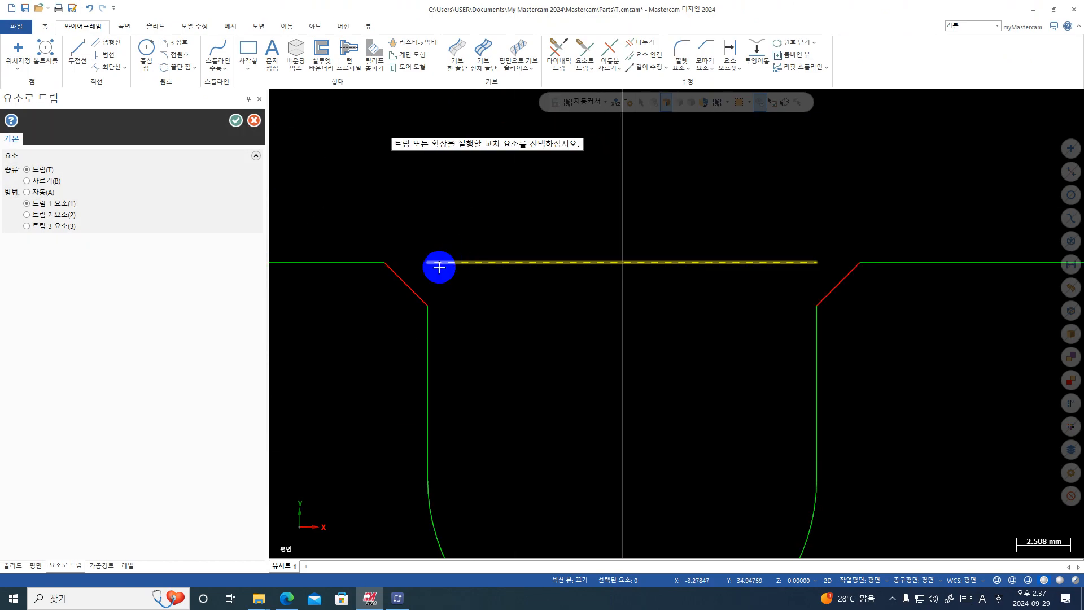
click(412, 287)
click(801, 264)
click(834, 293)
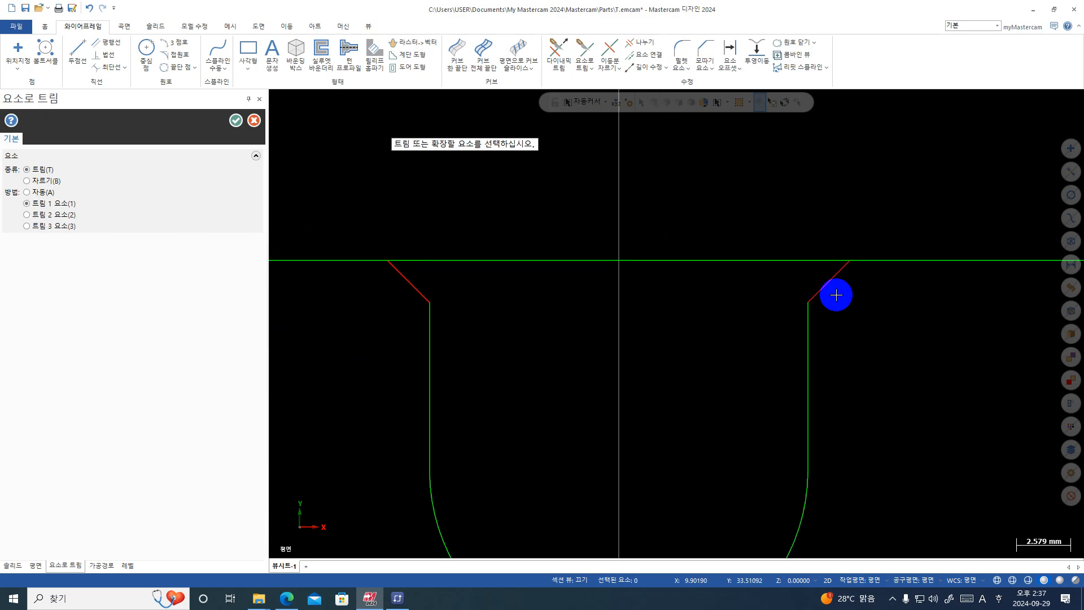
key(F2)
key(Escape)
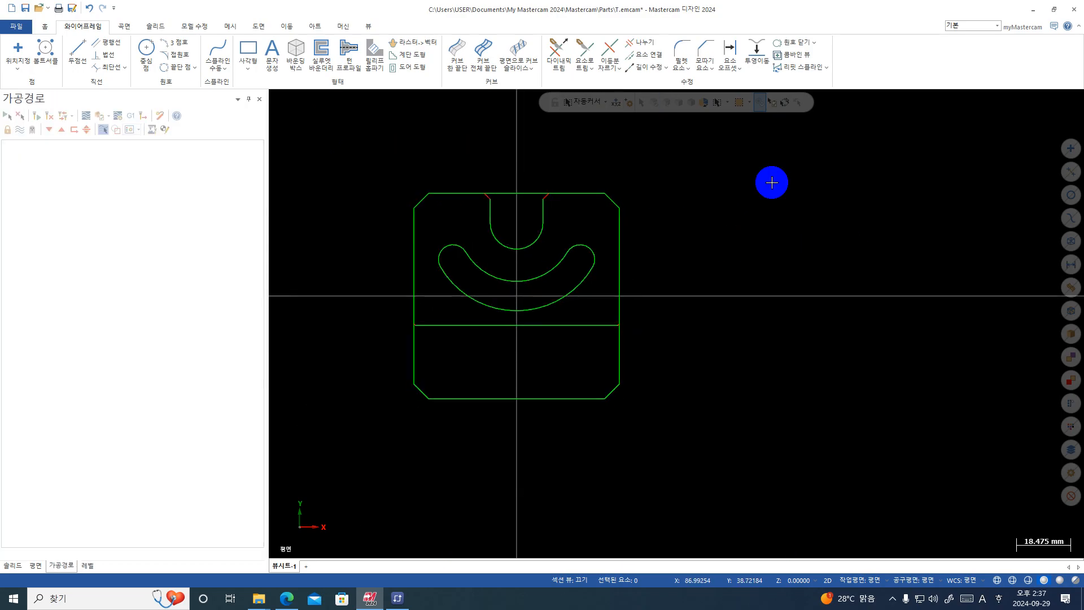
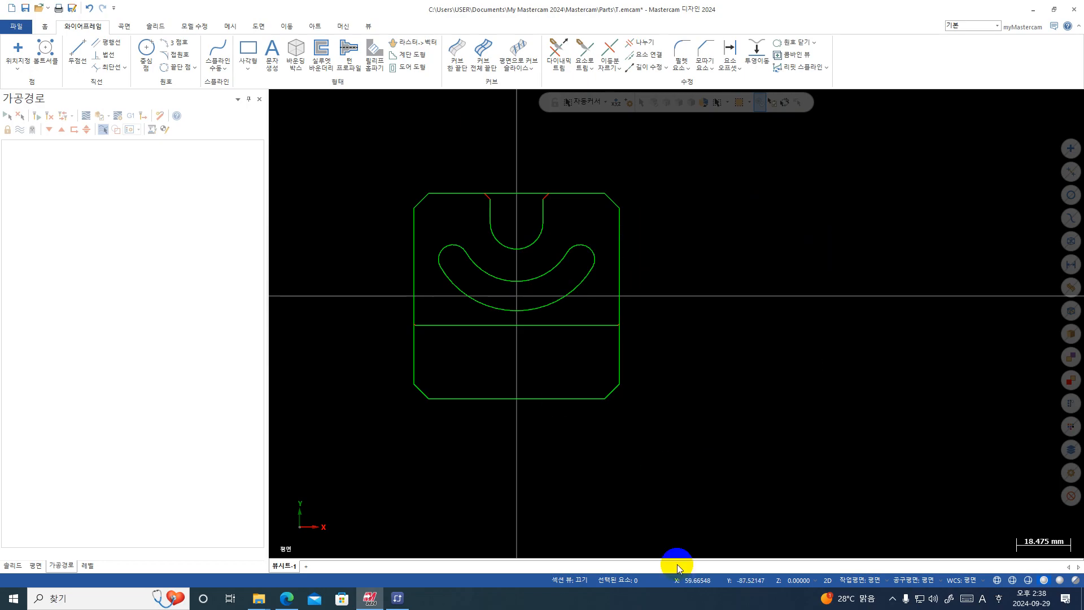
click(757, 55)
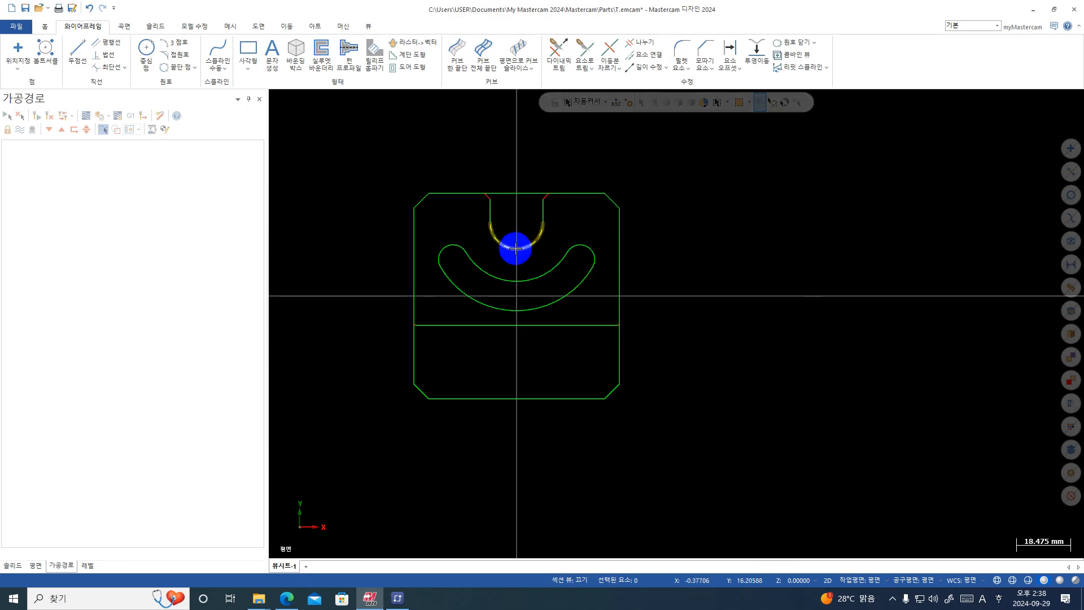
key(F1)
click(573, 161)
click(533, 232)
key(F2)
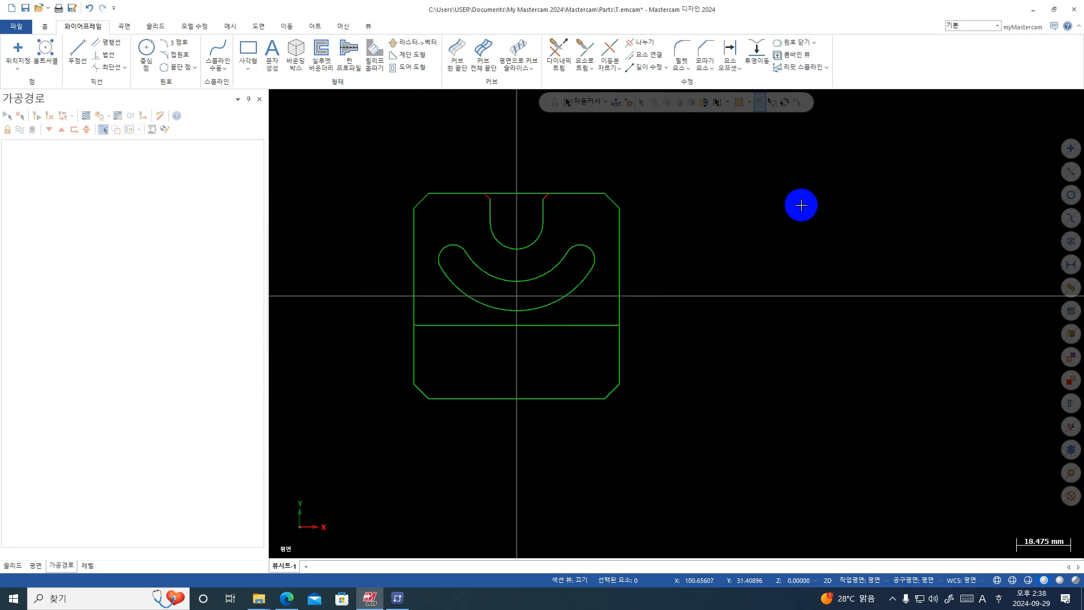
- Run FindOverlap on the whole drawing and clean up the overlapping entities
right_click(766, 182)
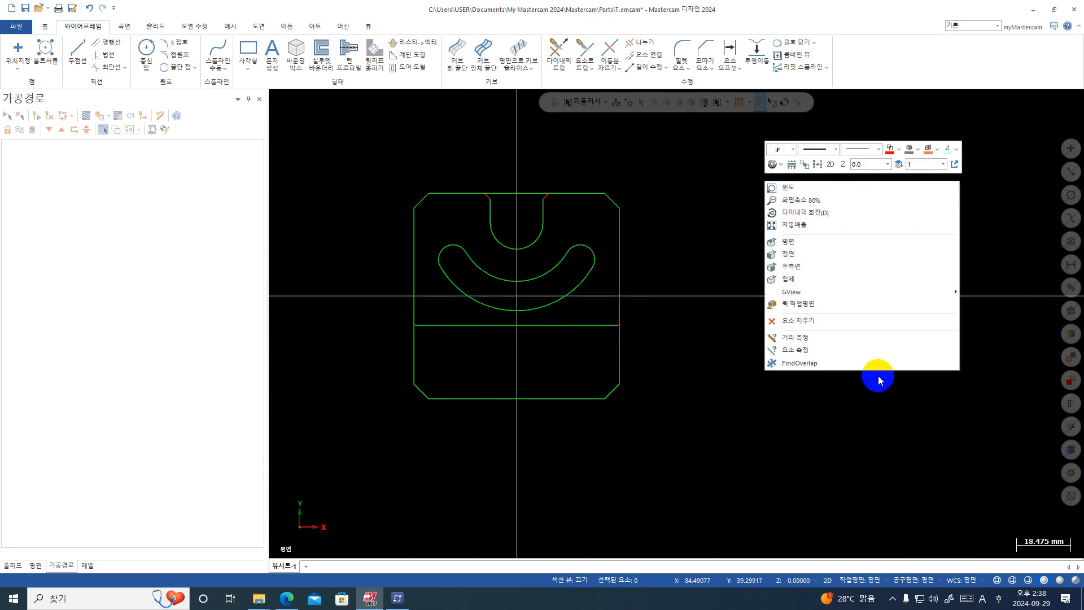
click(850, 368)
drag(822, 146, 339, 536)
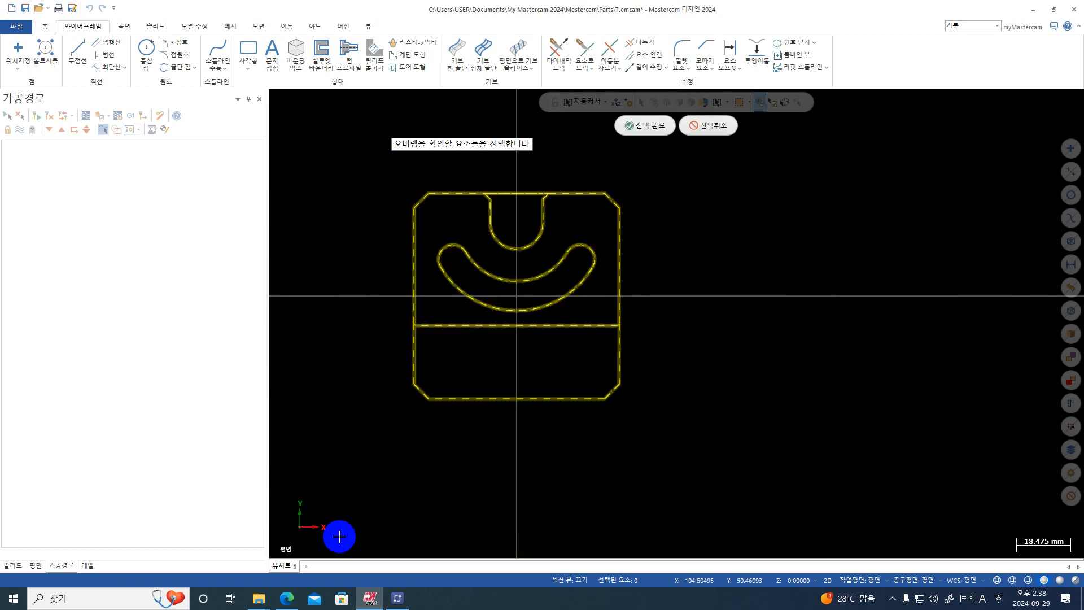
key(Return)
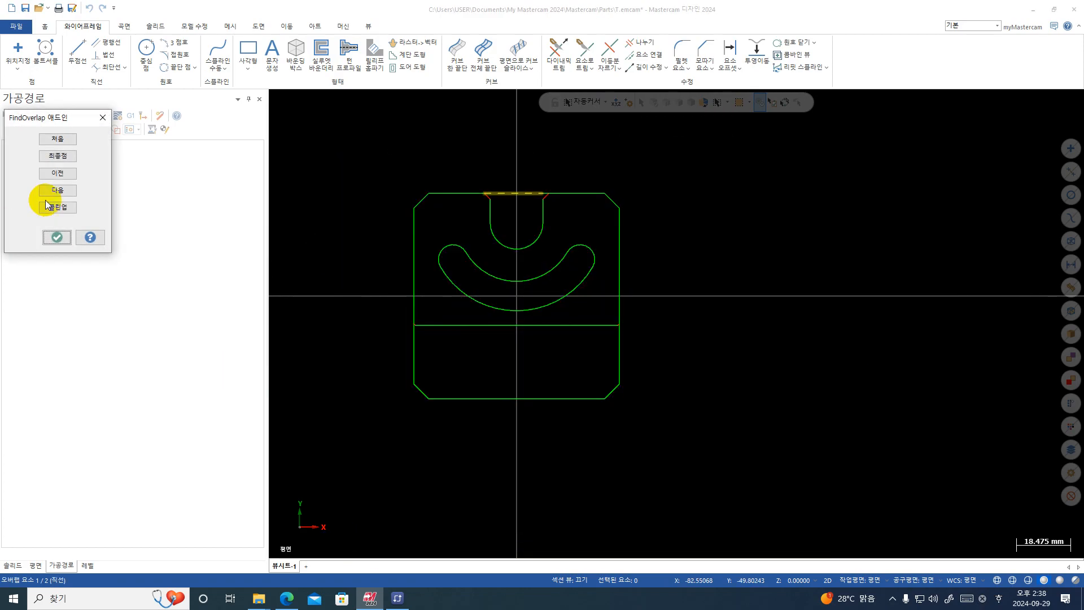
click(65, 210)
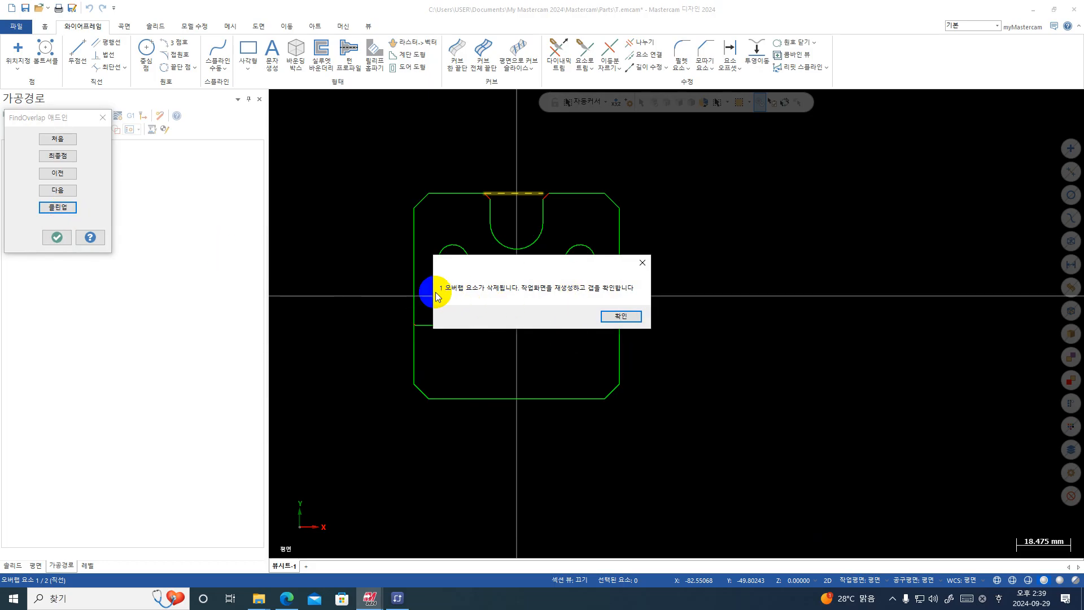
click(617, 315)
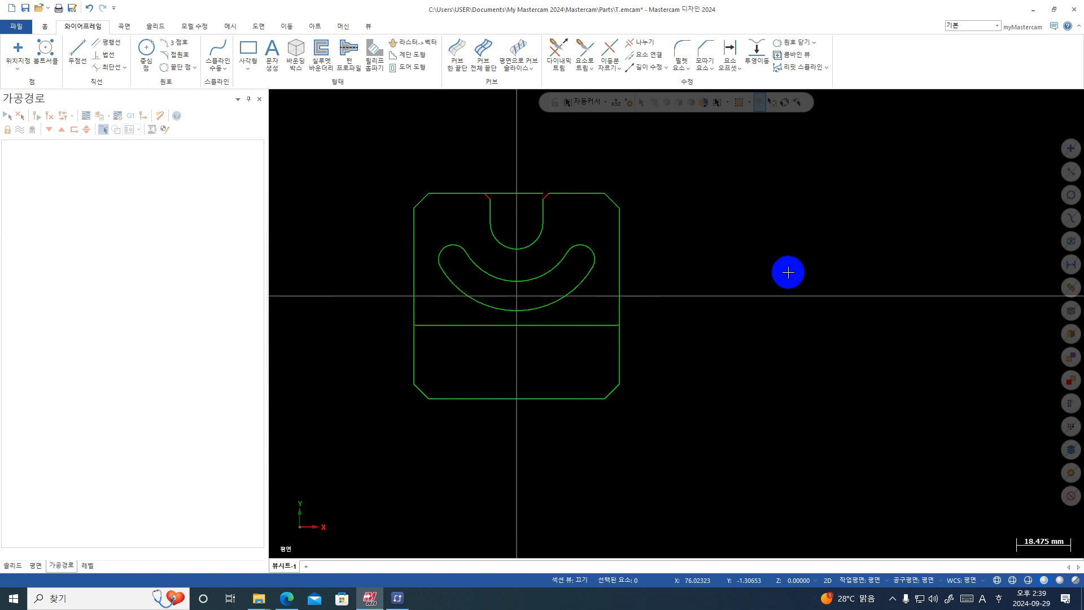
- Extend the right end of the line across the notch opening to the right notch chamfer and finish trimming
key(F1)
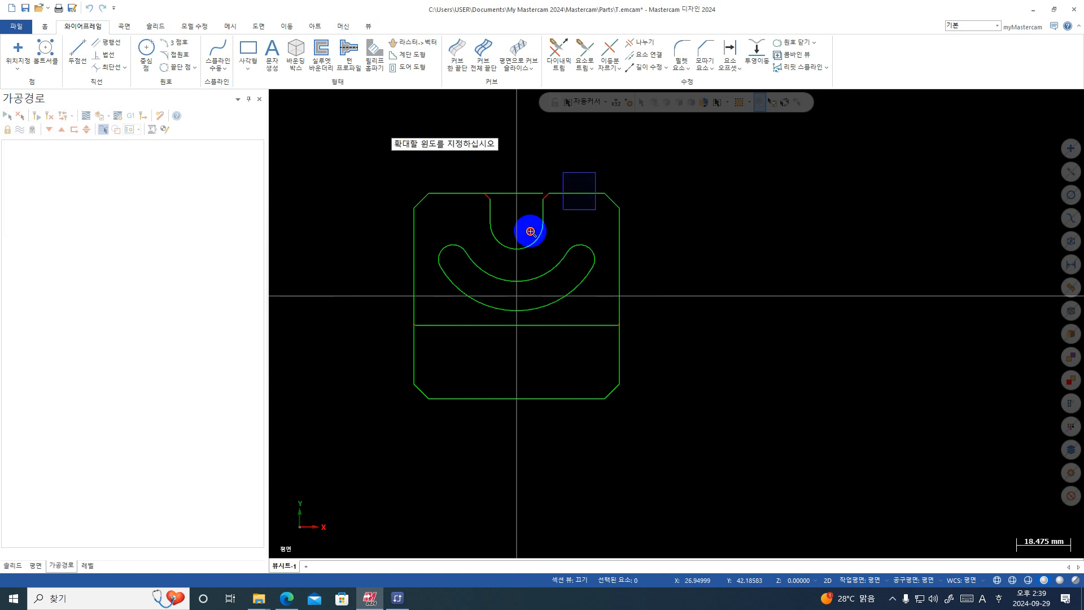
click(530, 232)
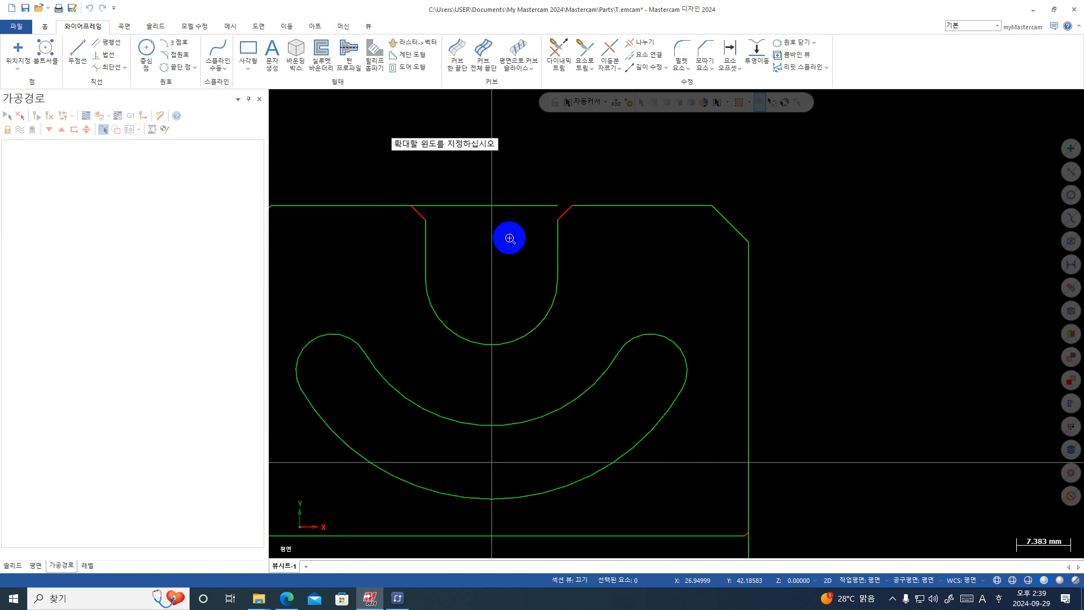
click(587, 50)
click(564, 245)
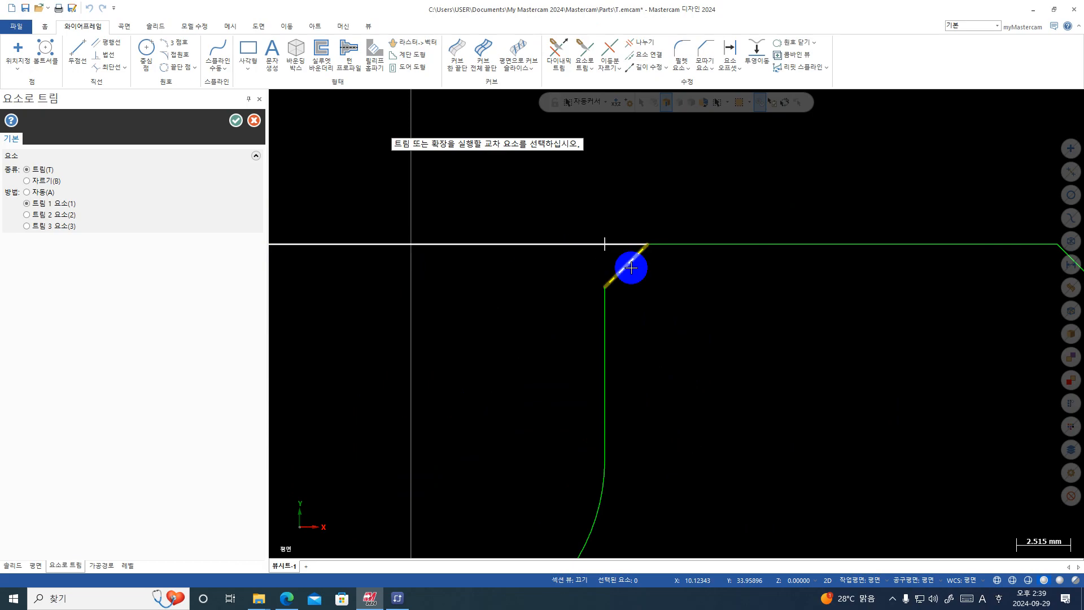
click(631, 267)
key(F2)
key(Escape)
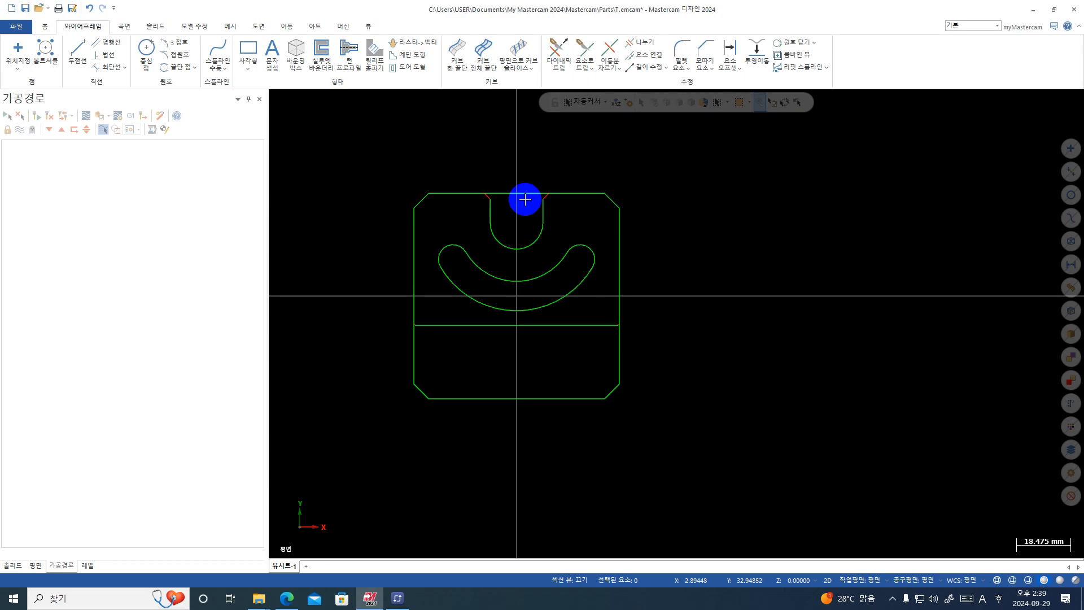
- Check all wireframe entities for overlaps again with FindOverlap
drag(700, 147, 361, 463)
right_click(873, 159)
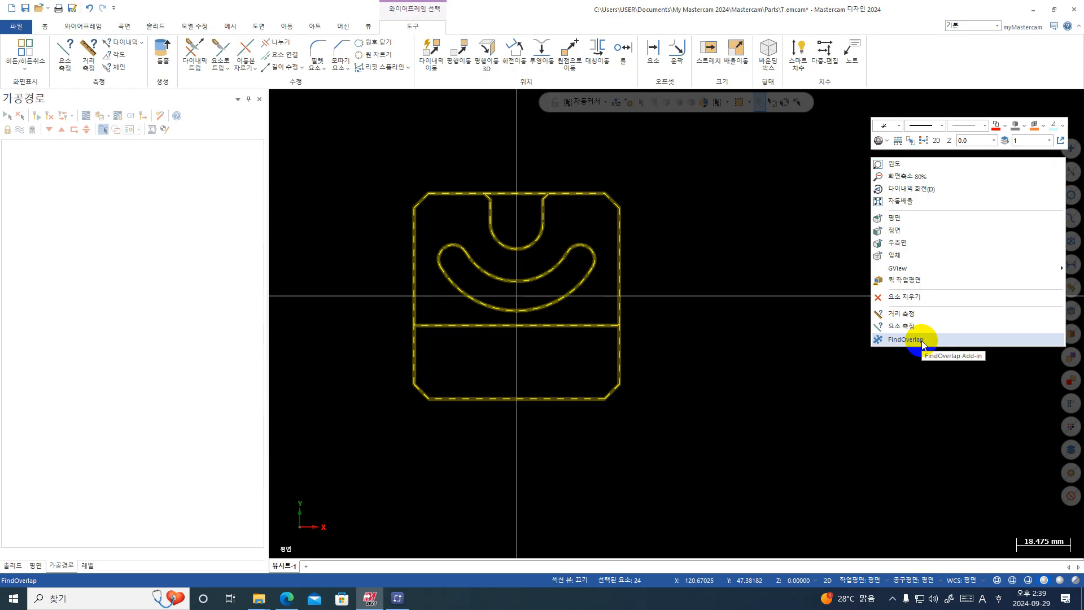
click(905, 340)
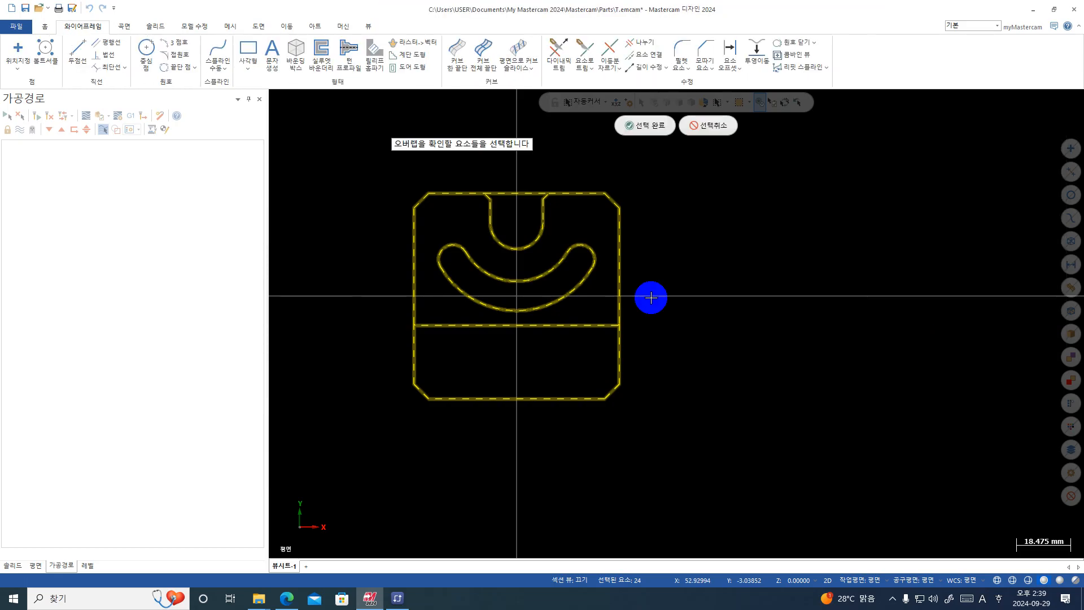
click(659, 126)
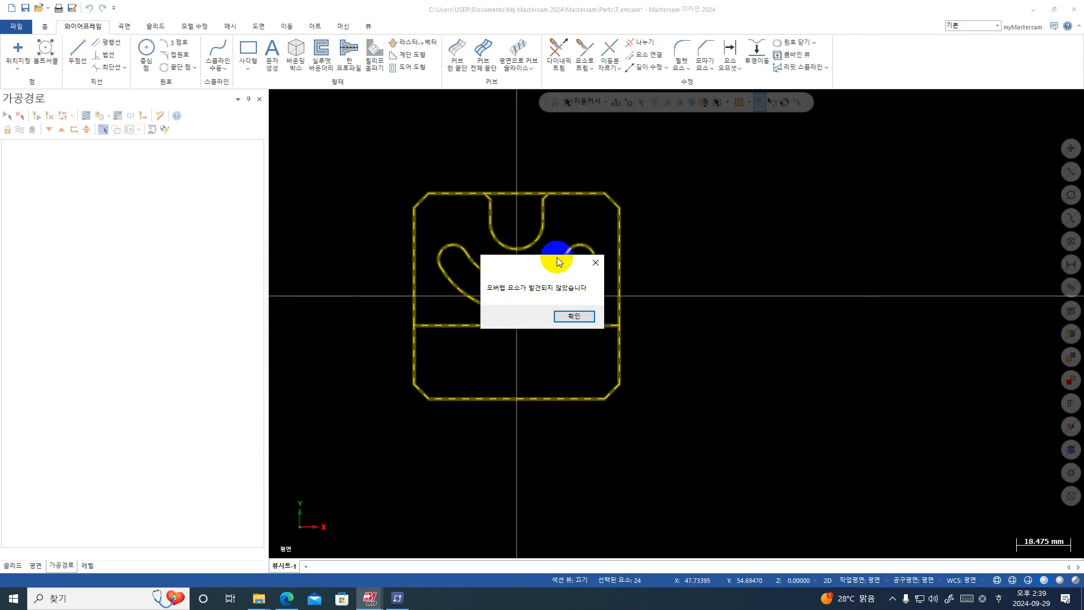
click(573, 315)
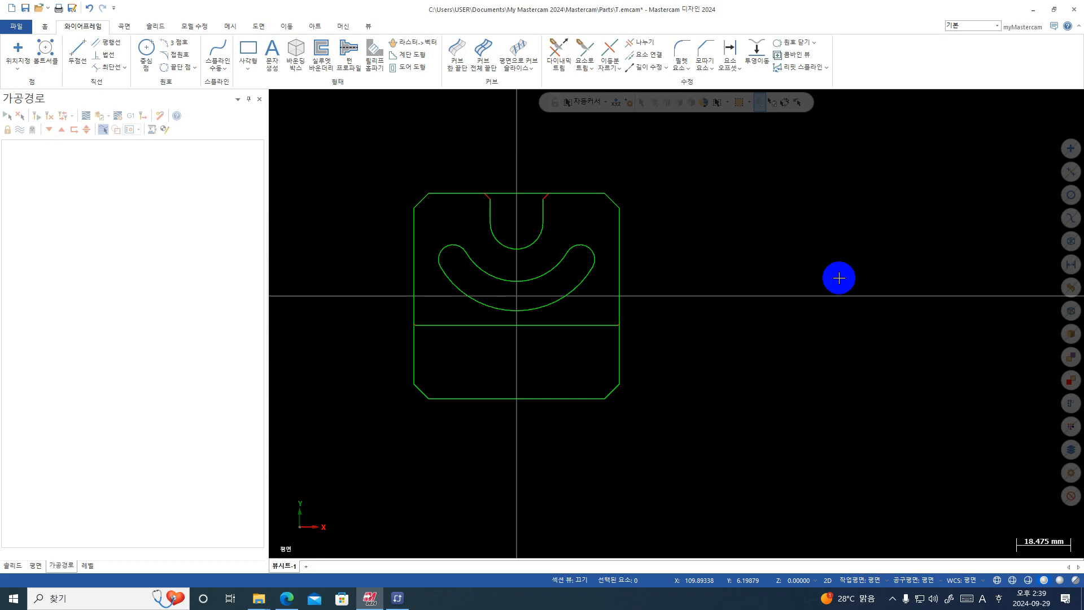
- Draw a rectangular shape about 86 by 95 mm around the whole profile, anchored by its center at the origin
click(248, 65)
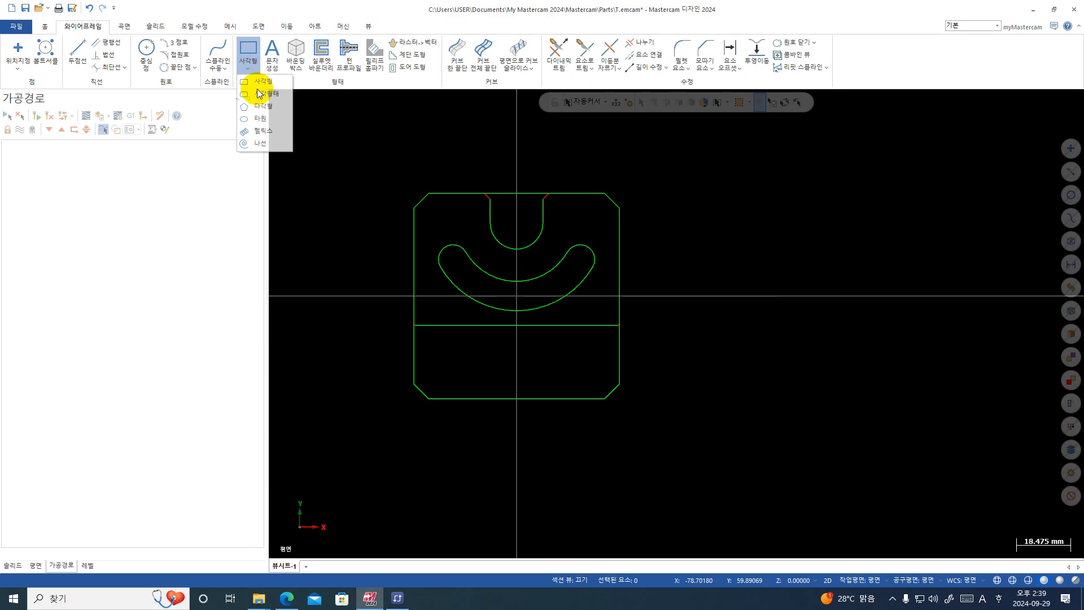
click(263, 101)
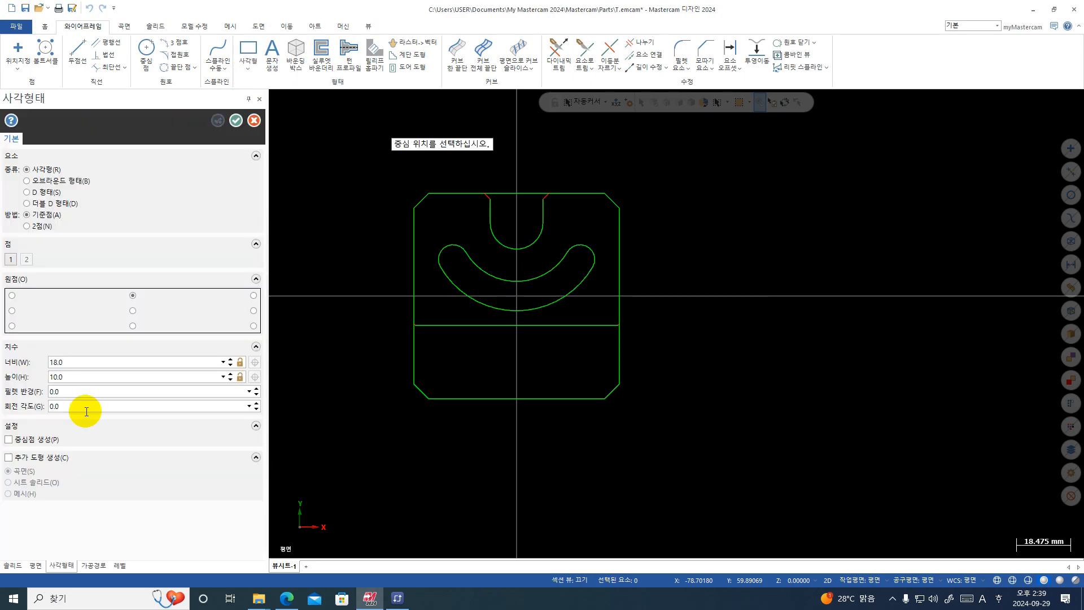
click(135, 311)
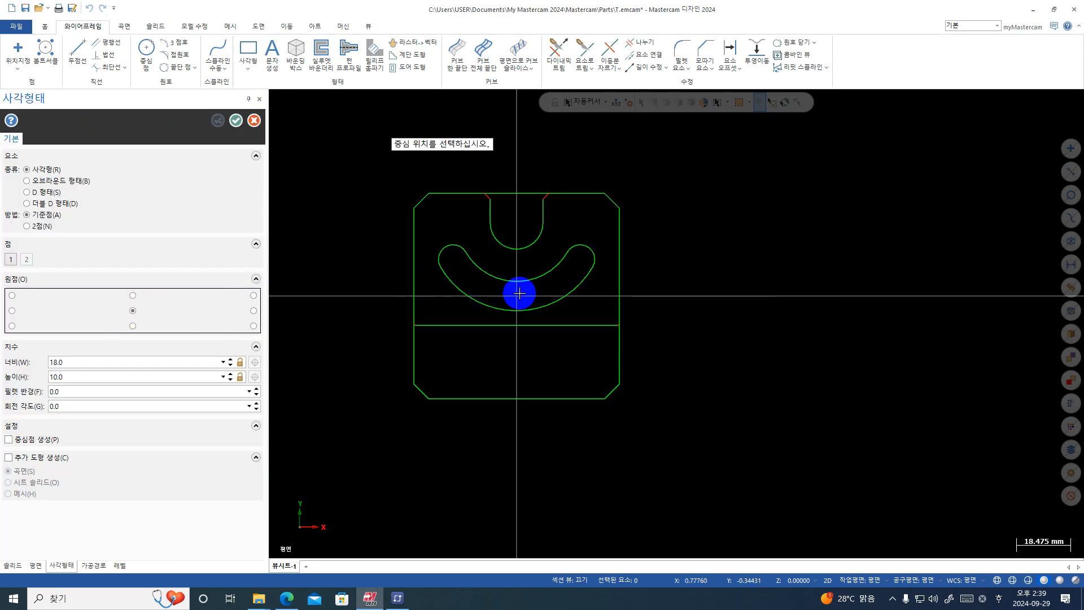
scroll(516, 294, up, 1)
click(517, 294)
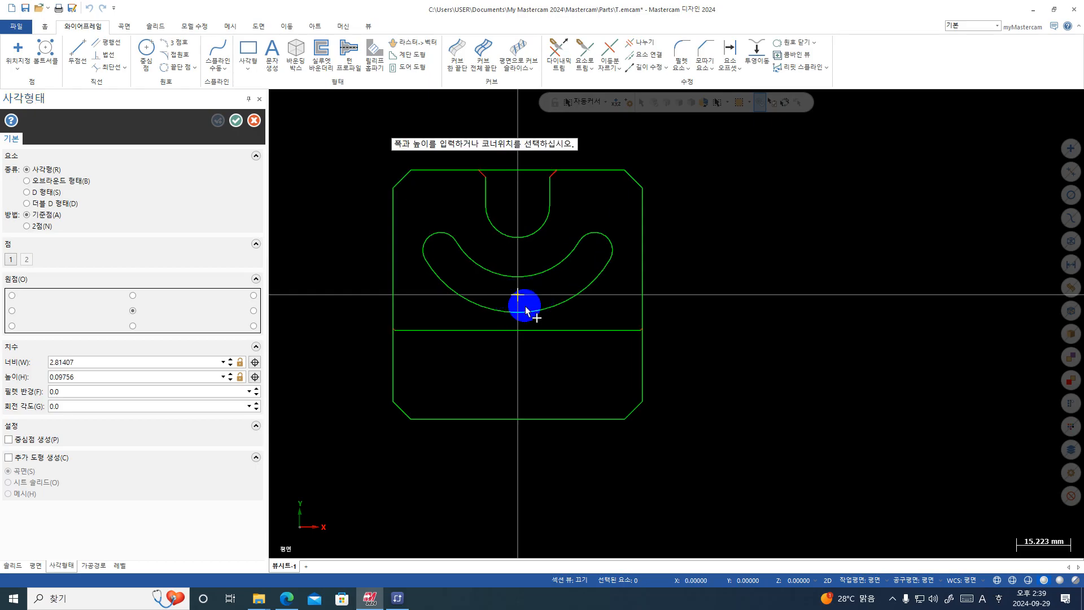
click(670, 464)
- Set the new rectangle's width and height to 75 mm each and accept it
double_click(102, 360)
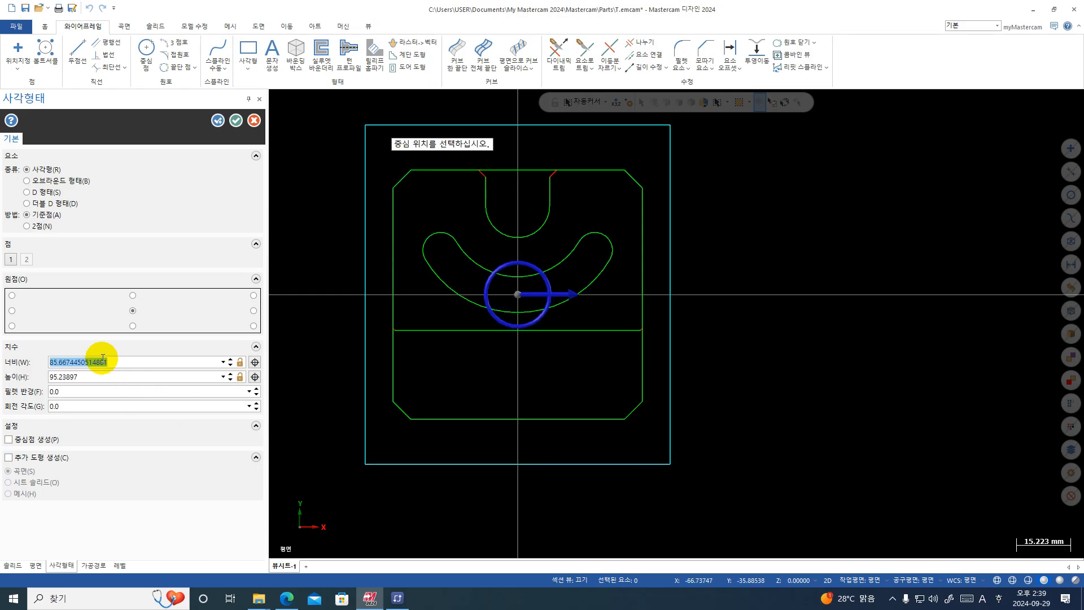
text(74)
key(Return)
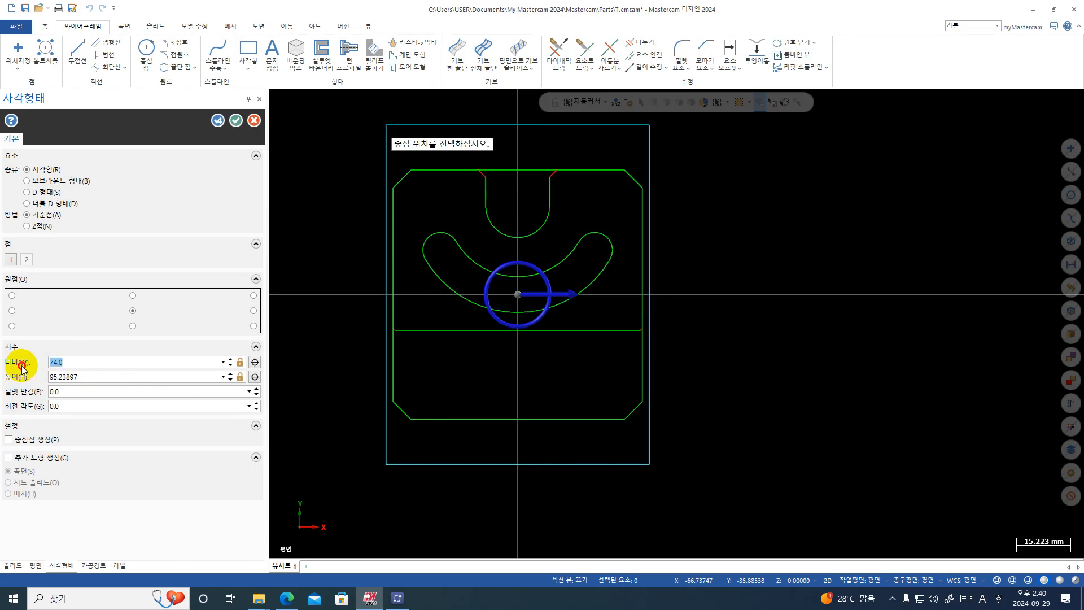
text(75)
double_click(107, 377)
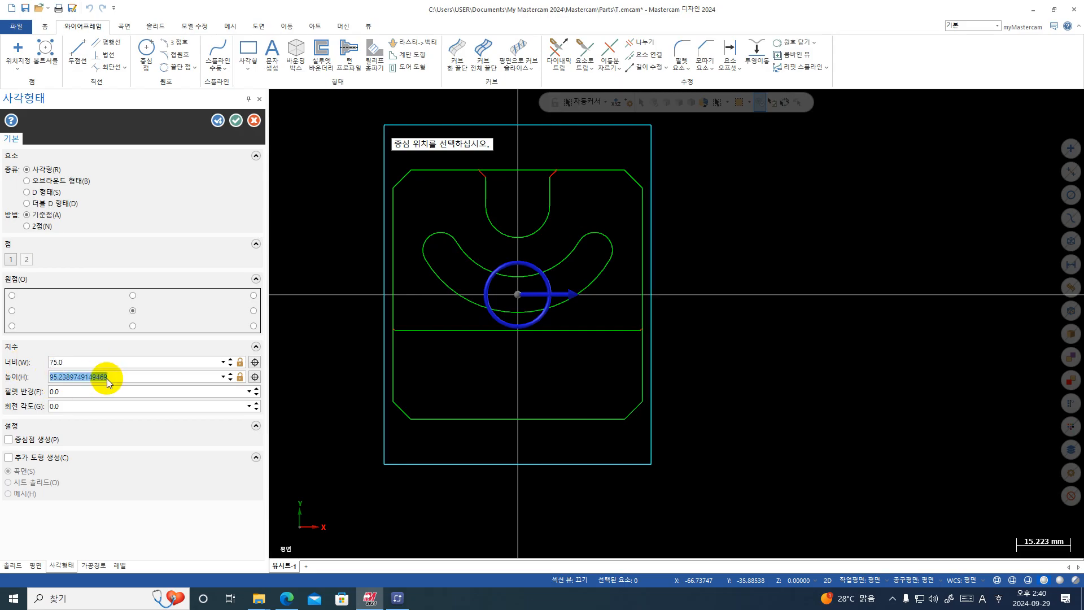
text(75)
key(Return)
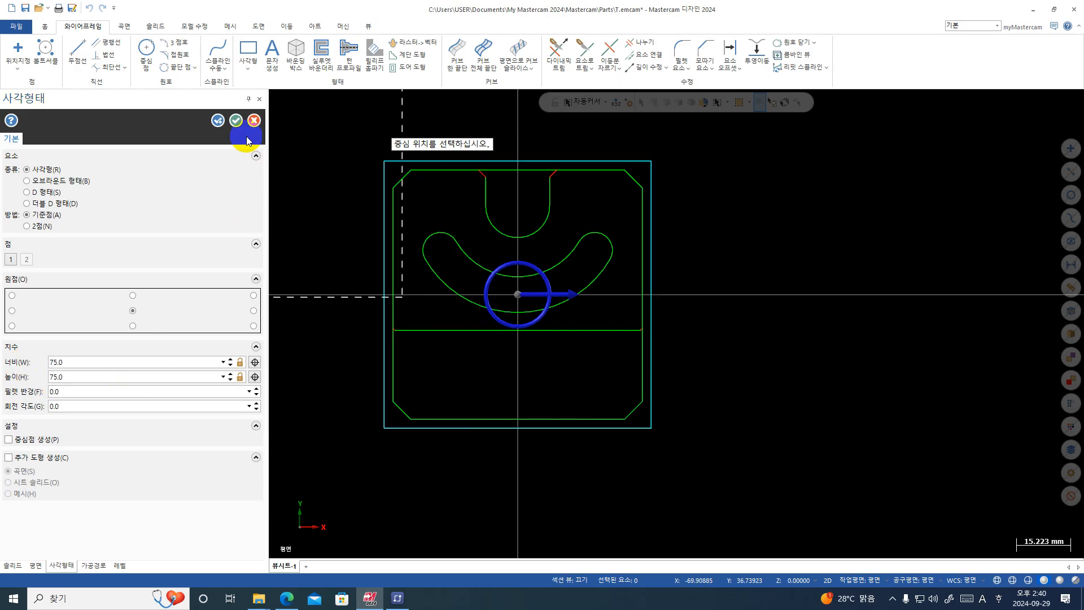
click(236, 120)
- Recolor the 75 mm outer rectangle green and make green the default wireframe color
scroll(774, 337, down, 1)
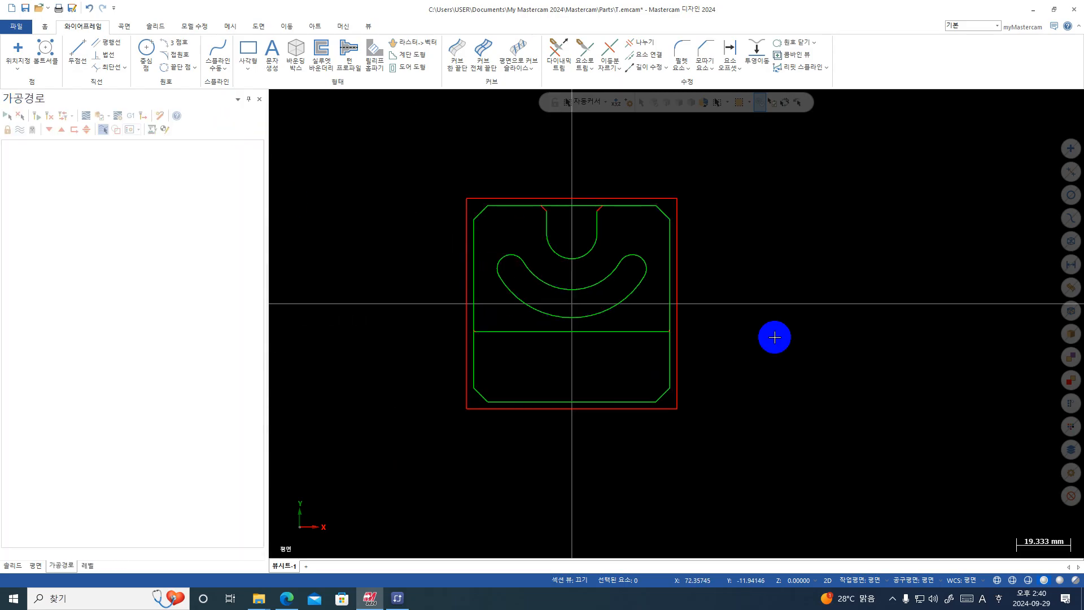
click(475, 198)
right_click(837, 206)
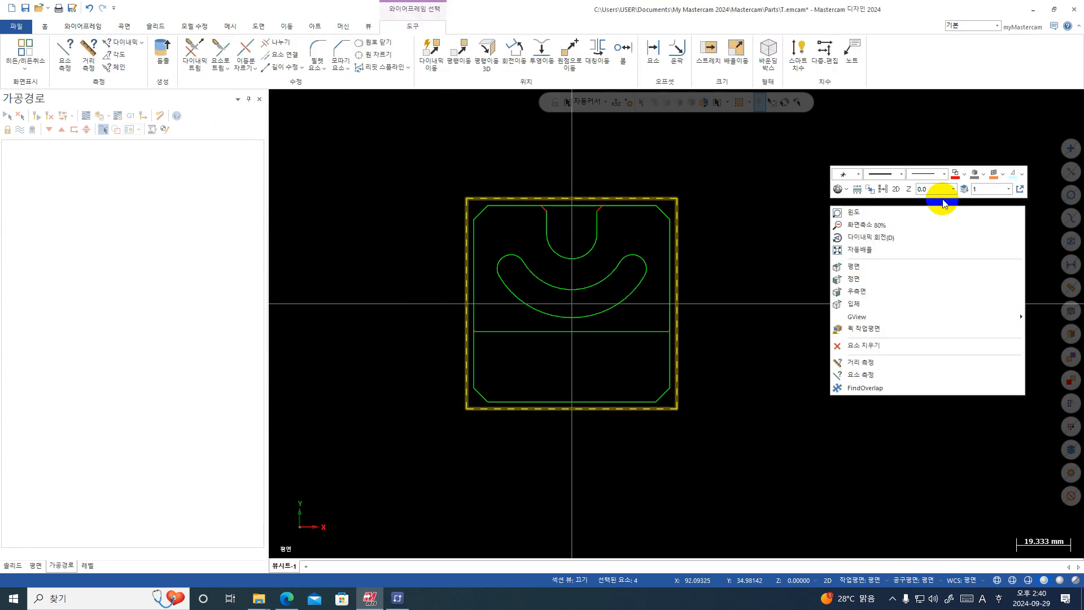
click(963, 175)
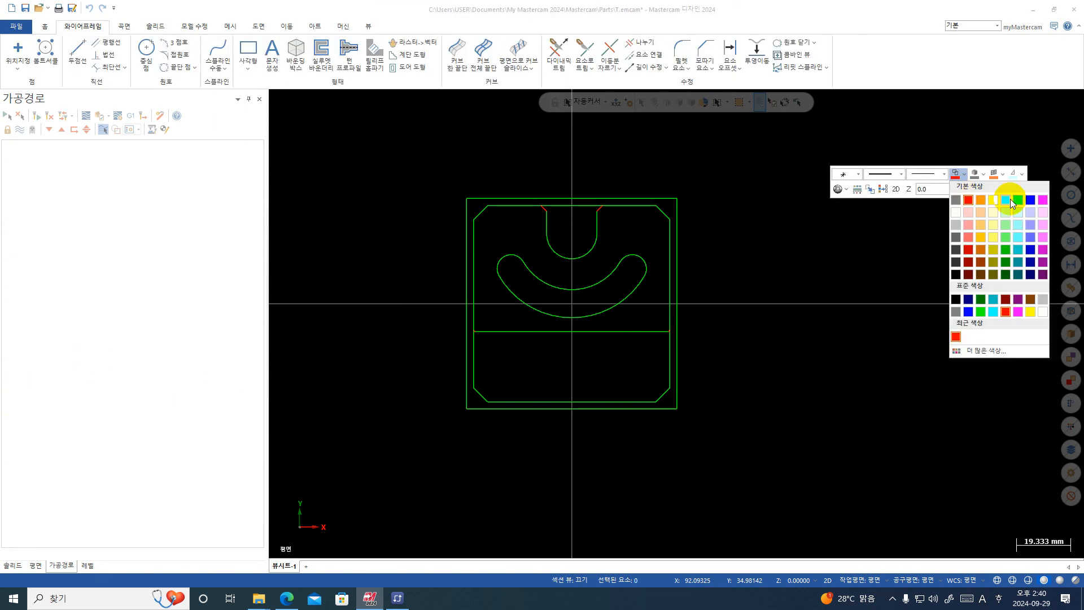
click(1006, 200)
right_click(946, 182)
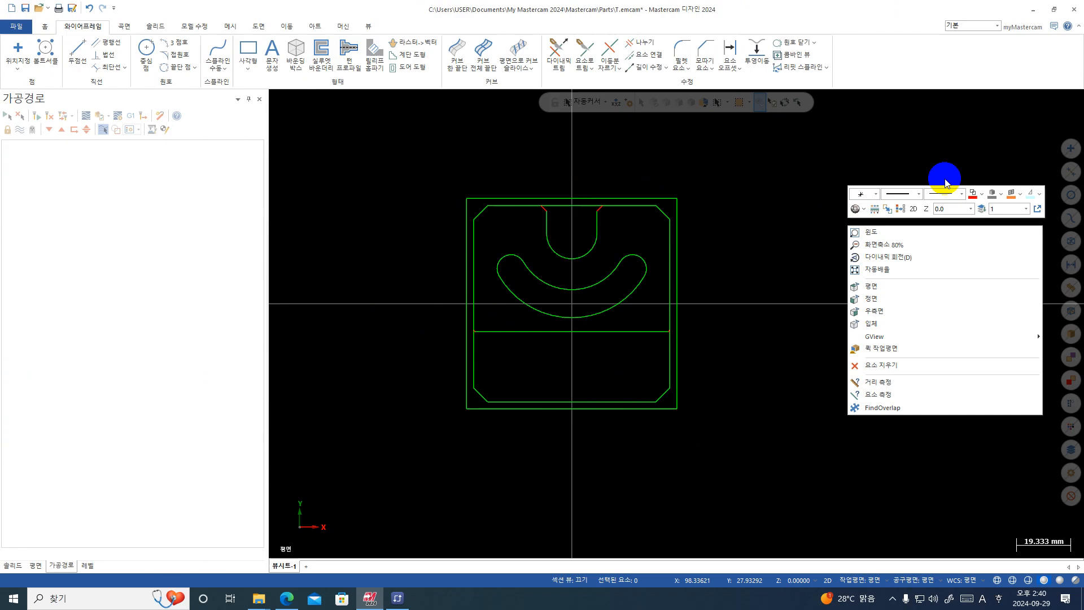
click(981, 194)
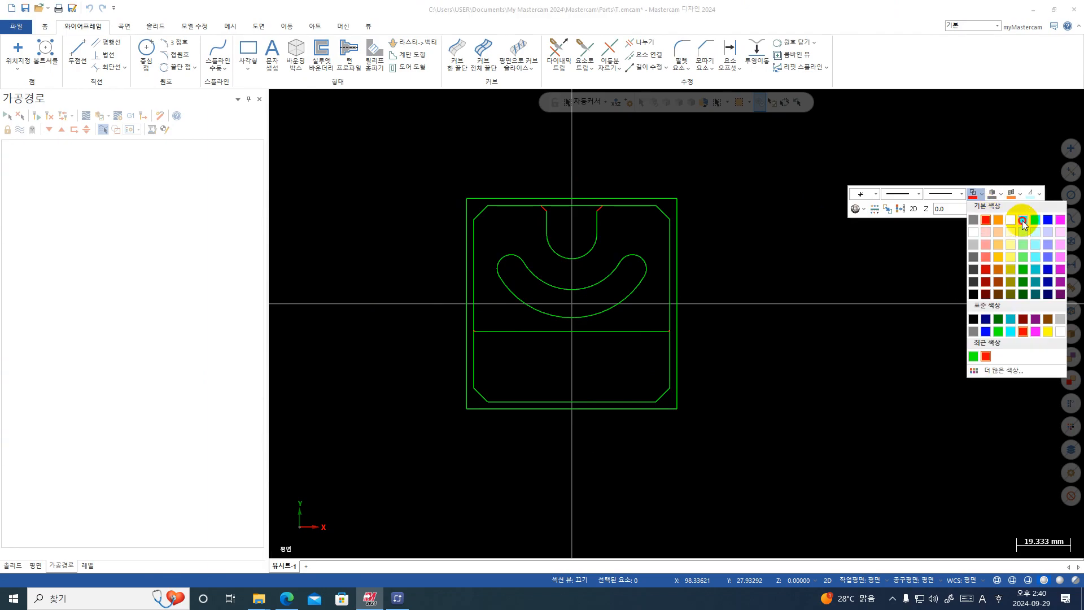
click(1022, 223)
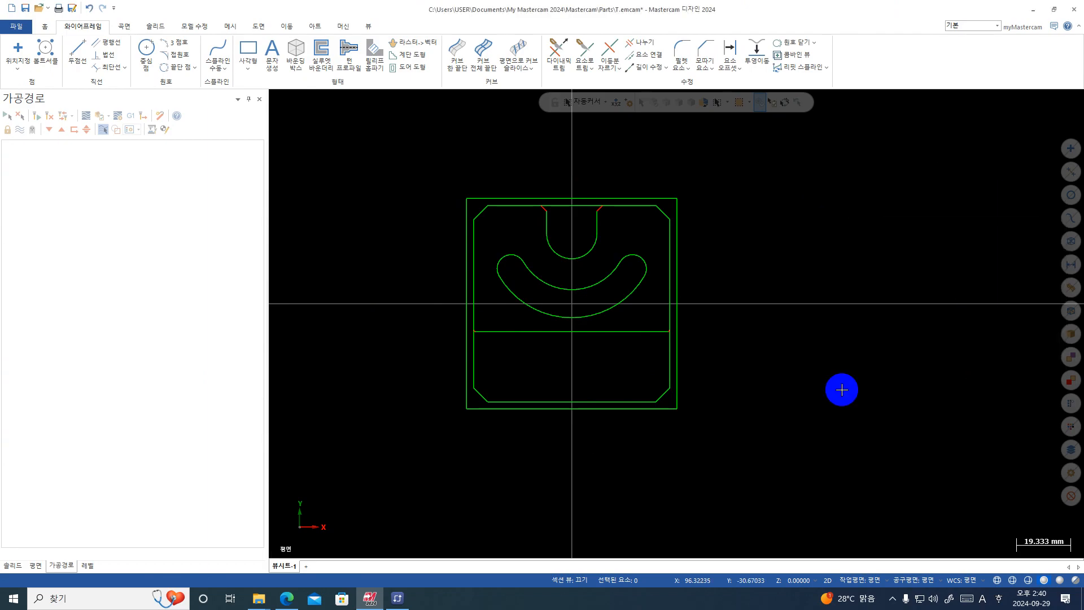
double_click(676, 401)
right_click(811, 225)
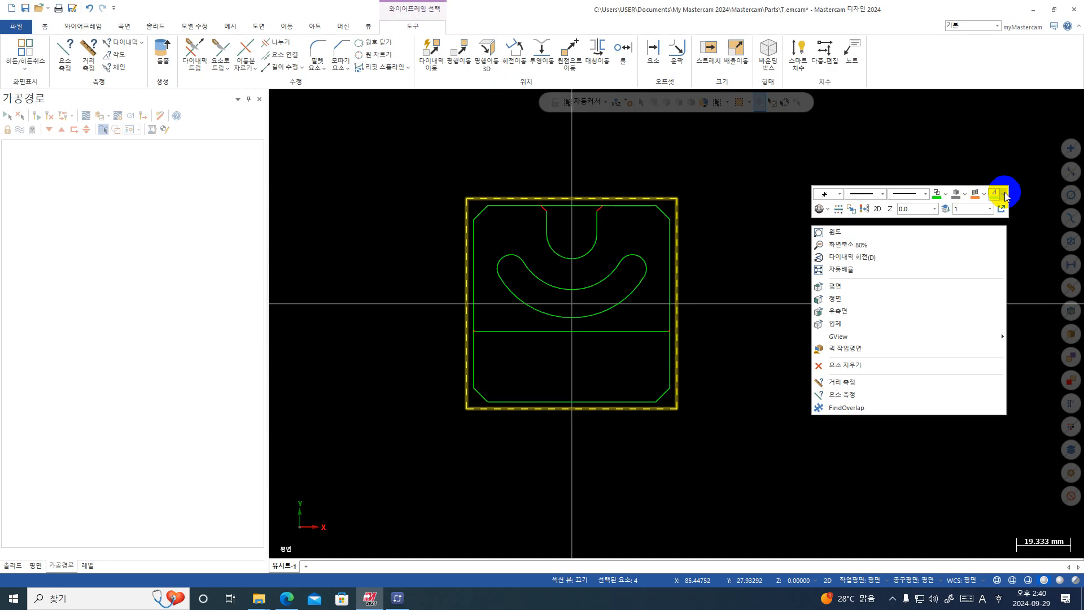
click(941, 226)
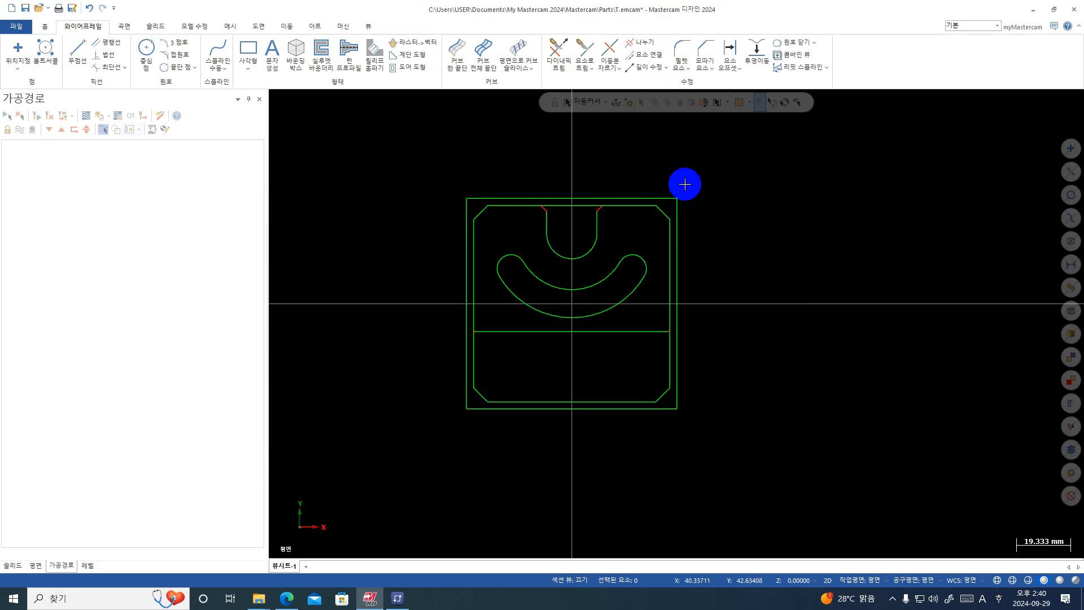
- Move the entire drawing to the origin by the outer rectangle's upper-right corner and clear the transform colors
drag(760, 164, 431, 482)
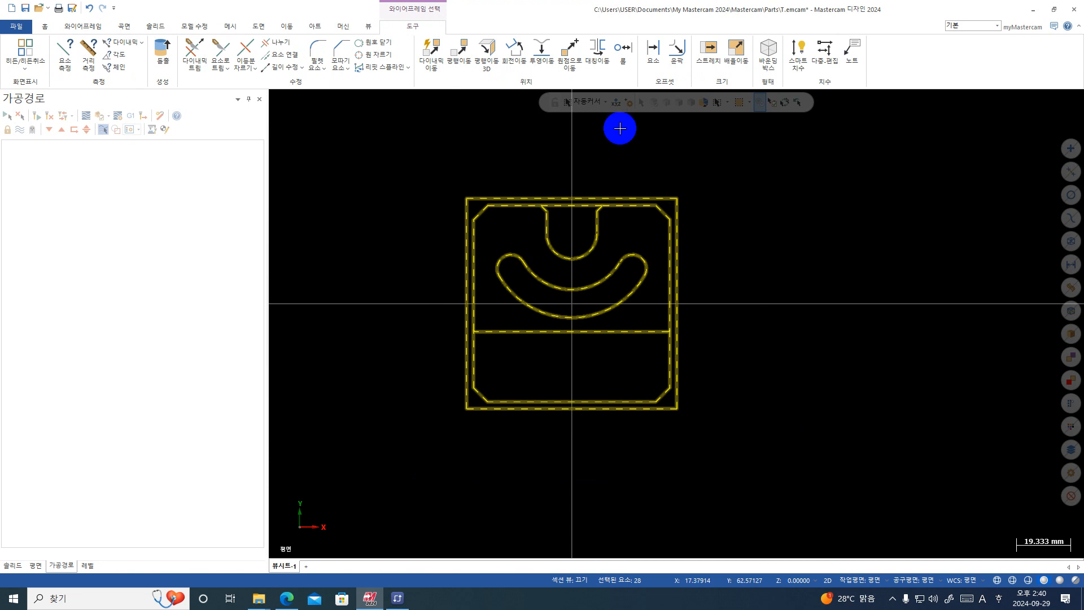
click(569, 45)
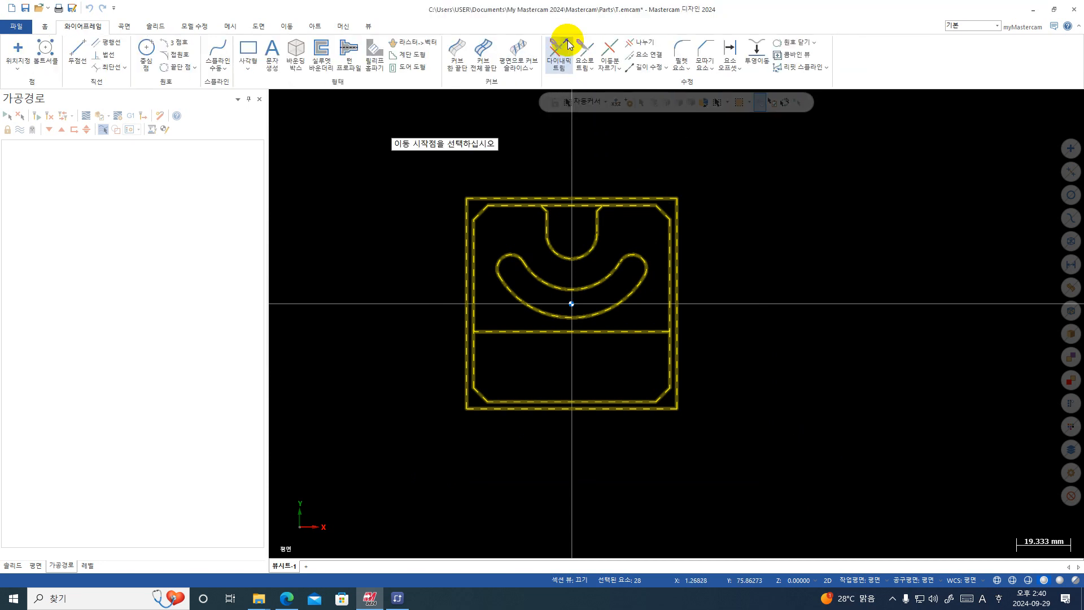
drag(768, 150, 342, 487)
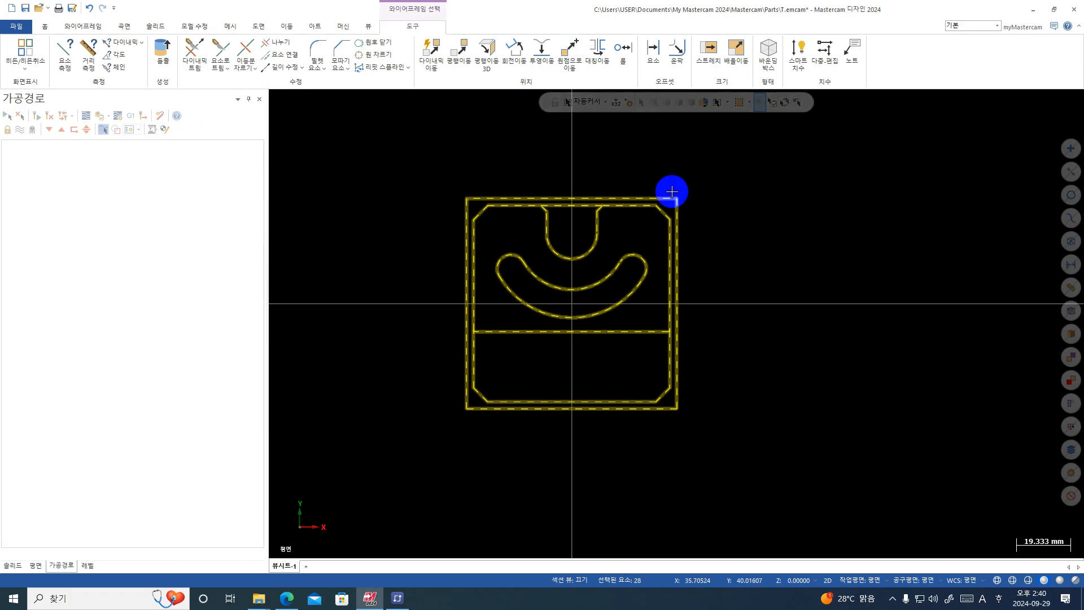
click(570, 59)
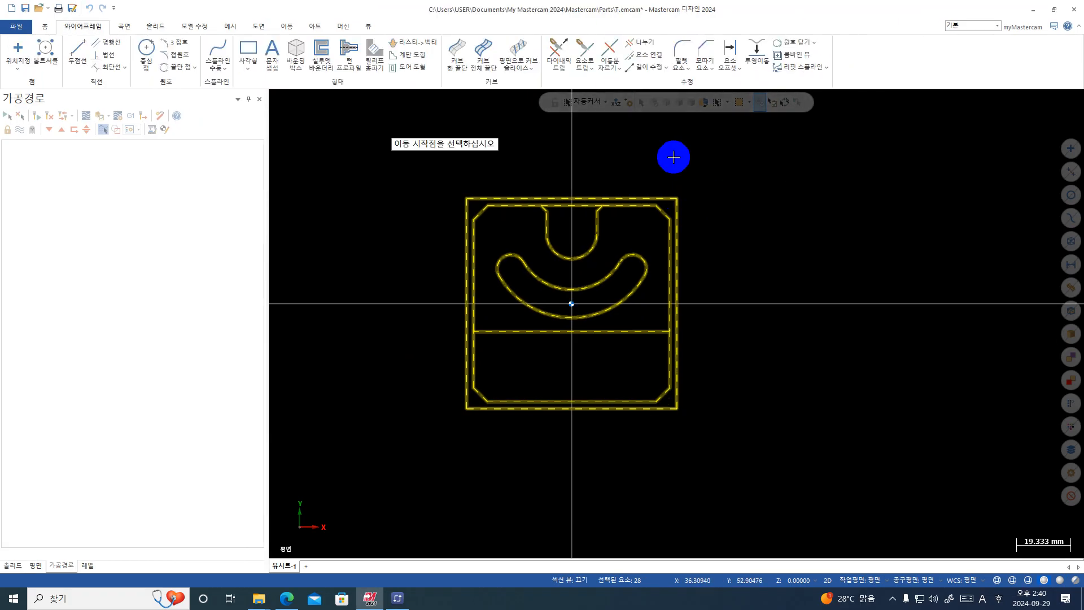
click(677, 198)
right_click(716, 193)
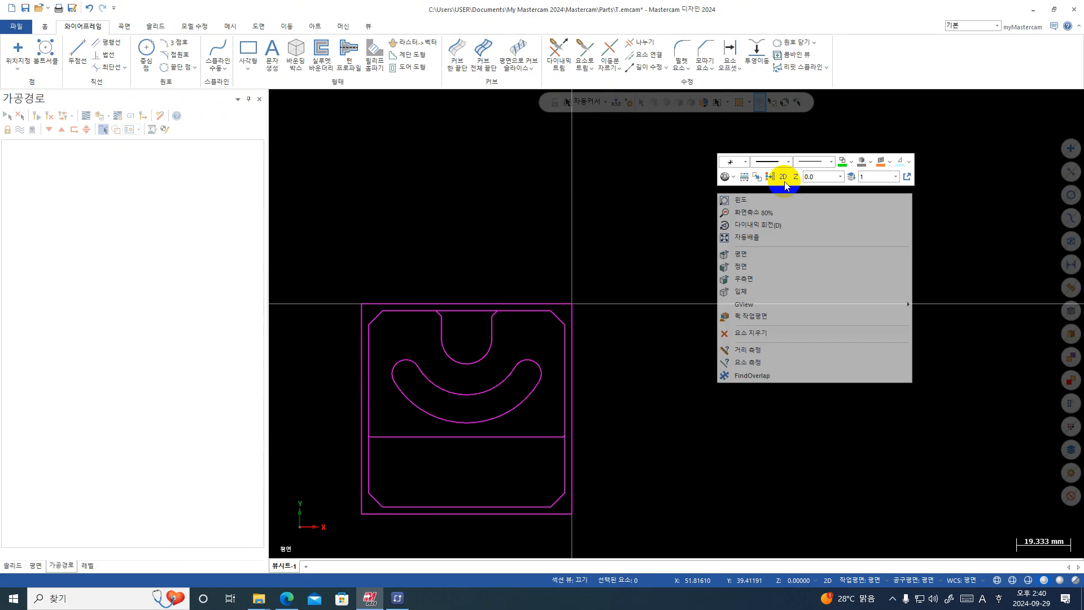
click(774, 175)
scroll(787, 332, down, 1)
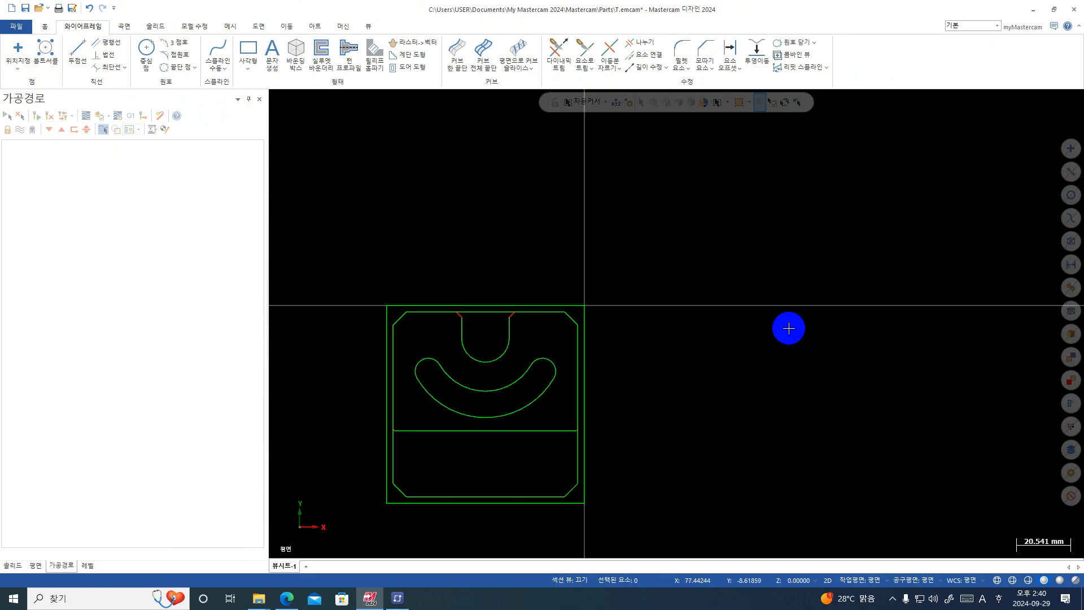
- Save the drawing to the desktop as EX1 in the Mastercam educational .emcam format
scroll(788, 329, up, 3)
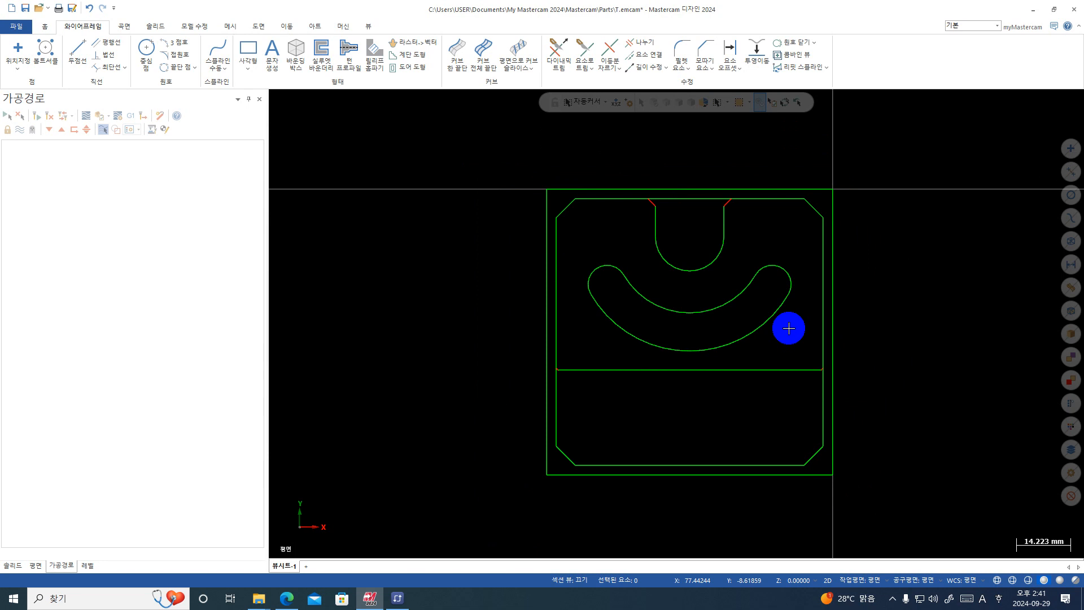
click(26, 8)
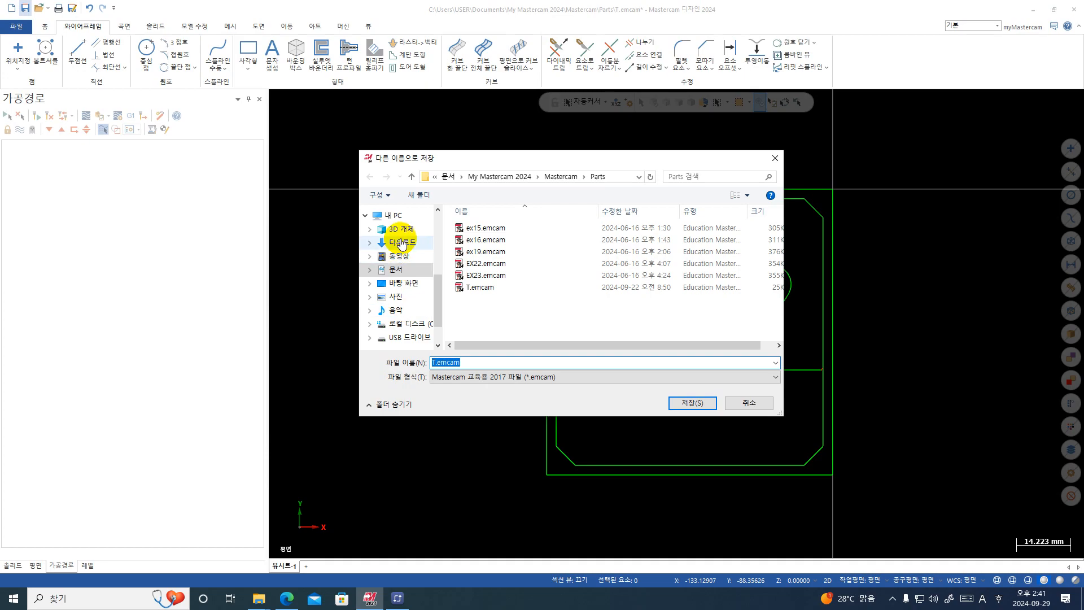
click(408, 284)
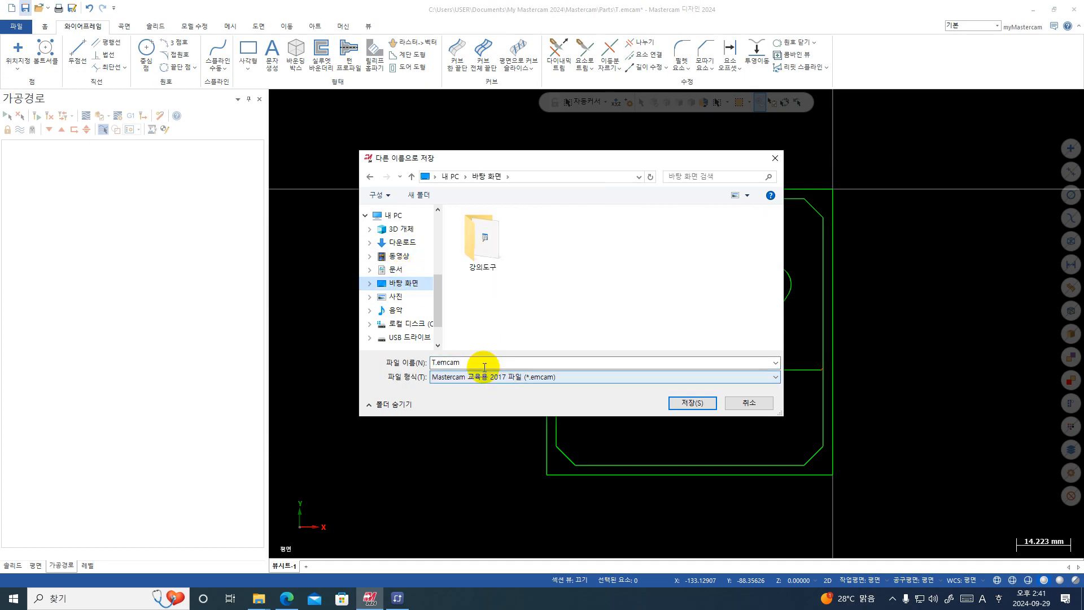
text(EX)
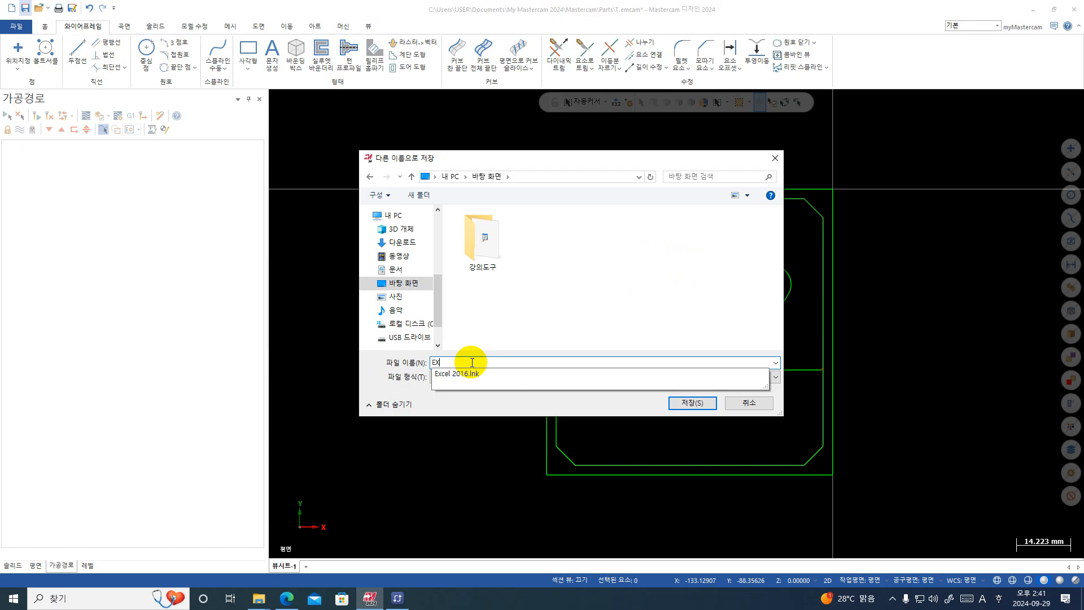
text(1)
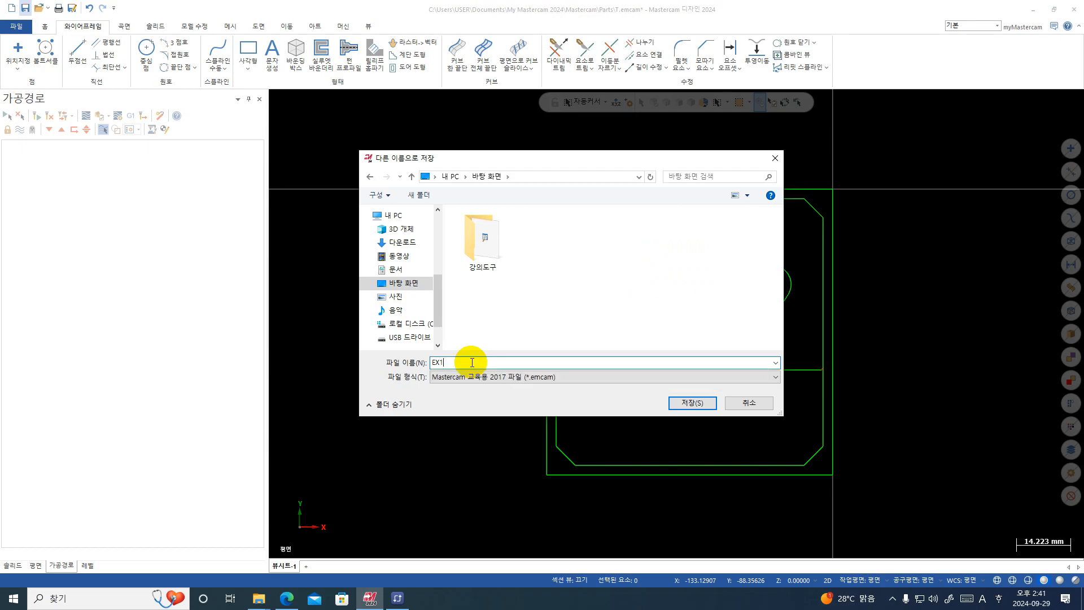
key(Return)
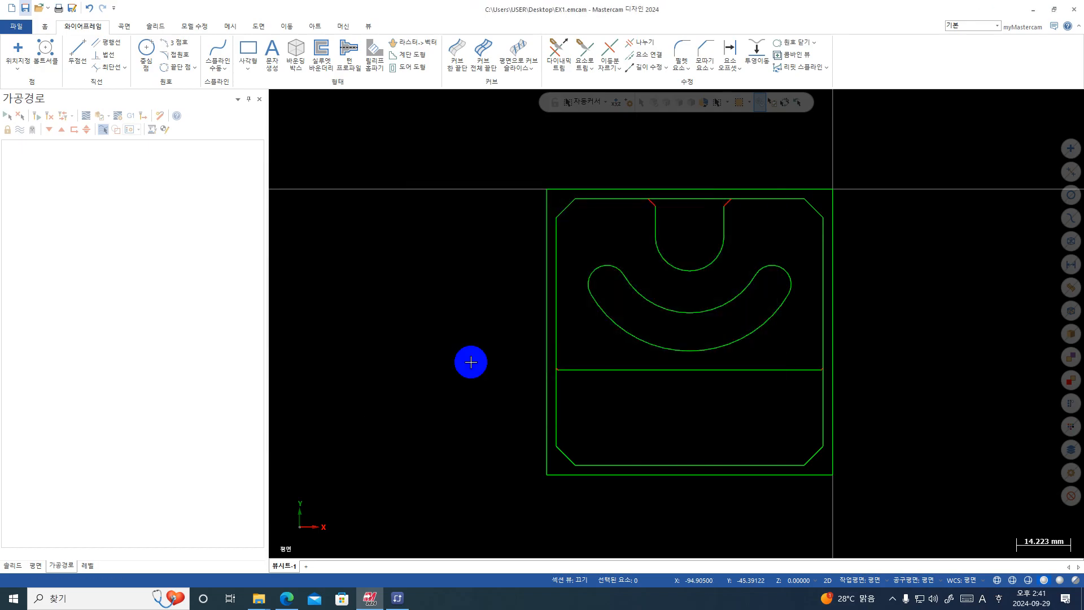